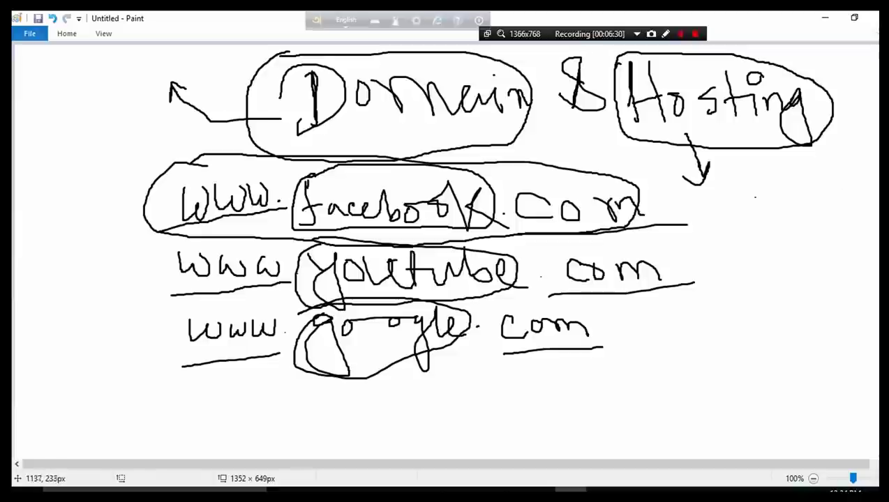
# - Pencil-write 1GB, 2GB and 3GB under the Hosting arrow
pyautogui.moveTo(720, 178)
pyautogui.mouseDown()
pyautogui.moveTo(733, 206)
pyautogui.moveTo(740, 177)
pyautogui.moveTo(783, 210)
pyautogui.mouseUp()
pyautogui.moveTo(730, 230)
pyautogui.mouseDown()
pyautogui.moveTo(791, 259)
pyautogui.moveTo(804, 221)
pyautogui.moveTo(796, 251)
pyautogui.moveTo(751, 287)
pyautogui.moveTo(766, 313)
pyautogui.mouseUp()
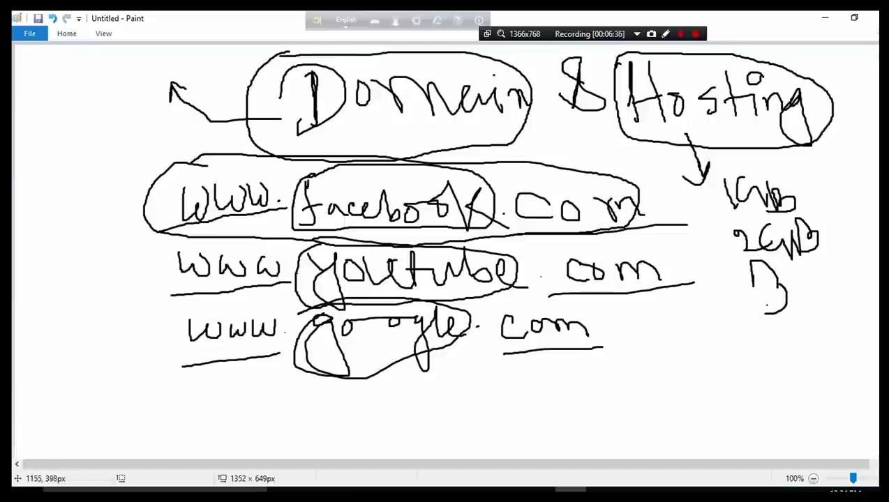
pyautogui.moveTo(795, 285)
pyautogui.mouseDown()
pyautogui.moveTo(811, 299)
pyautogui.moveTo(827, 295)
pyautogui.mouseUp()
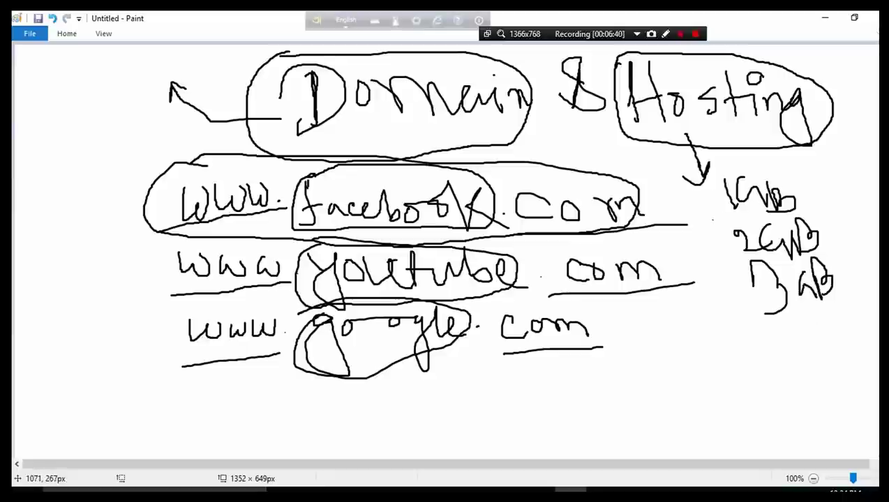
# - Draw dividing lines between the sizes and a small arrow pointing down at 1GB
pyautogui.moveTo(710, 219); pyautogui.dragTo(826, 206)
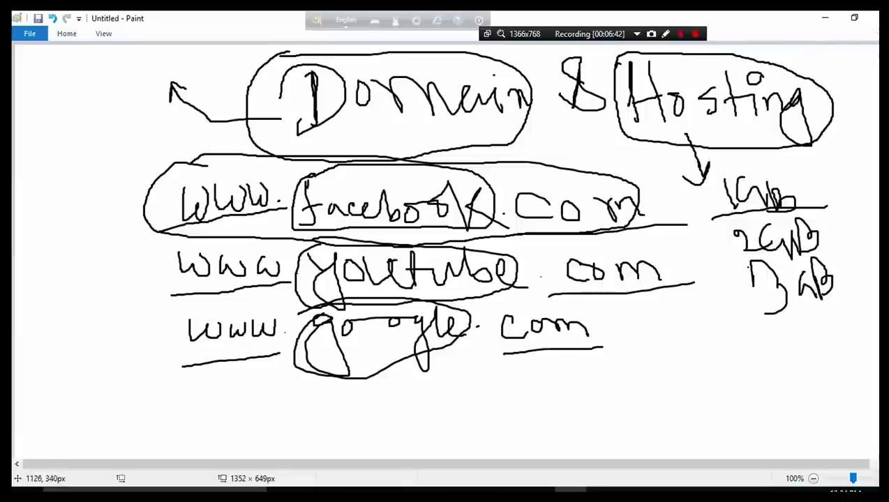
pyautogui.moveTo(722, 276); pyautogui.dragTo(878, 254)
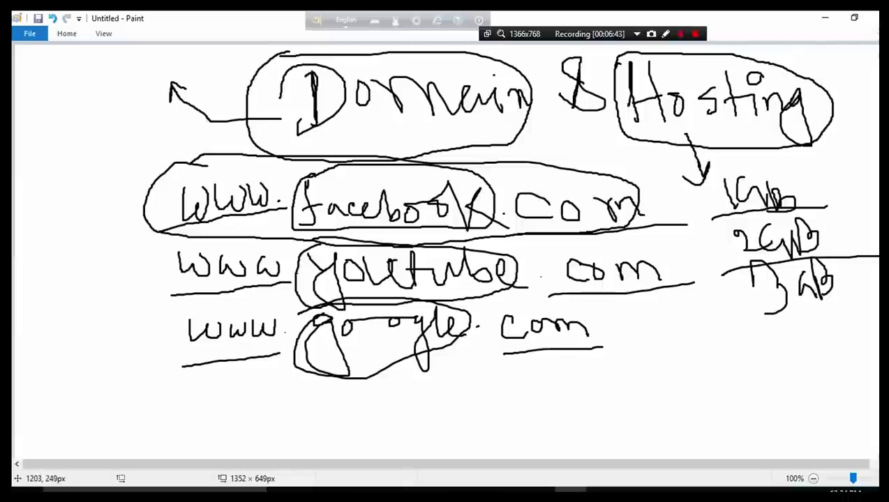
pyautogui.moveTo(806, 185)
pyautogui.mouseDown()
pyautogui.moveTo(810, 193)
pyautogui.moveTo(807, 182)
pyautogui.mouseUp()
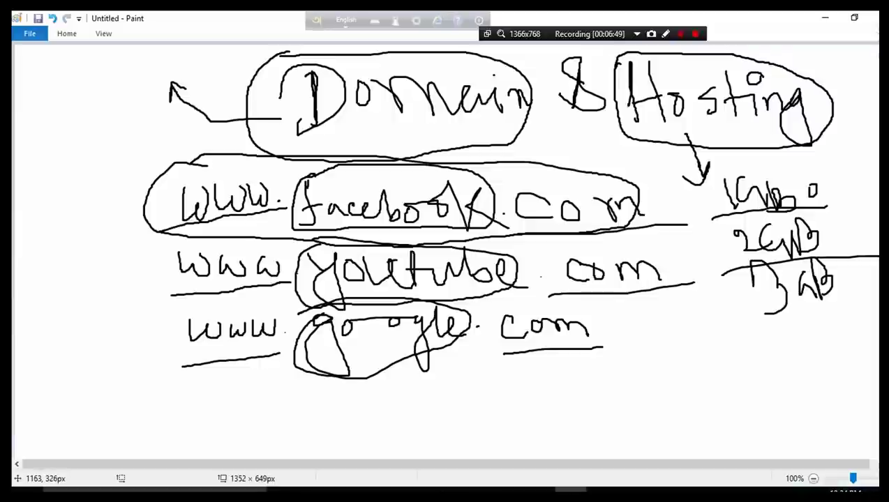
pyautogui.moveTo(749, 152)
pyautogui.mouseDown()
pyautogui.moveTo(747, 164)
pyautogui.moveTo(757, 169)
pyautogui.moveTo(733, 167)
pyautogui.mouseUp()
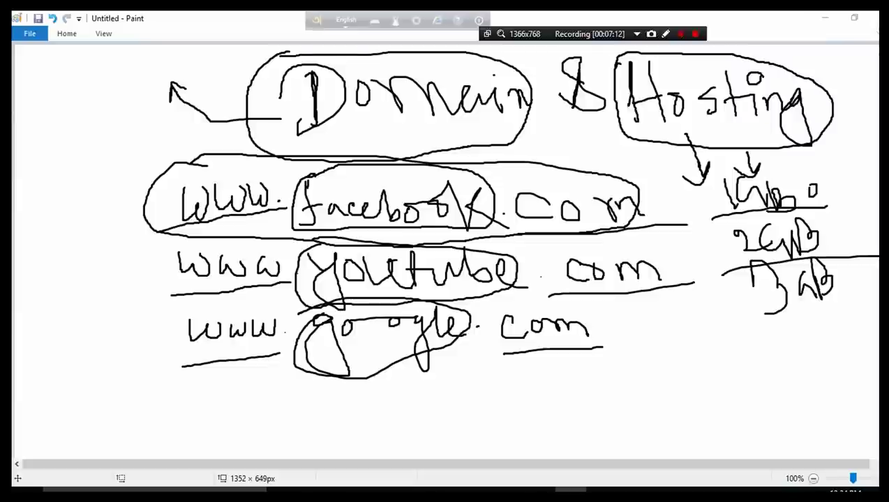
# - Show the desktop, launch Firefox from its shortcut, and dismiss the default-browser prompt
pyautogui.press('super+d')
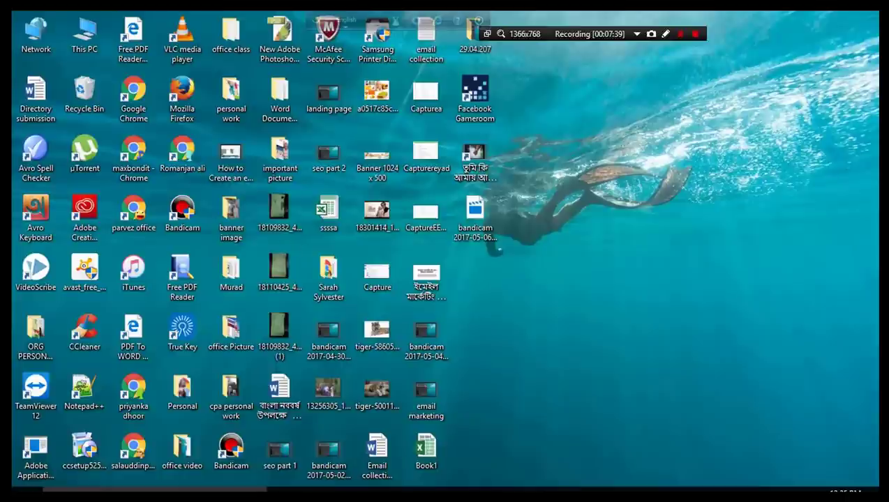
pyautogui.click(182, 98)
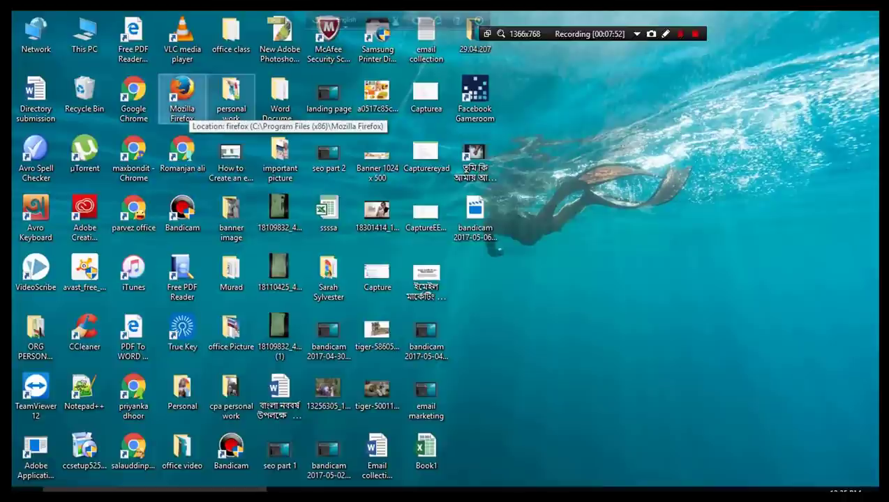
pyautogui.press('Return')
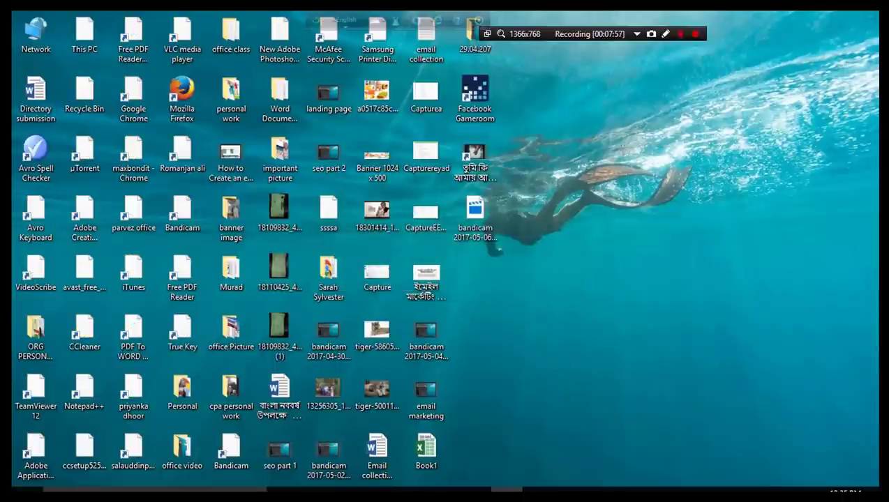
pyautogui.press('Return')
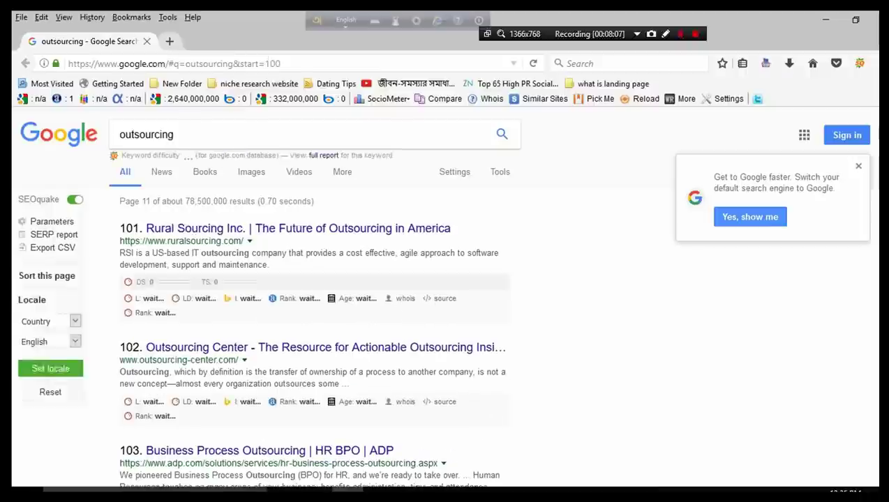
# - Replace the outsourcing search tab with a fresh tab and open the bookmarked YouTube channel
pyautogui.click(169, 42)
pyautogui.click(146, 41)
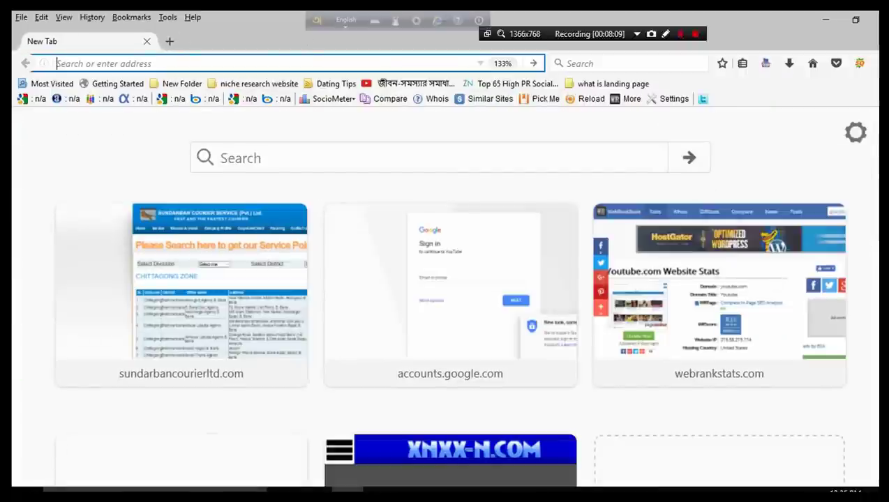
pyautogui.click(628, 63)
pyautogui.press('Return')
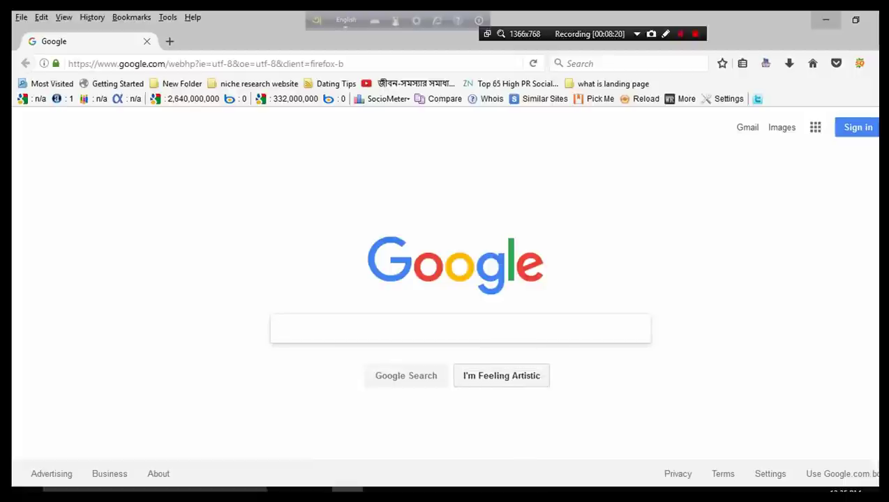
pyautogui.click(411, 83)
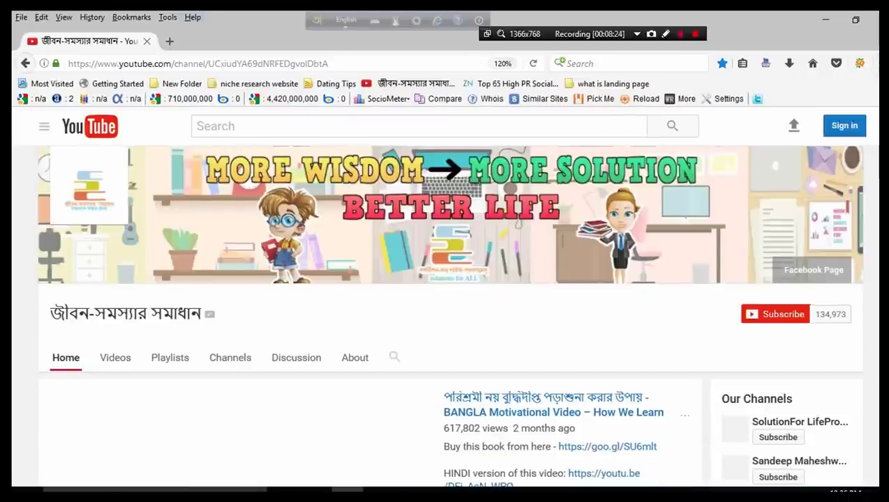
# - Search YouTube for 'youtube server room'
pyautogui.click(296, 126)
pyautogui.write('youtube se')
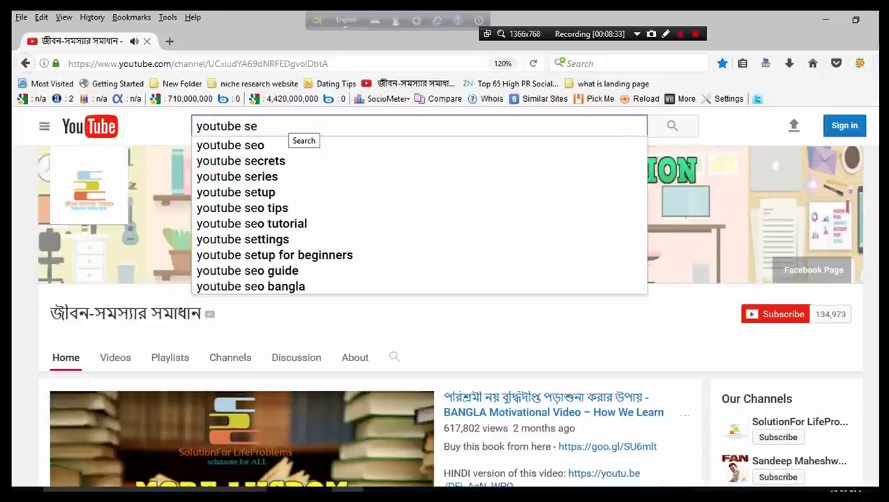
pyautogui.write('r')
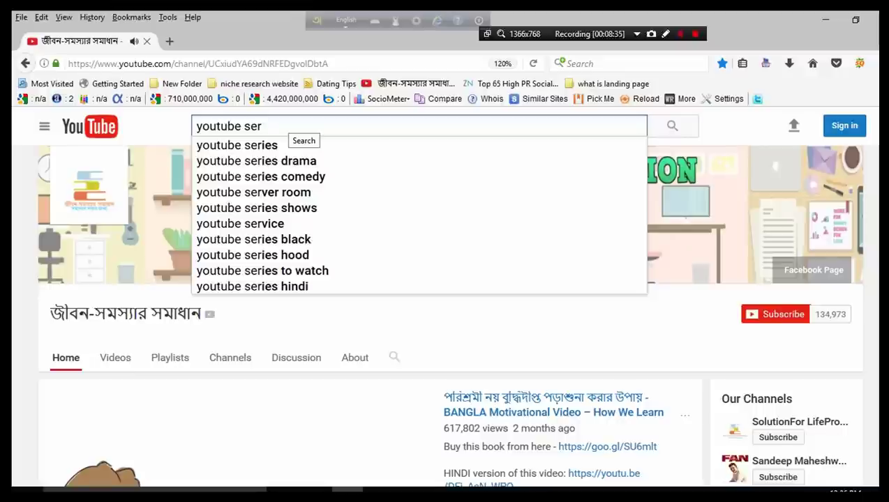
pyautogui.write('ver room')
pyautogui.press('Return')
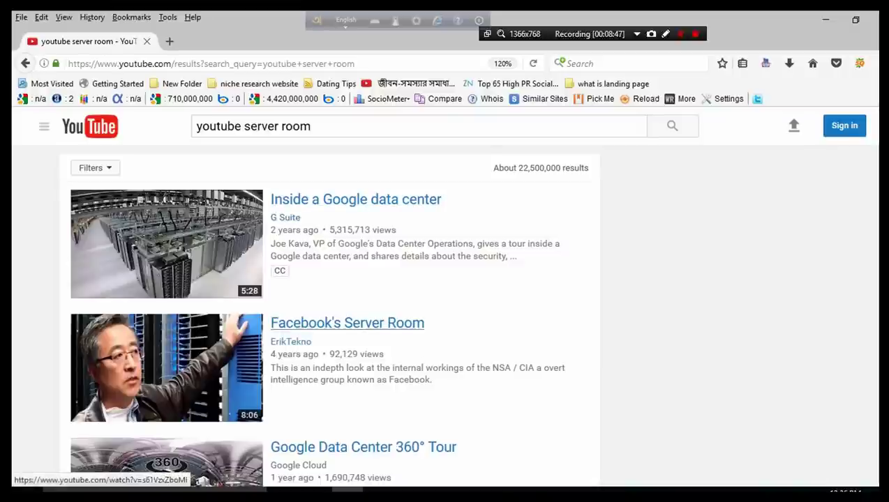
# - Filter the server room results to videos uploaded this month and browse them
pyautogui.scroll(-3, 200, 481)
pyautogui.scroll(-2, 168, 446)
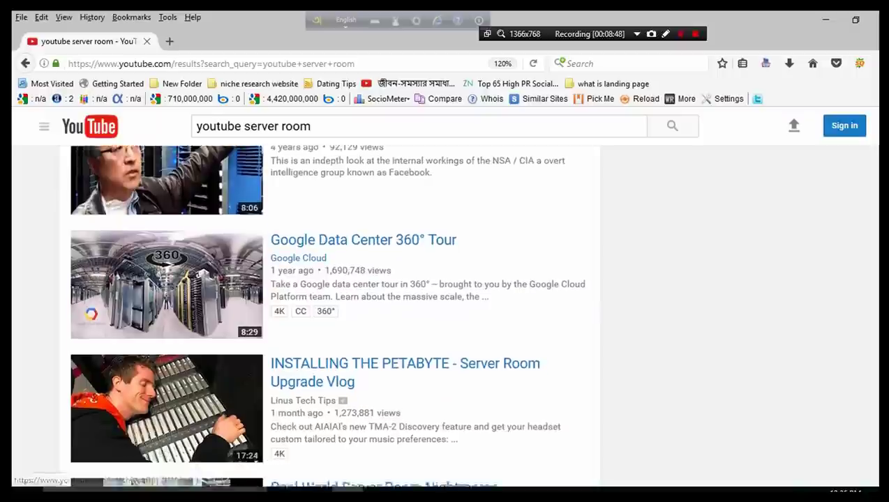
pyautogui.scroll(3, 167, 453)
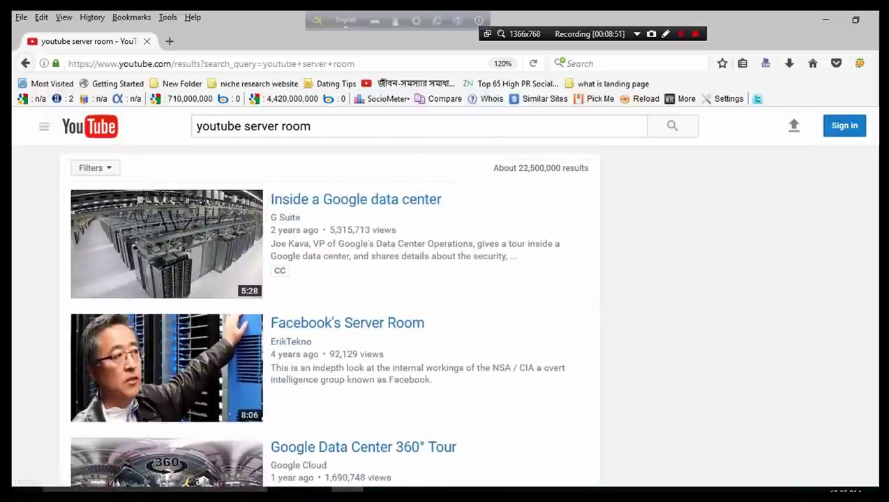
pyautogui.click(95, 168)
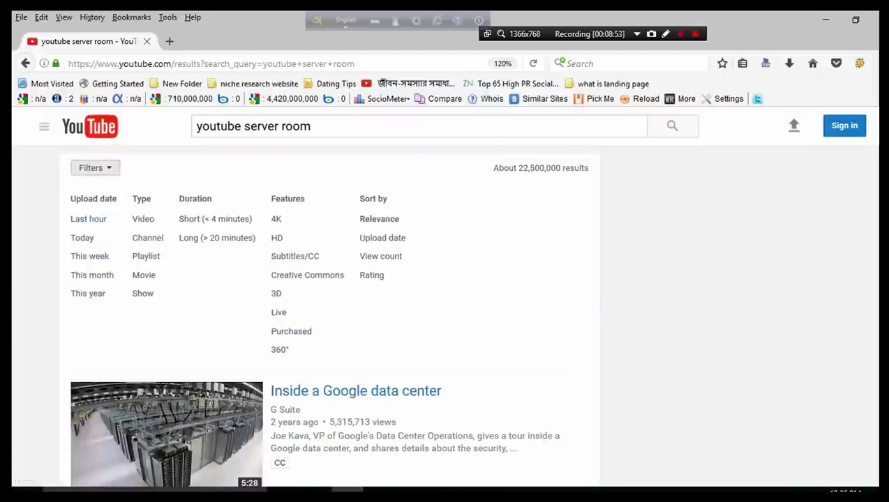
pyautogui.click(91, 275)
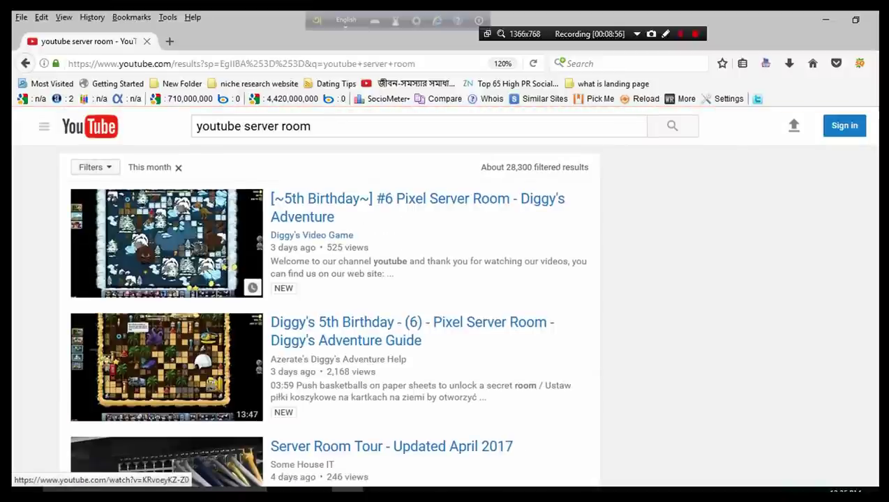
pyautogui.scroll(-6, 168, 447)
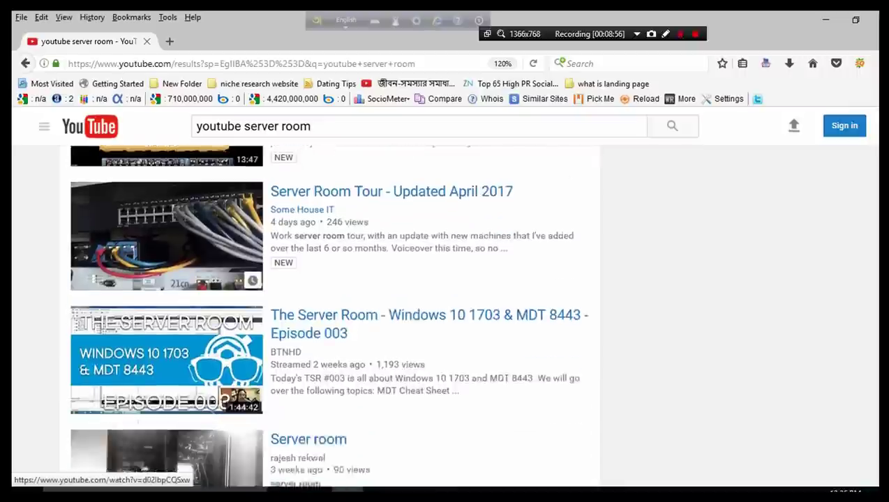
pyautogui.scroll(-10, 203, 479)
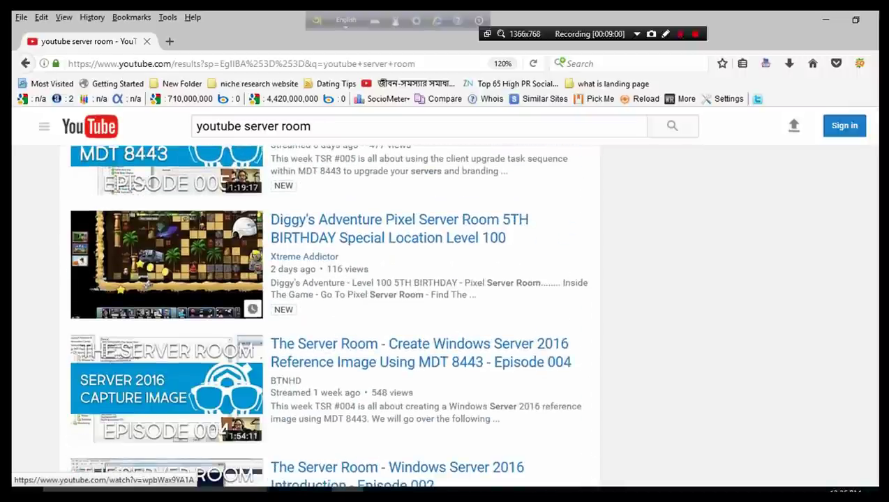
pyautogui.scroll(-8, 202, 478)
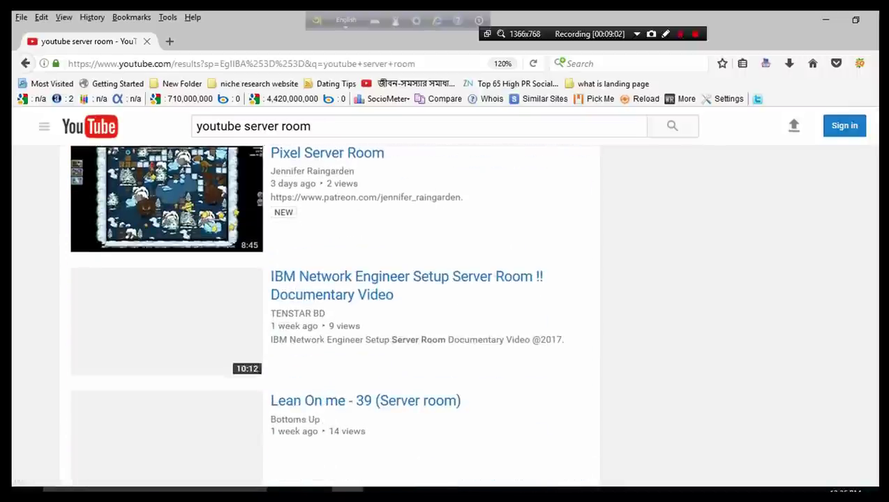
pyautogui.scroll(3, 202, 478)
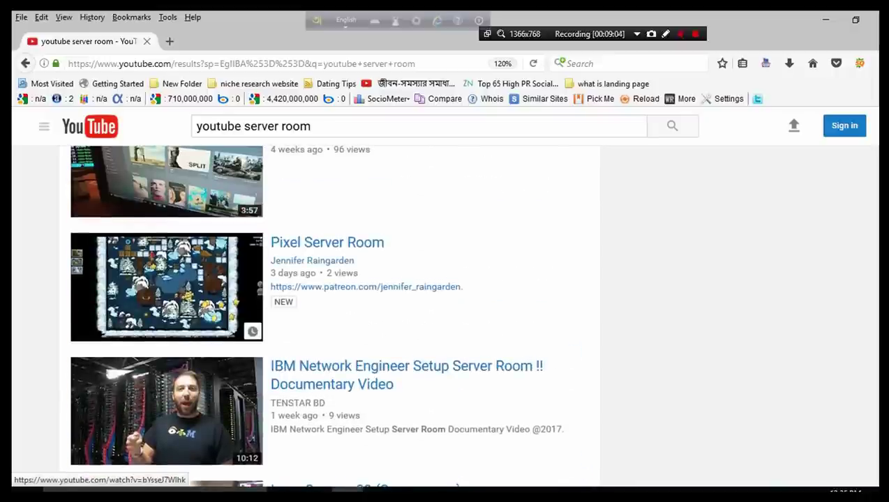
pyautogui.scroll(-1, 202, 479)
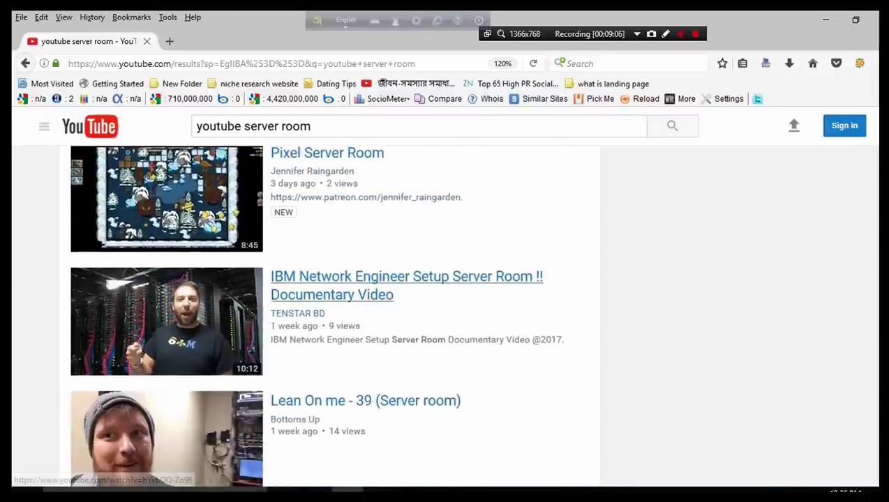
pyautogui.scroll(-10, 202, 479)
pyautogui.scroll(-8, 202, 478)
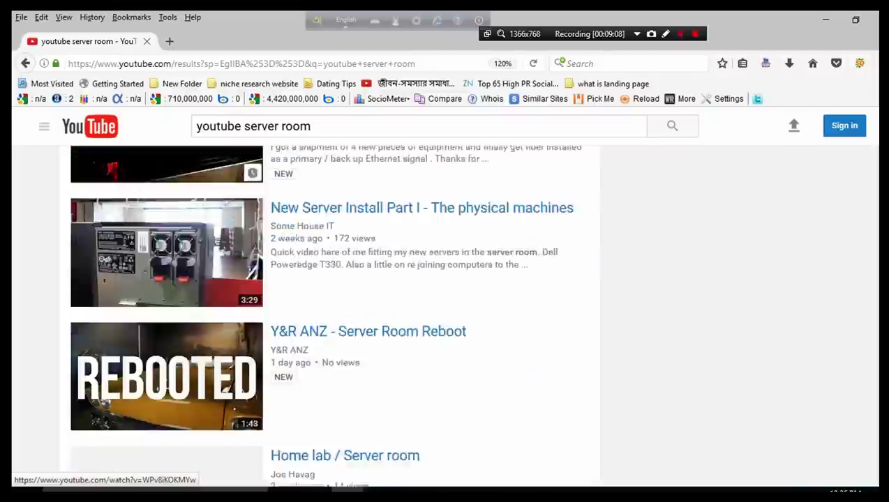
pyautogui.scroll(15, 202, 478)
pyautogui.scroll(5, 202, 478)
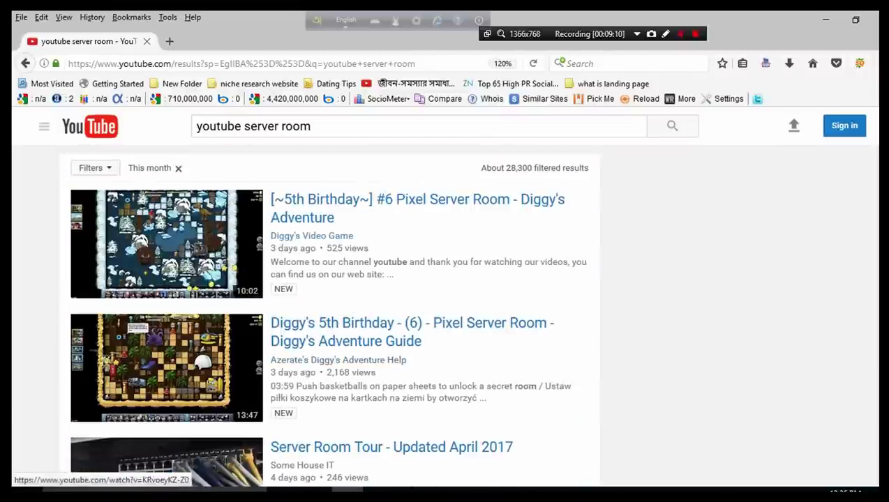
# - Remove the This month filter and open the 'Inside a Google data center' video
pyautogui.click(178, 168)
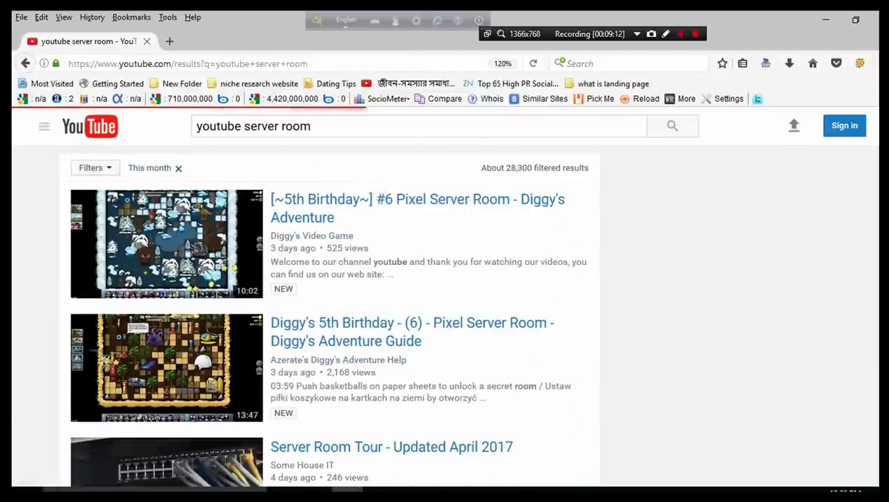
pyautogui.scroll(-12, 334, 314)
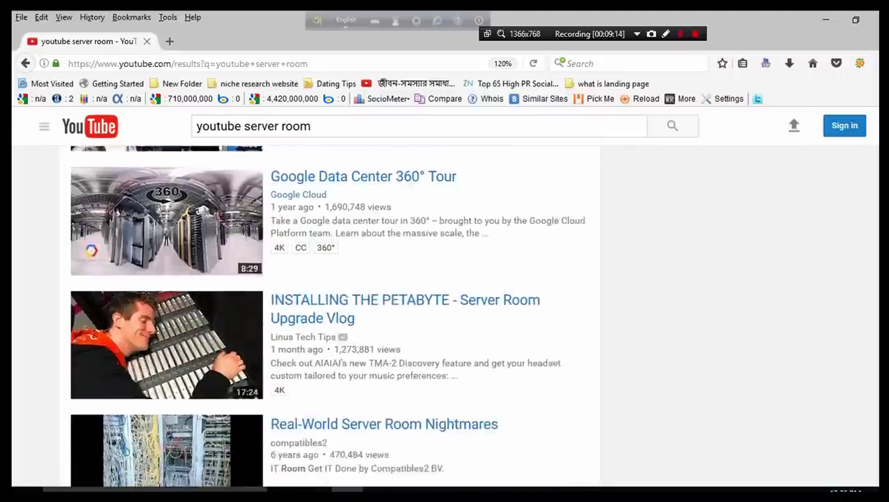
pyautogui.scroll(-6, 391, 210)
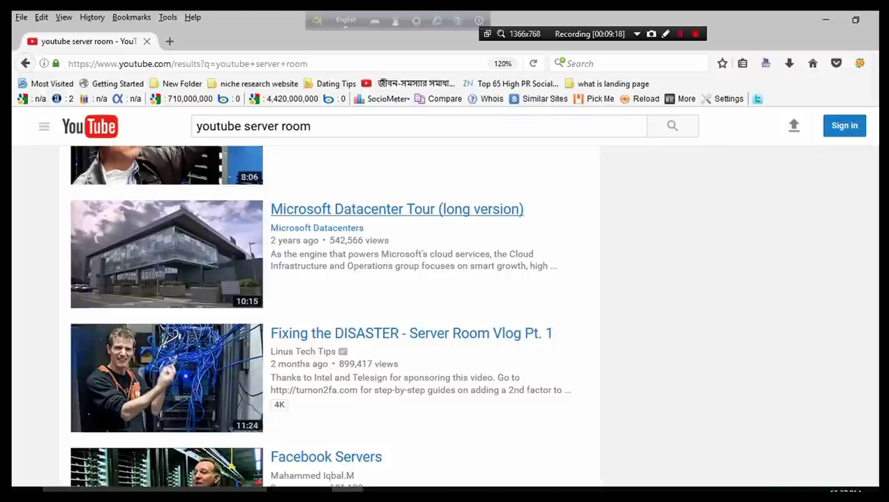
pyautogui.scroll(-8, 391, 209)
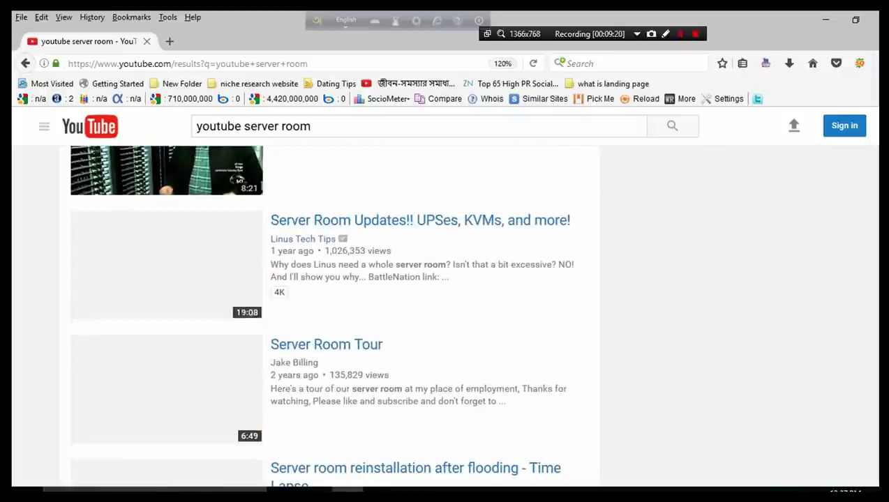
pyautogui.scroll(-7, 335, 314)
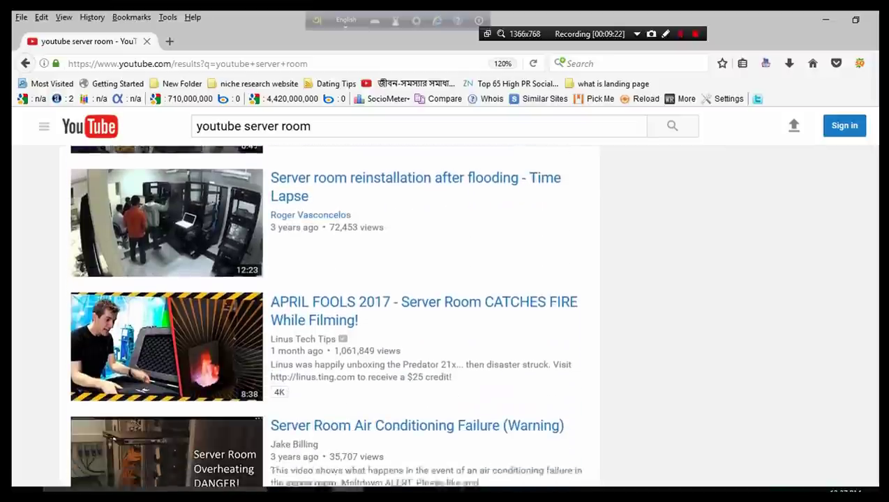
pyautogui.scroll(-4, 356, 200)
pyautogui.scroll(20, 356, 200)
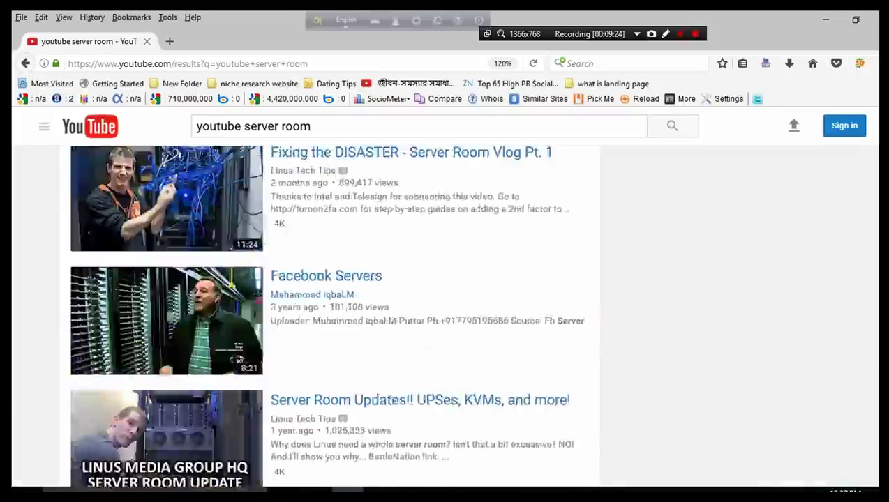
pyautogui.click(356, 199)
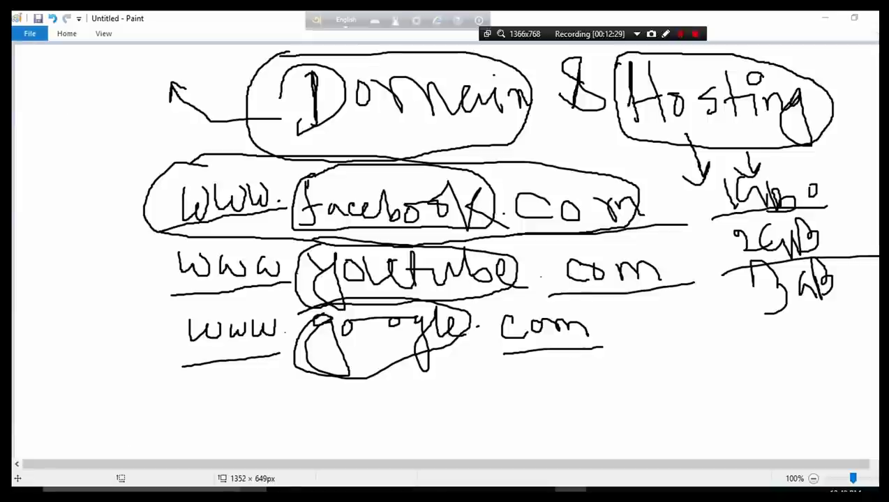
# - Launch a new Paint window from Windows search and maximise it
pyautogui.press('super')
pyautogui.write('p')
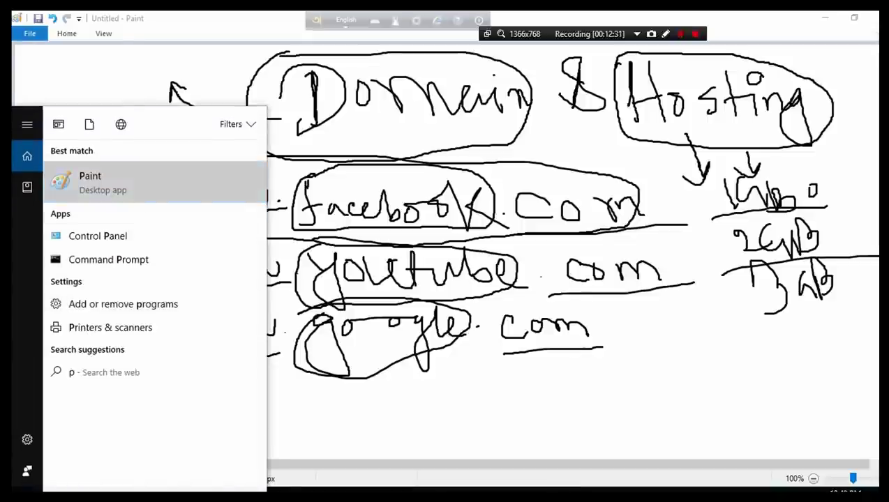
pyautogui.press('Return')
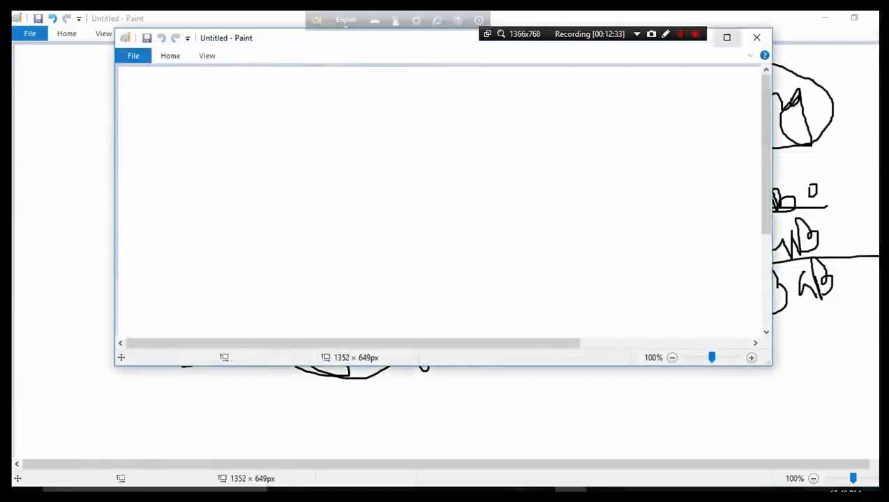
pyautogui.click(726, 37)
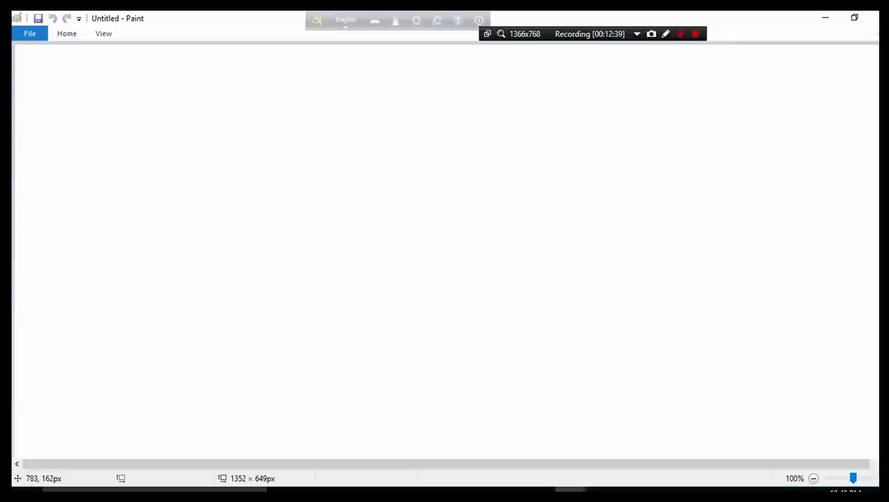
# - Handwrite a www site address ending in .com and underline the site name
pyautogui.moveTo(166, 162)
pyautogui.mouseDown()
pyautogui.moveTo(167, 179)
pyautogui.moveTo(191, 167)
pyautogui.moveTo(205, 180)
pyautogui.moveTo(216, 163)
pyautogui.moveTo(234, 185)
pyautogui.moveTo(246, 161)
pyautogui.mouseUp()
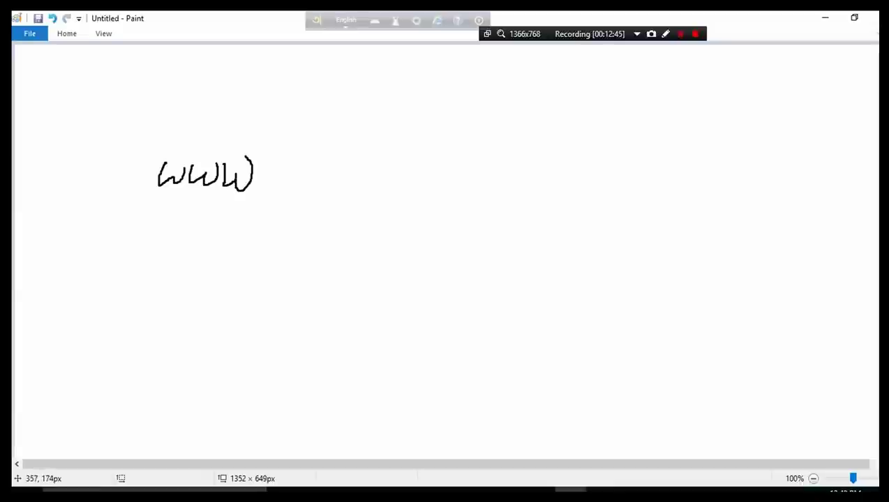
pyautogui.click(264, 186)
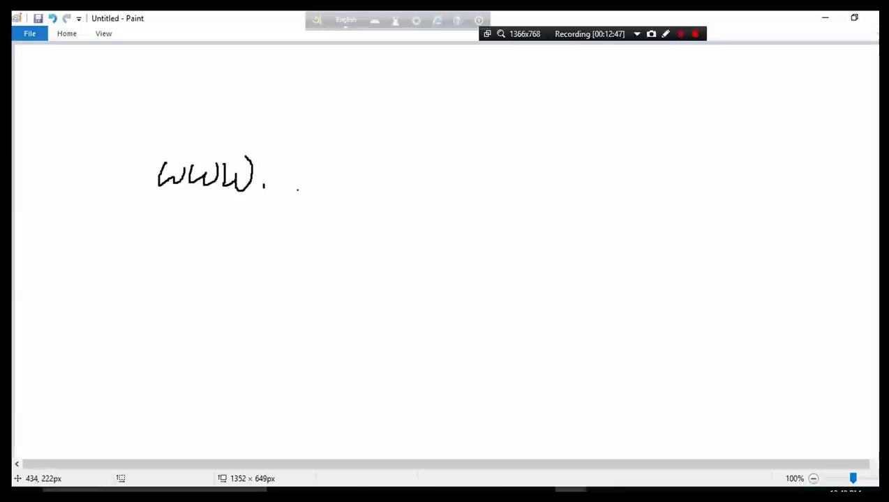
pyautogui.moveTo(262, 185)
pyautogui.mouseDown()
pyautogui.moveTo(270, 181)
pyautogui.moveTo(262, 186)
pyautogui.mouseUp()
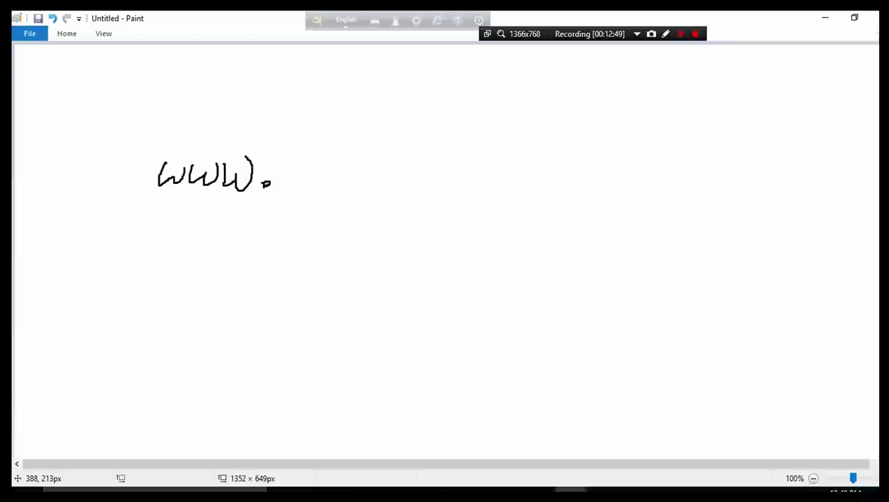
pyautogui.moveTo(304, 150)
pyautogui.mouseDown()
pyautogui.moveTo(279, 171)
pyautogui.moveTo(291, 201)
pyautogui.mouseUp()
pyautogui.moveTo(328, 192)
pyautogui.mouseDown()
pyautogui.moveTo(366, 128)
pyautogui.moveTo(386, 176)
pyautogui.moveTo(414, 169)
pyautogui.moveTo(443, 186)
pyautogui.moveTo(464, 176)
pyautogui.moveTo(564, 196)
pyautogui.moveTo(606, 166)
pyautogui.moveTo(661, 178)
pyautogui.moveTo(682, 165)
pyautogui.moveTo(697, 180)
pyautogui.mouseUp()
pyautogui.click(535, 150)
pyautogui.moveTo(717, 152)
pyautogui.mouseDown()
pyautogui.moveTo(728, 173)
pyautogui.moveTo(718, 167)
pyautogui.moveTo(748, 180)
pyautogui.mouseUp()
pyautogui.moveTo(770, 156); pyautogui.dragTo(768, 183)
pyautogui.moveTo(785, 161)
pyautogui.mouseDown()
pyautogui.moveTo(782, 177)
pyautogui.moveTo(794, 166)
pyautogui.moveTo(851, 188)
pyautogui.mouseUp()
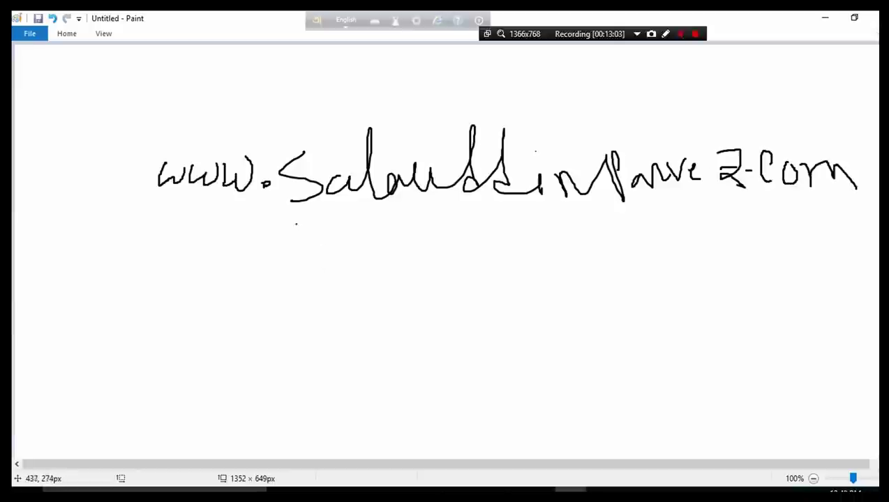
pyautogui.moveTo(296, 224)
pyautogui.mouseDown()
pyautogui.moveTo(452, 224)
pyautogui.moveTo(680, 191)
pyautogui.moveTo(743, 194)
pyautogui.mouseUp()
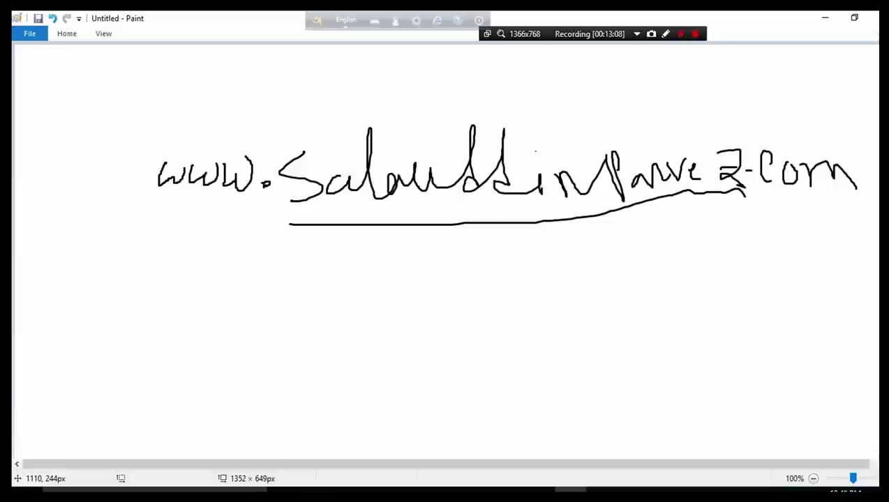
# - Draw an arrow from the name down to a handwritten 'Hosting' and add extra underlines
pyautogui.moveTo(548, 230)
pyautogui.mouseDown()
pyautogui.moveTo(621, 273)
pyautogui.moveTo(630, 305)
pyautogui.mouseUp()
pyautogui.moveTo(662, 245); pyautogui.dragTo(667, 310)
pyautogui.moveTo(675, 254)
pyautogui.mouseDown()
pyautogui.moveTo(685, 274)
pyautogui.moveTo(767, 289)
pyautogui.moveTo(818, 273)
pyautogui.moveTo(837, 280)
pyautogui.mouseUp()
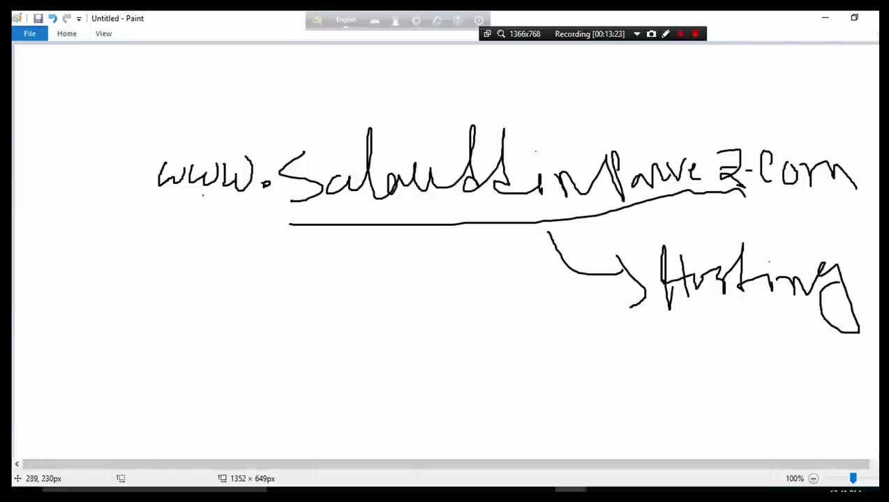
pyautogui.moveTo(103, 226); pyautogui.dragTo(218, 222)
pyautogui.moveTo(262, 229); pyautogui.dragTo(356, 222)
pyautogui.moveTo(432, 217); pyautogui.dragTo(759, 195)
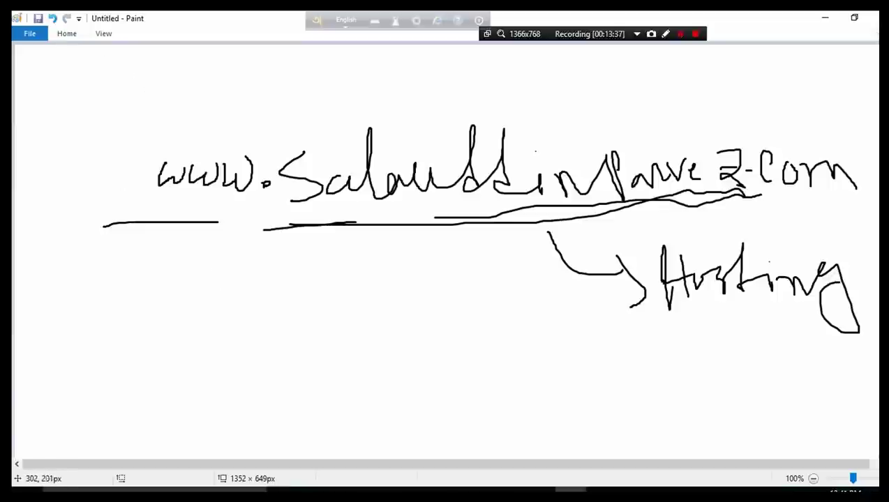
# - Write the price range 2300-2500 below the address and underline it
pyautogui.moveTo(102, 296)
pyautogui.mouseDown()
pyautogui.moveTo(111, 289)
pyautogui.moveTo(136, 322)
pyautogui.moveTo(150, 317)
pyautogui.mouseUp()
pyautogui.moveTo(148, 282); pyautogui.dragTo(167, 329)
pyautogui.moveTo(184, 299)
pyautogui.mouseDown()
pyautogui.moveTo(186, 322)
pyautogui.moveTo(221, 317)
pyautogui.moveTo(226, 293)
pyautogui.mouseUp()
pyautogui.moveTo(247, 307); pyautogui.dragTo(269, 302)
pyautogui.moveTo(273, 293)
pyautogui.mouseDown()
pyautogui.moveTo(285, 292)
pyautogui.moveTo(310, 322)
pyautogui.mouseUp()
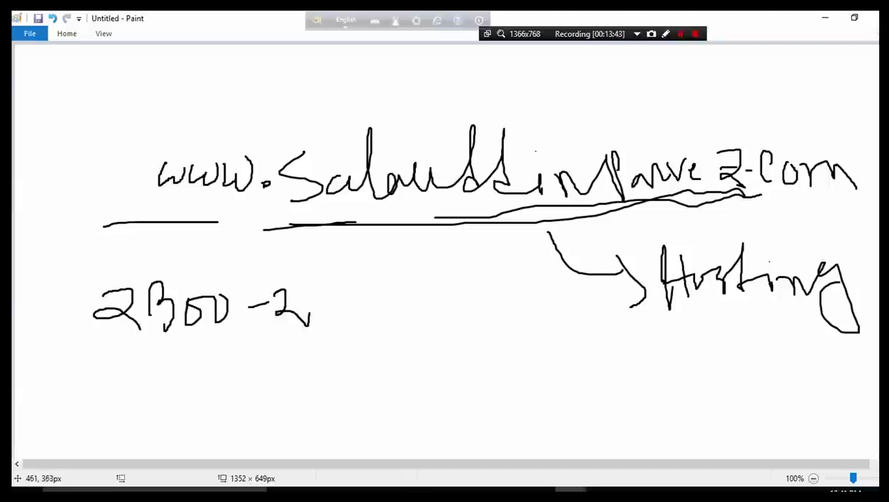
pyautogui.moveTo(316, 279)
pyautogui.mouseDown()
pyautogui.moveTo(306, 307)
pyautogui.moveTo(325, 285)
pyautogui.moveTo(341, 304)
pyautogui.mouseUp()
pyautogui.moveTo(343, 288)
pyautogui.mouseDown()
pyautogui.moveTo(376, 289)
pyautogui.moveTo(387, 307)
pyautogui.mouseUp()
pyautogui.moveTo(102, 358)
pyautogui.mouseDown()
pyautogui.moveTo(78, 360)
pyautogui.moveTo(397, 308)
pyautogui.moveTo(421, 314)
pyautogui.mouseUp()
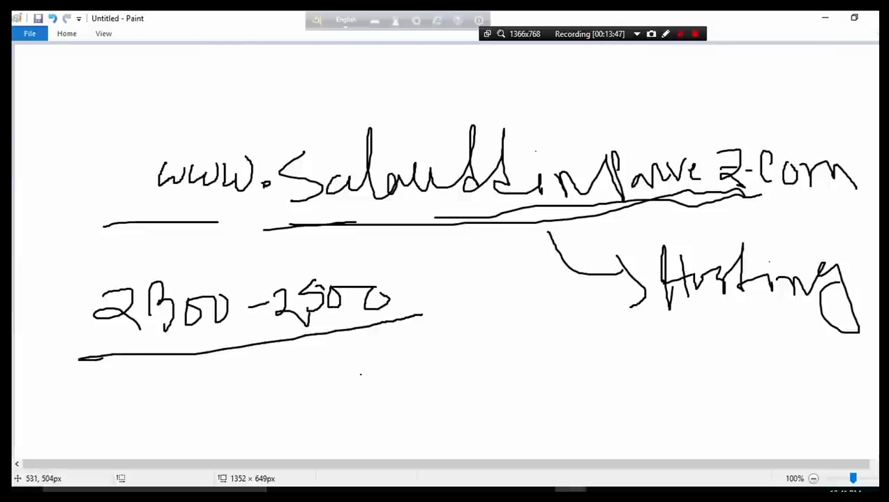
pyautogui.moveTo(359, 372); pyautogui.dragTo(361, 391)
# - Write 'Domain-Hosting' below the prices
pyautogui.moveTo(312, 363); pyautogui.dragTo(360, 404)
pyautogui.moveTo(410, 380)
pyautogui.mouseDown()
pyautogui.moveTo(399, 380)
pyautogui.moveTo(453, 390)
pyautogui.moveTo(495, 369)
pyautogui.moveTo(509, 390)
pyautogui.mouseUp()
pyautogui.moveTo(514, 376)
pyautogui.mouseDown()
pyautogui.moveTo(516, 392)
pyautogui.moveTo(586, 374)
pyautogui.mouseUp()
pyautogui.moveTo(606, 343)
pyautogui.mouseDown()
pyautogui.moveTo(639, 336)
pyautogui.moveTo(617, 399)
pyautogui.mouseUp()
pyautogui.moveTo(594, 385)
pyautogui.mouseDown()
pyautogui.moveTo(648, 360)
pyautogui.moveTo(641, 368)
pyautogui.moveTo(653, 392)
pyautogui.mouseUp()
pyautogui.moveTo(680, 340)
pyautogui.mouseDown()
pyautogui.moveTo(671, 384)
pyautogui.moveTo(734, 391)
pyautogui.mouseUp()
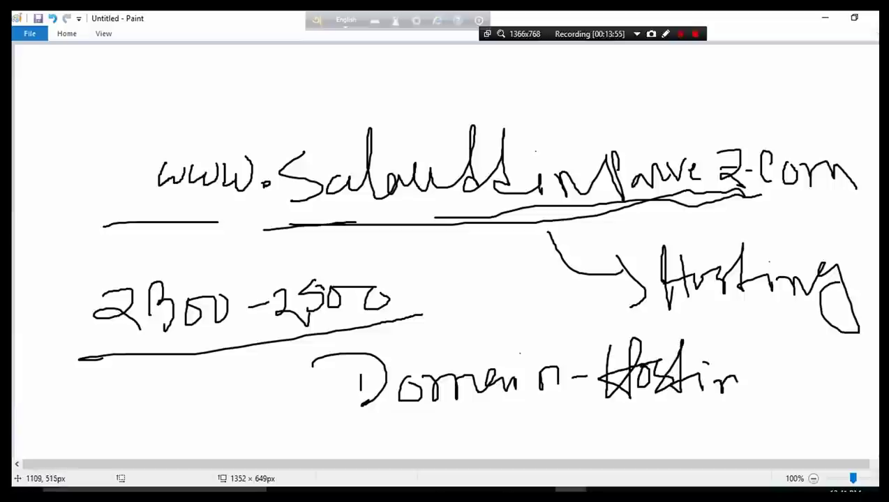
pyautogui.moveTo(768, 364)
pyautogui.mouseDown()
pyautogui.moveTo(778, 383)
pyautogui.moveTo(762, 419)
pyautogui.mouseUp()
pyautogui.click(821, 382)
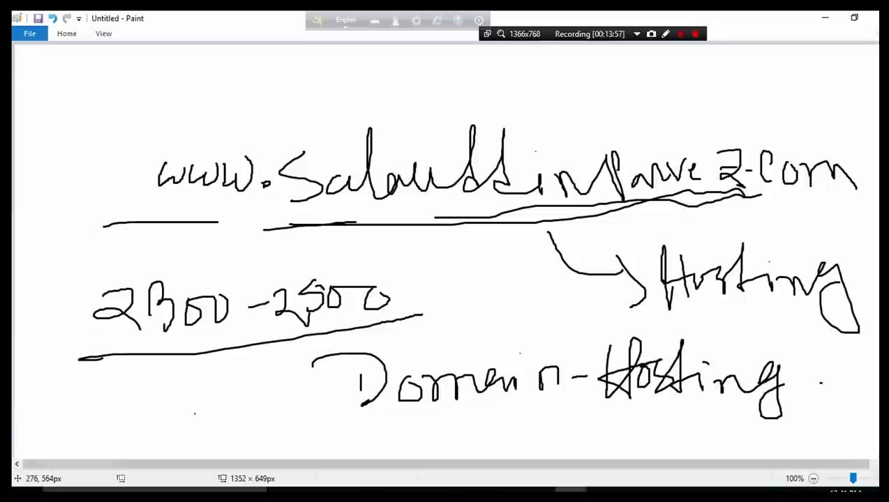
# - Add the 1200 price, circle 2300-2500, and write an underlined 'Paid' beside it
pyautogui.moveTo(97, 382)
pyautogui.mouseDown()
pyautogui.moveTo(97, 406)
pyautogui.moveTo(130, 390)
pyautogui.moveTo(162, 409)
pyautogui.mouseUp()
pyautogui.moveTo(157, 385)
pyautogui.mouseDown()
pyautogui.moveTo(209, 390)
pyautogui.moveTo(213, 409)
pyautogui.mouseUp()
pyautogui.moveTo(242, 422)
pyautogui.mouseDown()
pyautogui.moveTo(276, 417)
pyautogui.moveTo(286, 432)
pyautogui.mouseUp()
pyautogui.moveTo(296, 402)
pyautogui.mouseDown()
pyautogui.moveTo(321, 437)
pyautogui.moveTo(339, 439)
pyautogui.mouseUp()
pyautogui.moveTo(340, 410)
pyautogui.mouseDown()
pyautogui.moveTo(293, 406)
pyautogui.moveTo(259, 422)
pyautogui.mouseUp()
pyautogui.moveTo(365, 265)
pyautogui.mouseDown()
pyautogui.moveTo(289, 249)
pyautogui.moveTo(51, 307)
pyautogui.moveTo(140, 364)
pyautogui.moveTo(395, 338)
pyautogui.moveTo(325, 276)
pyautogui.mouseUp()
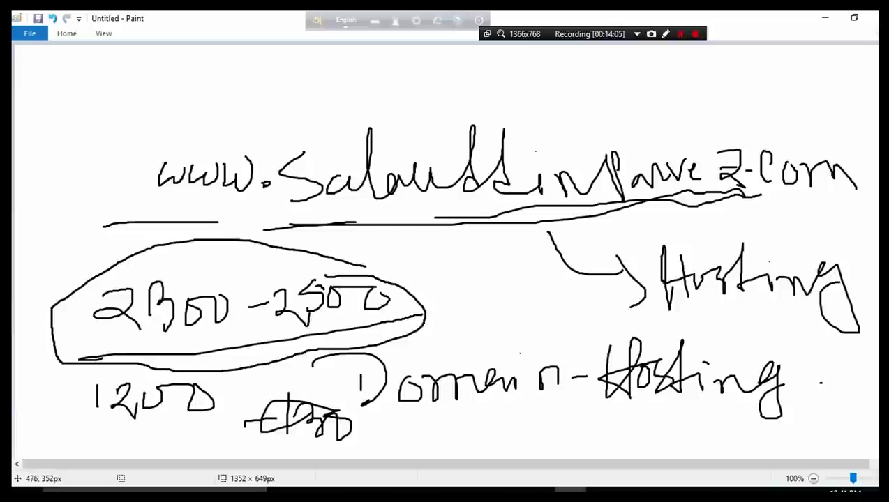
pyautogui.moveTo(440, 255)
pyautogui.mouseDown()
pyautogui.moveTo(446, 315)
pyautogui.moveTo(445, 286)
pyautogui.moveTo(469, 318)
pyautogui.moveTo(493, 311)
pyautogui.mouseUp()
pyautogui.moveTo(497, 276); pyautogui.dragTo(498, 317)
pyautogui.moveTo(514, 256)
pyautogui.mouseDown()
pyautogui.moveTo(509, 304)
pyautogui.moveTo(525, 309)
pyautogui.mouseUp()
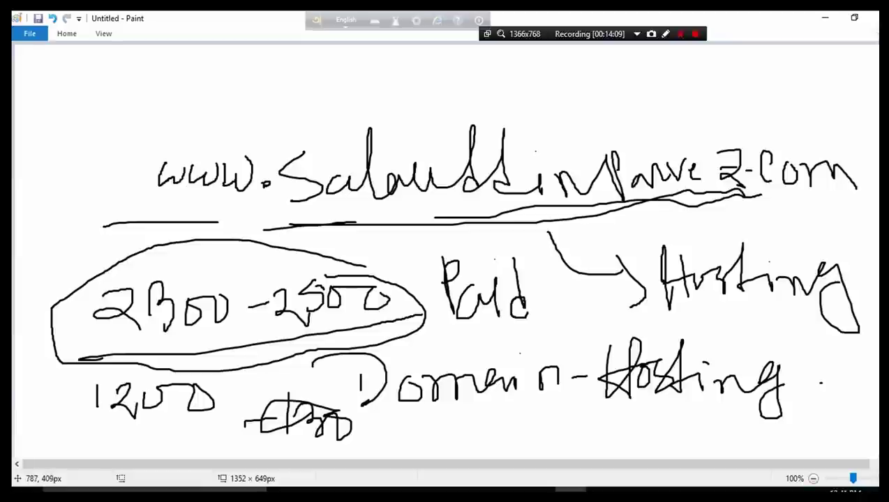
pyautogui.moveTo(437, 357); pyautogui.dragTo(528, 333)
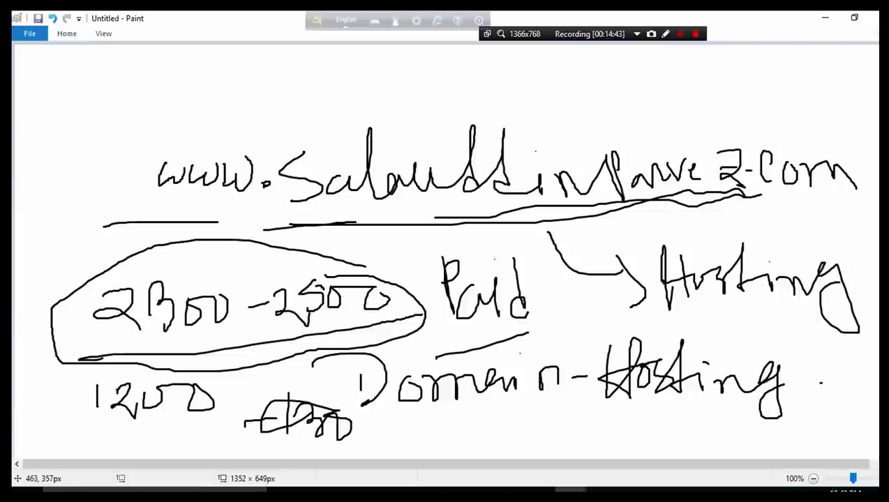
# - Circle the .com ending, write an underlined 'org' beneath it, and loop both together
pyautogui.moveTo(772, 125)
pyautogui.mouseDown()
pyautogui.moveTo(819, 149)
pyautogui.moveTo(795, 147)
pyautogui.mouseUp()
pyautogui.moveTo(788, 222)
pyautogui.mouseDown()
pyautogui.moveTo(840, 222)
pyautogui.moveTo(854, 243)
pyautogui.mouseUp()
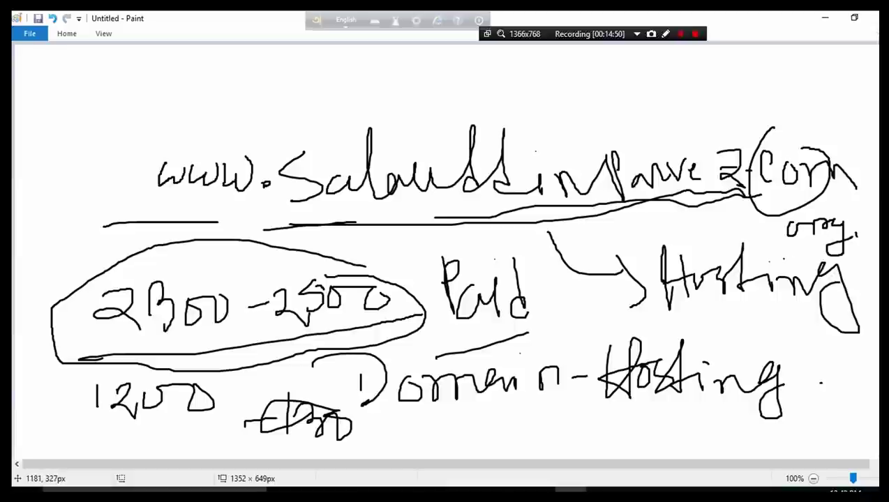
pyautogui.moveTo(769, 254); pyautogui.dragTo(831, 226)
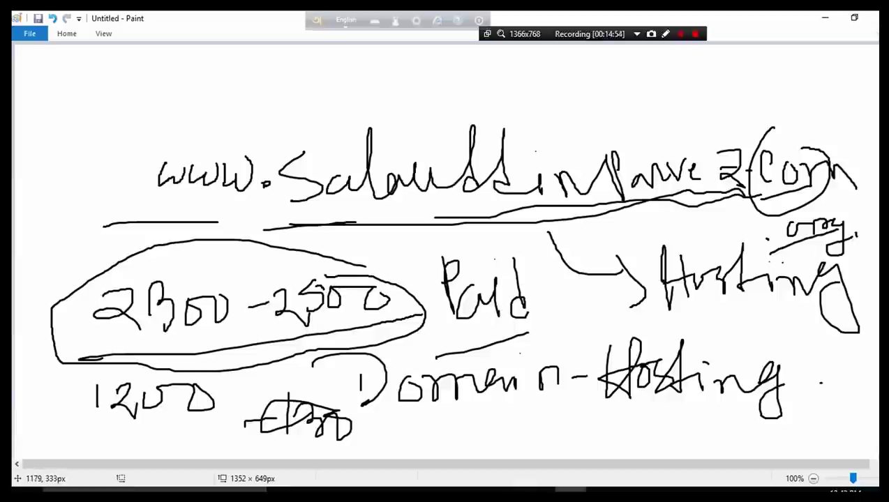
pyautogui.moveTo(786, 253)
pyautogui.mouseDown()
pyautogui.moveTo(826, 249)
pyautogui.moveTo(845, 266)
pyautogui.moveTo(853, 249)
pyautogui.mouseUp()
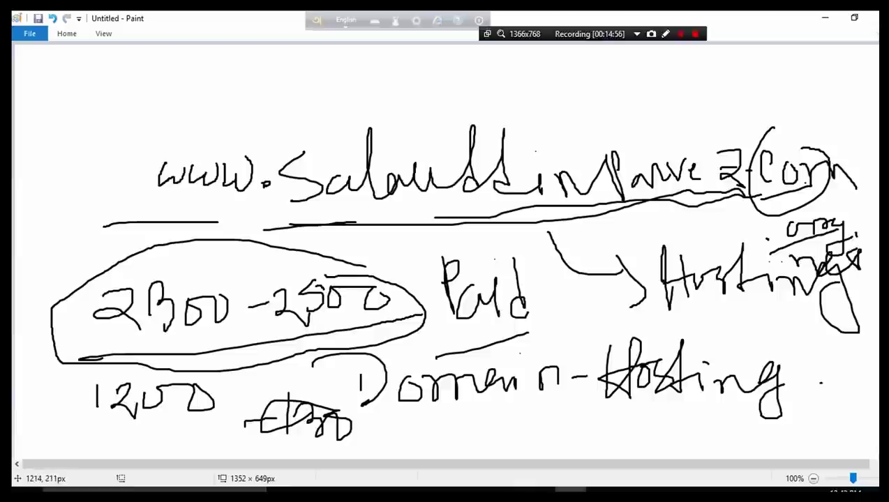
pyautogui.moveTo(801, 127)
pyautogui.mouseDown()
pyautogui.moveTo(742, 173)
pyautogui.moveTo(776, 264)
pyautogui.moveTo(861, 272)
pyautogui.moveTo(846, 140)
pyautogui.moveTo(787, 126)
pyautogui.moveTo(781, 133)
pyautogui.mouseUp()
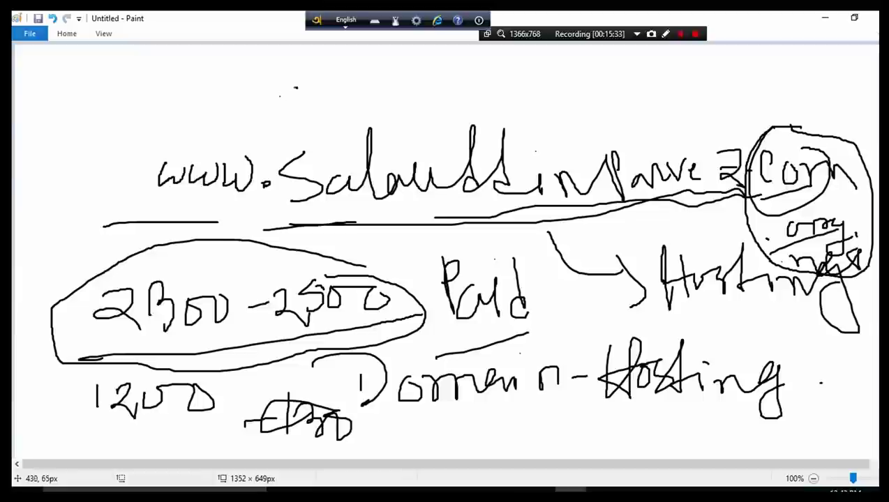
pyautogui.moveTo(292, 87)
pyautogui.mouseDown()
pyautogui.moveTo(346, 89)
pyautogui.moveTo(370, 102)
pyautogui.moveTo(395, 78)
pyautogui.moveTo(392, 92)
pyautogui.moveTo(414, 91)
pyautogui.mouseUp()
pyautogui.moveTo(389, 57)
pyautogui.mouseDown()
pyautogui.moveTo(360, 97)
pyautogui.moveTo(400, 71)
pyautogui.mouseUp()
pyautogui.click(453, 84)
pyautogui.moveTo(467, 68)
pyautogui.mouseDown()
pyautogui.moveTo(511, 85)
pyautogui.moveTo(567, 78)
pyautogui.moveTo(578, 86)
pyautogui.mouseUp()
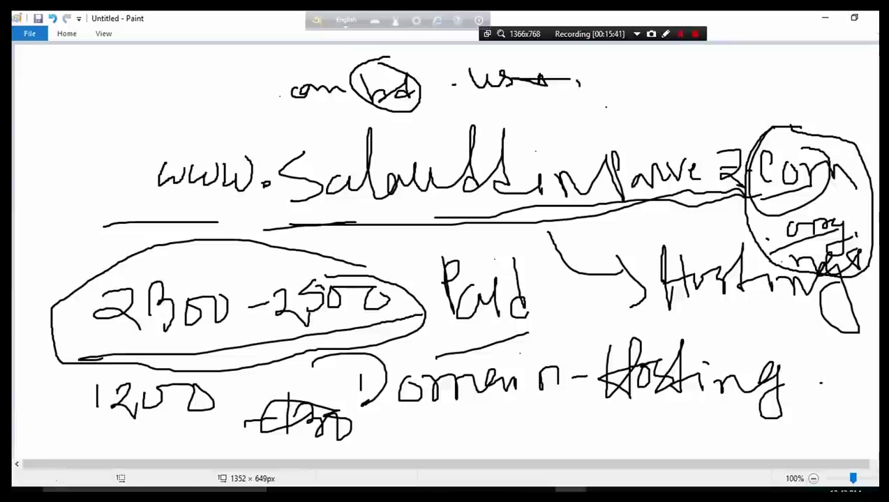
pyautogui.moveTo(284, 106); pyautogui.dragTo(354, 105)
pyautogui.moveTo(302, 120); pyautogui.dragTo(317, 143)
pyautogui.moveTo(322, 143); pyautogui.dragTo(410, 122)
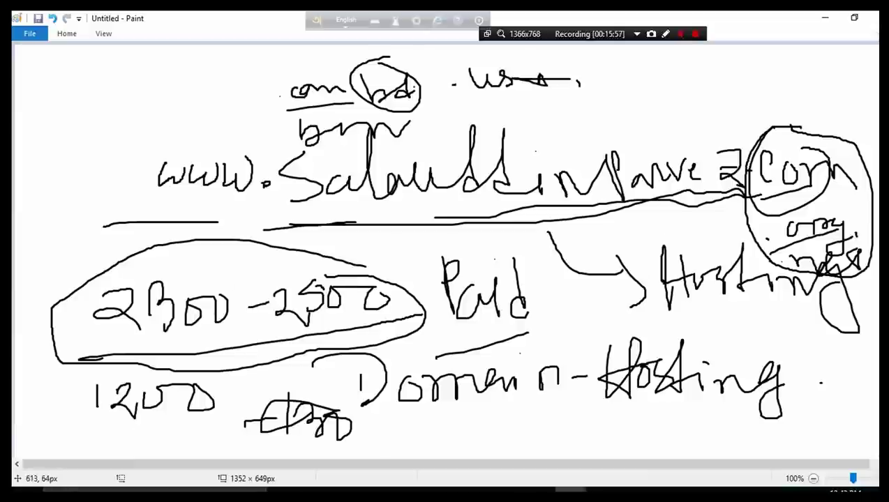
pyautogui.moveTo(255, 155)
pyautogui.mouseDown()
pyautogui.moveTo(249, 145)
pyautogui.moveTo(147, 136)
pyautogui.moveTo(173, 212)
pyautogui.moveTo(268, 157)
pyautogui.moveTo(259, 141)
pyautogui.mouseUp()
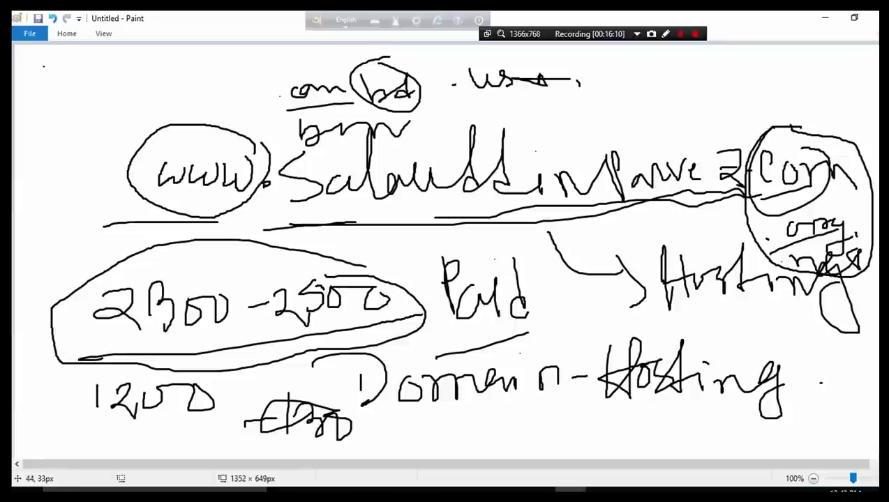
pyautogui.moveTo(46, 78)
pyautogui.mouseDown()
pyautogui.moveTo(47, 113)
pyautogui.moveTo(75, 94)
pyautogui.moveTo(78, 119)
pyautogui.moveTo(96, 92)
pyautogui.moveTo(174, 83)
pyautogui.mouseUp()
pyautogui.click(101, 91)
pyautogui.moveTo(44, 148); pyautogui.dragTo(217, 107)
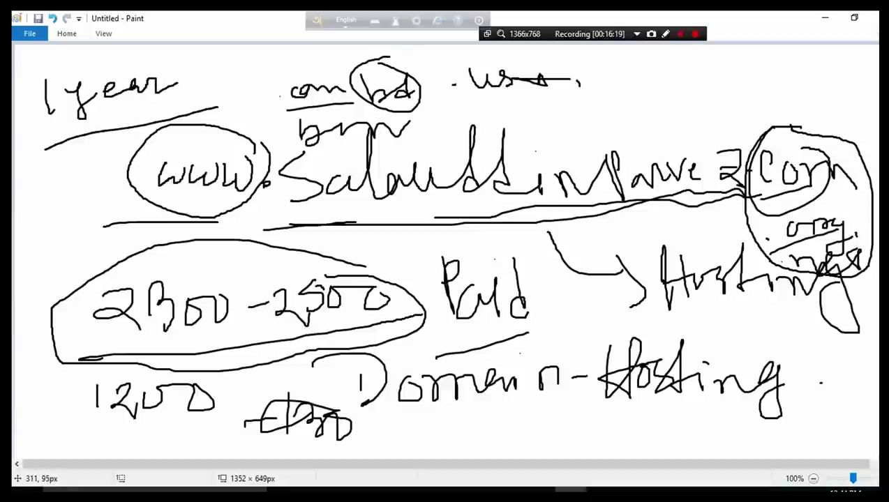
pyautogui.moveTo(55, 165)
pyautogui.mouseDown()
pyautogui.moveTo(53, 189)
pyautogui.moveTo(65, 183)
pyautogui.mouseUp()
pyautogui.moveTo(69, 174); pyautogui.dragTo(88, 175)
pyautogui.moveTo(34, 222); pyautogui.dragTo(60, 218)
pyautogui.moveTo(61, 207)
pyautogui.mouseDown()
pyautogui.moveTo(64, 225)
pyautogui.moveTo(120, 201)
pyautogui.mouseUp()
pyautogui.moveTo(102, 159)
pyautogui.mouseDown()
pyautogui.moveTo(89, 160)
pyautogui.moveTo(101, 167)
pyautogui.moveTo(72, 193)
pyautogui.moveTo(104, 189)
pyautogui.moveTo(97, 186)
pyautogui.mouseUp()
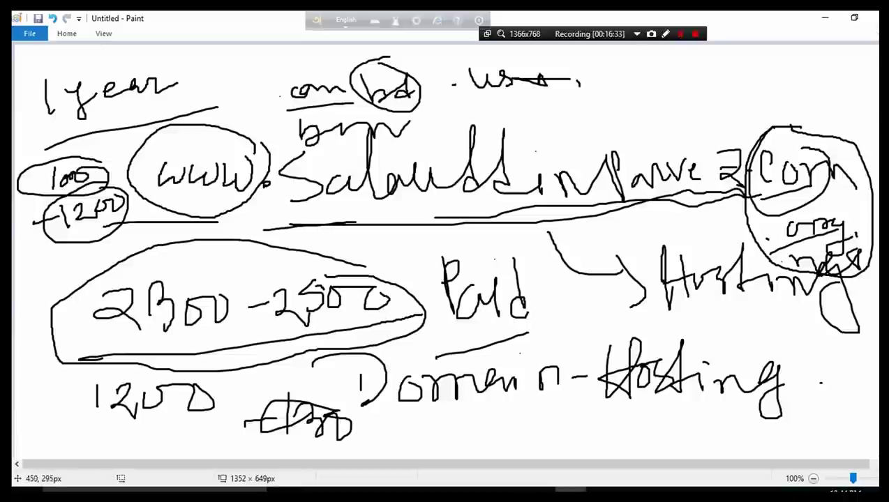
pyautogui.click(315, 234)
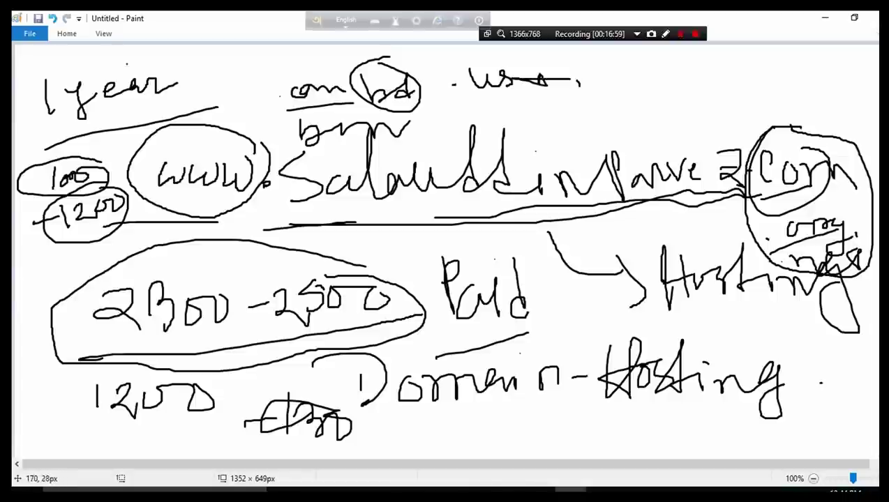
# - Open a new maximised Paint window and start handwriting a www address with the site name
pyautogui.press('super')
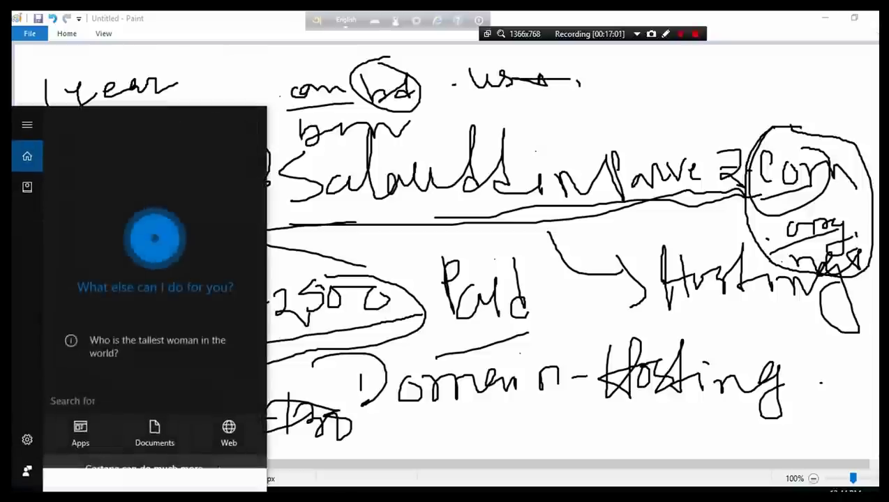
pyautogui.write('p')
pyautogui.press('Return')
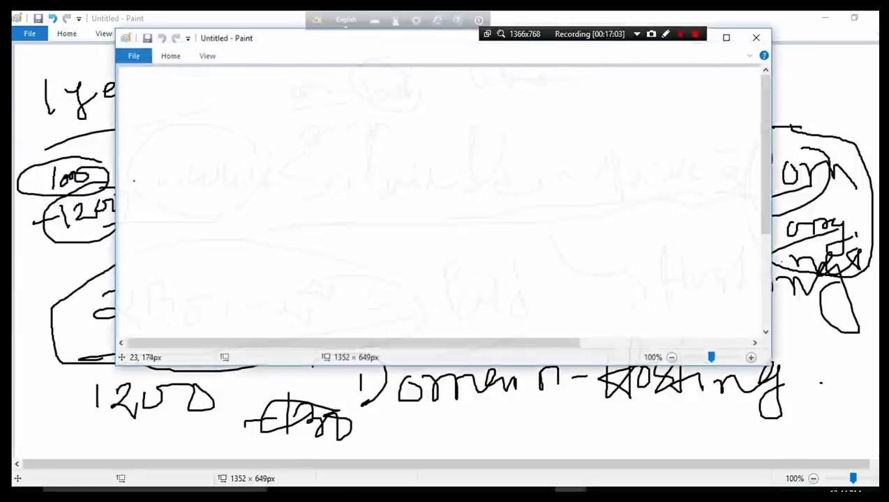
pyautogui.click(726, 37)
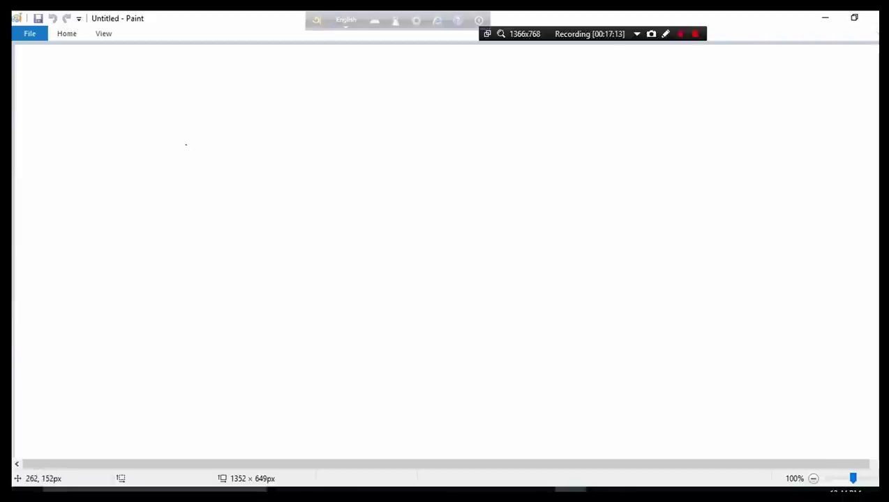
pyautogui.moveTo(184, 144)
pyautogui.mouseDown()
pyautogui.moveTo(190, 166)
pyautogui.moveTo(223, 156)
pyautogui.moveTo(236, 137)
pyautogui.moveTo(249, 154)
pyautogui.moveTo(257, 140)
pyautogui.moveTo(286, 147)
pyautogui.moveTo(287, 159)
pyautogui.moveTo(293, 138)
pyautogui.moveTo(312, 157)
pyautogui.moveTo(340, 150)
pyautogui.moveTo(382, 167)
pyautogui.moveTo(439, 168)
pyautogui.moveTo(459, 182)
pyautogui.moveTo(458, 152)
pyautogui.moveTo(451, 163)
pyautogui.moveTo(463, 156)
pyautogui.moveTo(470, 179)
pyautogui.moveTo(480, 164)
pyautogui.moveTo(495, 177)
pyautogui.moveTo(520, 176)
pyautogui.moveTo(523, 165)
pyautogui.moveTo(592, 180)
pyautogui.mouseUp()
pyautogui.click(309, 150)
# - Finish the site name and write '.blogspot.com' after it
pyautogui.click(568, 171)
pyautogui.click(571, 171)
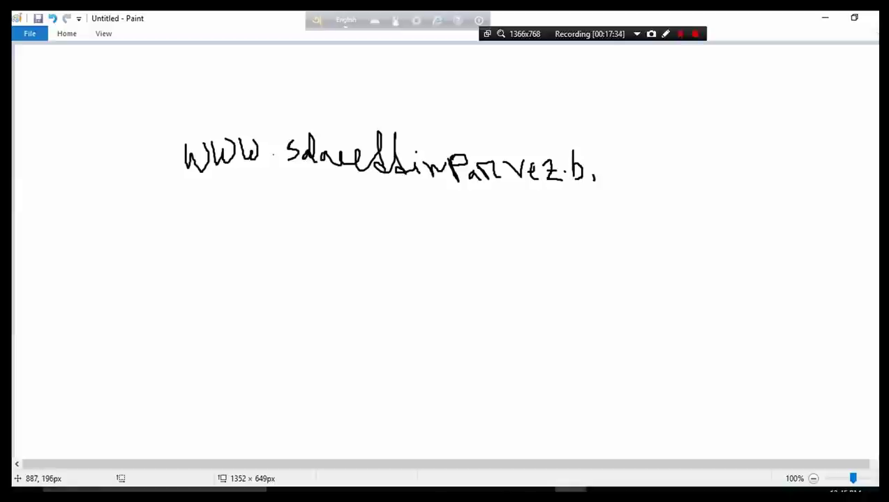
pyautogui.moveTo(587, 145)
pyautogui.mouseDown()
pyautogui.moveTo(588, 177)
pyautogui.moveTo(628, 168)
pyautogui.moveTo(633, 194)
pyautogui.mouseUp()
pyautogui.click(647, 163)
pyautogui.moveTo(636, 164)
pyautogui.mouseDown()
pyautogui.moveTo(640, 174)
pyautogui.moveTo(628, 180)
pyautogui.moveTo(648, 160)
pyautogui.moveTo(668, 178)
pyautogui.moveTo(677, 150)
pyautogui.moveTo(685, 167)
pyautogui.moveTo(715, 178)
pyautogui.moveTo(734, 165)
pyautogui.moveTo(769, 179)
pyautogui.mouseUp()
pyautogui.click(665, 167)
pyautogui.click(694, 173)
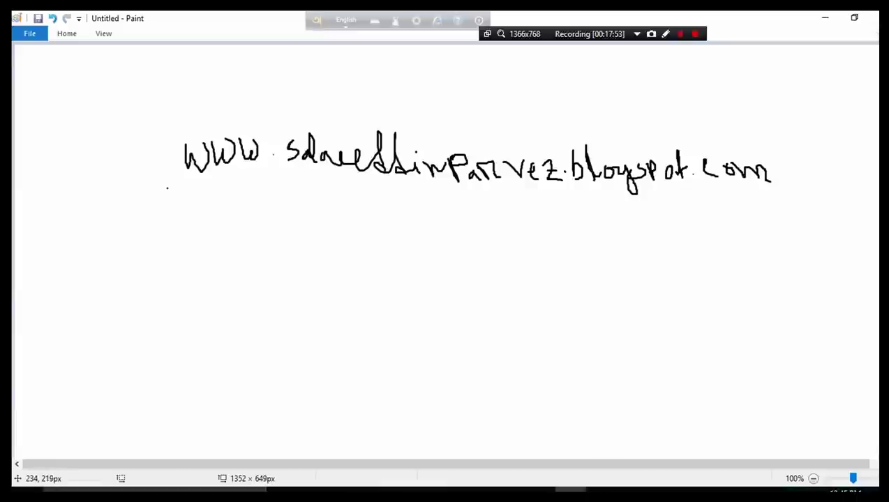
# - Underline the site name and .com, circle blogspot, and label it 'Sub domain' above
pyautogui.moveTo(167, 187); pyautogui.dragTo(561, 180)
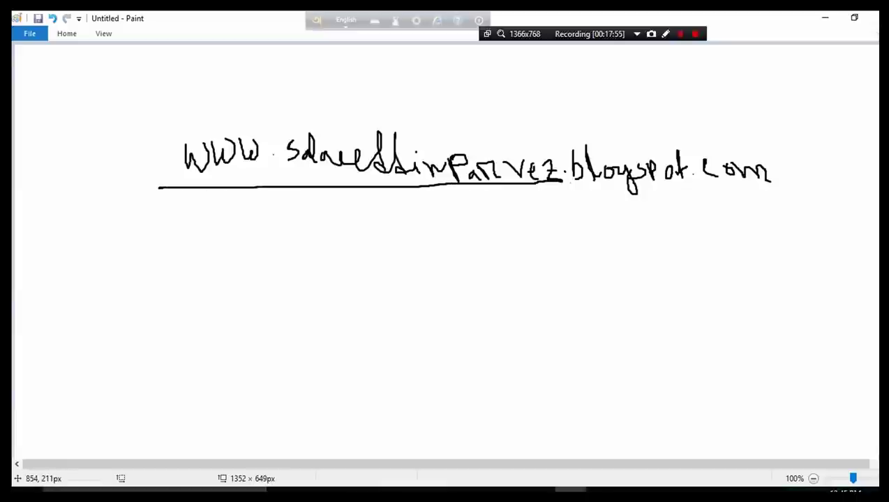
pyautogui.moveTo(585, 118)
pyautogui.mouseDown()
pyautogui.moveTo(566, 154)
pyautogui.moveTo(571, 187)
pyautogui.moveTo(634, 204)
pyautogui.moveTo(685, 174)
pyautogui.moveTo(643, 113)
pyautogui.moveTo(572, 117)
pyautogui.mouseUp()
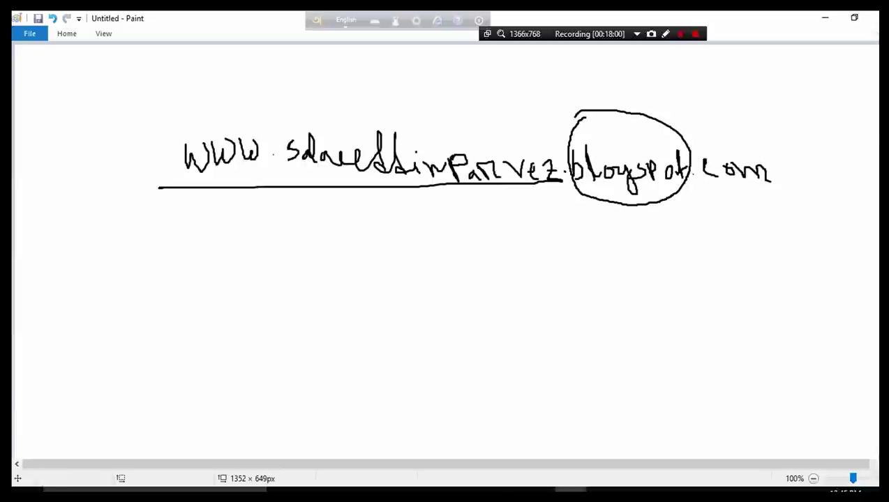
pyautogui.click(697, 189)
pyautogui.moveTo(696, 189); pyautogui.dragTo(776, 191)
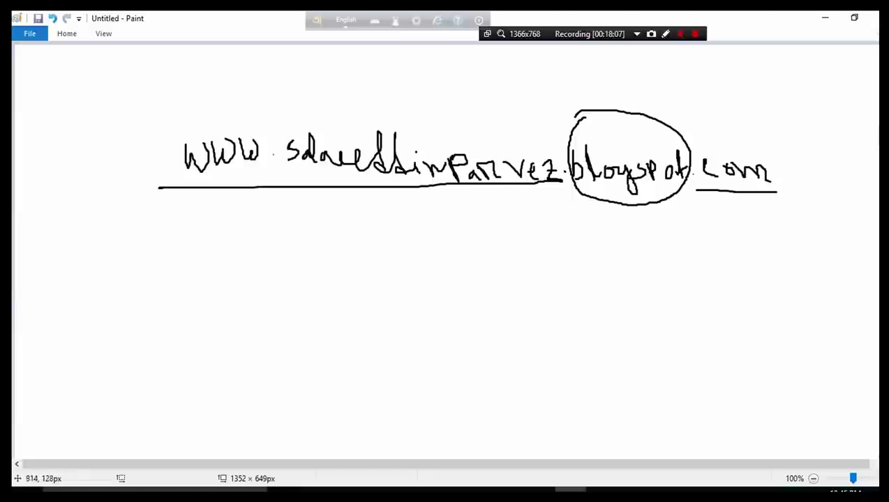
pyautogui.moveTo(537, 68); pyautogui.dragTo(524, 103)
pyautogui.moveTo(542, 81)
pyautogui.mouseDown()
pyautogui.moveTo(569, 76)
pyautogui.moveTo(594, 85)
pyautogui.moveTo(586, 90)
pyautogui.mouseUp()
pyautogui.moveTo(614, 60)
pyautogui.mouseDown()
pyautogui.moveTo(625, 91)
pyautogui.moveTo(640, 95)
pyautogui.moveTo(677, 87)
pyautogui.moveTo(715, 94)
pyautogui.moveTo(710, 83)
pyautogui.moveTo(738, 81)
pyautogui.mouseUp()
pyautogui.click(705, 73)
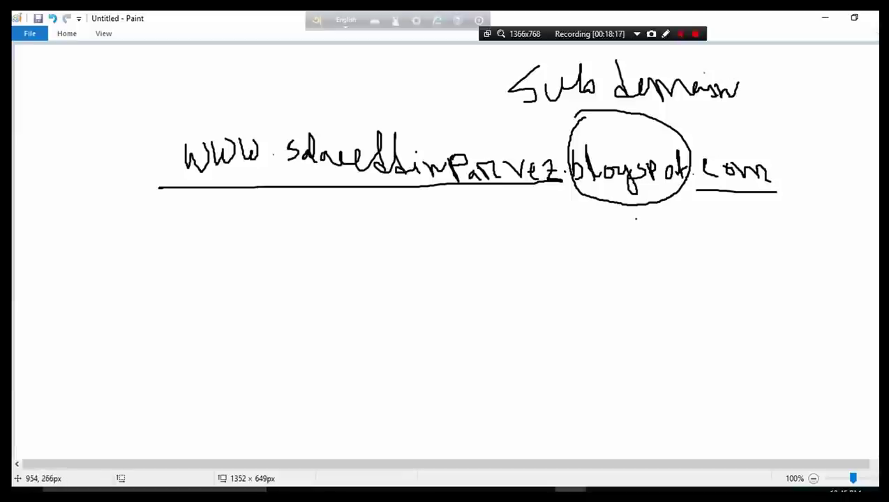
pyautogui.moveTo(565, 210); pyautogui.dragTo(673, 212)
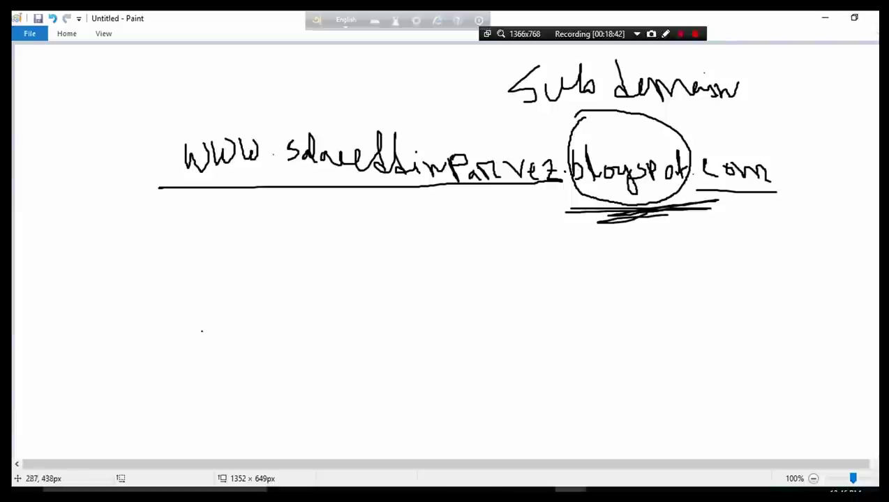
pyautogui.moveTo(166, 237)
pyautogui.mouseDown()
pyautogui.moveTo(169, 248)
pyautogui.moveTo(207, 232)
pyautogui.moveTo(243, 257)
pyautogui.moveTo(270, 230)
pyautogui.mouseUp()
pyautogui.click(274, 245)
pyautogui.moveTo(315, 262)
pyautogui.mouseDown()
pyautogui.moveTo(305, 261)
pyautogui.moveTo(559, 243)
pyautogui.moveTo(618, 268)
pyautogui.moveTo(623, 233)
pyautogui.mouseUp()
pyautogui.moveTo(636, 249)
pyautogui.mouseDown()
pyautogui.moveTo(664, 250)
pyautogui.moveTo(683, 272)
pyautogui.moveTo(713, 263)
pyautogui.moveTo(794, 262)
pyautogui.moveTo(802, 254)
pyautogui.moveTo(824, 266)
pyautogui.mouseUp()
pyautogui.click(762, 264)
pyautogui.click(834, 265)
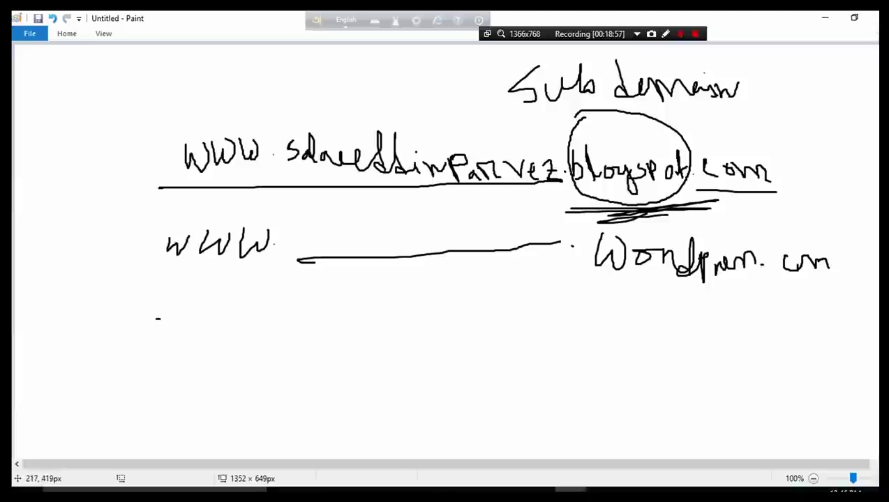
pyautogui.moveTo(152, 318)
pyautogui.mouseDown()
pyautogui.moveTo(190, 314)
pyautogui.moveTo(202, 328)
pyautogui.moveTo(221, 315)
pyautogui.mouseUp()
pyautogui.moveTo(246, 308)
pyautogui.mouseDown()
pyautogui.moveTo(235, 337)
pyautogui.moveTo(257, 315)
pyautogui.mouseUp()
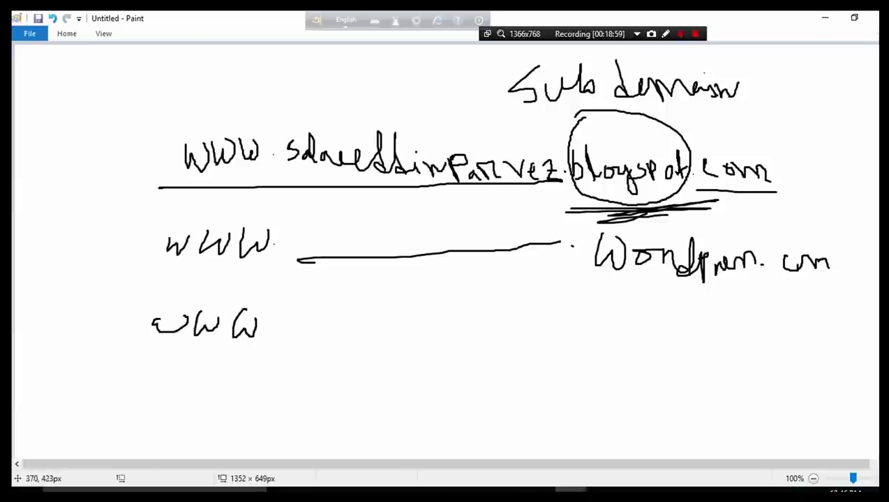
pyautogui.click(263, 335)
pyautogui.moveTo(306, 342)
pyautogui.mouseDown()
pyautogui.moveTo(624, 312)
pyautogui.moveTo(622, 330)
pyautogui.moveTo(685, 318)
pyautogui.moveTo(741, 323)
pyautogui.mouseUp()
pyautogui.click(614, 318)
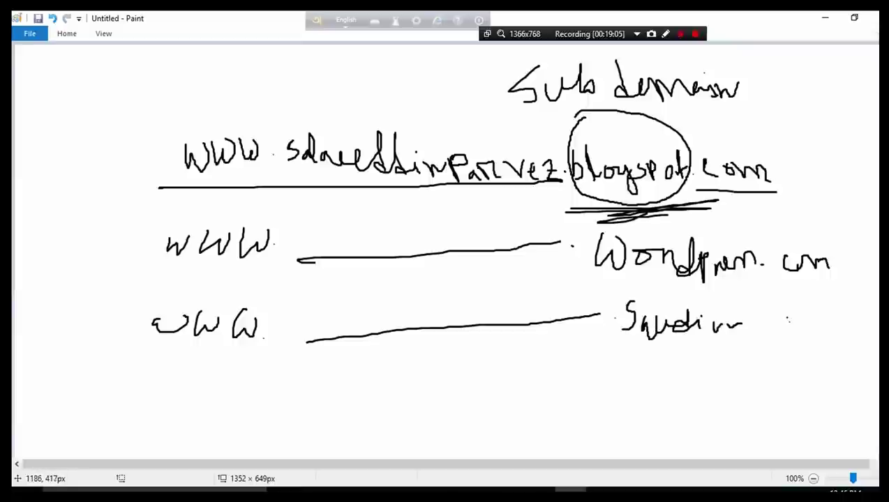
pyautogui.moveTo(793, 315); pyautogui.dragTo(833, 325)
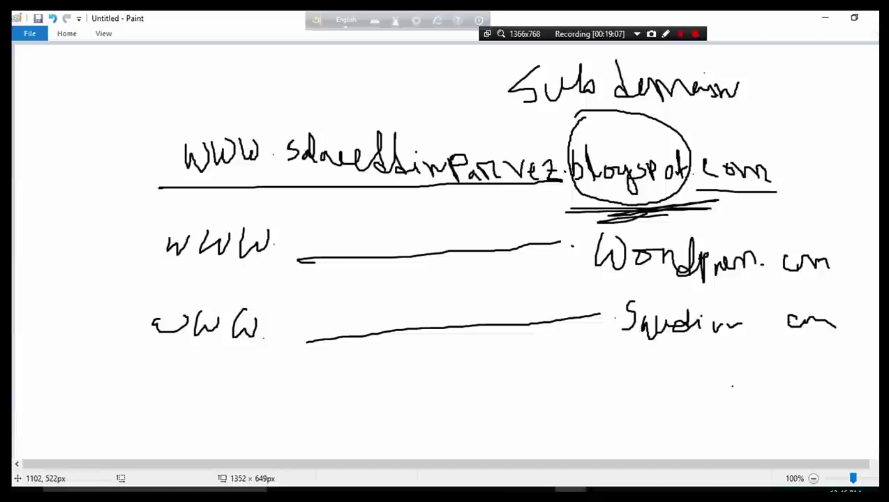
# - Underline the Wordpress.com ending and the lower line's ending and blank names
pyautogui.moveTo(593, 291); pyautogui.dragTo(799, 284)
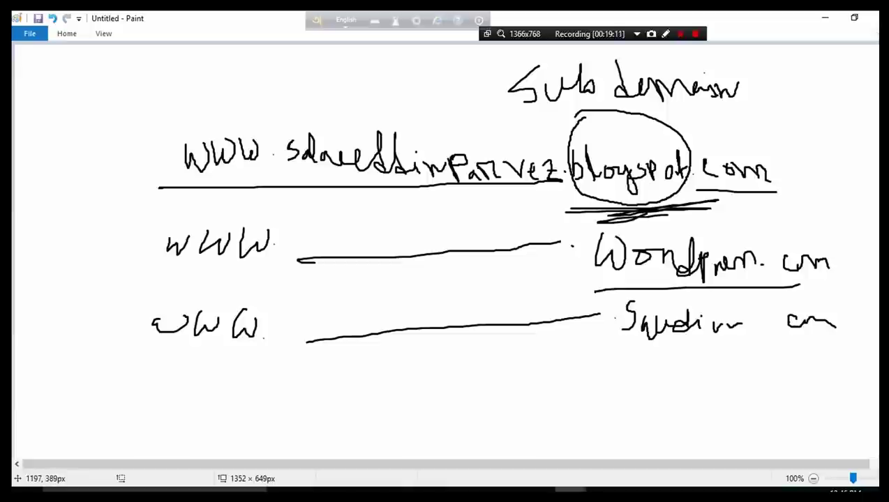
pyautogui.moveTo(664, 360); pyautogui.dragTo(836, 325)
pyautogui.moveTo(321, 314); pyautogui.dragTo(564, 302)
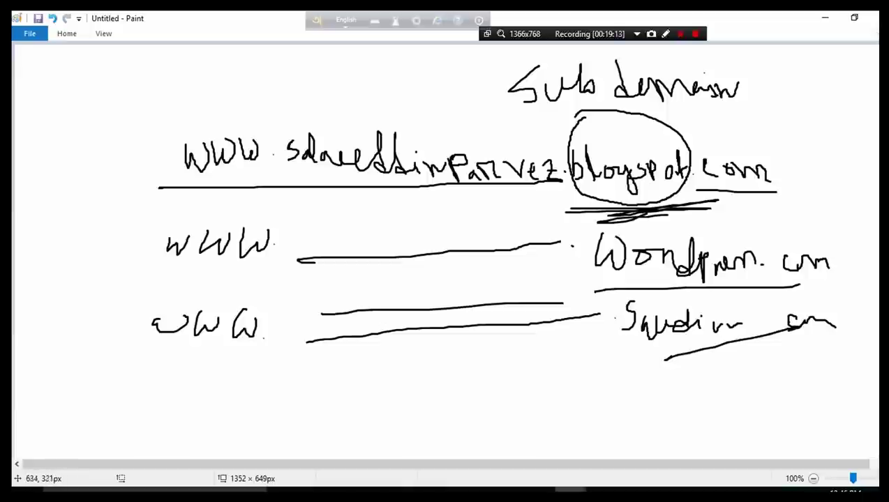
pyautogui.moveTo(327, 246); pyautogui.dragTo(420, 240)
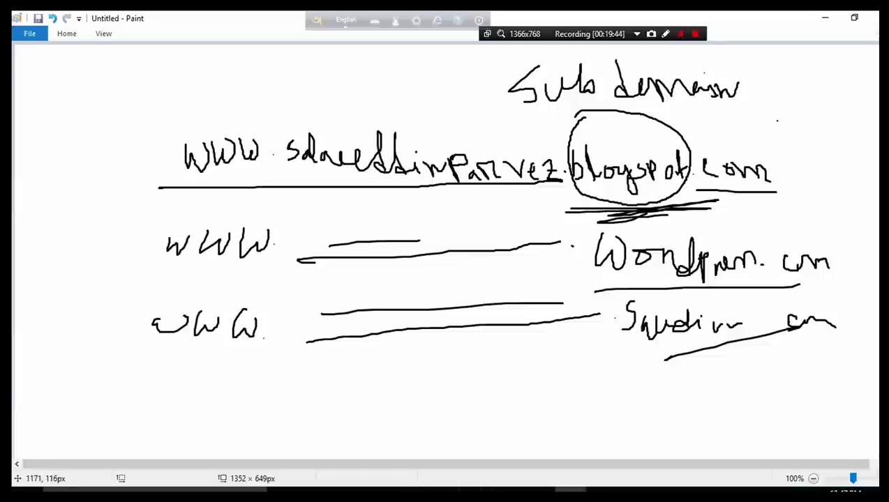
# - Minimise Paint, bring up Firefox, and dismiss the default-browser and Google homepage prompts
pyautogui.press('super+Down')
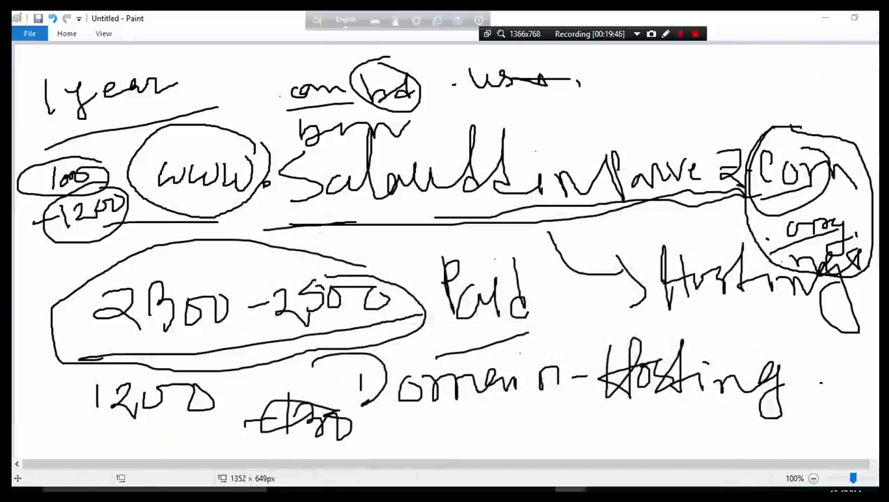
pyautogui.press('super+Down')
pyautogui.press('super+Down')
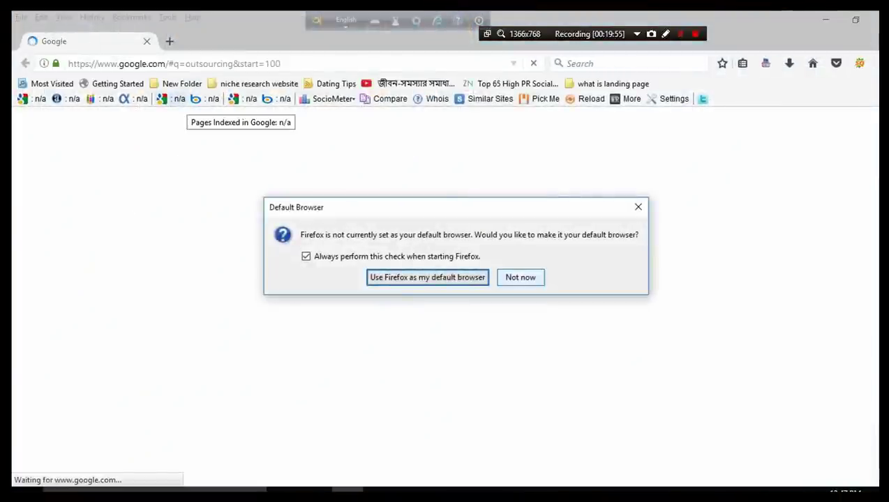
pyautogui.click(520, 276)
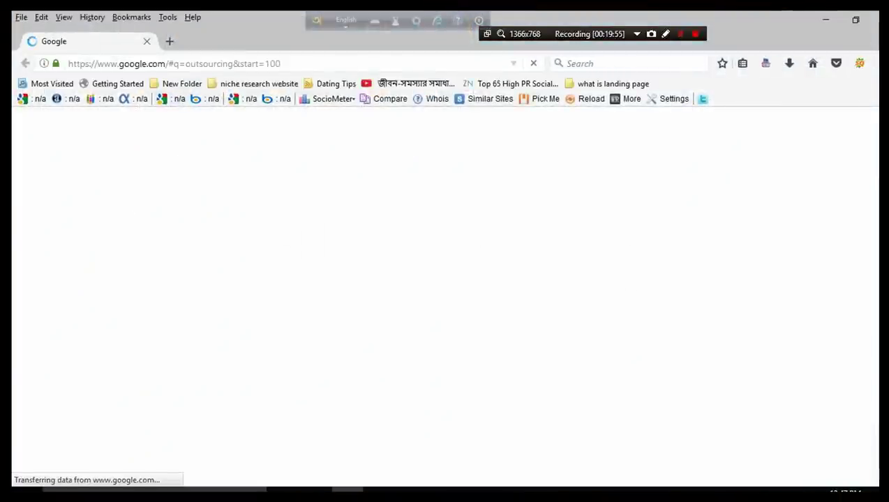
pyautogui.click(628, 64)
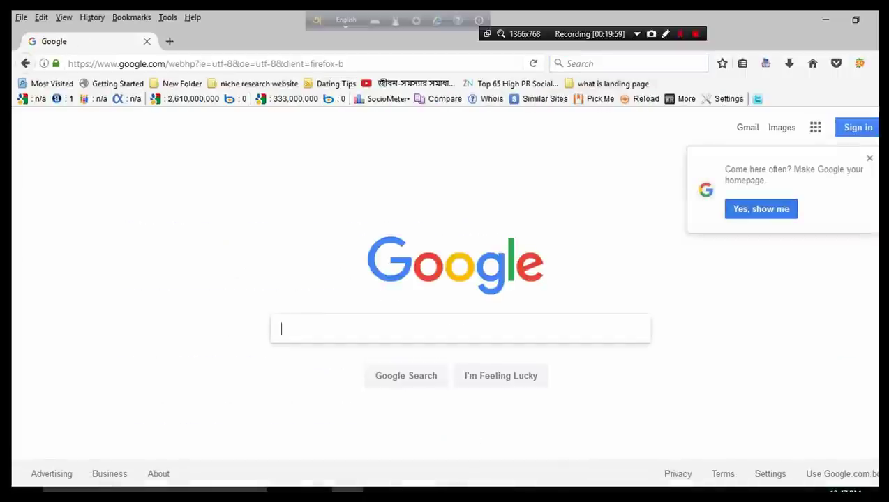
pyautogui.click(760, 209)
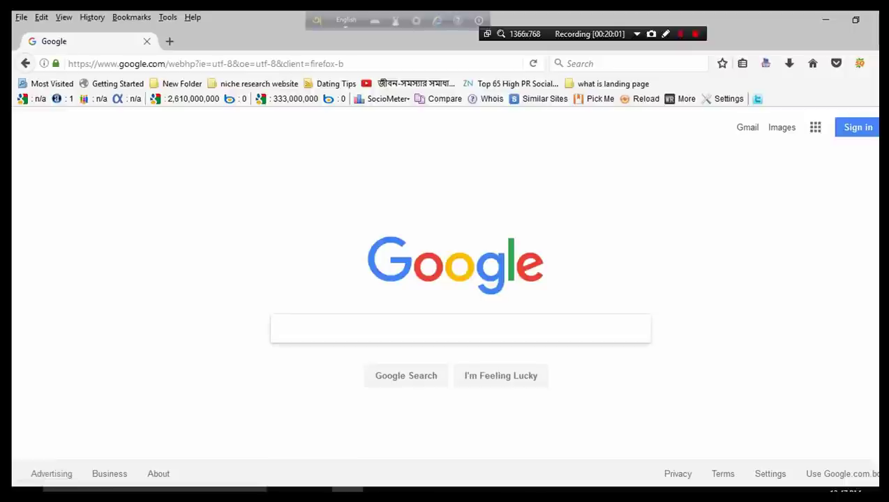
# - Enter 'list free blogsite' in the Google search box
pyautogui.write('free ')
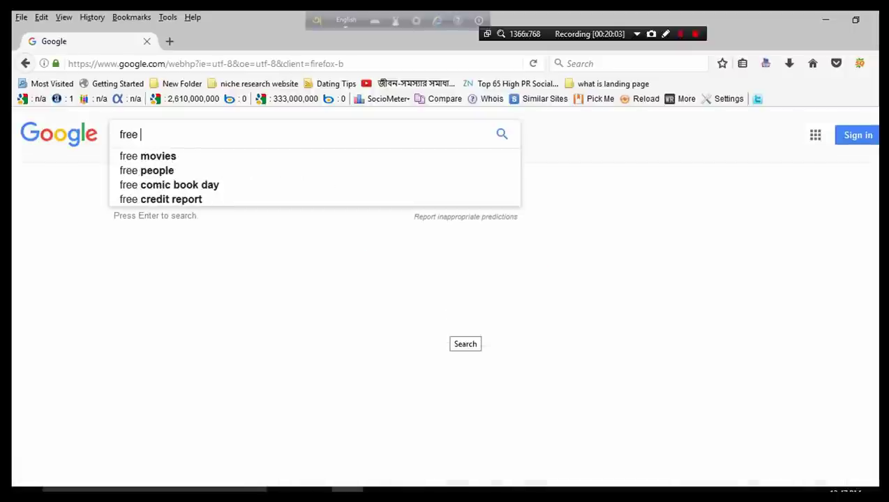
pyautogui.write('blogsi')
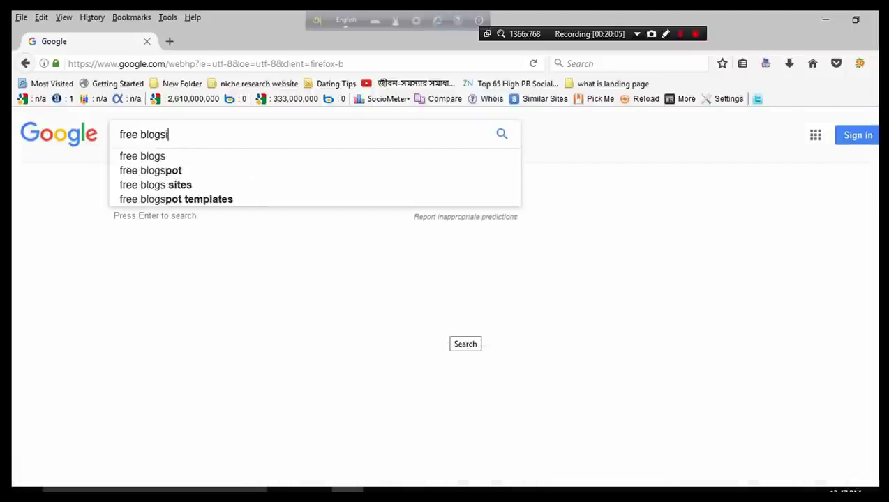
pyautogui.write('te')
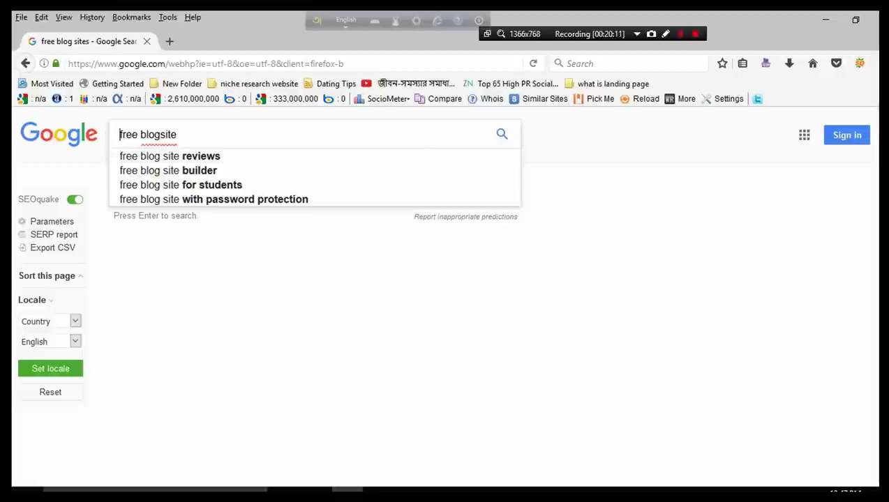
pyautogui.press('Home')
pyautogui.write('list')
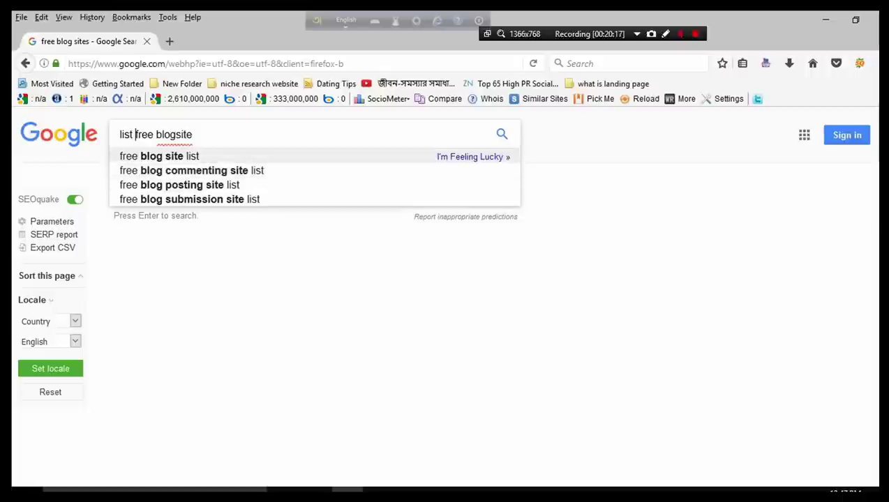
# - Run the 'free blog site list' suggestion and open the BloggersPassion 'List of 10 Free Blogging Sites' result
pyautogui.click(159, 156)
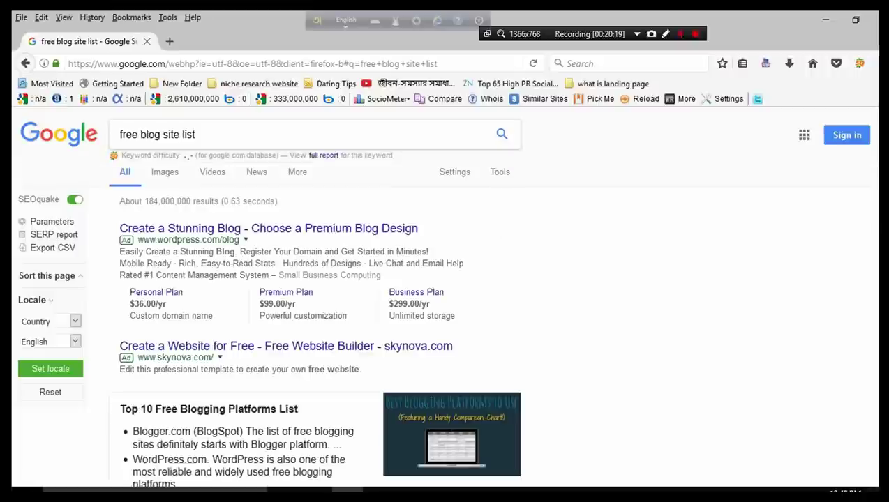
pyautogui.scroll(-5, 447, 300)
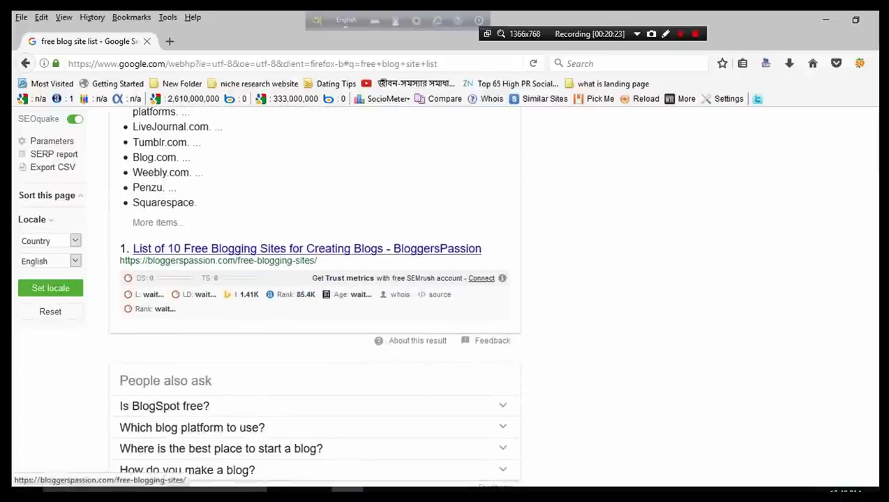
pyautogui.click(307, 249)
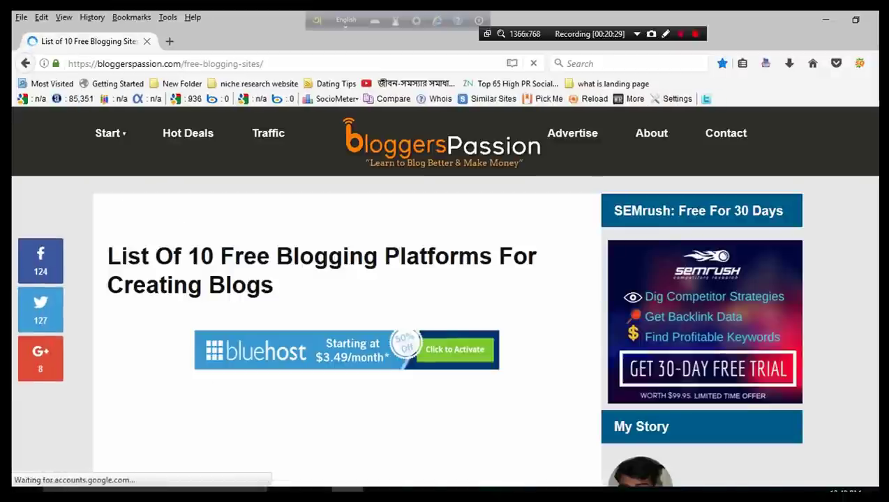
# - Scroll through the 10 free blogging platforms article down to the comments, then back up
pyautogui.scroll(-2, 445, 295)
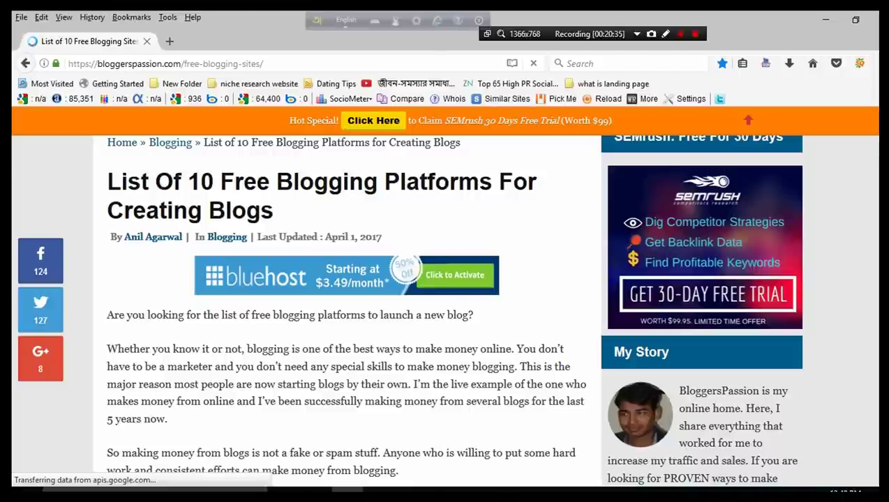
pyautogui.scroll(2, 444, 295)
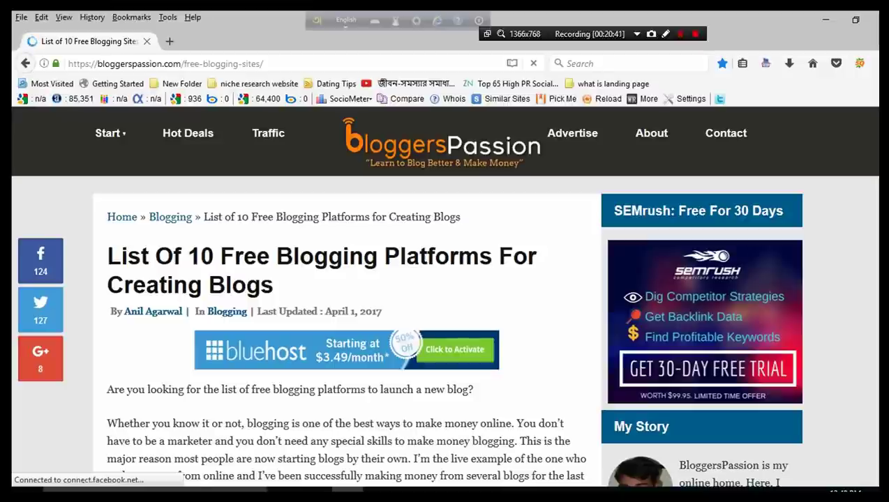
pyautogui.scroll(-4, 444, 295)
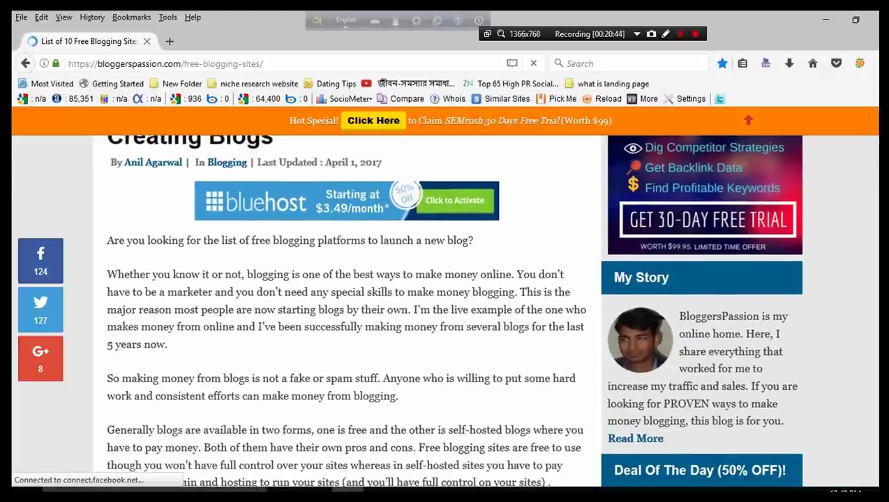
pyautogui.scroll(-6, 445, 311)
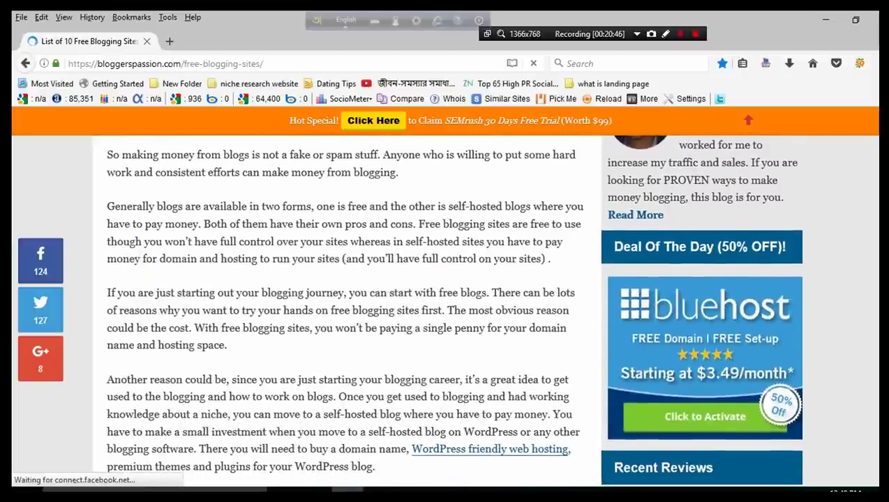
pyautogui.scroll(-15, 445, 311)
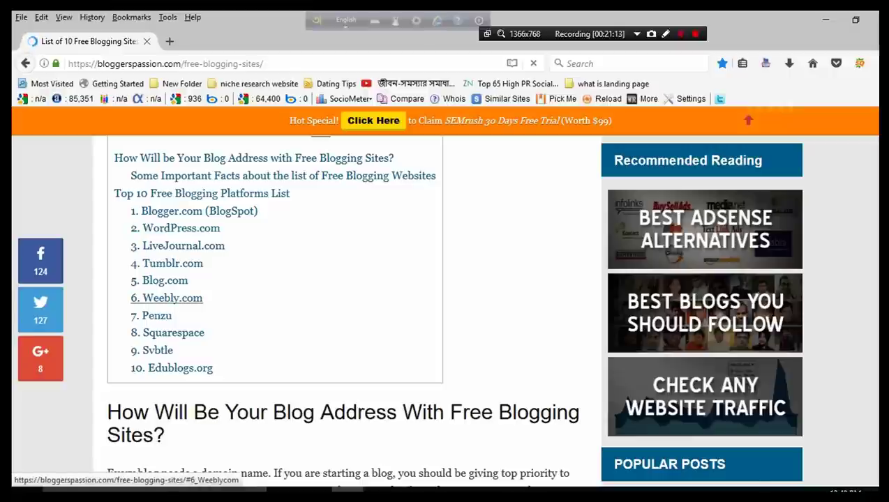
pyautogui.scroll(-10, 173, 298)
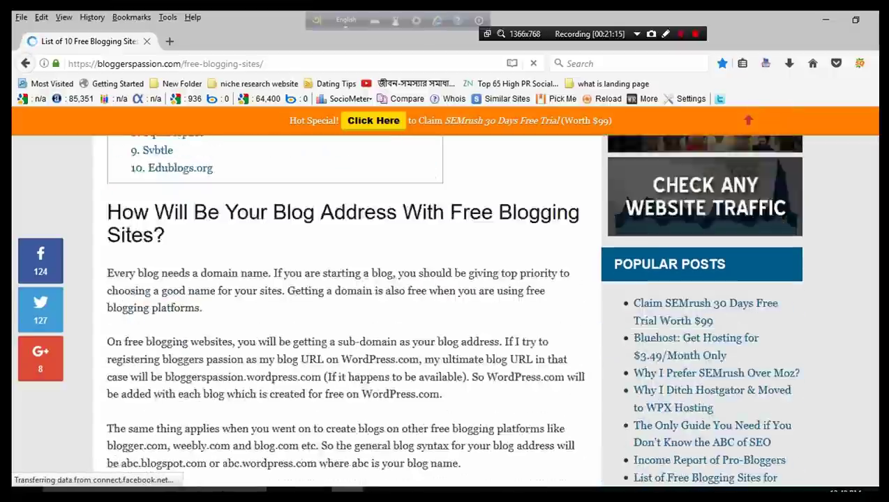
pyautogui.scroll(-10, 347, 307)
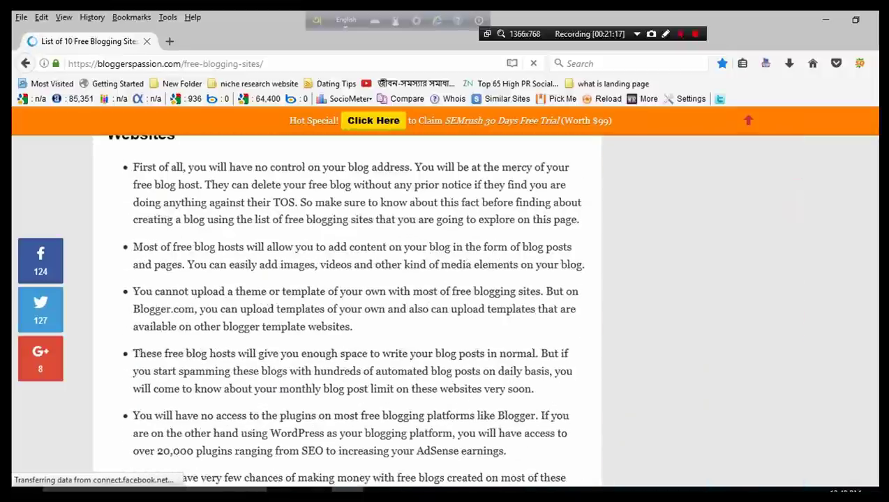
pyautogui.scroll(-2, 346, 307)
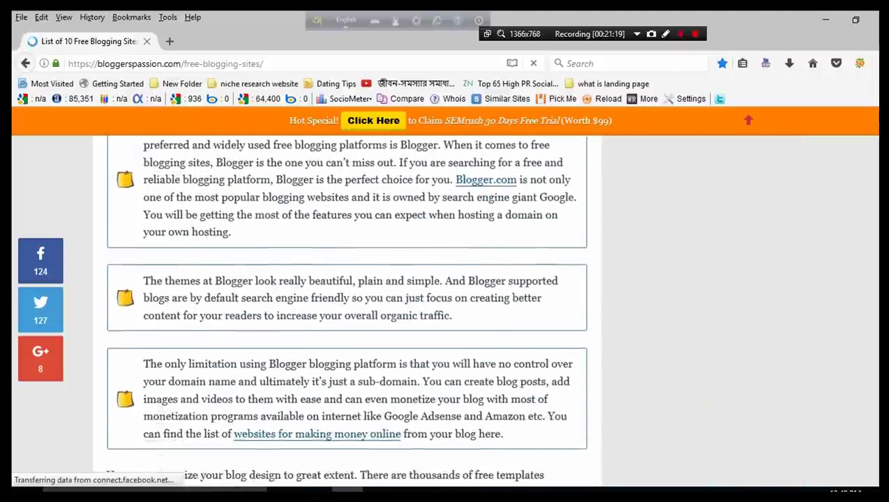
pyautogui.scroll(4, 346, 307)
pyautogui.scroll(-5, 346, 307)
pyautogui.scroll(-8, 347, 310)
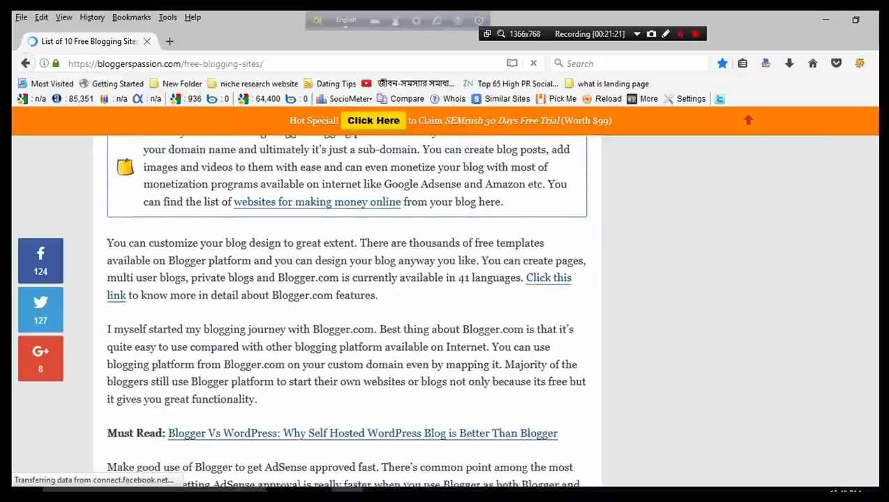
pyautogui.scroll(-12, 347, 311)
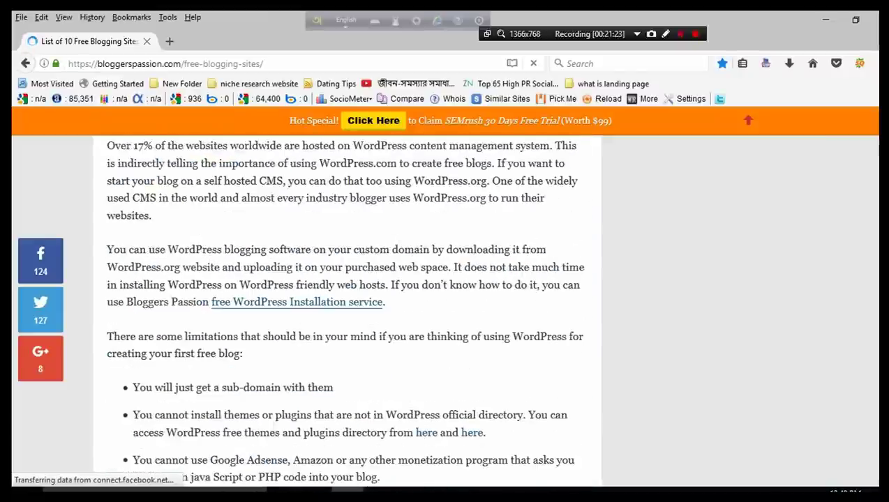
pyautogui.scroll(-15, 347, 311)
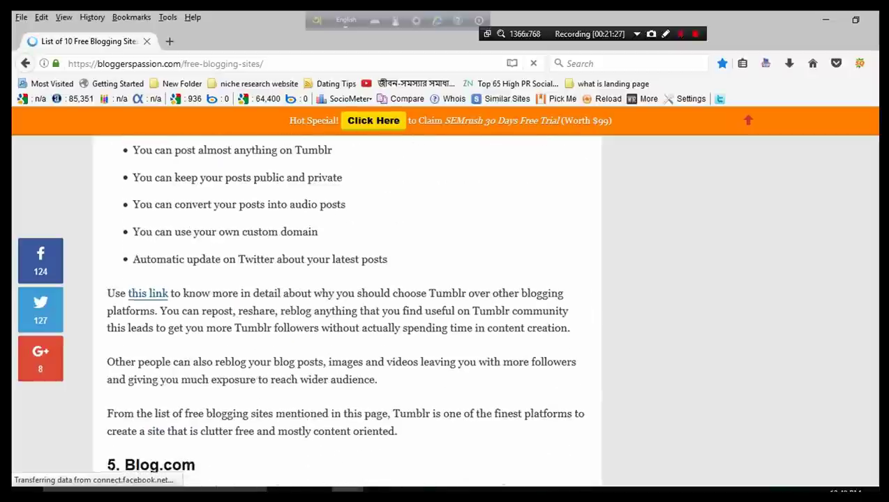
pyautogui.scroll(-15, 347, 310)
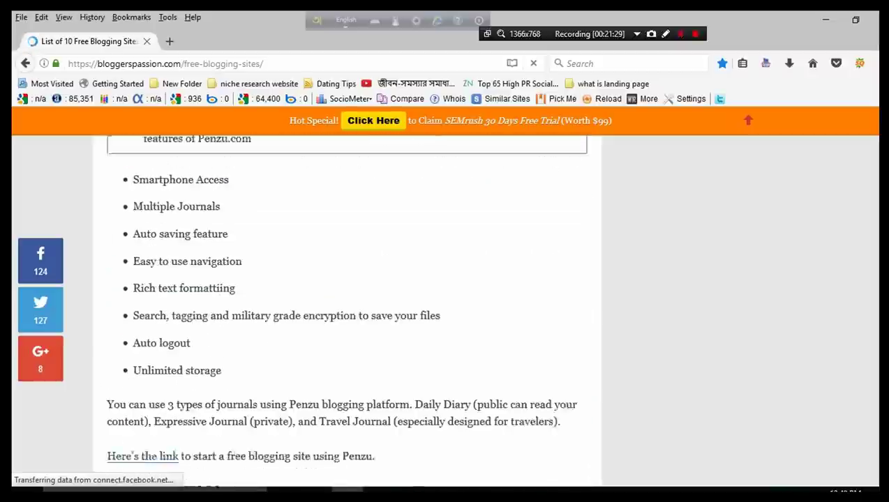
pyautogui.scroll(-20, 347, 310)
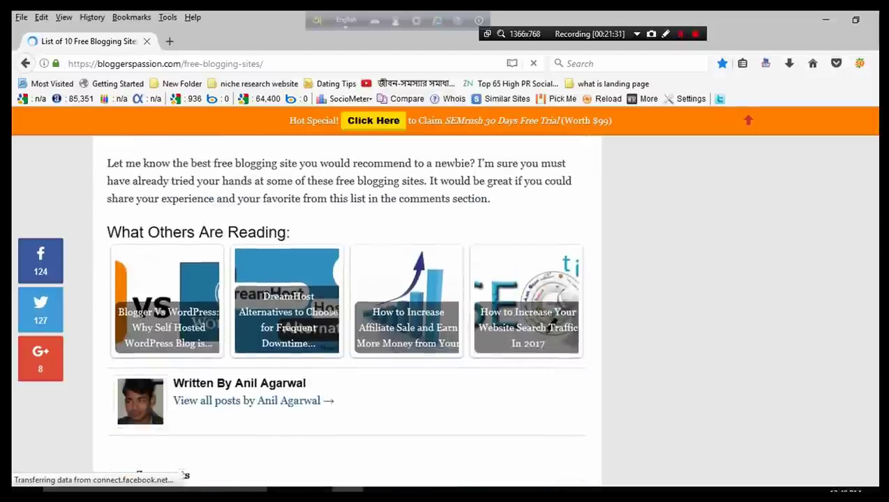
pyautogui.scroll(-10, 346, 311)
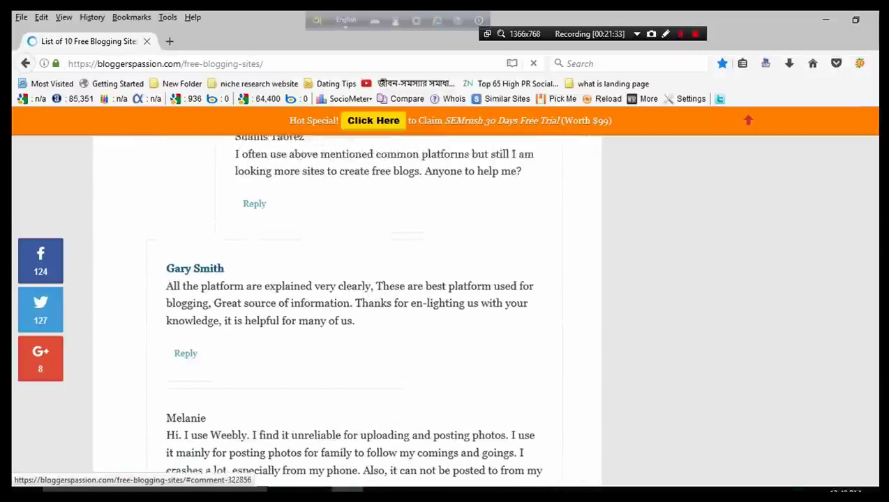
pyautogui.scroll(-20, 347, 310)
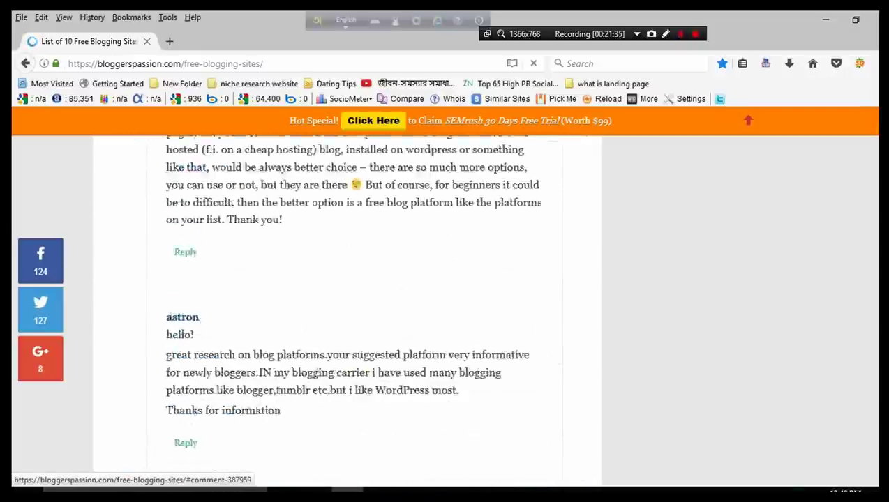
pyautogui.scroll(-20, 347, 310)
pyautogui.scroll(6, 347, 310)
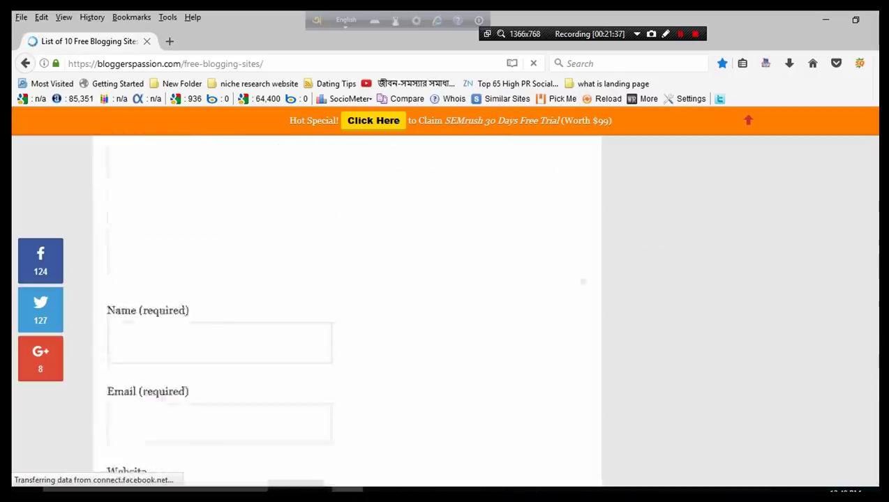
pyautogui.scroll(15, 347, 310)
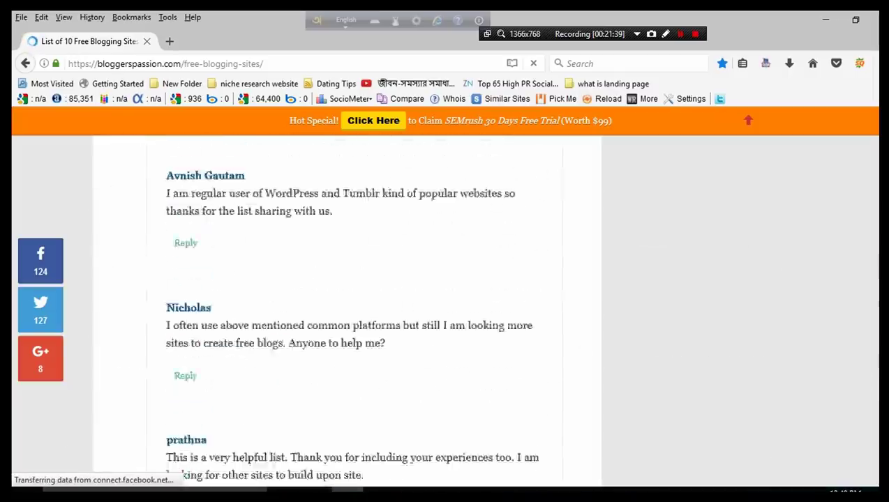
pyautogui.scroll(20, 346, 311)
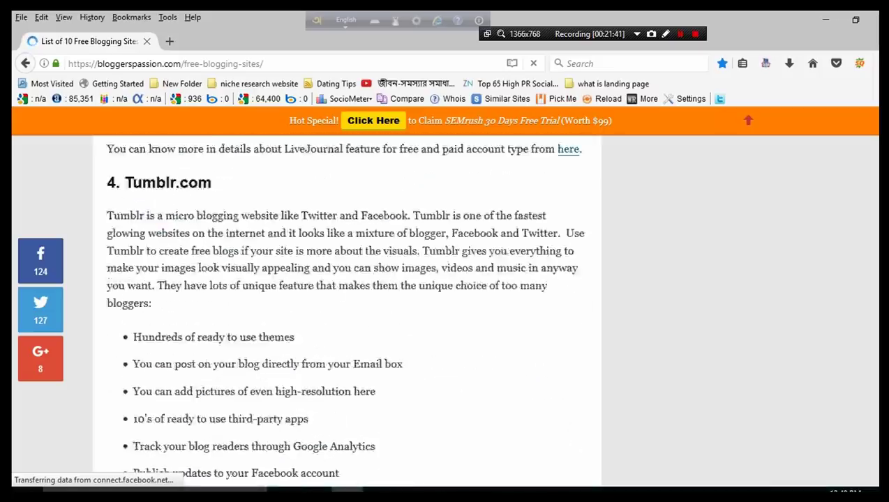
pyautogui.scroll(20, 347, 311)
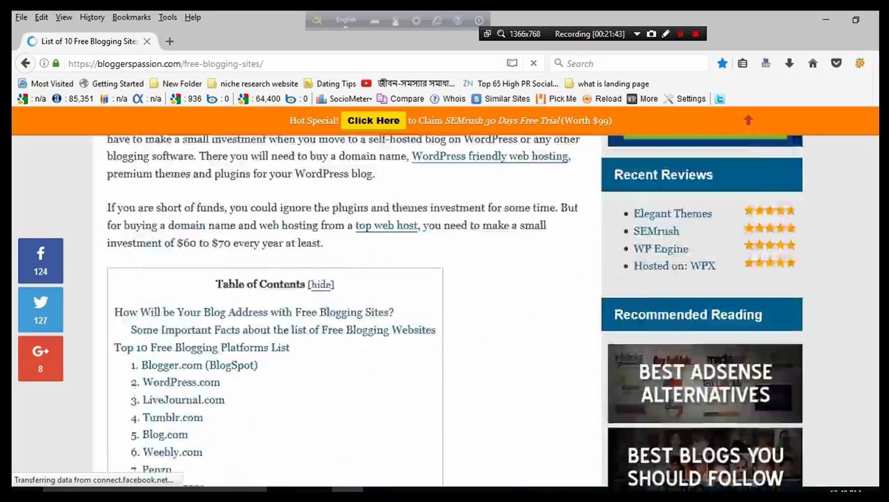
pyautogui.scroll(10, 346, 311)
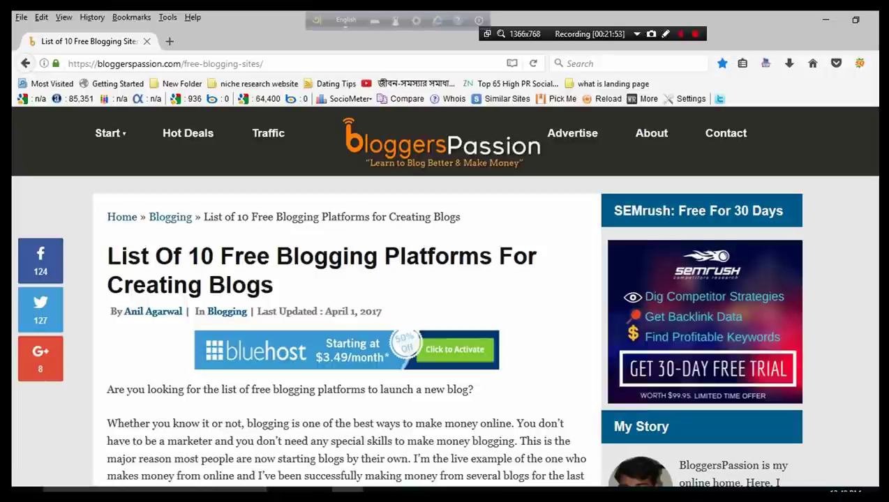
pyautogui.scroll(-12, 349, 313)
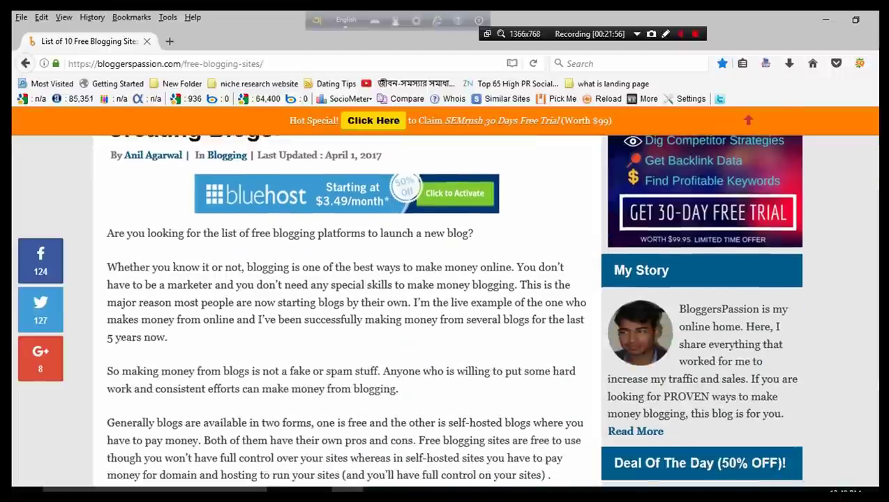
pyautogui.scroll(12, 349, 314)
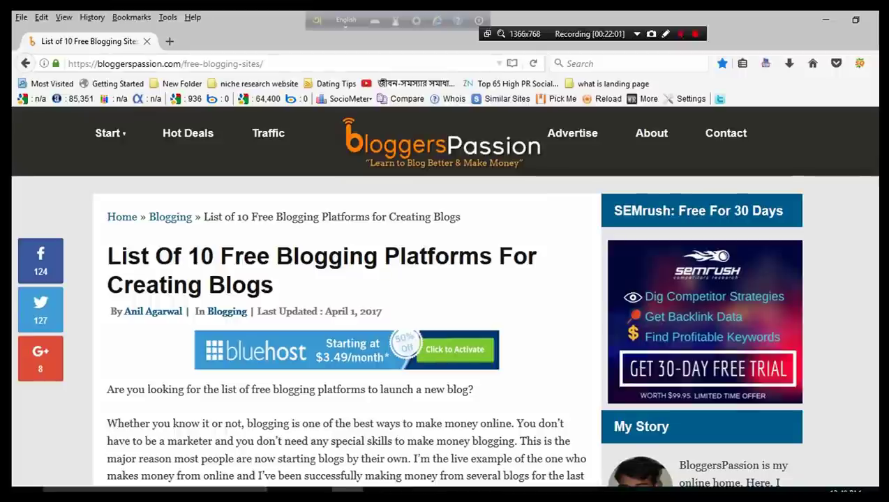
pyautogui.moveTo(262, 63); pyautogui.dragTo(67, 63)
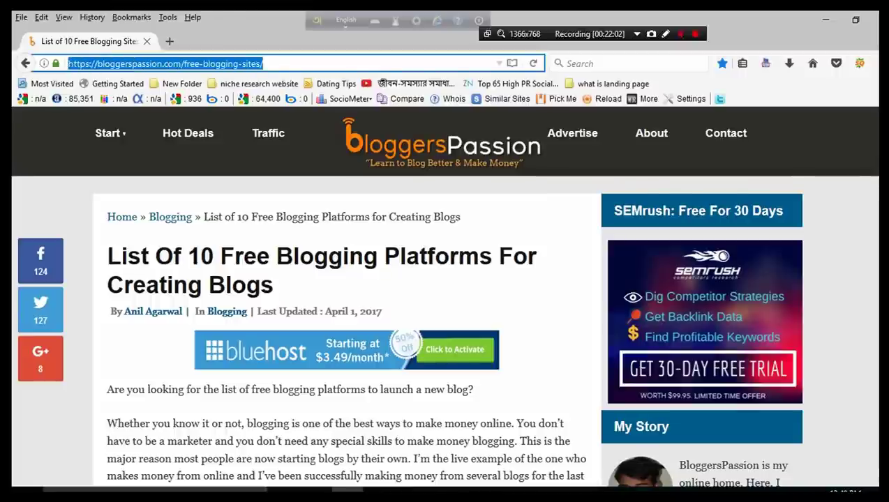
pyautogui.click(263, 63)
pyautogui.moveTo(263, 64); pyautogui.dragTo(67, 63)
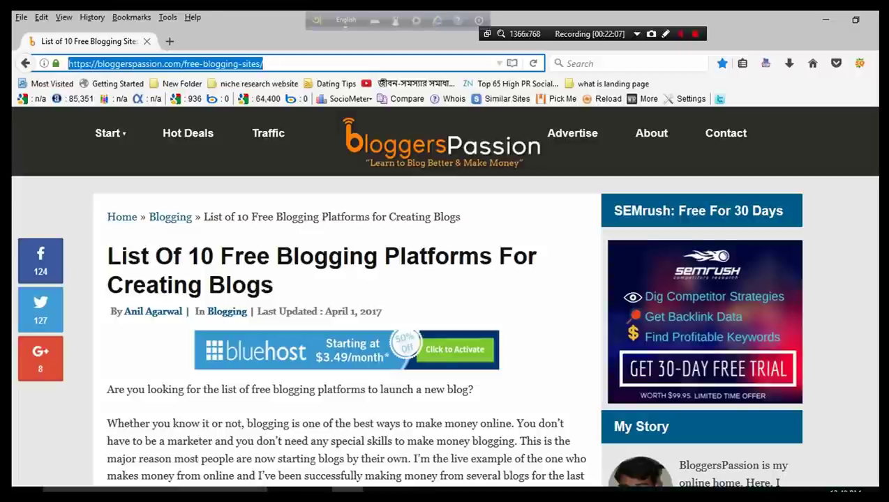
pyautogui.press('Return')
pyautogui.scroll(-15, 444, 314)
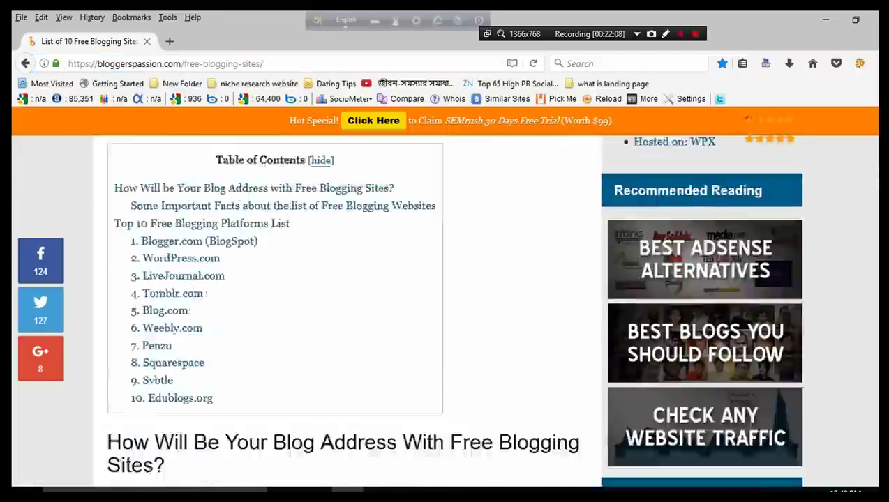
pyautogui.scroll(-15, 343, 310)
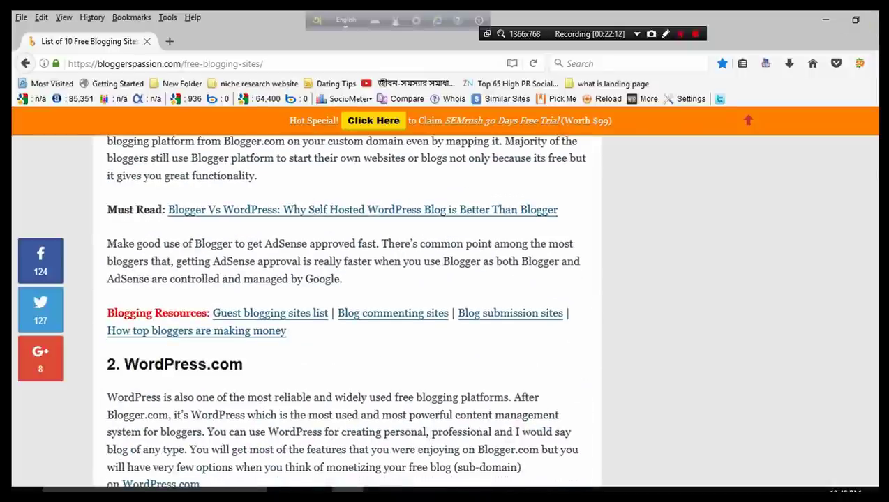
pyautogui.moveTo(568, 489)
pyautogui.click(581, 413)
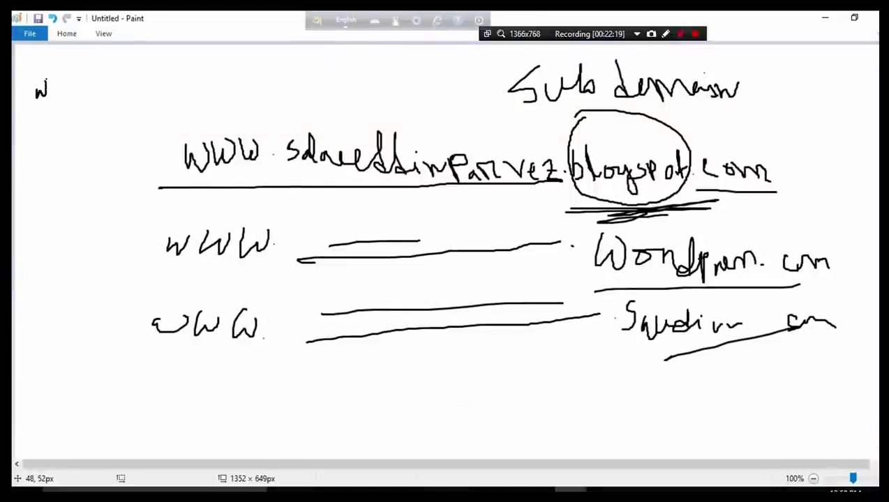
pyautogui.moveTo(45, 79)
pyautogui.mouseDown()
pyautogui.moveTo(56, 83)
pyautogui.moveTo(59, 67)
pyautogui.mouseUp()
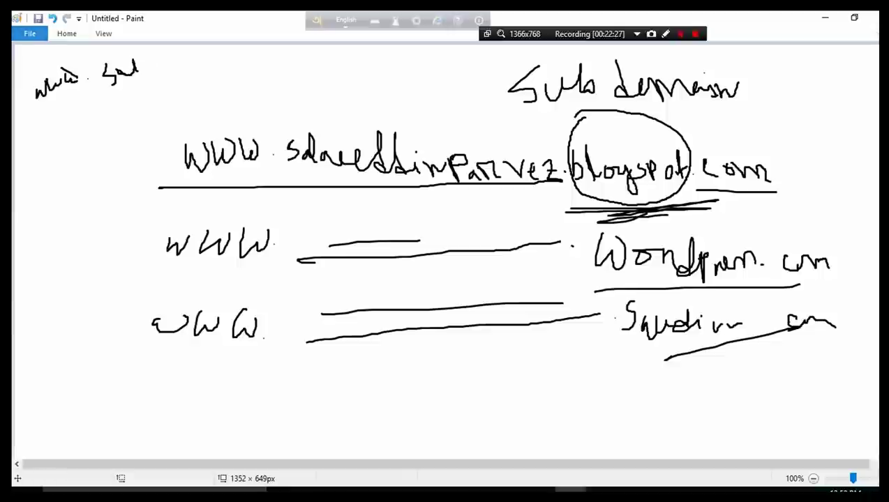
pyautogui.click(52, 18)
pyautogui.click(53, 18)
pyautogui.click(53, 18)
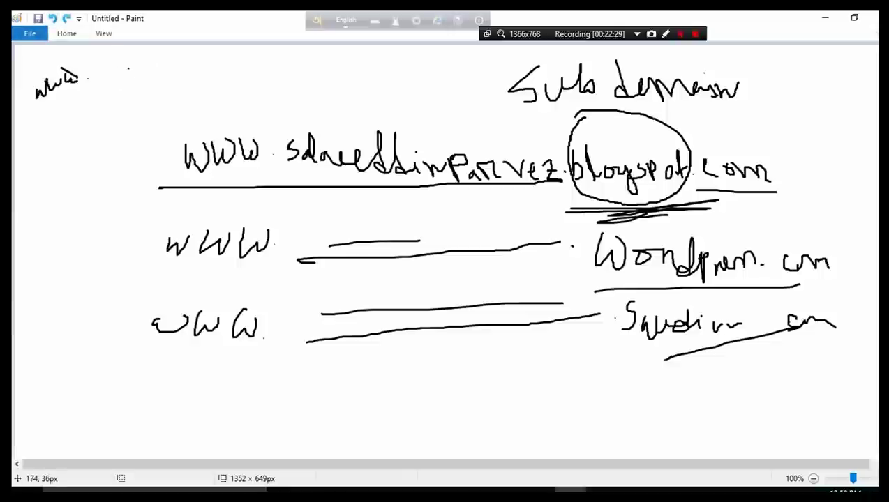
pyautogui.moveTo(94, 80); pyautogui.dragTo(228, 70)
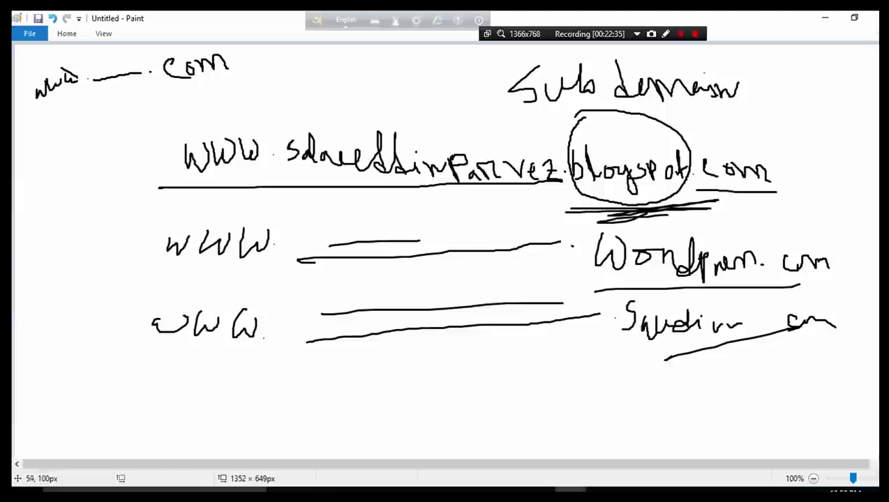
pyautogui.moveTo(49, 122)
pyautogui.mouseDown()
pyautogui.moveTo(78, 110)
pyautogui.moveTo(96, 126)
pyautogui.moveTo(106, 111)
pyautogui.moveTo(302, 98)
pyautogui.moveTo(305, 112)
pyautogui.mouseUp()
pyautogui.click(114, 119)
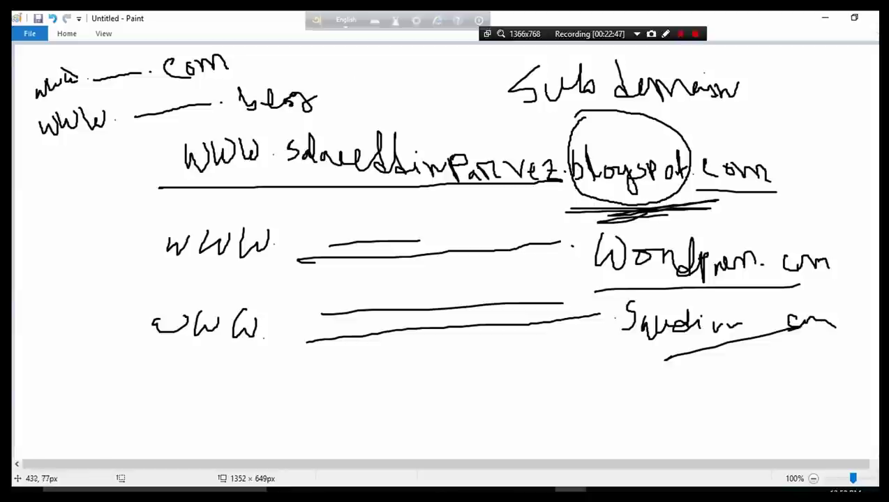
pyautogui.moveTo(324, 88)
pyautogui.mouseDown()
pyautogui.moveTo(355, 77)
pyautogui.moveTo(374, 90)
pyautogui.moveTo(370, 78)
pyautogui.moveTo(467, 81)
pyautogui.mouseUp()
pyautogui.click(396, 79)
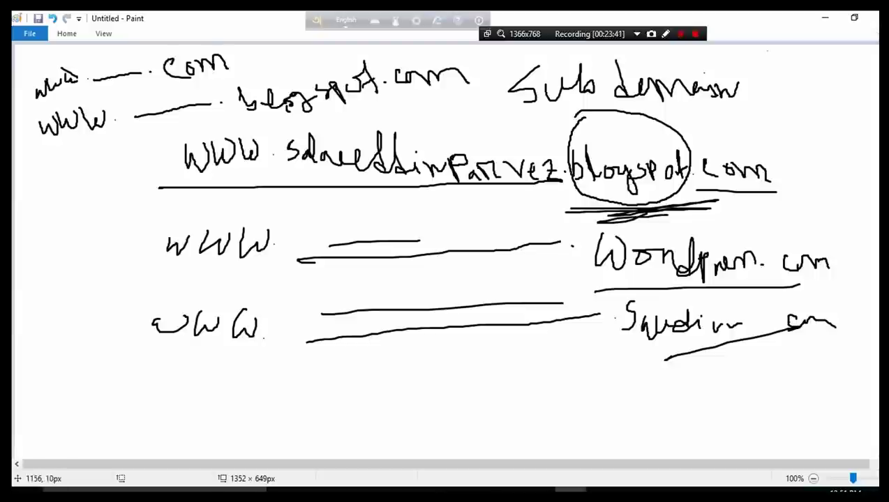
# - Minimise Paint and Firefox, then refresh the desktop four times
pyautogui.click(824, 17)
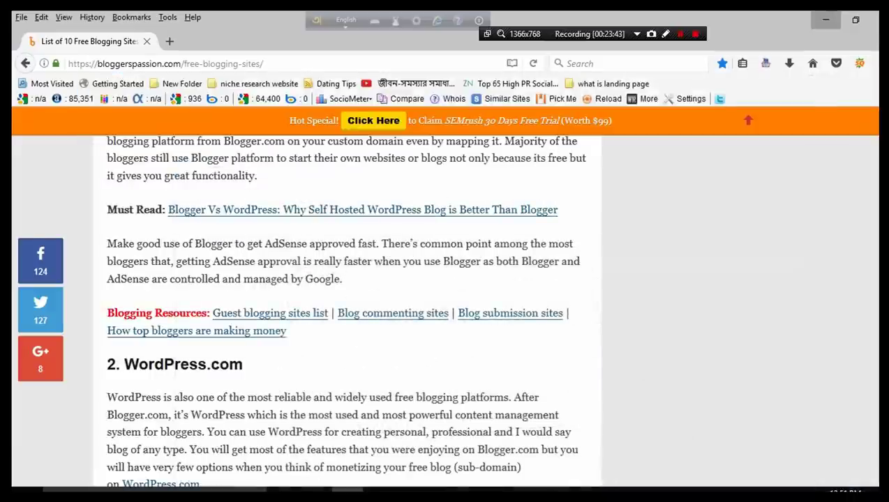
pyautogui.click(824, 18)
pyautogui.rightClick(654, 201)
pyautogui.click(687, 238)
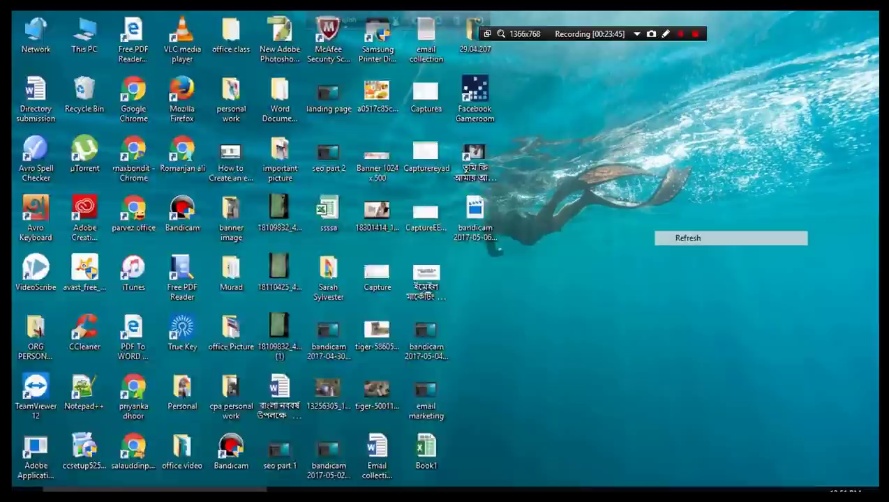
pyautogui.rightClick(630, 186)
pyautogui.click(664, 222)
pyautogui.rightClick(616, 185)
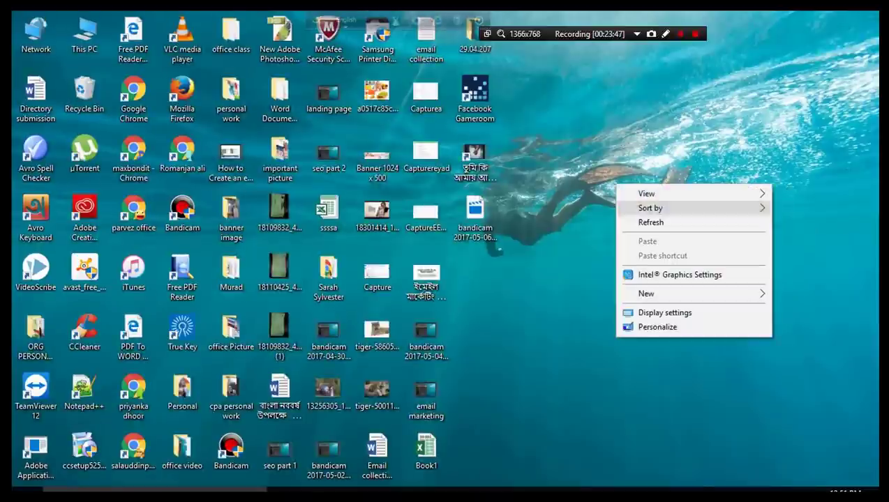
pyautogui.click(650, 222)
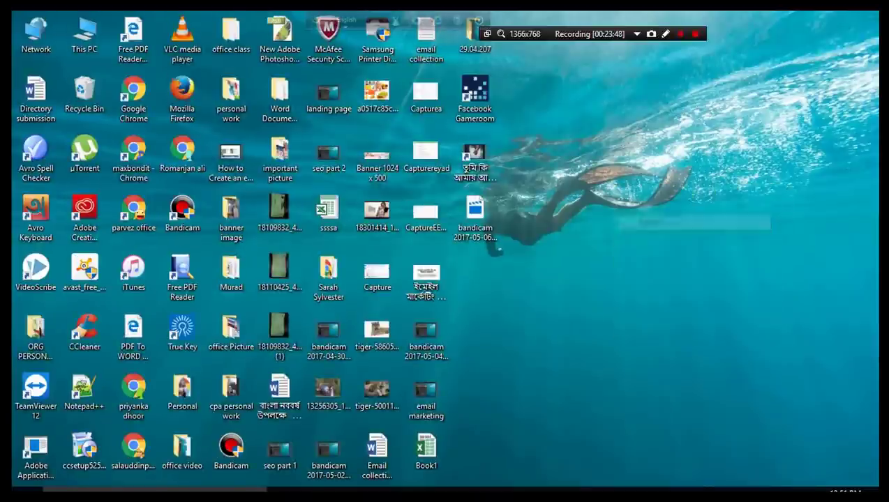
pyautogui.rightClick(628, 208)
pyautogui.click(663, 247)
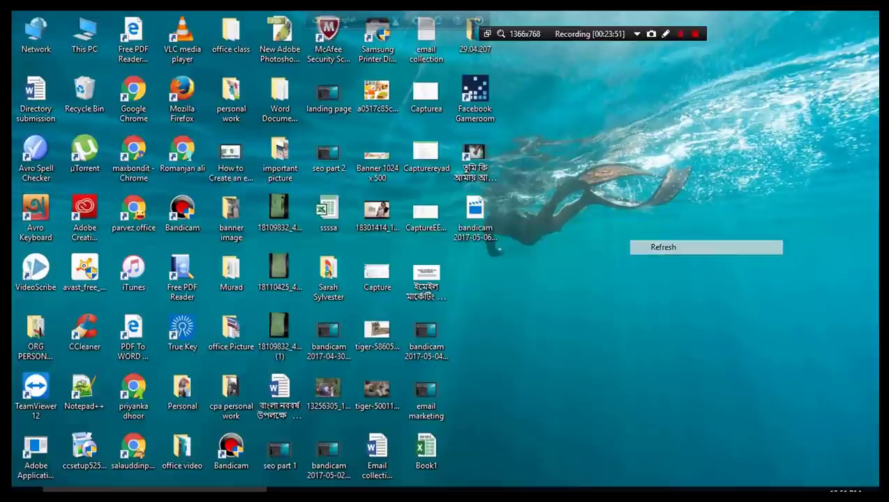
# - Return to the Firefox article, scroll up, and go to the Google homepage
pyautogui.hotkey('alt', 'Tab')
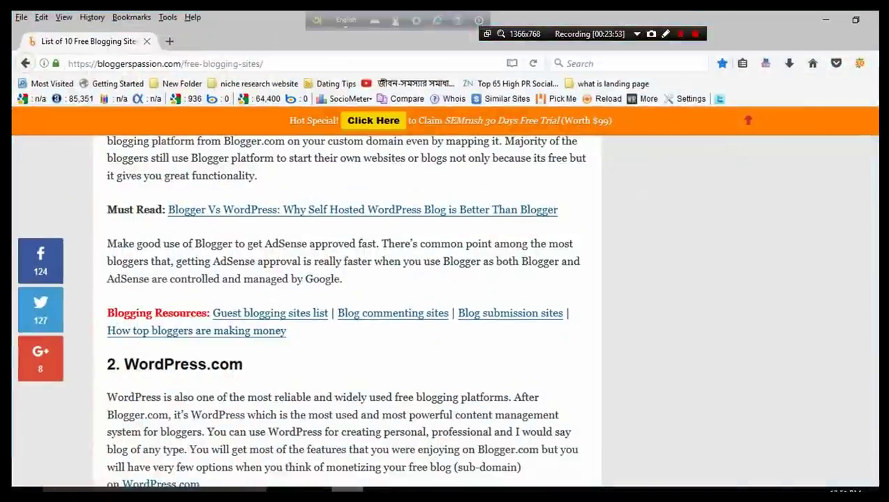
pyautogui.scroll(3, 348, 314)
pyautogui.scroll(6, 347, 314)
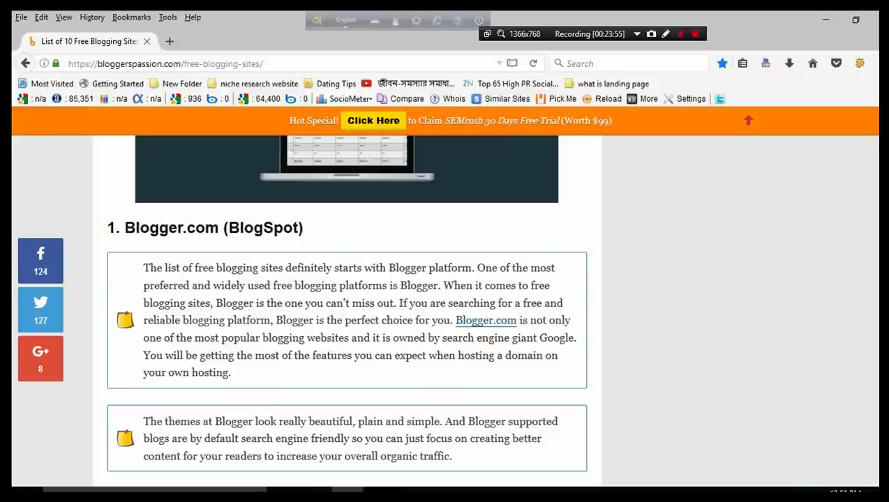
pyautogui.press('Return')
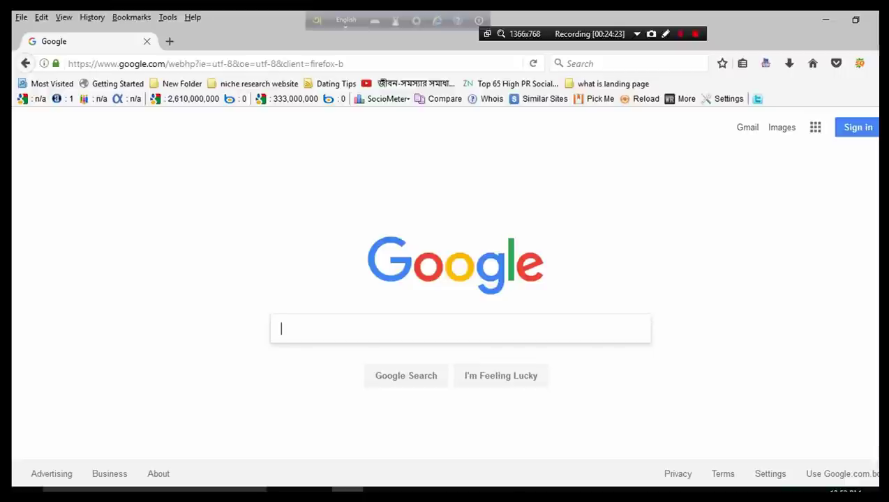
pyautogui.write('www')
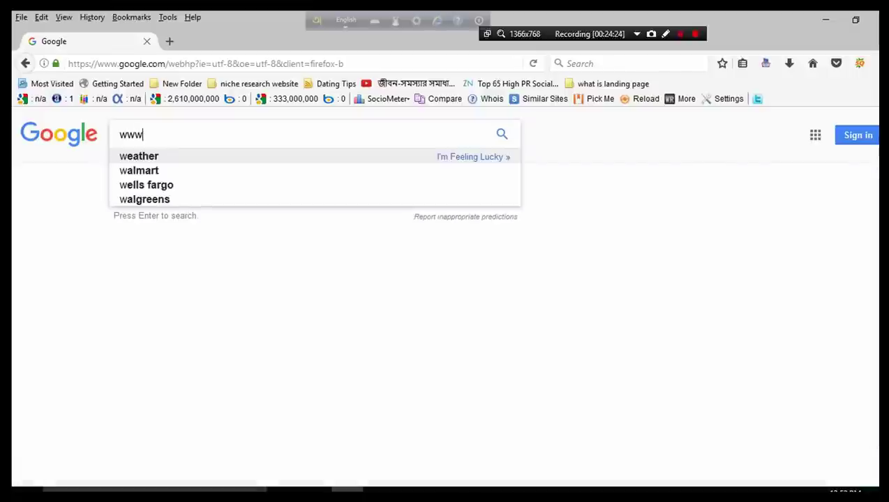
pyautogui.write('.b')
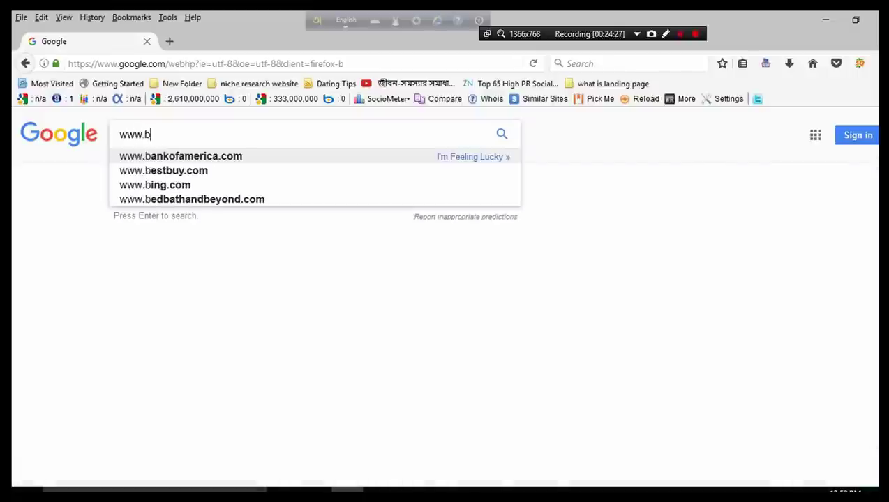
pyautogui.write('logger')
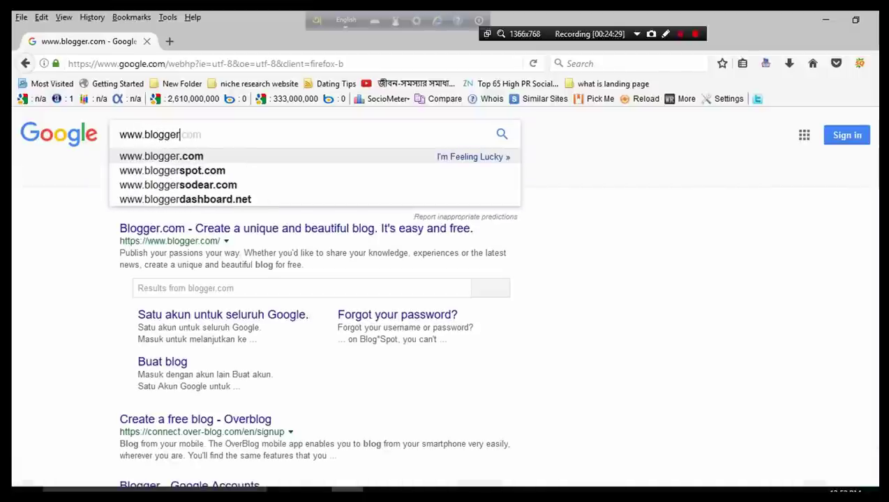
pyautogui.press('Return')
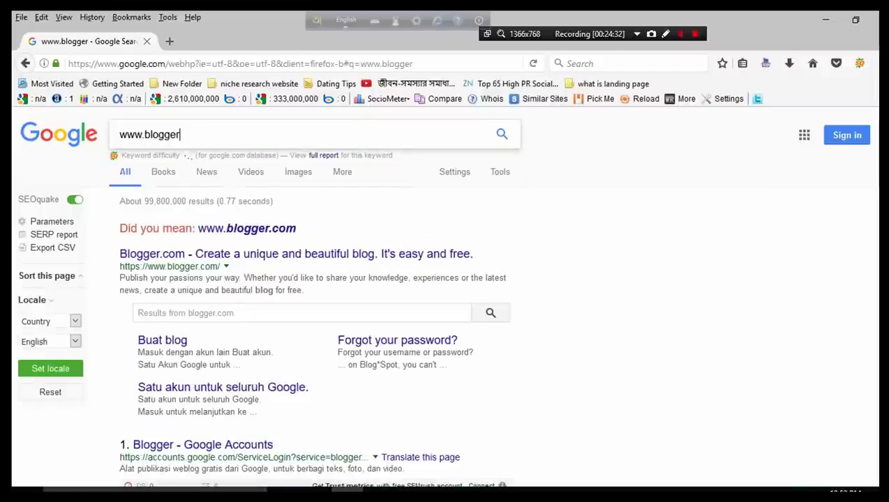
pyautogui.write('.com')
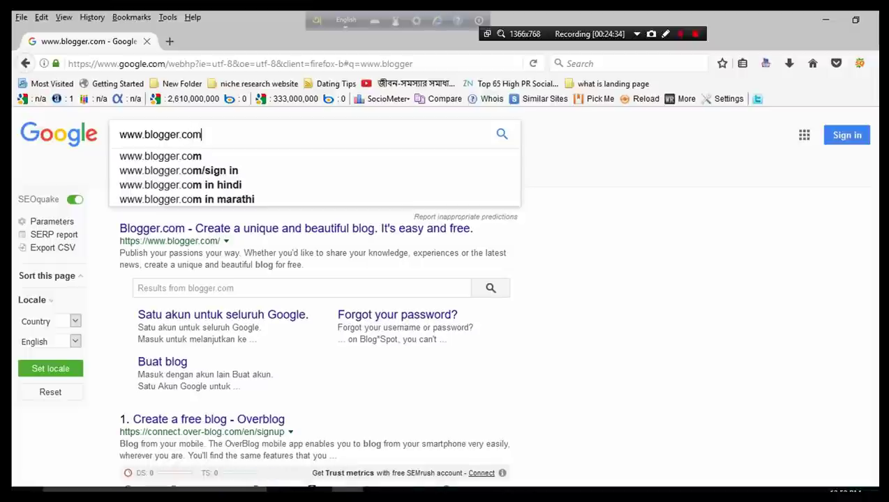
pyautogui.press('Return')
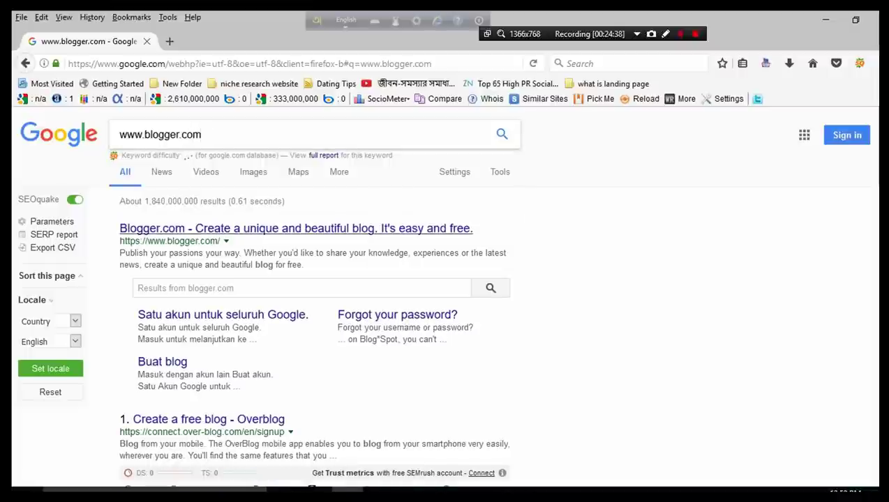
# - Open Blogger.com from the results, choose Sign In, and enter the account username
pyautogui.click(296, 228)
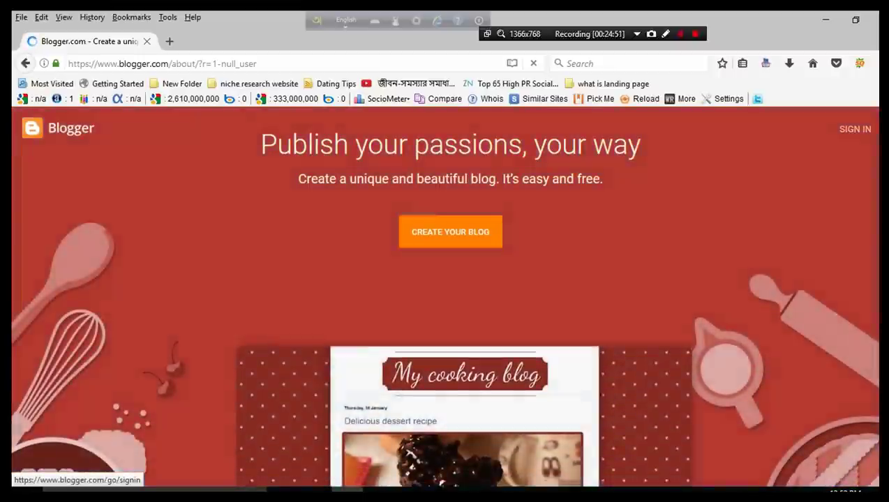
pyautogui.click(855, 129)
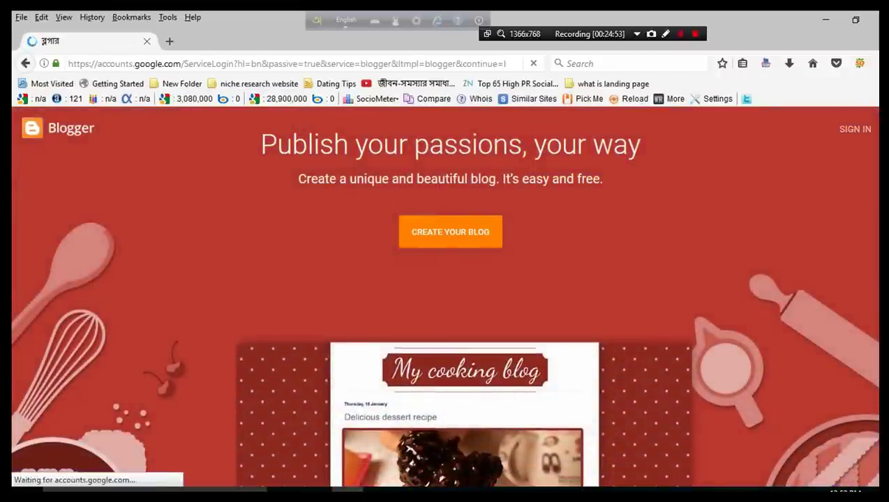
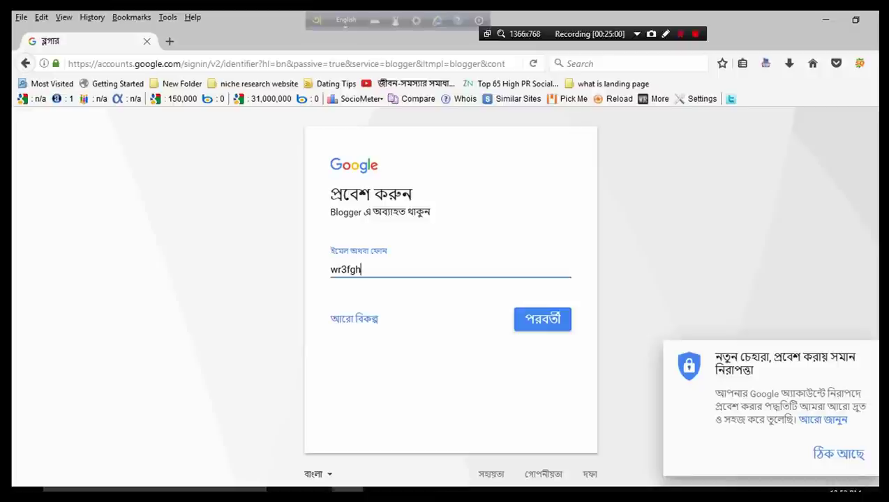
# - Switch the sign-in page to English (United States), then go back to Blogger's landing page
pyautogui.click(315, 473)
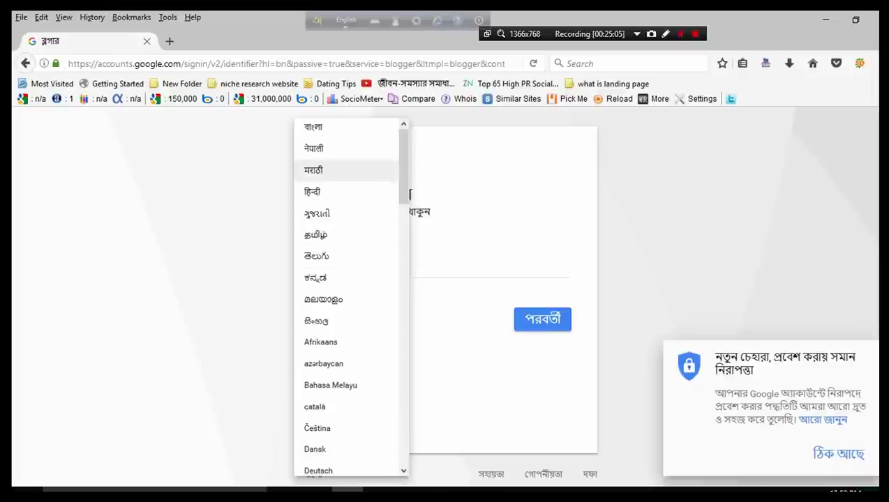
pyautogui.scroll(-4, 349, 170)
pyautogui.scroll(-3, 349, 170)
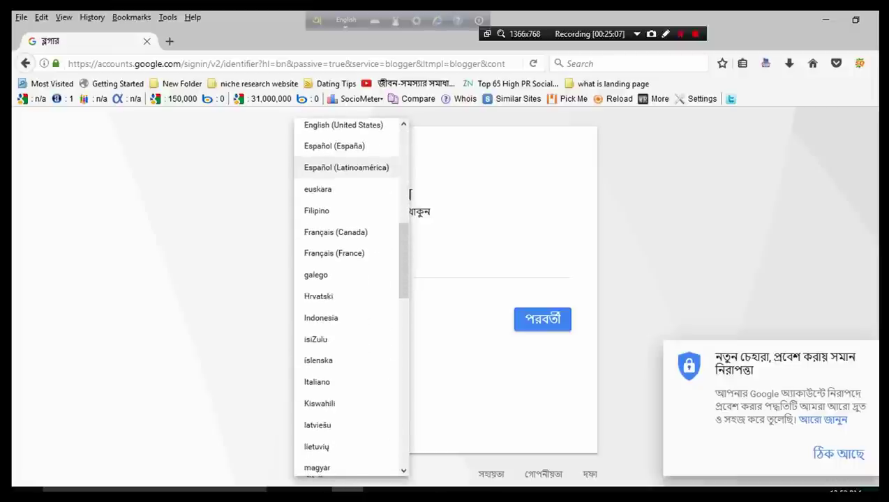
pyautogui.scroll(3, 348, 170)
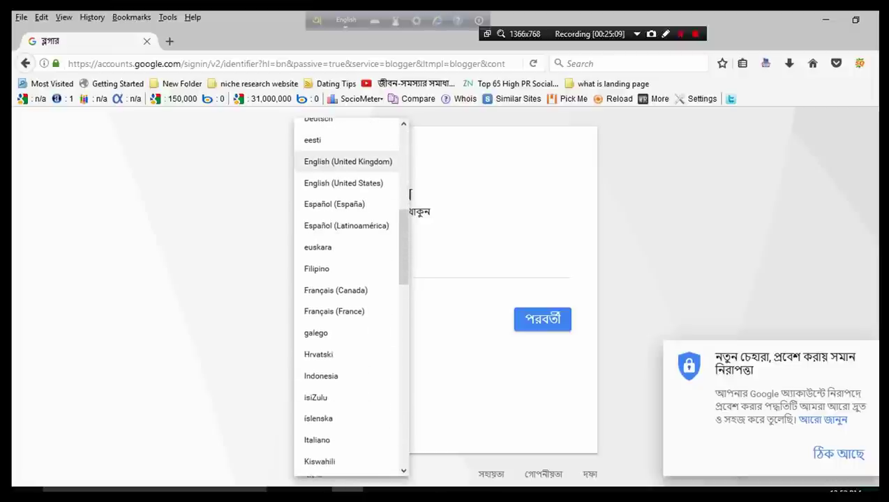
pyautogui.click(343, 183)
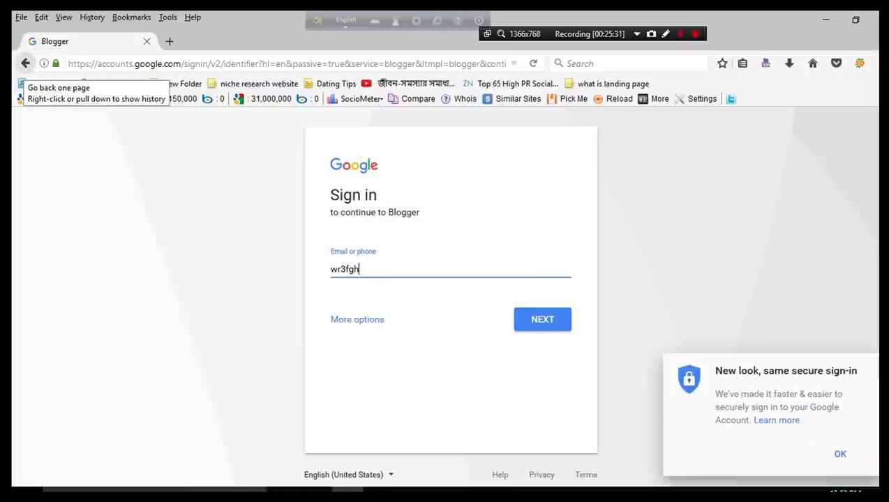
pyautogui.click(25, 63)
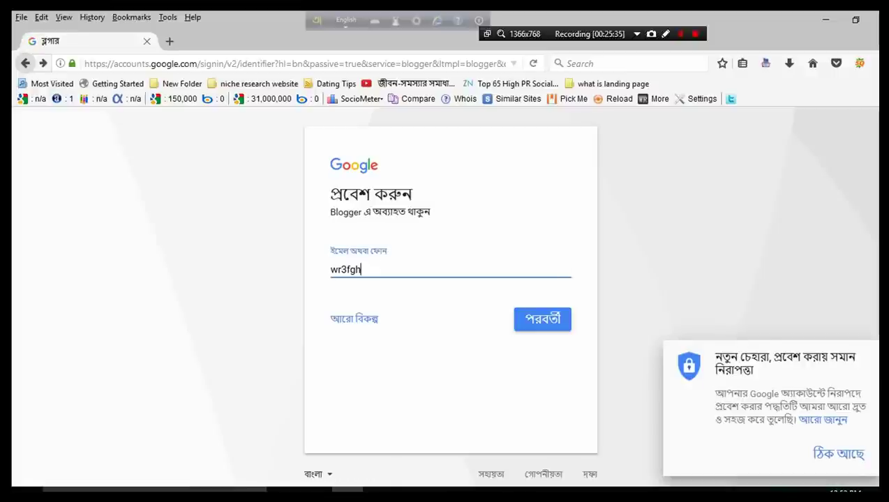
pyautogui.click(26, 63)
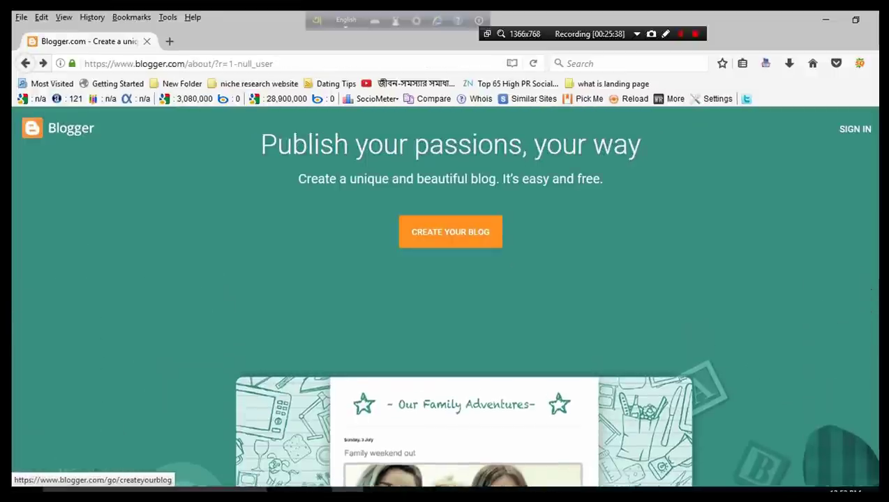
# - Start creating a blog, enter the account username and switch the sign-in page to English (United States)
pyautogui.click(450, 231)
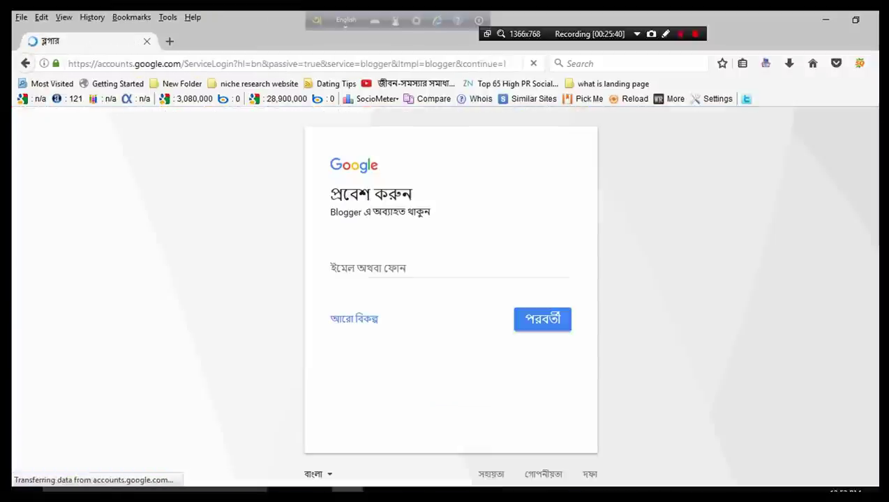
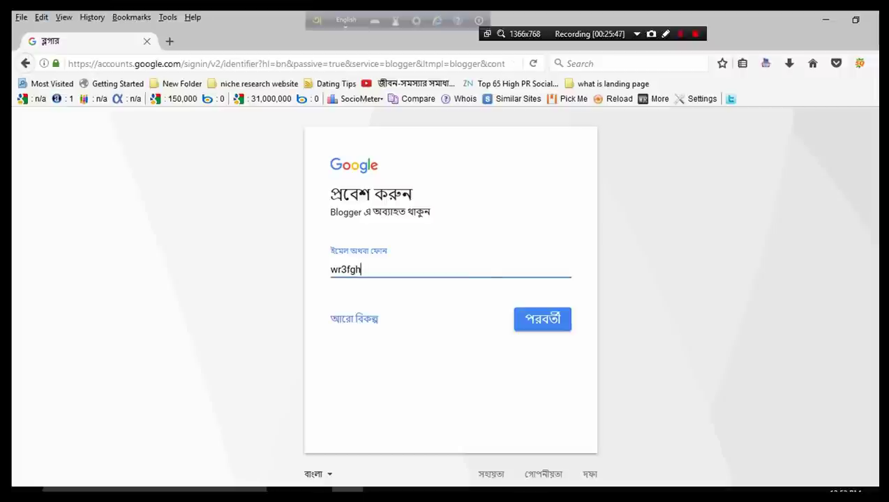
pyautogui.click(316, 474)
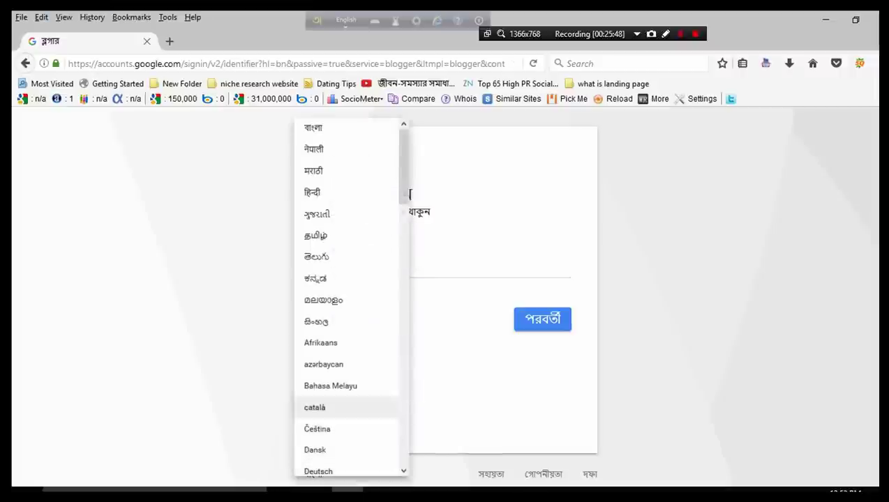
pyautogui.scroll(-3, 342, 274)
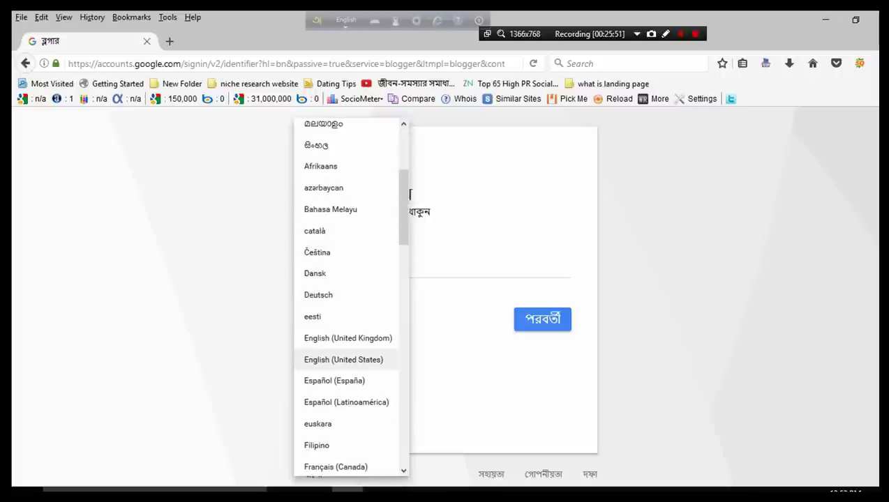
pyautogui.click(343, 359)
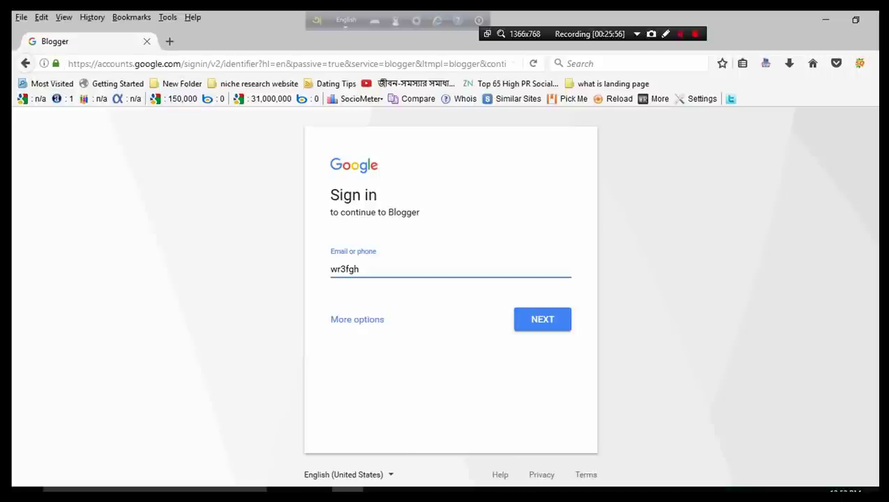
# - Close the Blogger sign-in tab and load the Google homepage
pyautogui.click(169, 42)
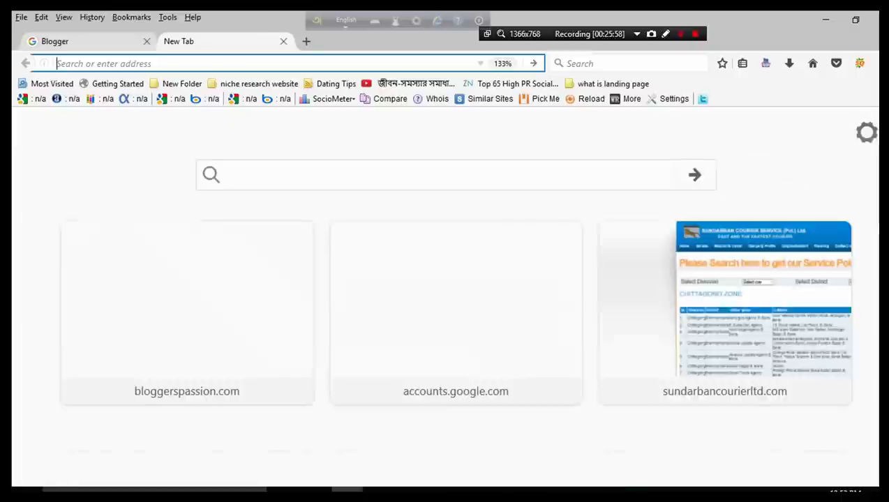
pyautogui.click(146, 41)
pyautogui.click(628, 64)
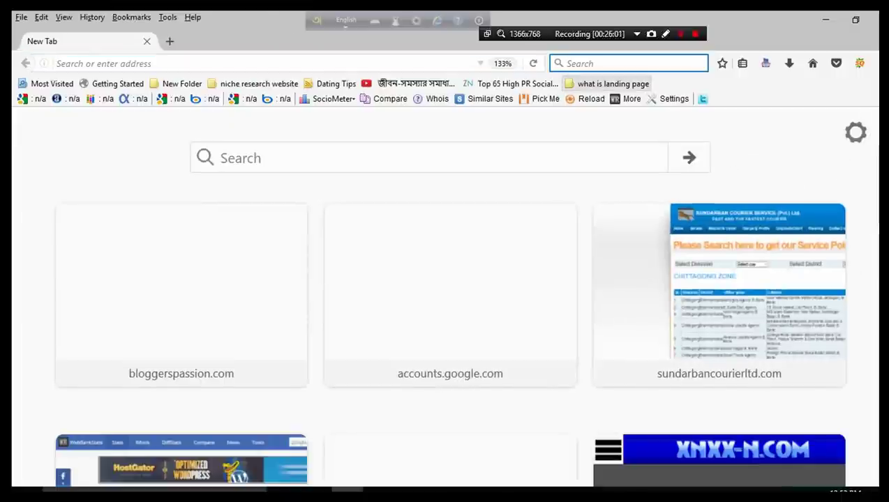
pyautogui.press('Return')
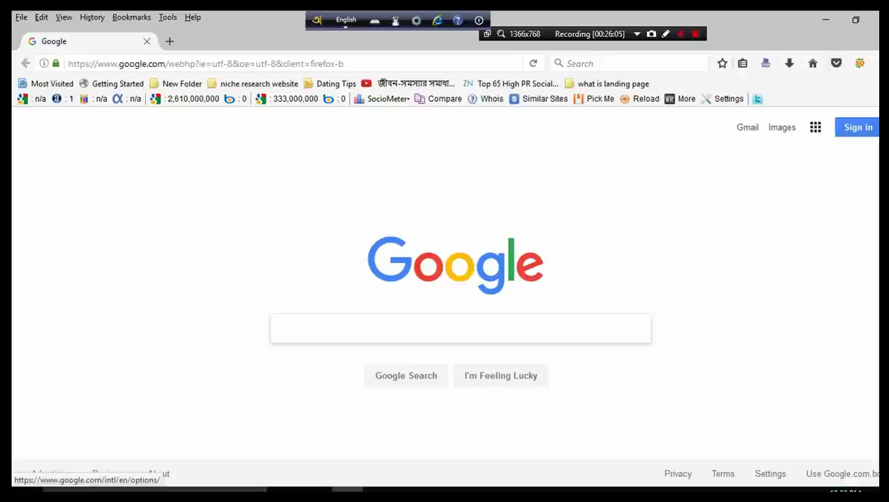
# - Go to Blogger from the Google apps grid, start creating a blog and enter the account username
pyautogui.click(814, 127)
pyautogui.scroll(-5, 772, 307)
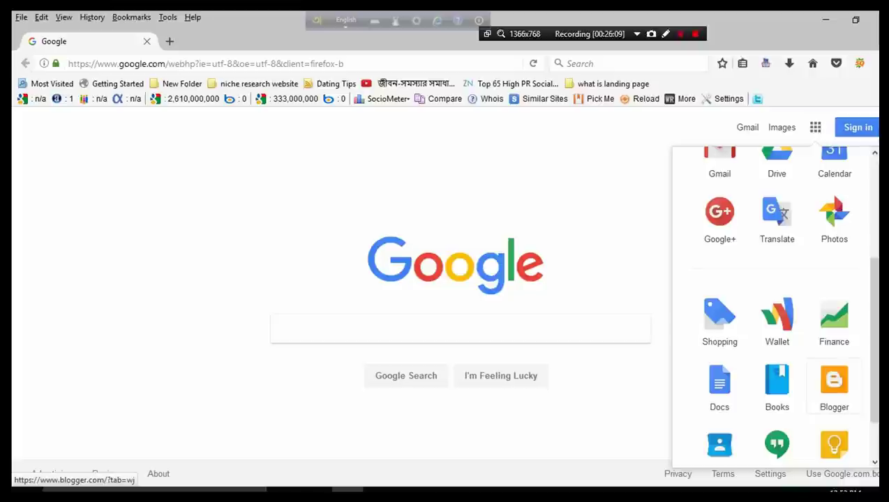
pyautogui.click(833, 387)
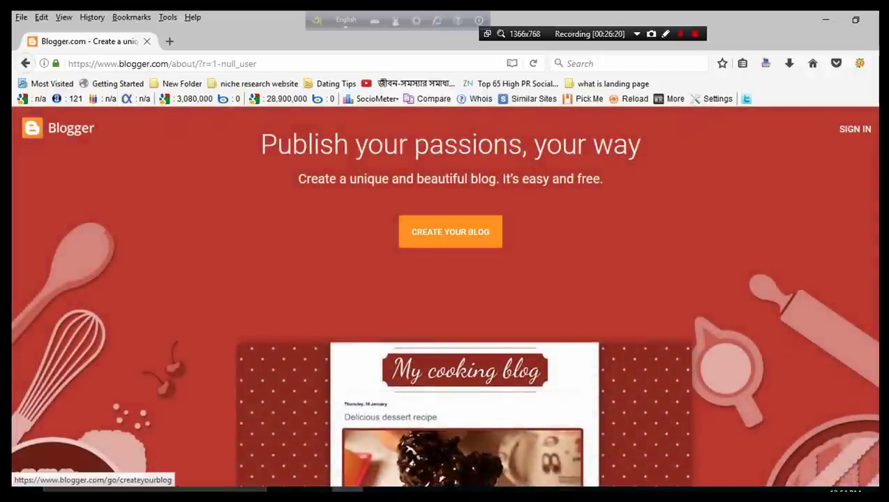
pyautogui.click(450, 231)
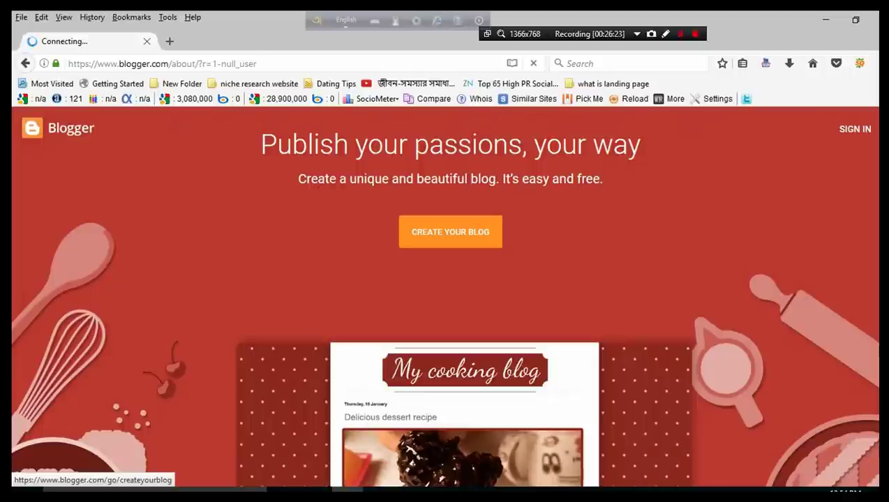
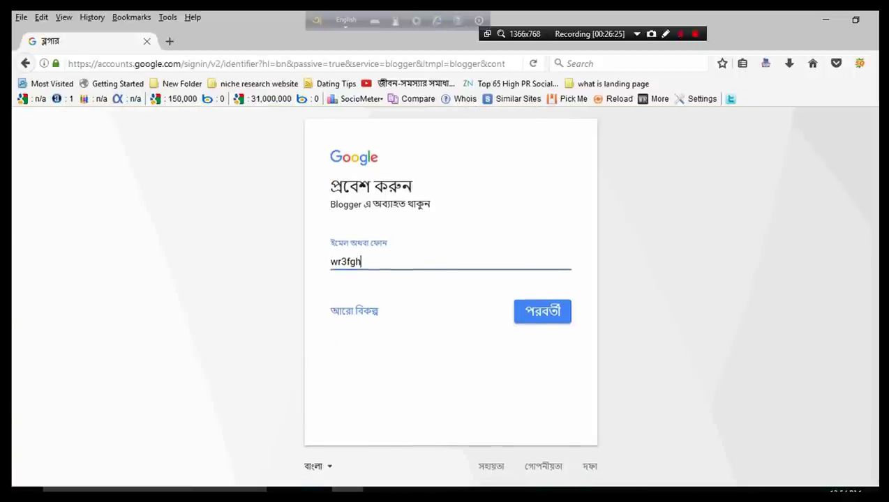
# - Switch the sign-in page to English (United States) and empty the email or phone field
pyautogui.click(318, 464)
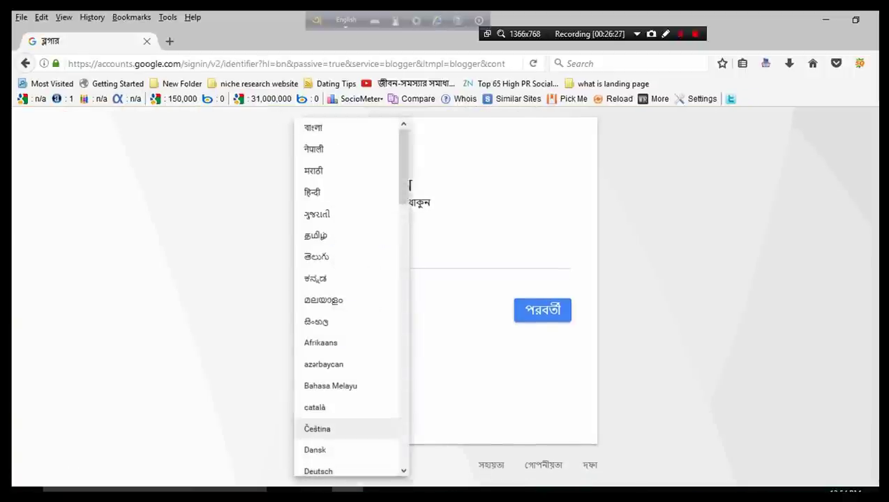
pyautogui.scroll(-3, 335, 363)
pyautogui.scroll(-1, 345, 359)
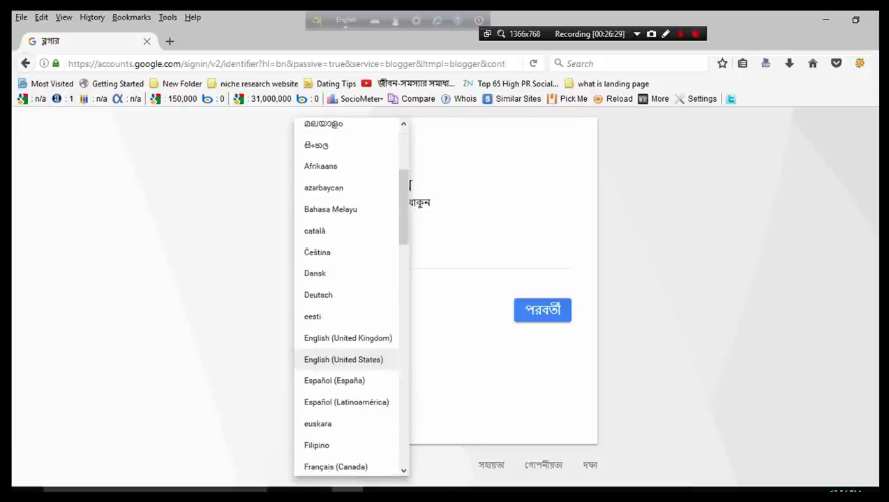
pyautogui.click(343, 359)
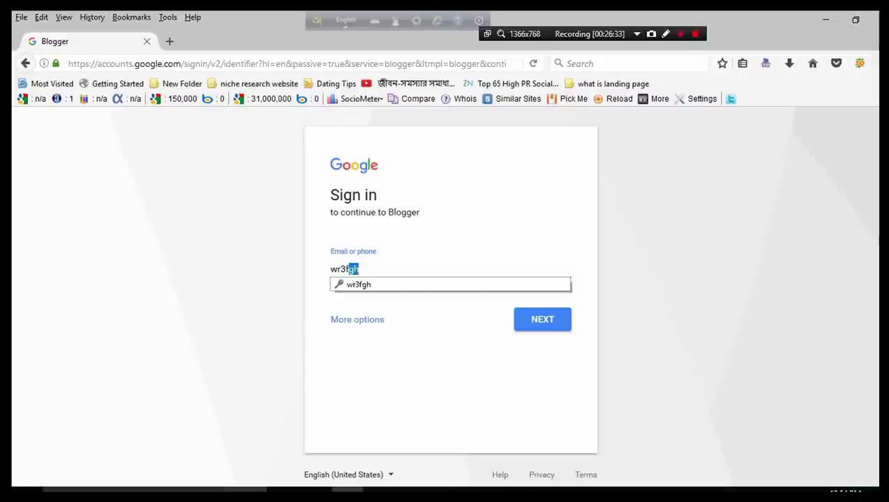
pyautogui.hotkey('ctrl', 'a')
pyautogui.press('BackSpace')
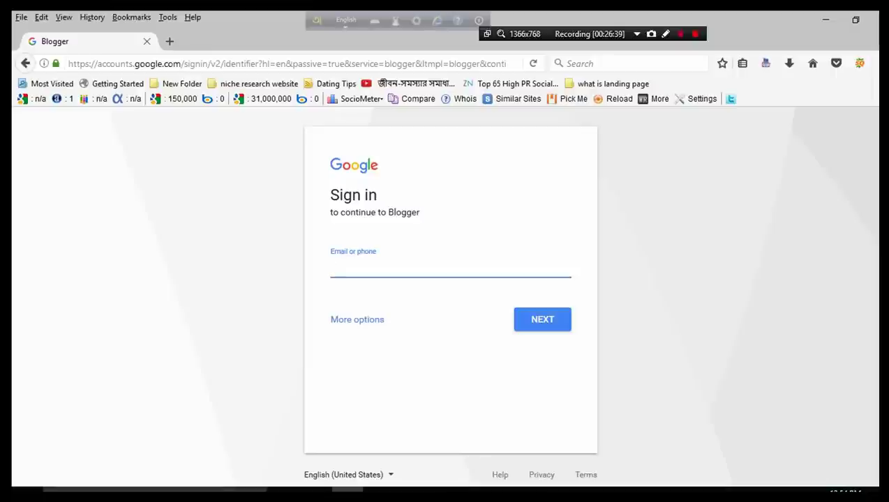
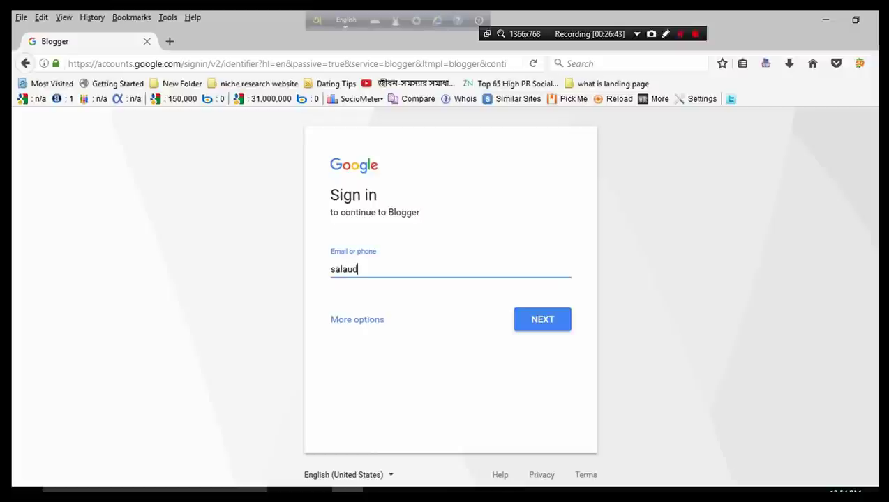
# - Sign in with the account email and a retyped password, replacing the autofilled one
pyautogui.press('Return')
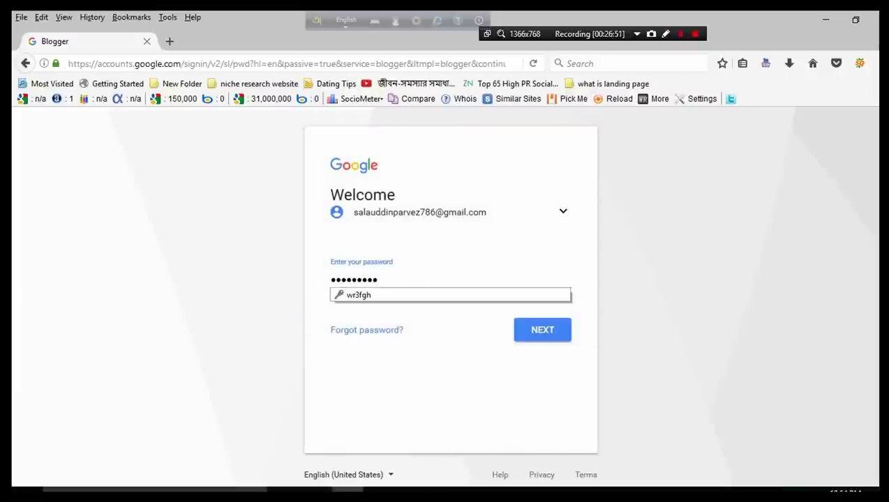
pyautogui.press('Down')
pyautogui.press('Return')
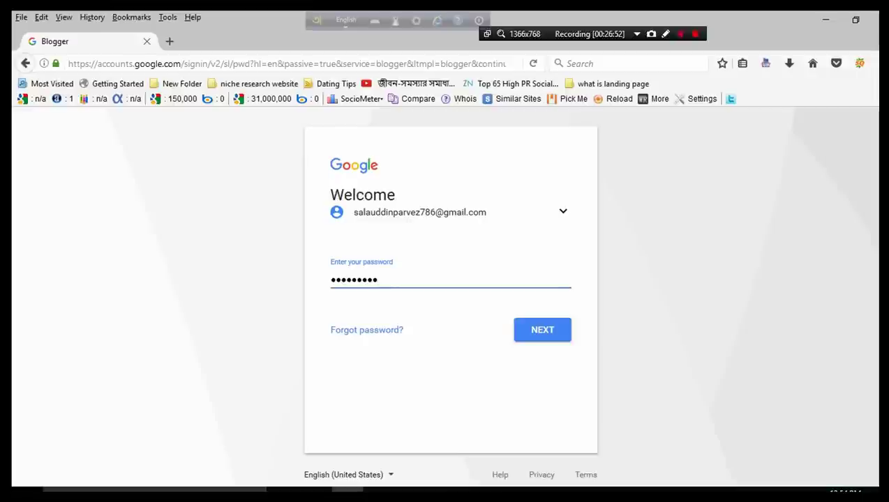
pyautogui.press('BackSpace')
pyautogui.press('BackSpace')
pyautogui.press('BackSpace')
pyautogui.press('BackSpace')
pyautogui.press('BackSpace')
pyautogui.press('BackSpace')
pyautogui.press('BackSpace')
pyautogui.press('BackSpace')
pyautogui.press('BackSpace')
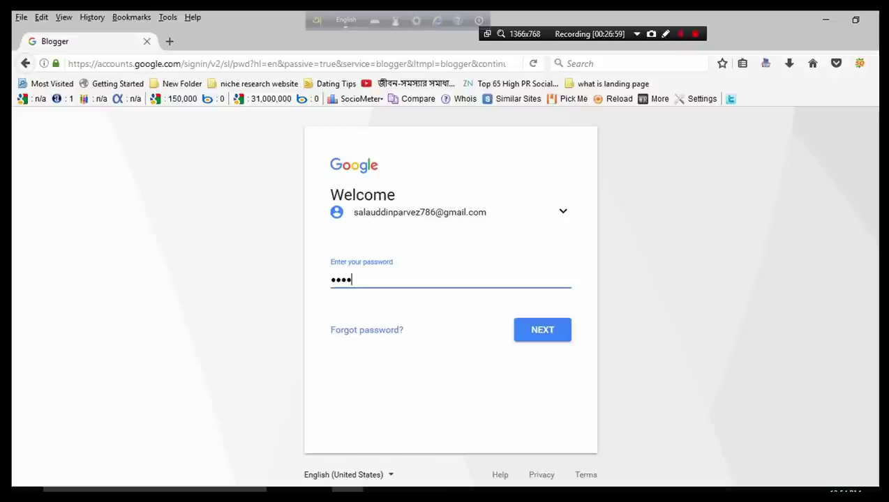
pyautogui.press('Return')
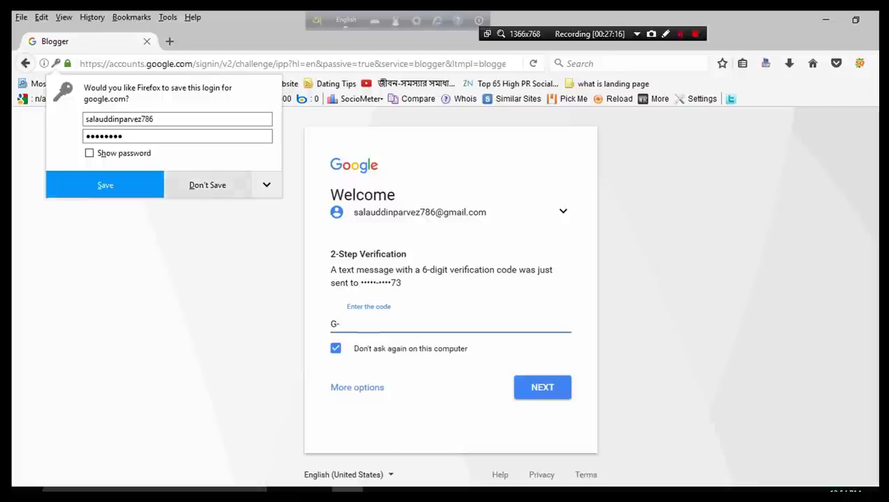
# - Dismiss the save-login prompt and submit the texted 6-digit verification code
pyautogui.press('Escape')
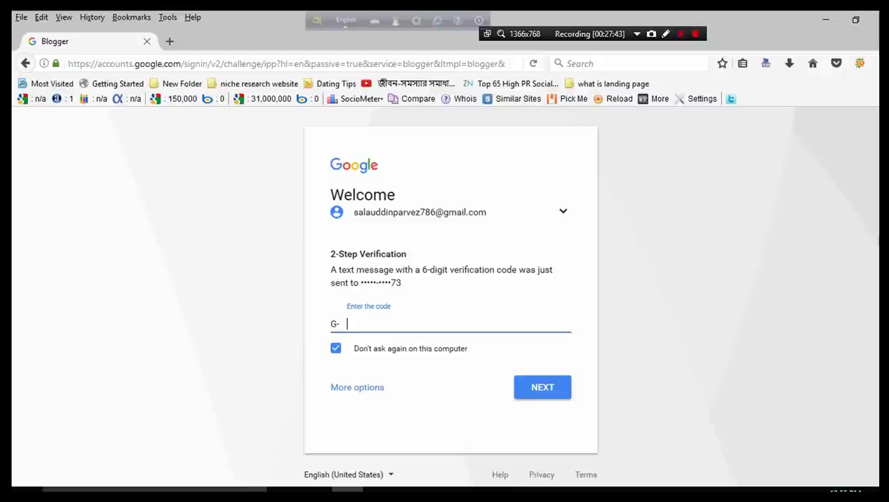
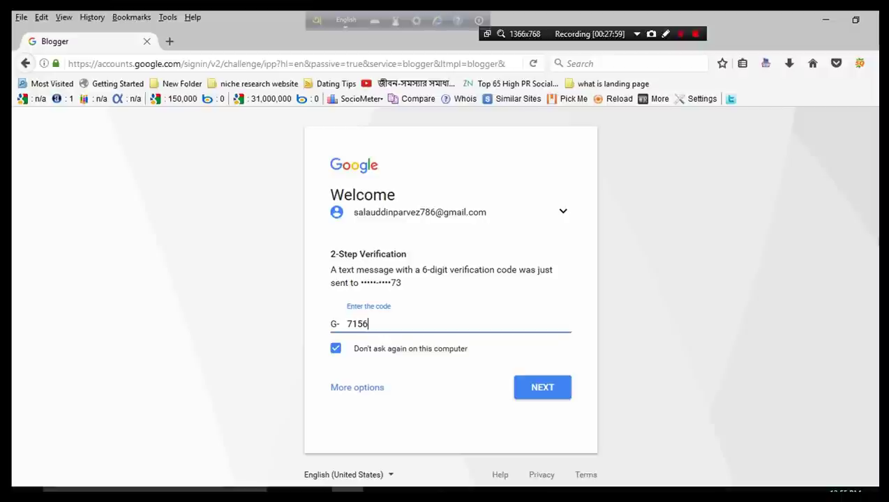
pyautogui.press('Return')
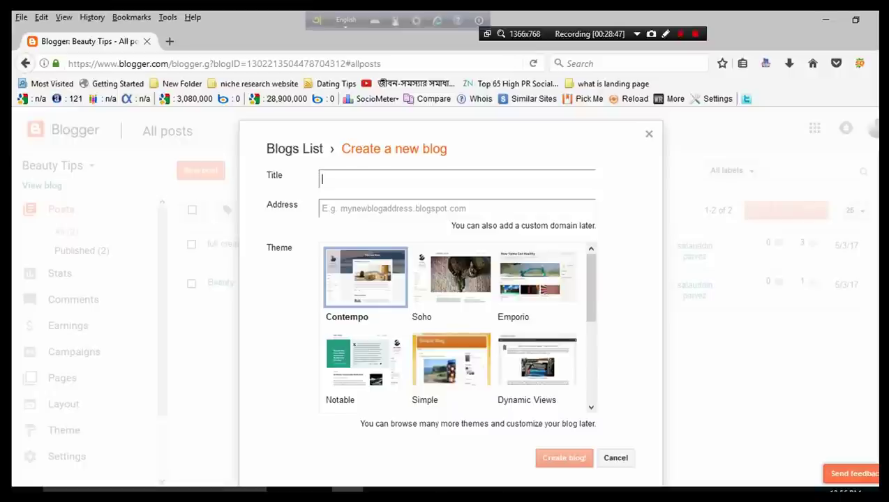
# - Title the new blog 'Weight Loss', then bring the Paint drawings forward
pyautogui.write('W')
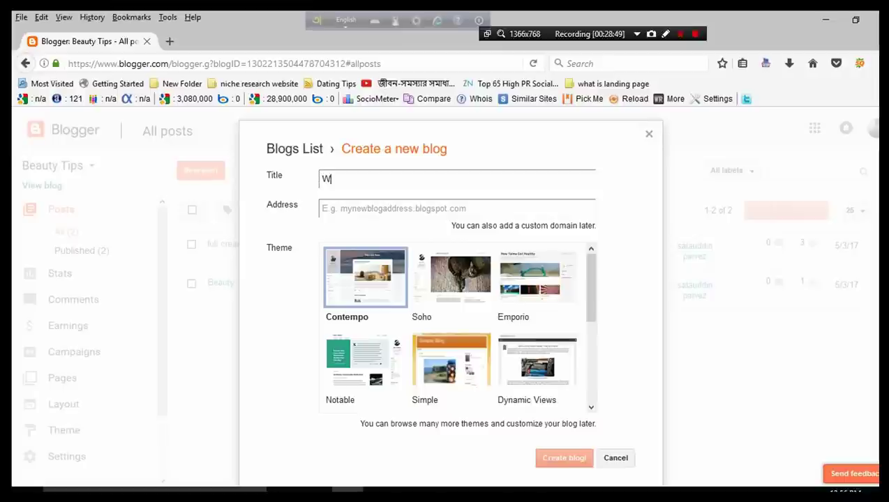
pyautogui.write('eight')
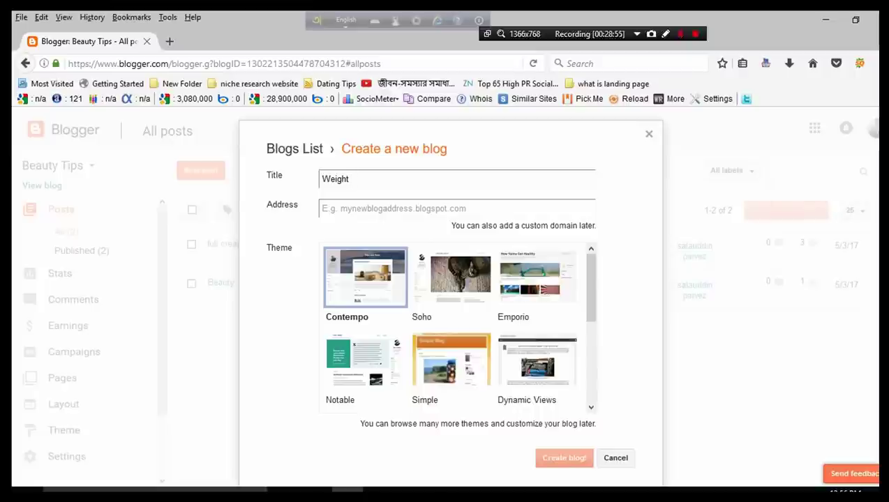
pyautogui.write(' Loss')
pyautogui.click(322, 208)
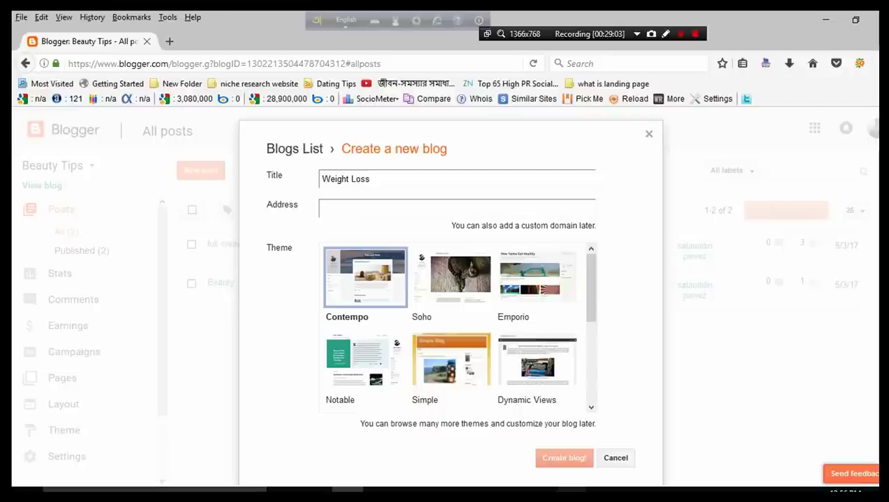
pyautogui.click(567, 488)
# - On the Paint sketch, circle the blog name and underline www and .com, then return to Firefox
pyautogui.click(711, 446)
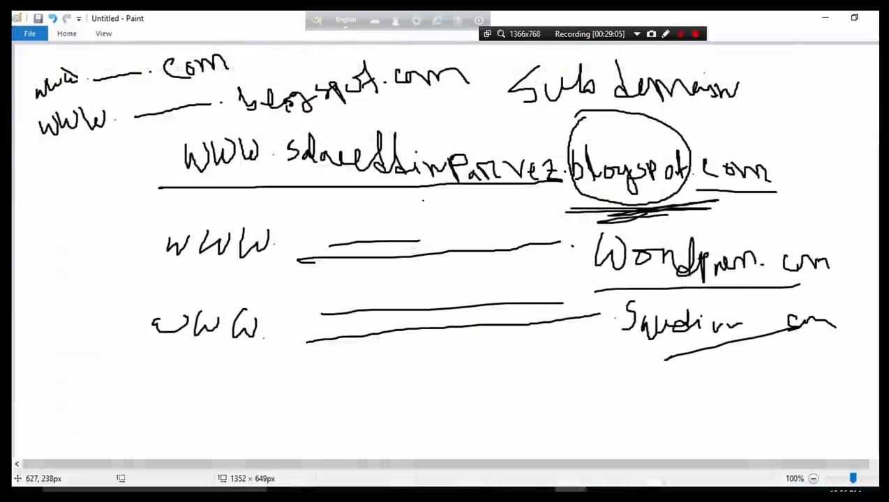
pyautogui.moveTo(292, 116)
pyautogui.mouseDown()
pyautogui.moveTo(299, 184)
pyautogui.moveTo(555, 204)
pyautogui.moveTo(293, 123)
pyautogui.mouseUp()
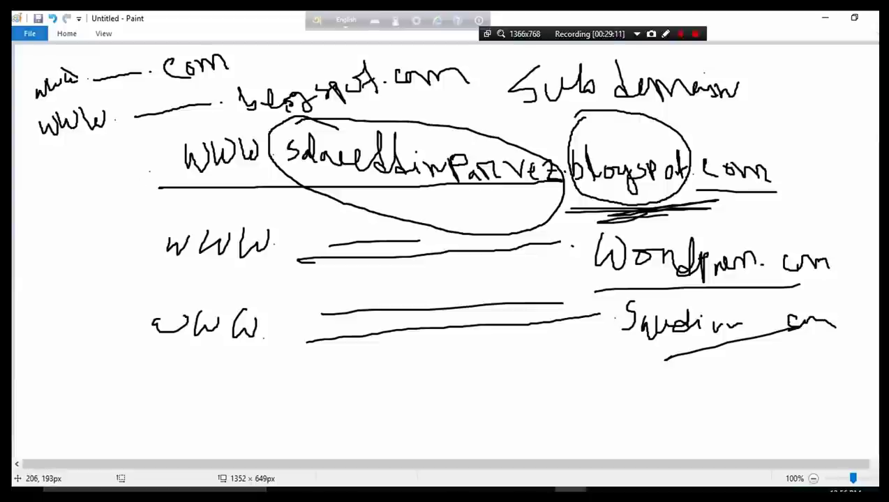
pyautogui.moveTo(148, 170); pyautogui.dragTo(249, 159)
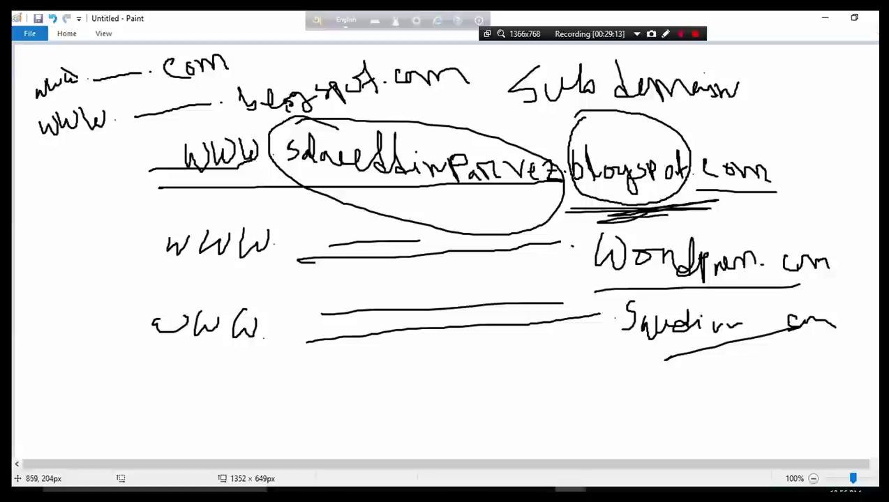
pyautogui.moveTo(567, 177); pyautogui.dragTo(772, 187)
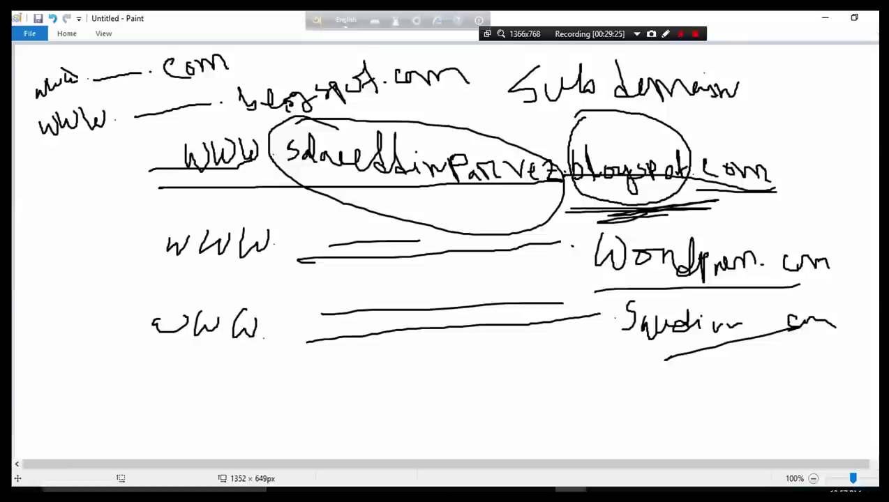
pyautogui.hotkey('alt', 'Tab')
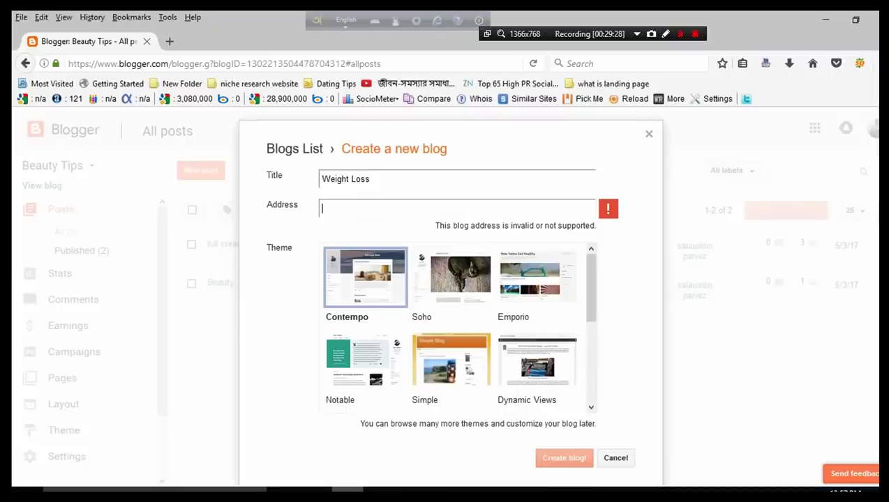
# - Set the address to onlineweightlossadvice.blogspot.com after 'weightloss' and 'weightlossadvice' proved unavailable
pyautogui.write('weig')
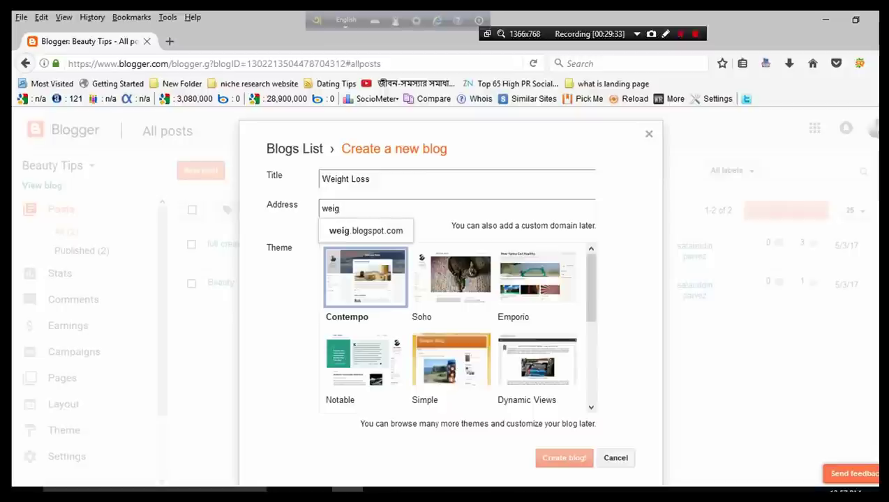
pyautogui.write('htloss')
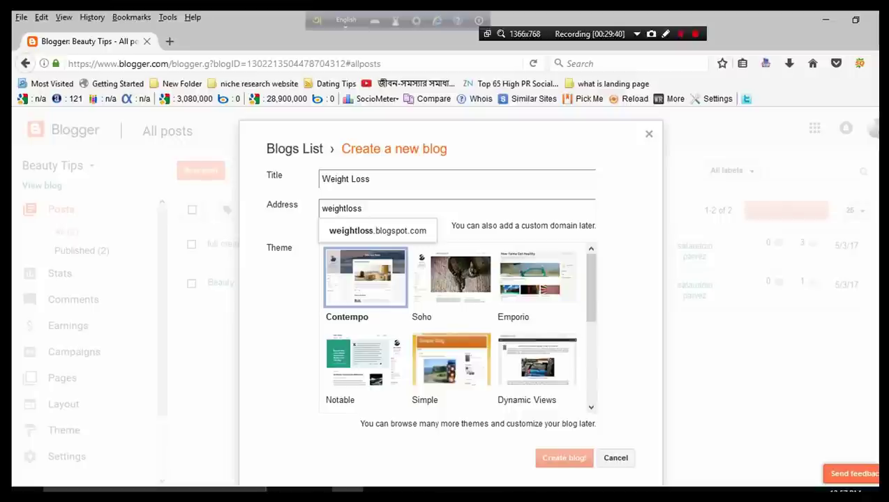
pyautogui.press('Return')
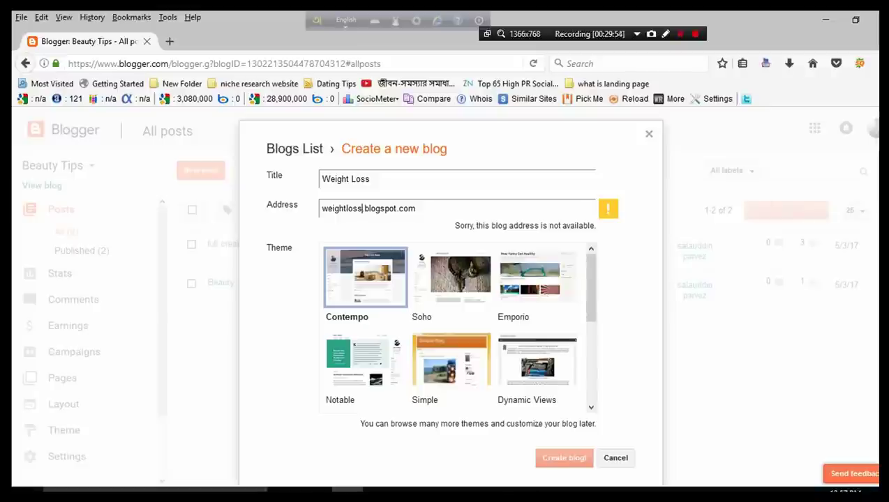
pyautogui.write('advice')
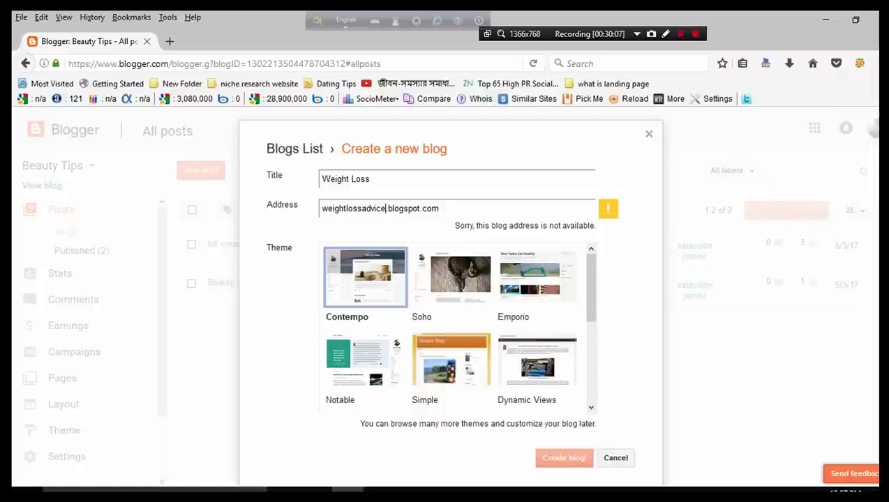
pyautogui.press('Left')
pyautogui.press('Left')
pyautogui.press('Left')
pyautogui.press('Left')
pyautogui.press('Left')
pyautogui.press('Left')
pyautogui.press('Left')
pyautogui.press('Left')
pyautogui.press('Left')
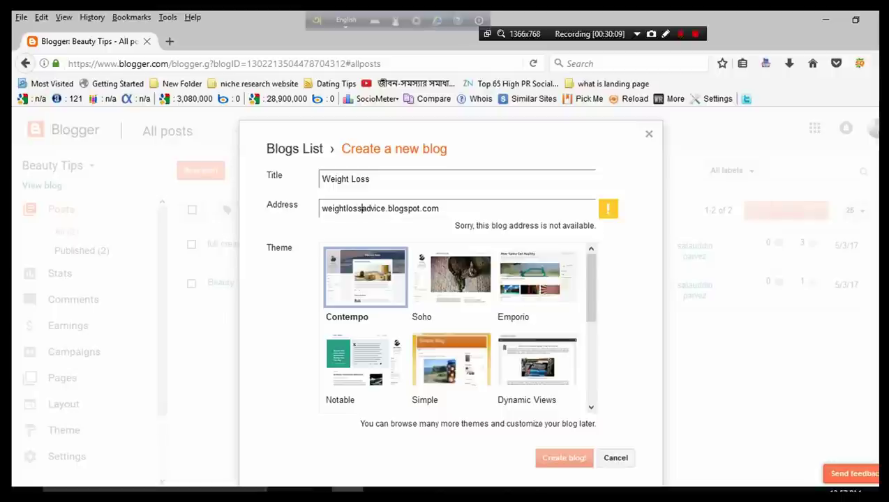
pyautogui.press('Left')
pyautogui.press('Left')
pyautogui.press('Left')
pyautogui.press('Left')
pyautogui.press('Left')
pyautogui.press('Left')
pyautogui.press('Left')
pyautogui.write('onlib')
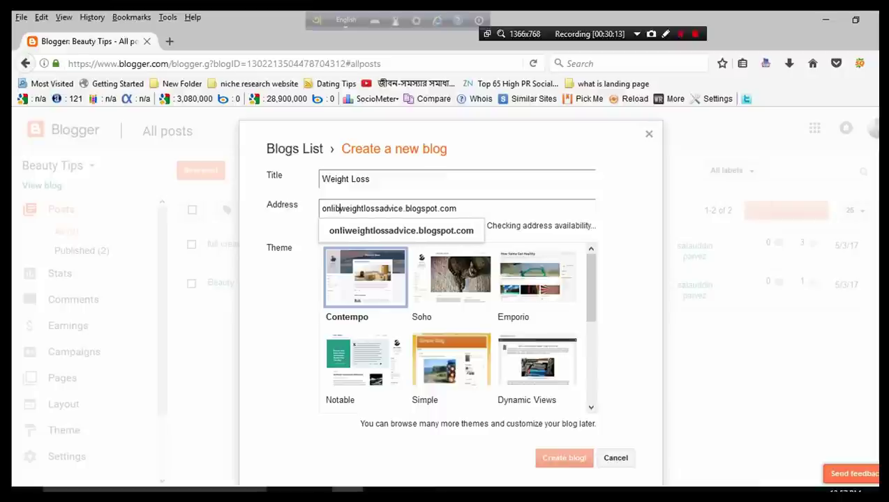
pyautogui.press('BackSpace')
pyautogui.write('ne')
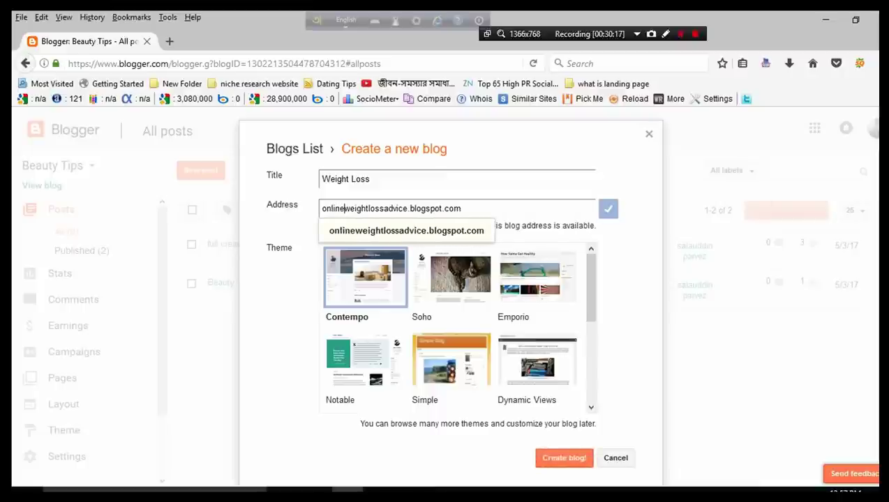
pyautogui.press('Escape')
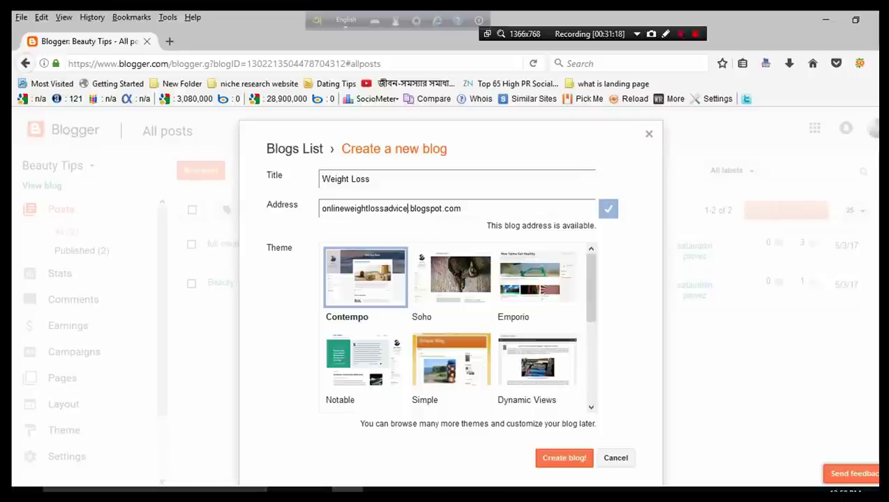
pyautogui.hotkey('shift', 'End')
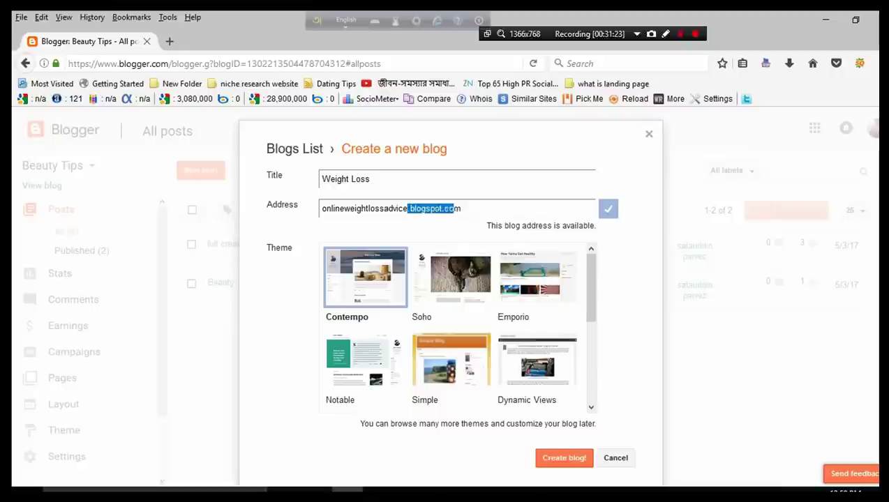
pyautogui.press('End')
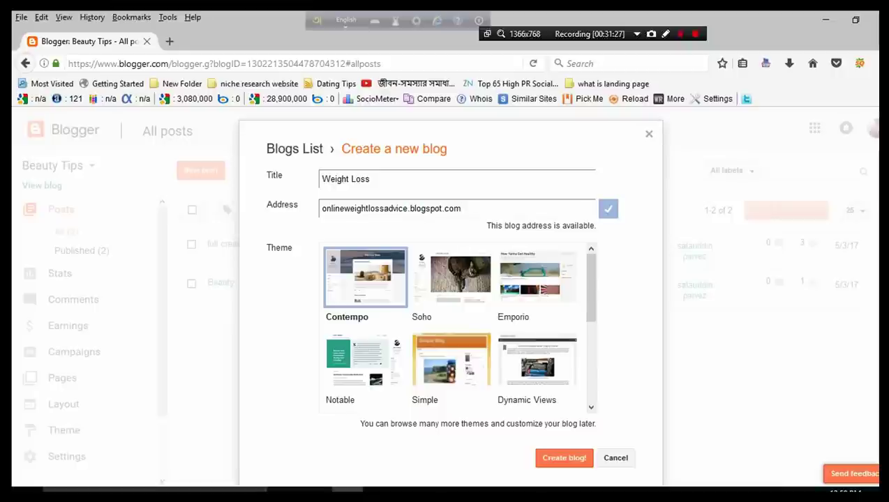
# - Pick the Simple theme and create the Weight Loss blog
pyautogui.scroll(-2, 453, 328)
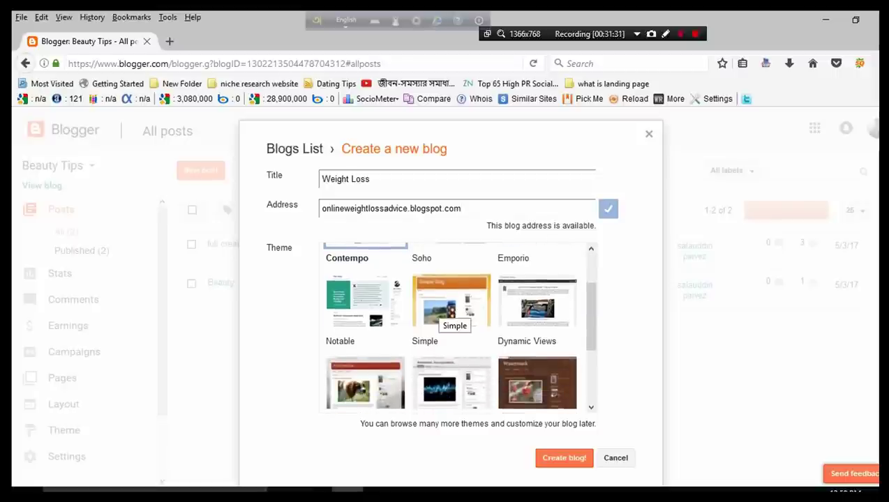
pyautogui.scroll(2, 450, 314)
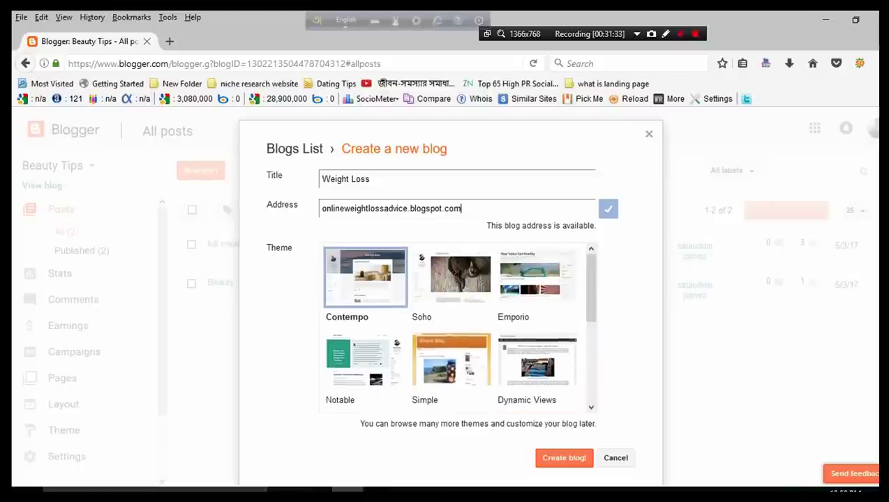
pyautogui.click(451, 359)
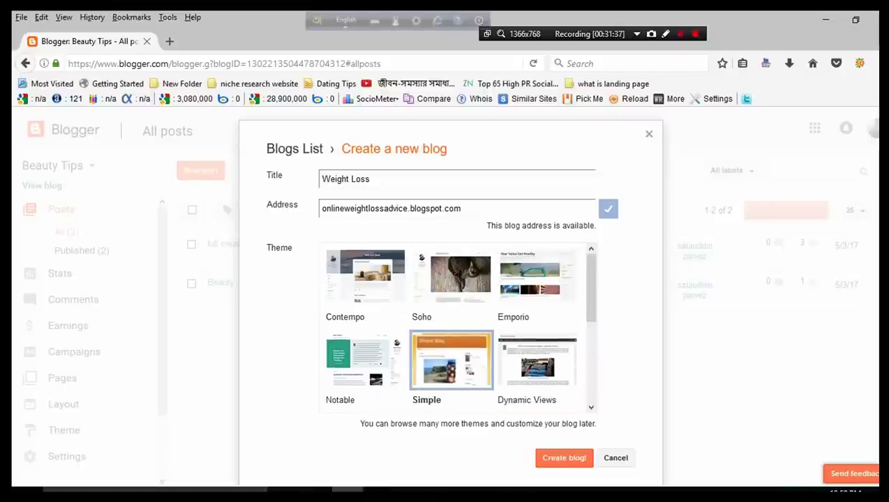
pyautogui.click(563, 458)
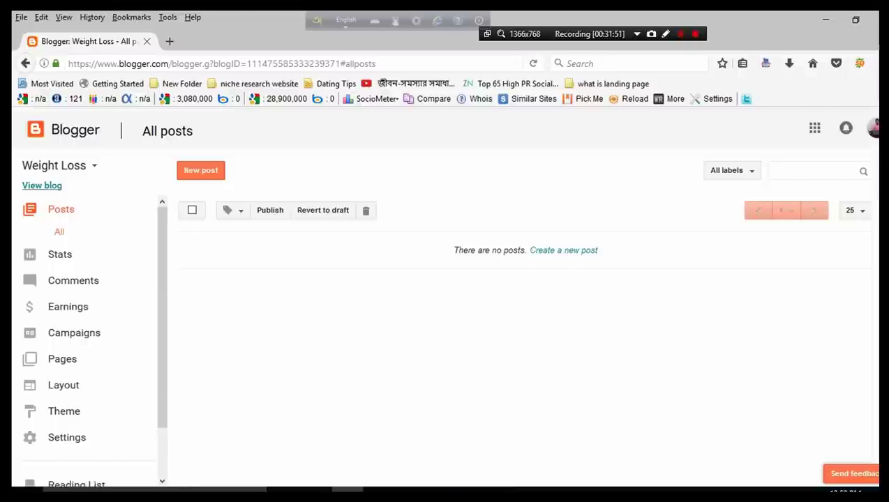
# - Open the Weight Loss blog's public page from View blog in the sidebar
pyautogui.click(42, 185)
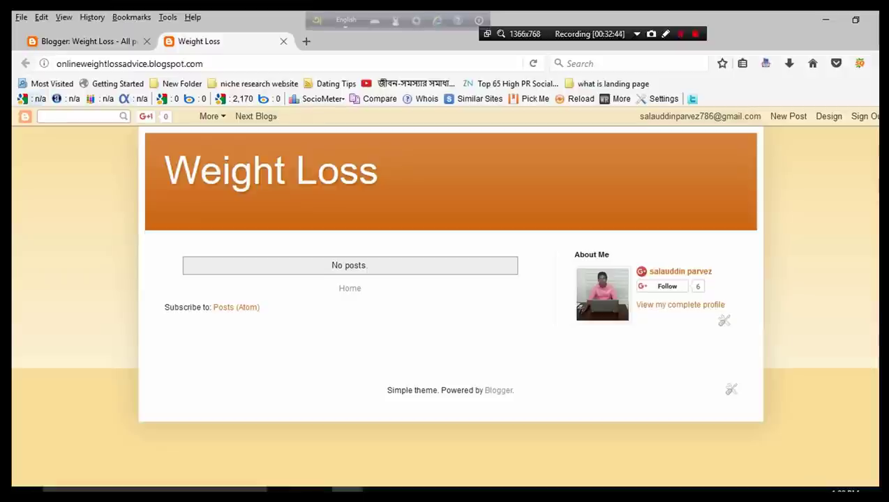
# - Cycle through the browser tabs back to the Weight Loss blog's Blogger dashboard
pyautogui.hotkey('ctrl', 'shift', 'Tab')
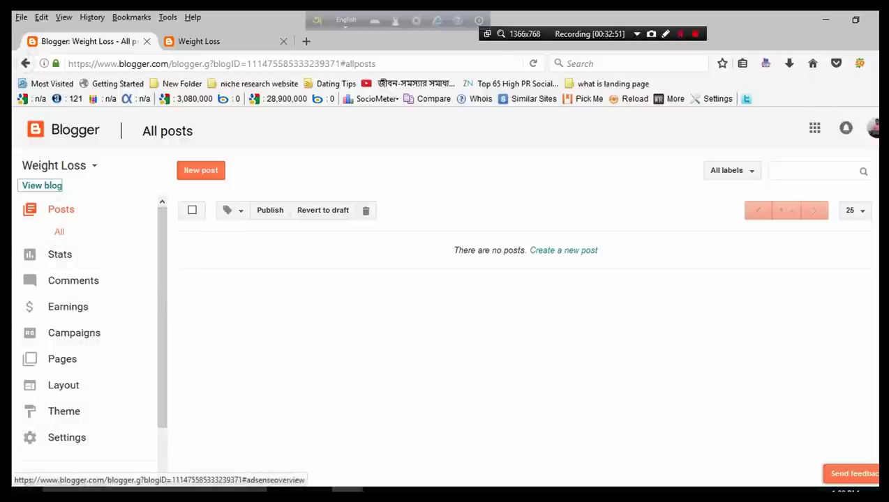
pyautogui.hotkey('ctrl', 'Tab')
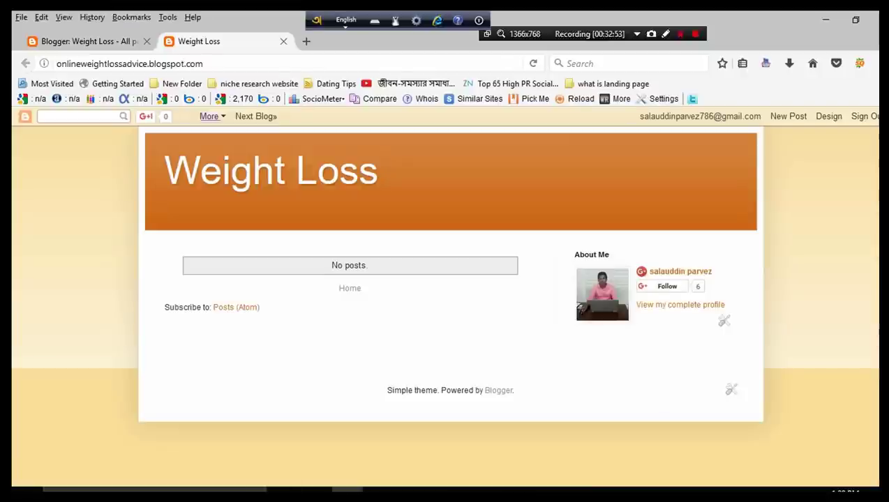
pyautogui.hotkey('ctrl', 'Tab')
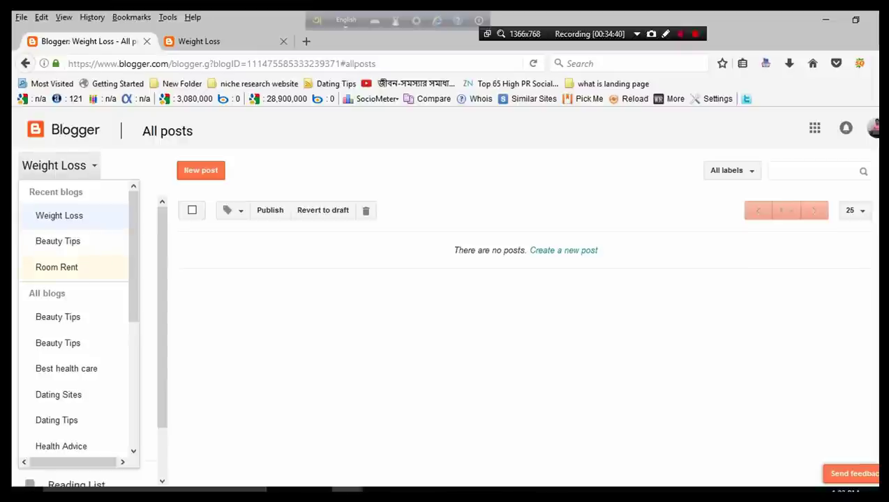
# - Switch to the Room Rent blog's dashboard and view its live public page
pyautogui.rightClick(64, 268)
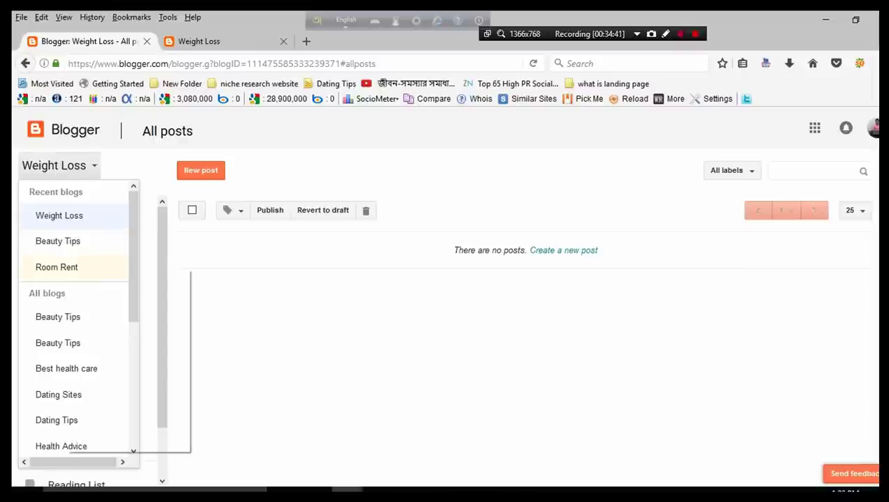
pyautogui.rightClick(55, 270)
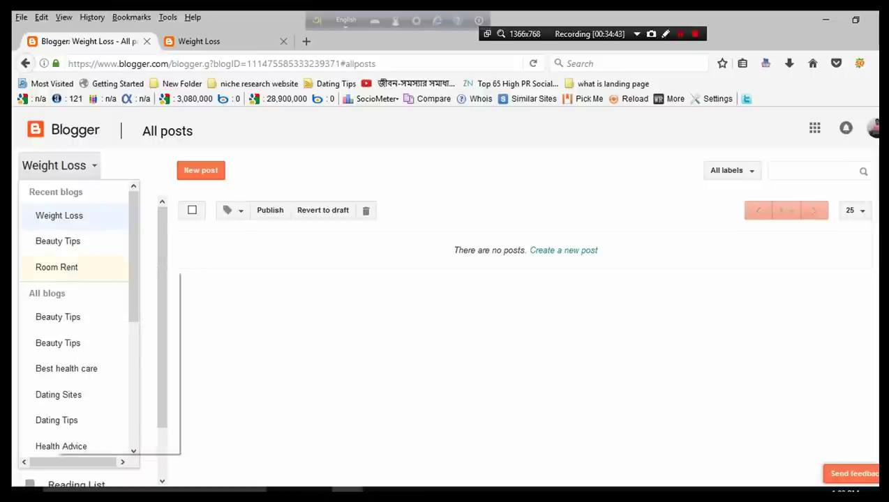
pyautogui.rightClick(55, 270)
pyautogui.click(55, 268)
pyautogui.click(56, 267)
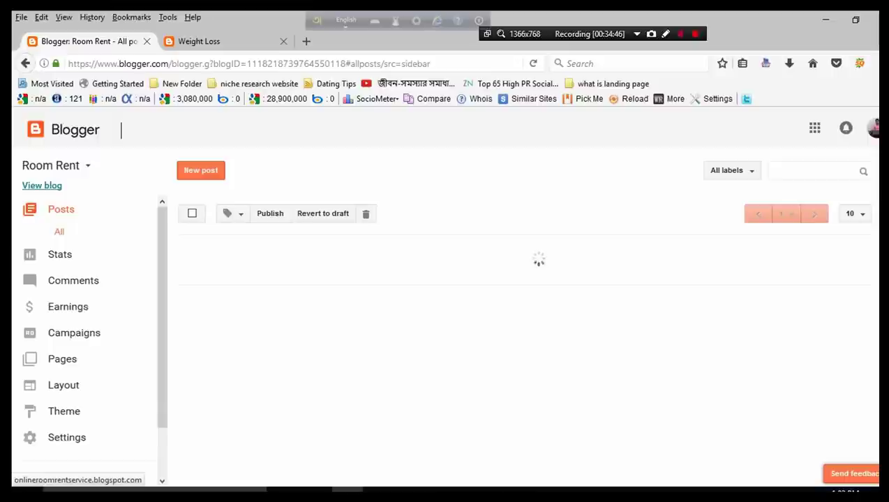
pyautogui.click(41, 186)
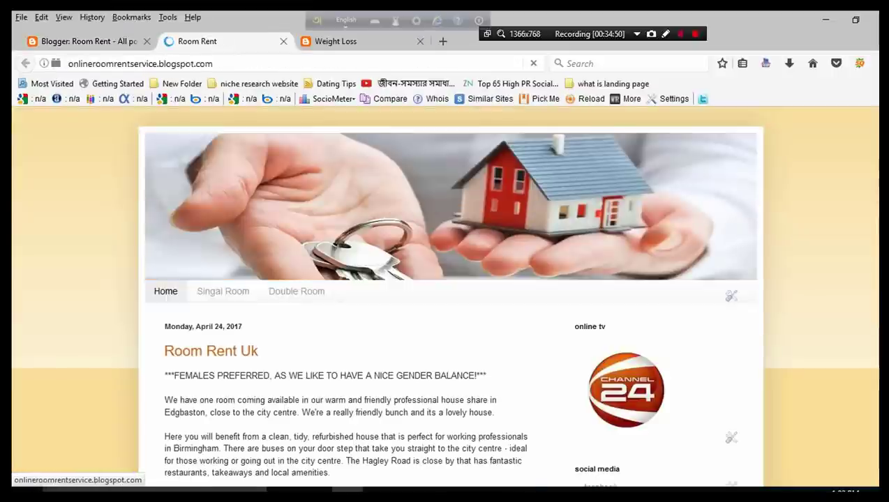
pyautogui.scroll(-10, 446, 293)
pyautogui.scroll(-3, 446, 292)
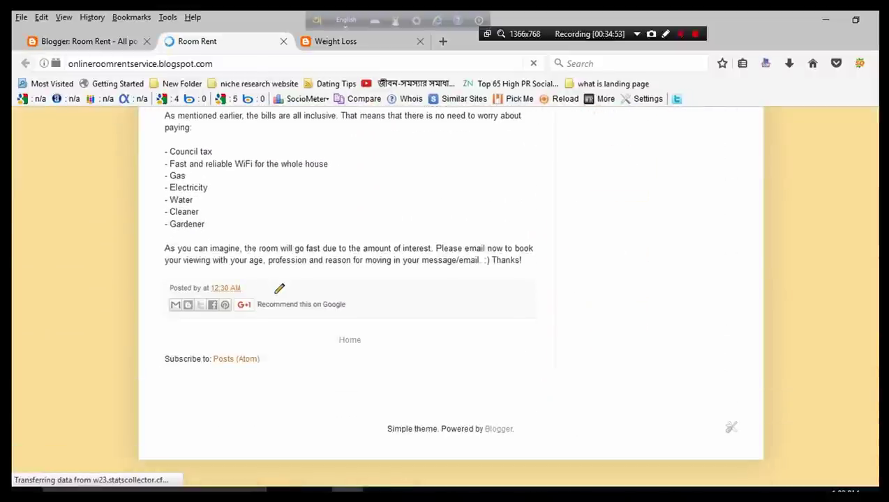
pyautogui.scroll(15, 447, 293)
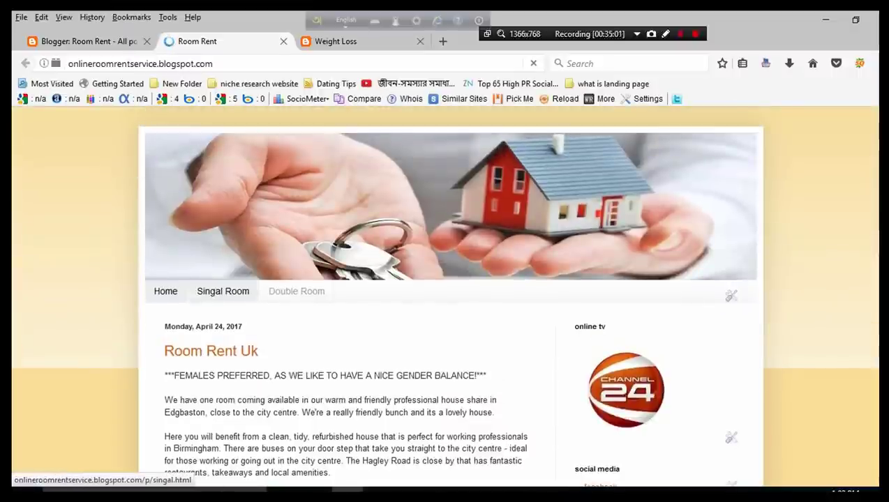
# - Look through the Room Rent blog's Singal Room page
pyautogui.click(222, 291)
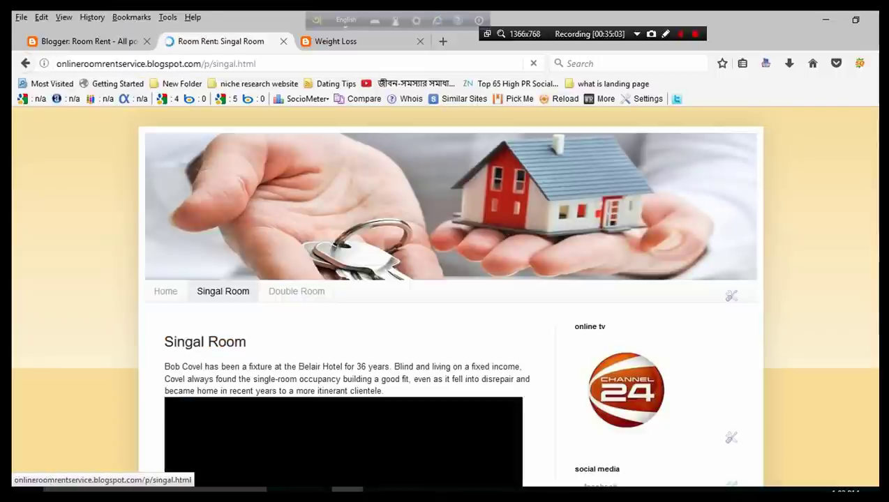
pyautogui.scroll(-5, 336, 271)
pyautogui.scroll(2, 336, 271)
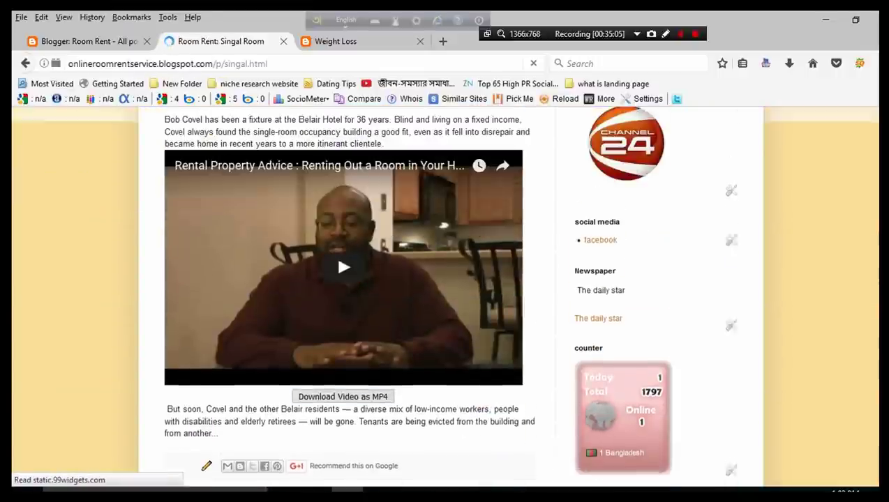
pyautogui.scroll(2, 336, 279)
pyautogui.scroll(-4, 335, 279)
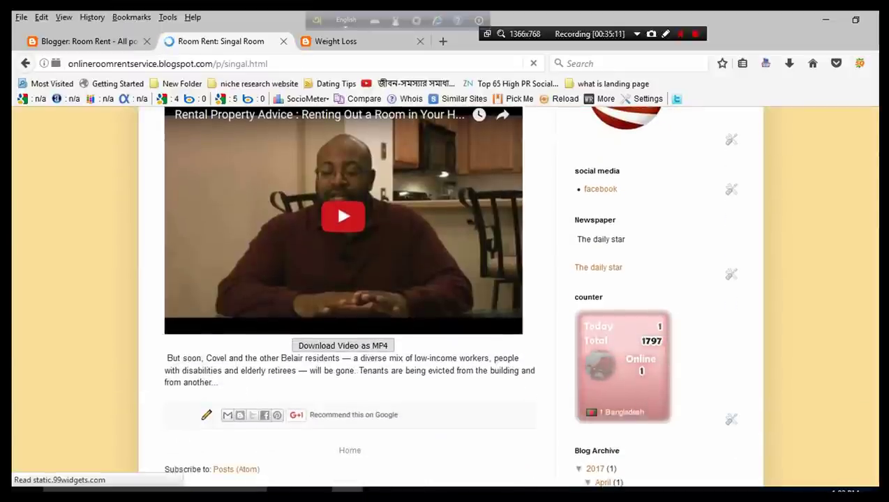
pyautogui.scroll(5, 336, 402)
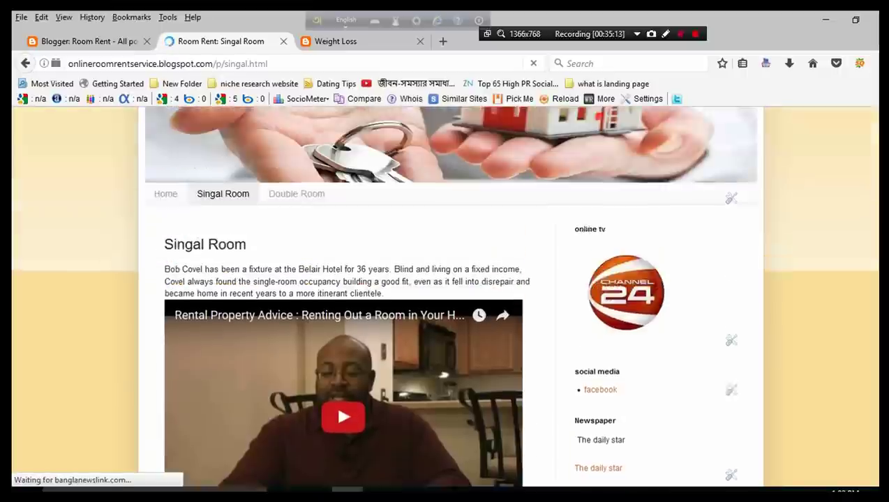
# - Browse the Double Room page, then return to the Room Rent posts list
pyautogui.click(297, 291)
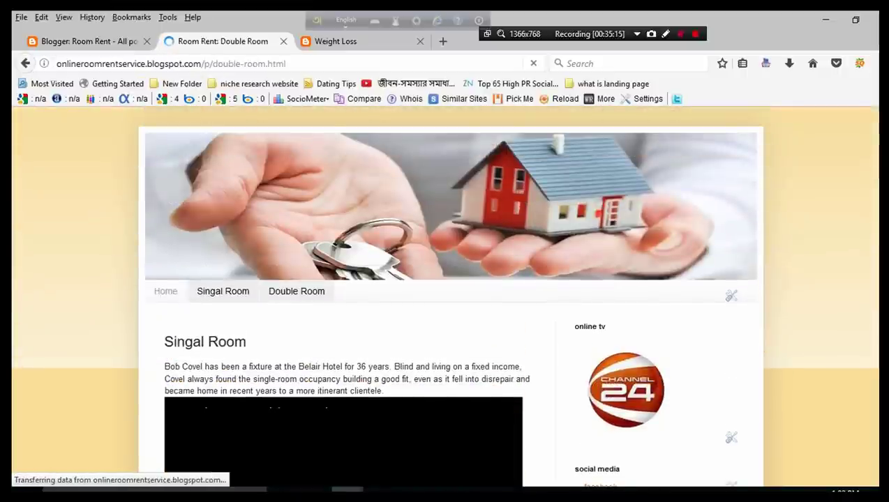
pyautogui.scroll(-5, 356, 209)
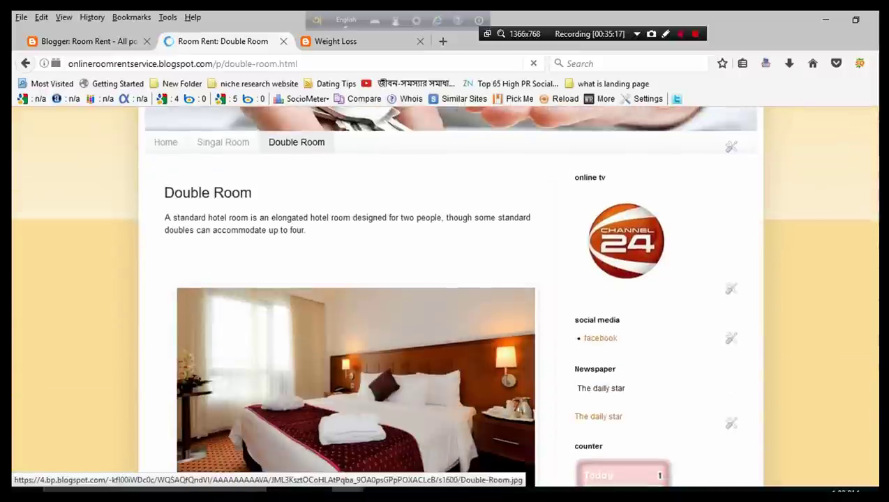
pyautogui.scroll(6, 356, 279)
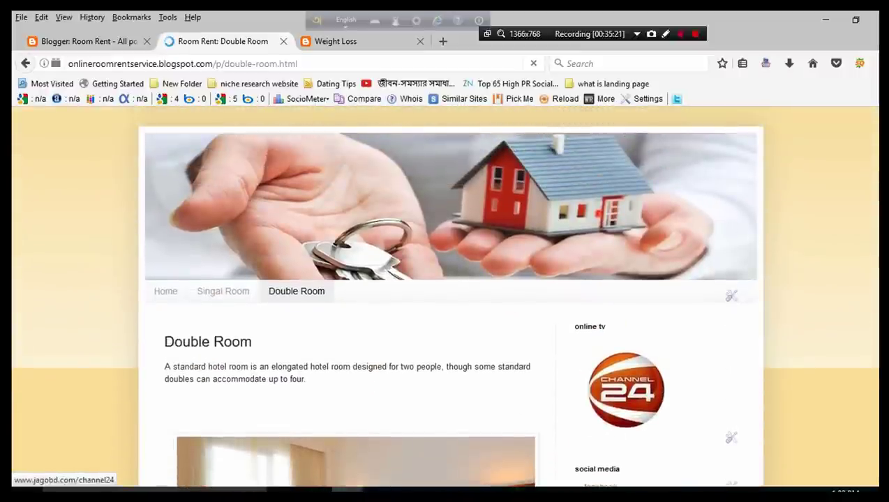
pyautogui.scroll(-3, 447, 297)
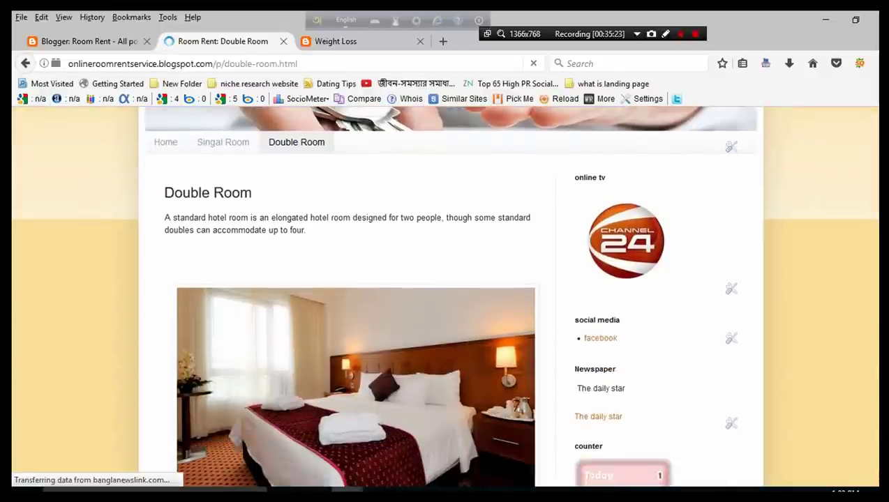
pyautogui.scroll(-2, 600, 339)
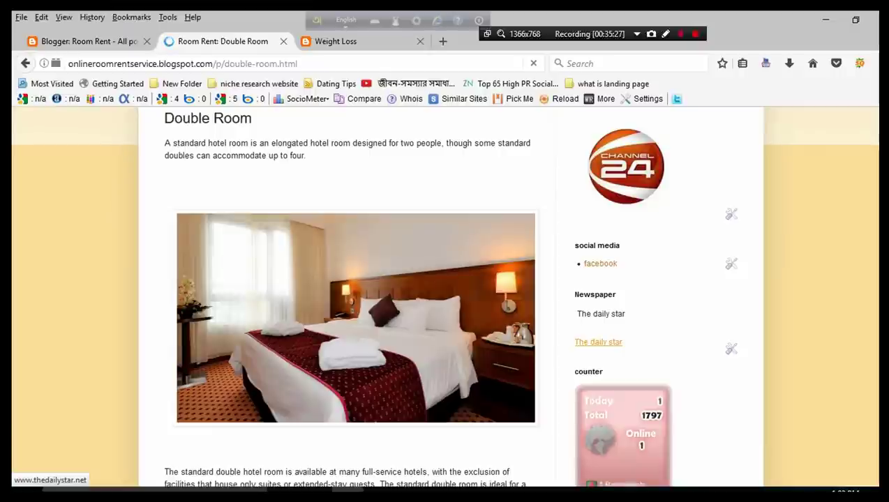
pyautogui.scroll(-2, 600, 339)
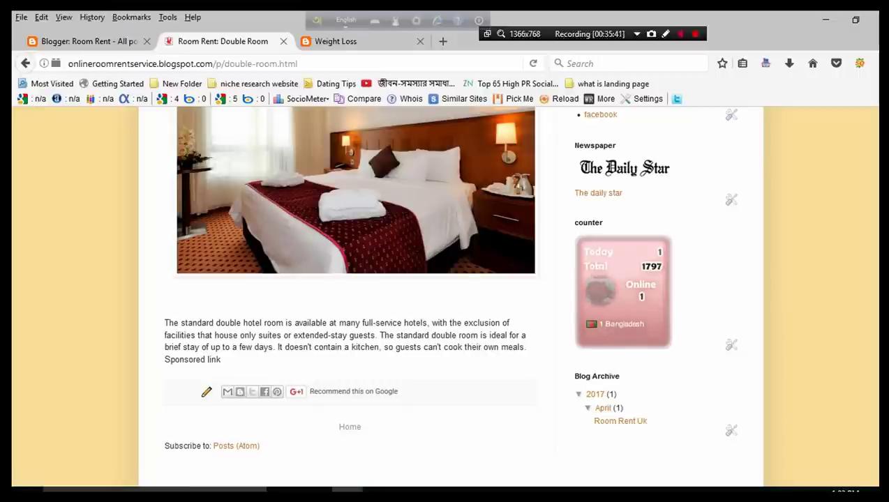
pyautogui.click(87, 42)
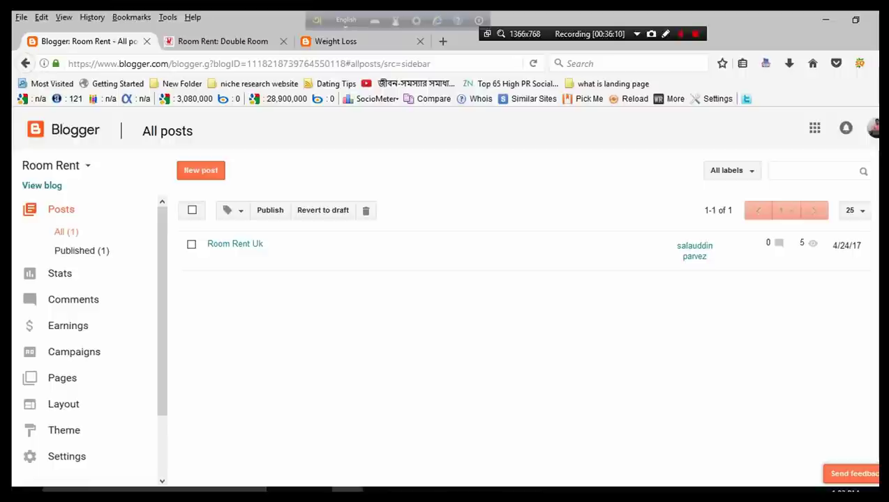
# - Switch the dashboard to the Beauty Tips blog and open its live site
pyautogui.click(56, 165)
pyautogui.click(41, 319)
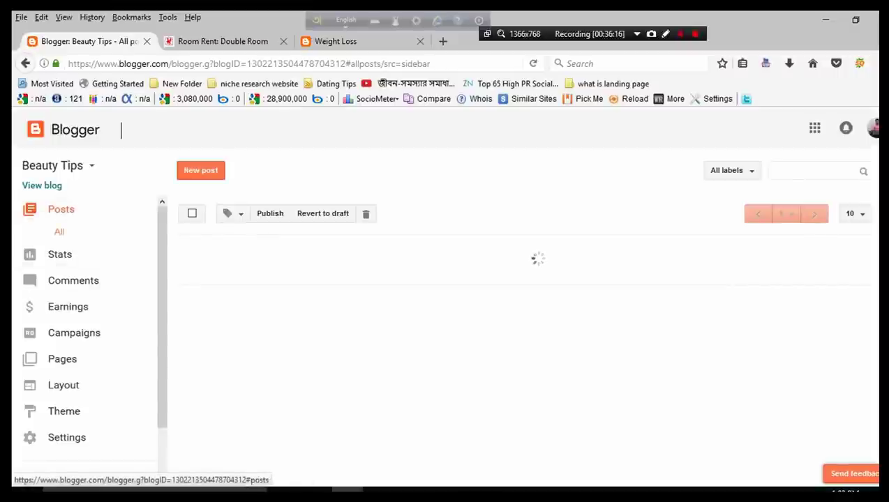
pyautogui.click(42, 186)
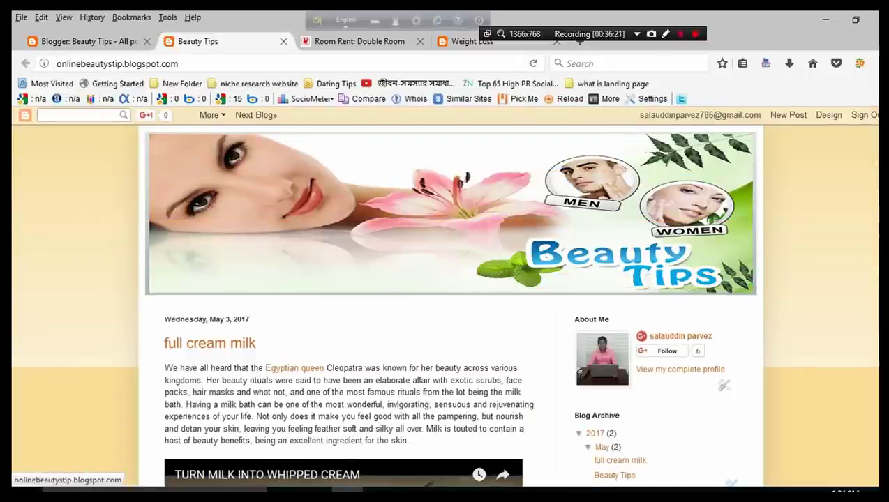
# - Scroll through the Beauty Tips posts and pause the embedded milk video at 0:10
pyautogui.scroll(-3, 443, 297)
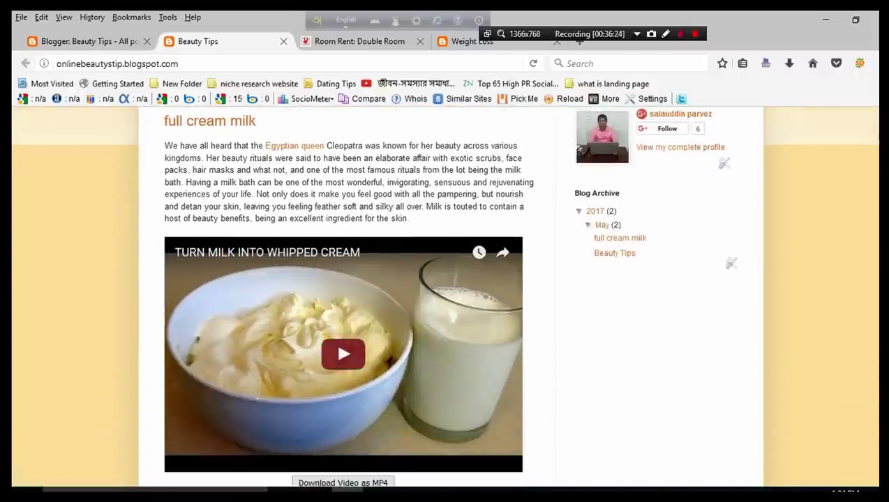
pyautogui.scroll(-10, 443, 297)
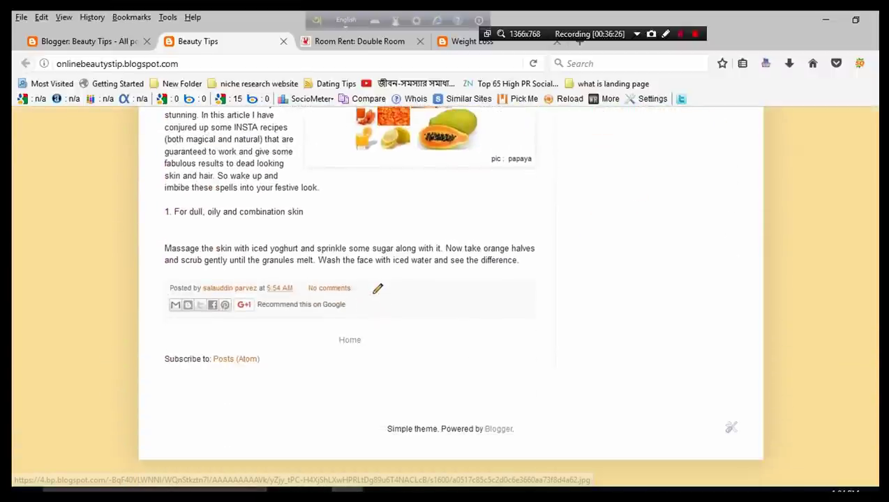
pyautogui.scroll(5, 443, 297)
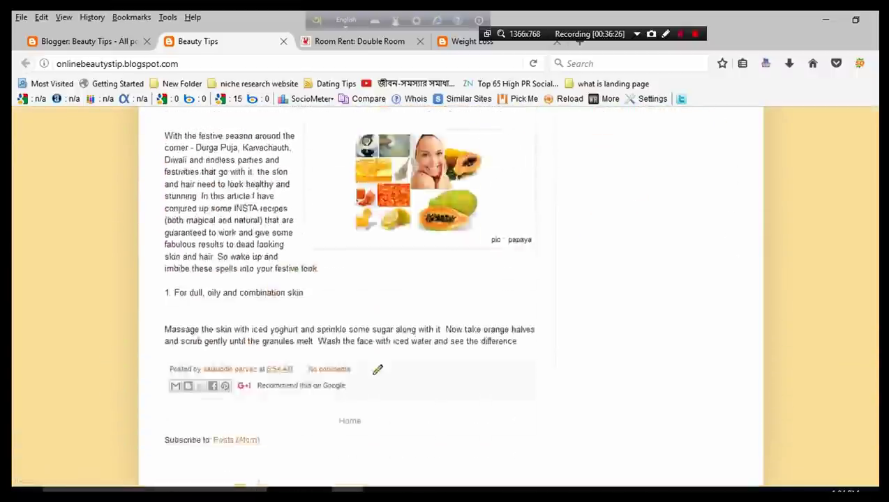
pyautogui.scroll(7, 443, 296)
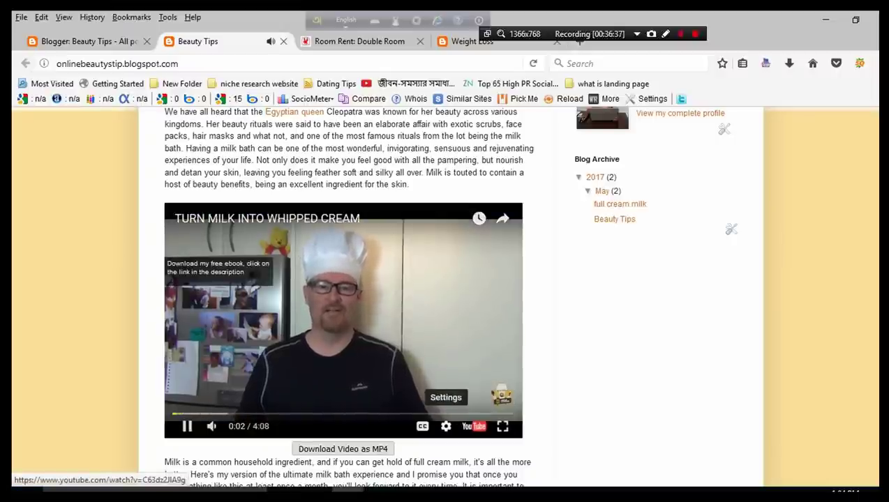
pyautogui.scroll(5, 488, 390)
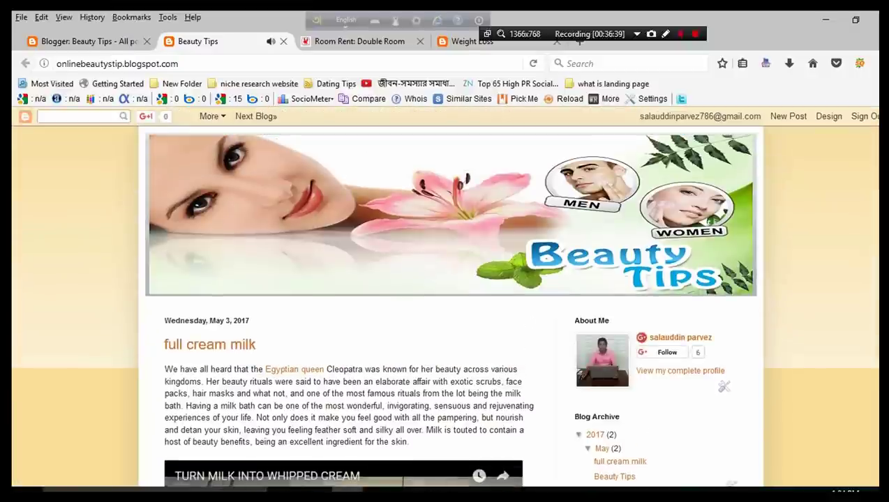
pyautogui.scroll(-15, 446, 279)
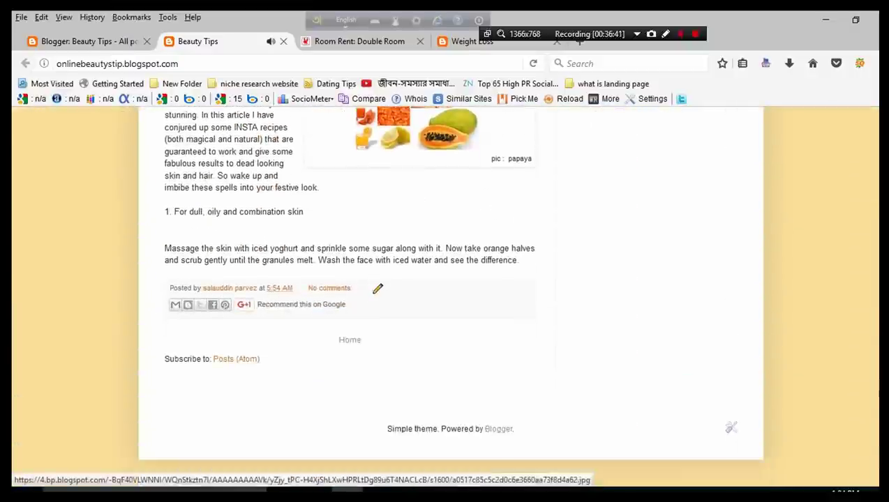
pyautogui.scroll(12, 447, 300)
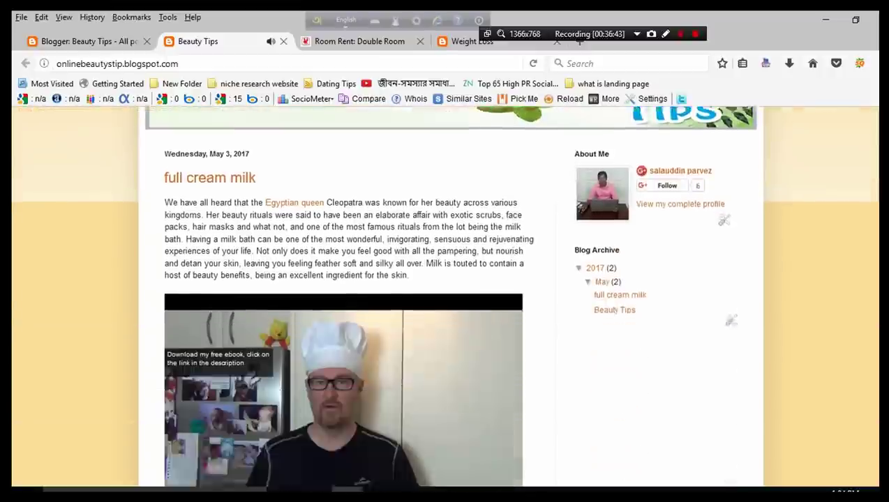
pyautogui.scroll(-1, 446, 300)
pyautogui.press('space')
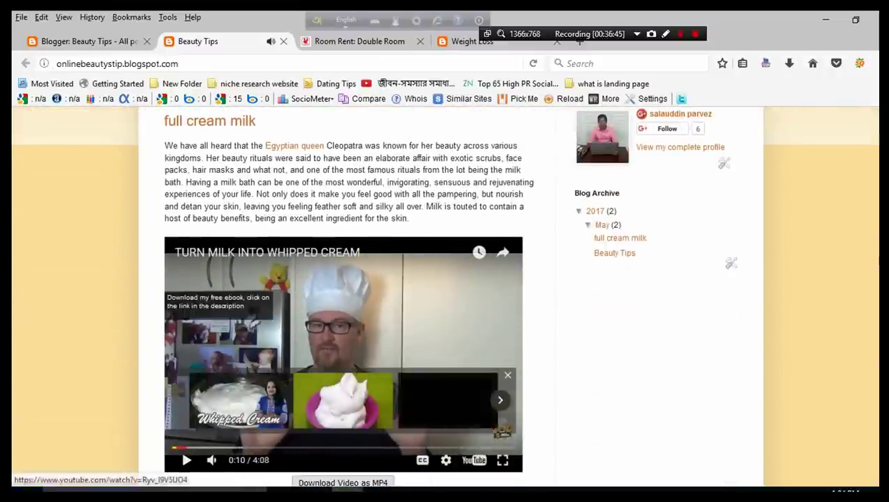
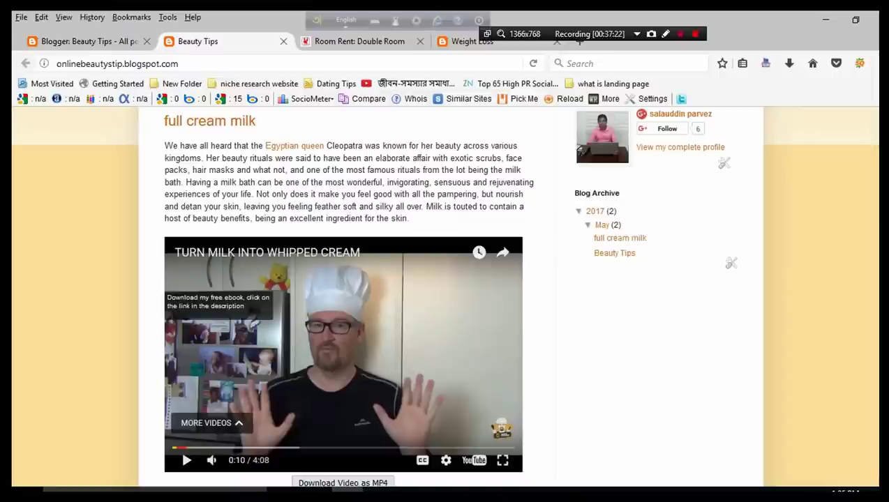
# - Switch the Blogger dashboard from Beauty Tips to the Weight Loss blog
pyautogui.press('F5')
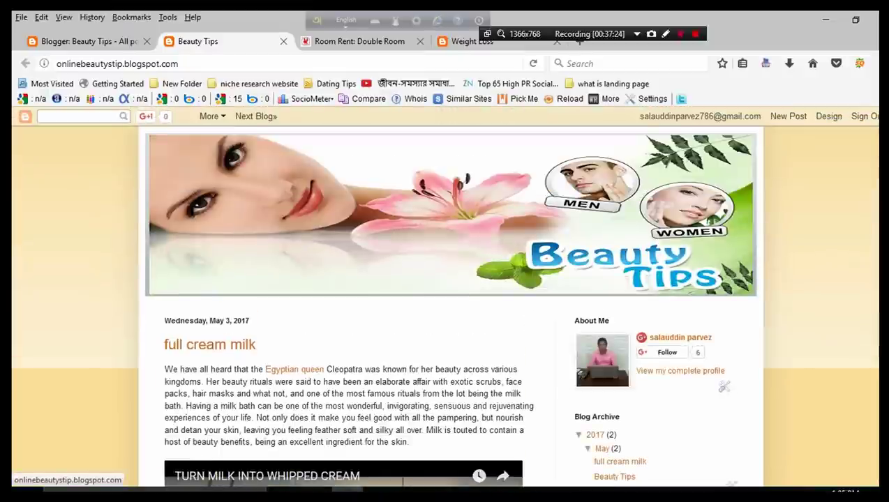
pyautogui.hotkey('ctrl', 'shift', 'Tab')
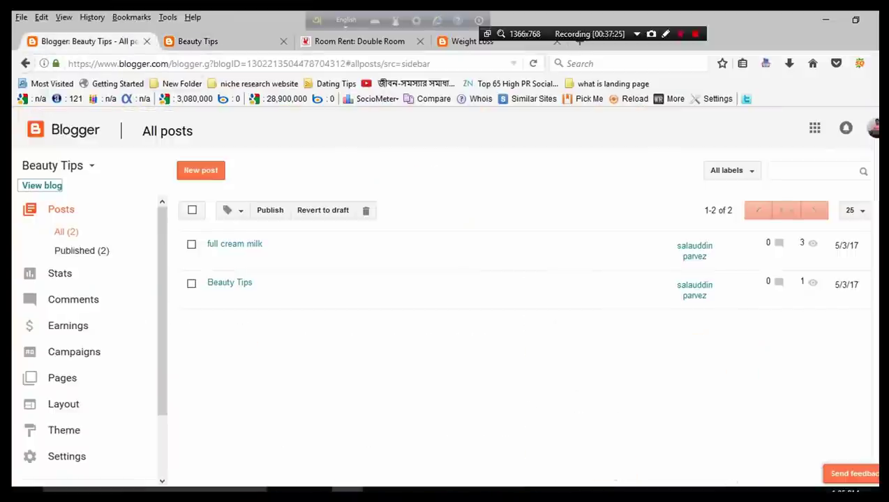
pyautogui.hotkey('shift', 'Tab')
pyautogui.press('Return')
pyautogui.press('Up')
pyautogui.press('Return')
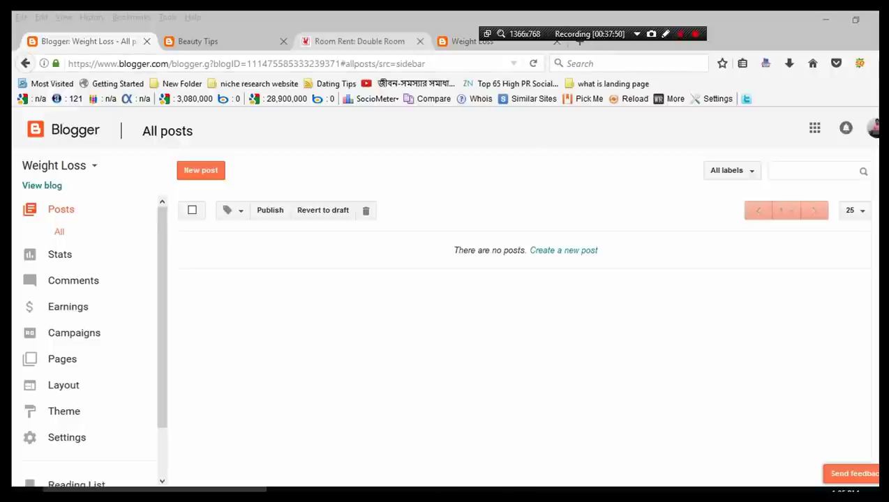
# - Close the Room Rent and Beauty Tips tabs and open a blank new tab
pyautogui.click(359, 41)
pyautogui.click(420, 41)
pyautogui.click(230, 42)
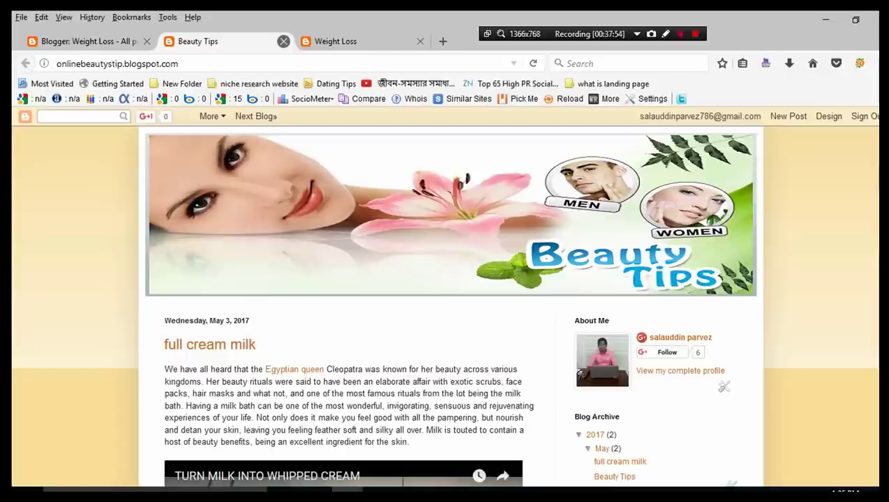
pyautogui.click(283, 41)
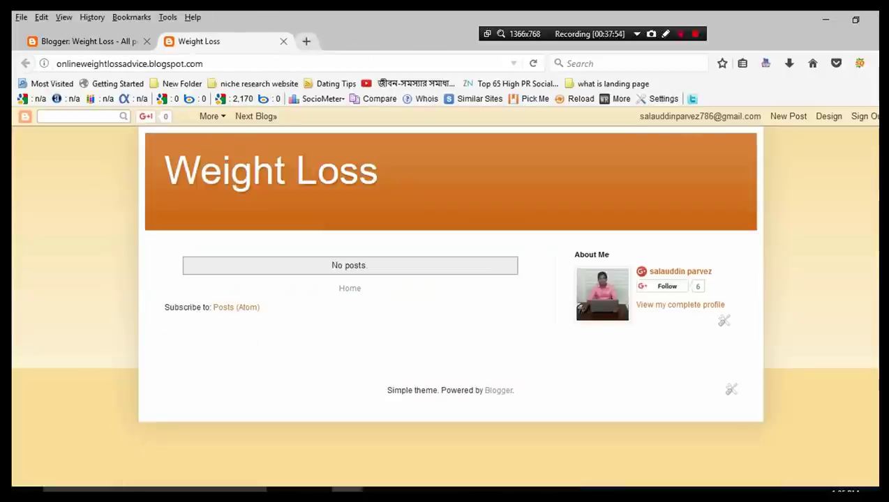
pyautogui.hotkey('ctrl', 't')
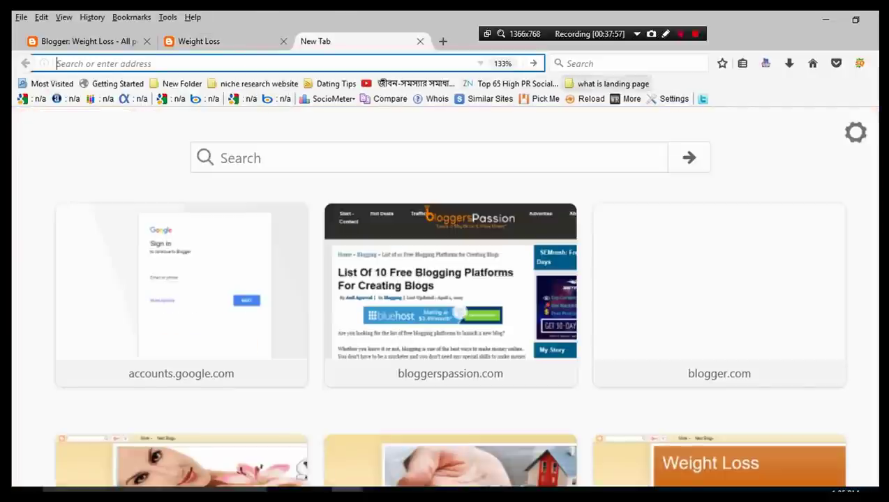
# - Google 'weight loss' and open Health.com's '16 Ways to Lose Weight Fast' article
pyautogui.click(614, 63)
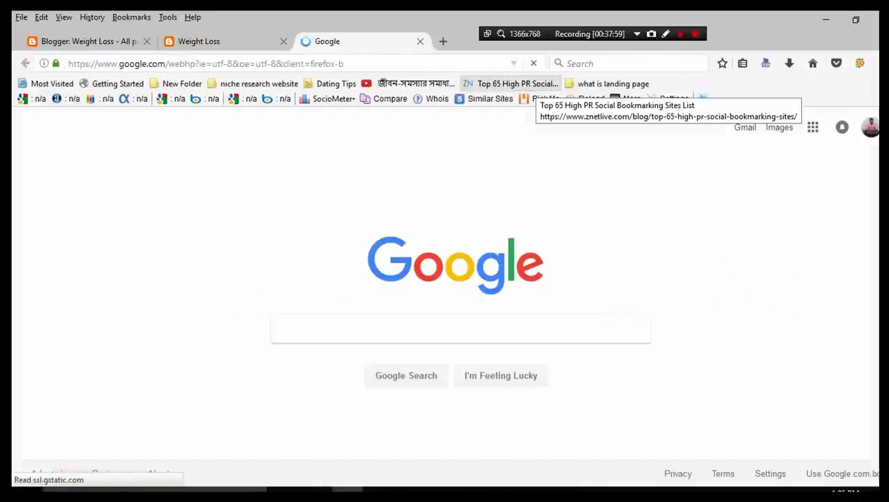
pyautogui.click(84, 41)
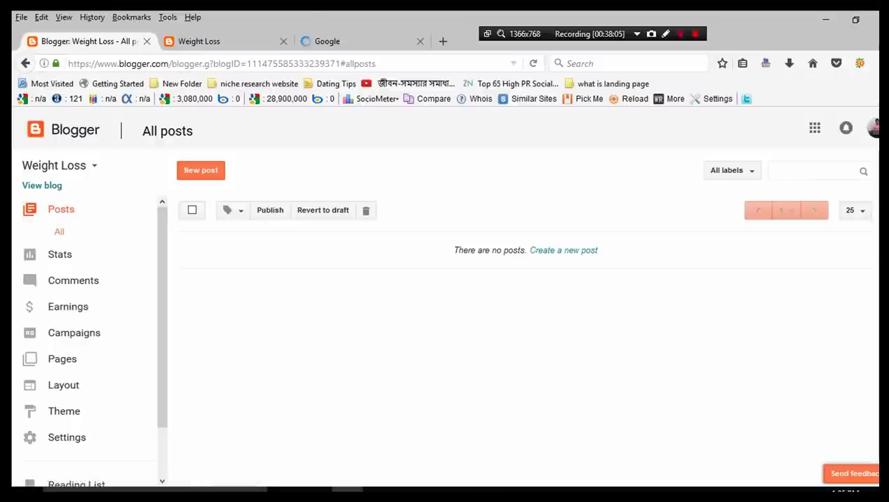
pyautogui.click(352, 42)
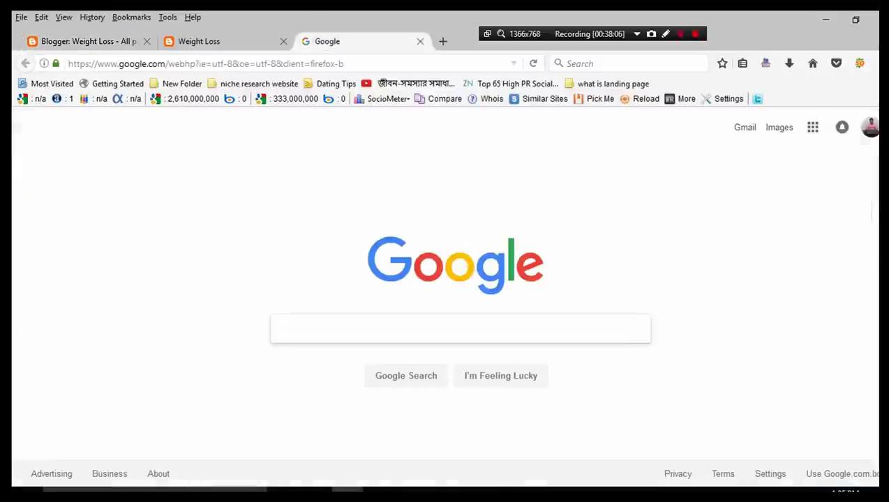
pyautogui.write('w')
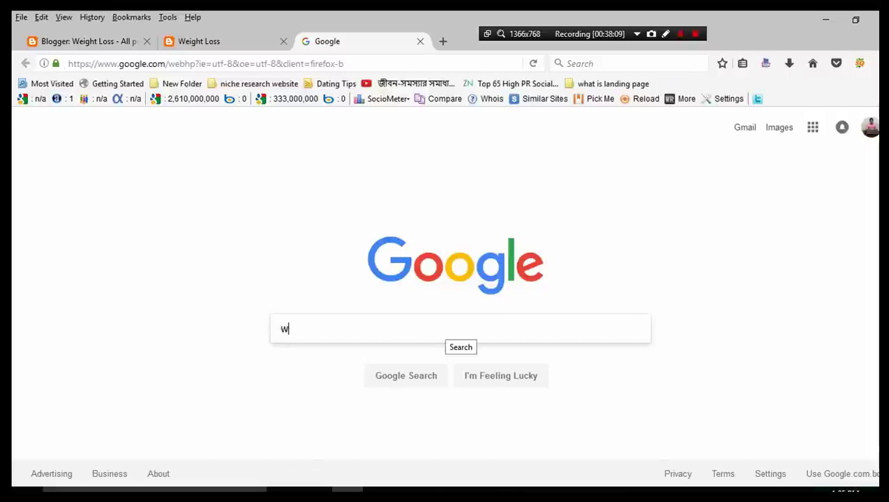
pyautogui.write('eight ')
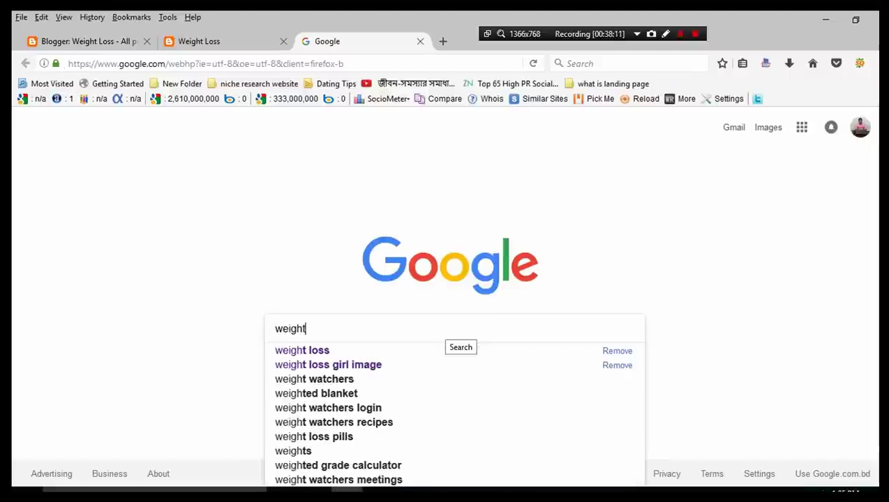
pyautogui.write('loss')
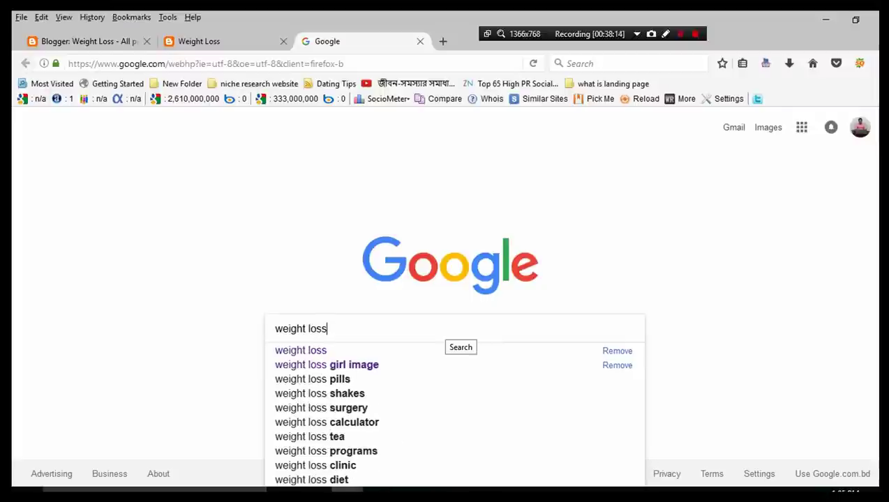
pyautogui.press('Return')
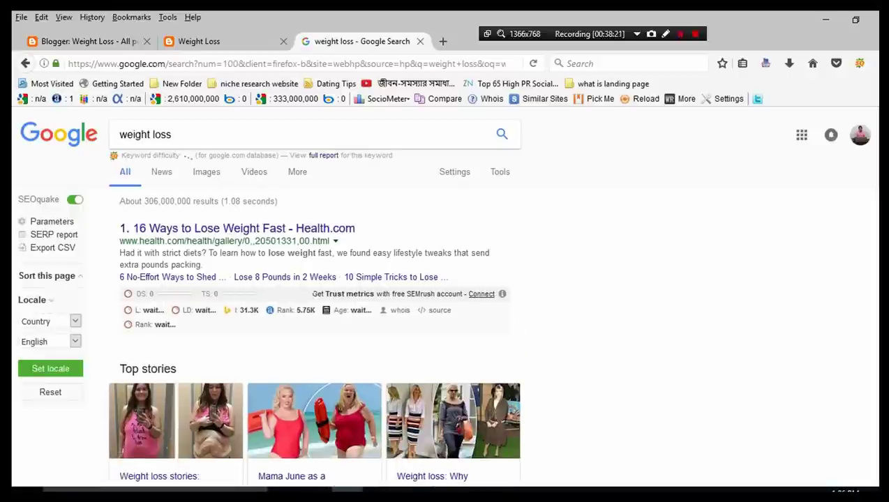
pyautogui.scroll(-8, 390, 221)
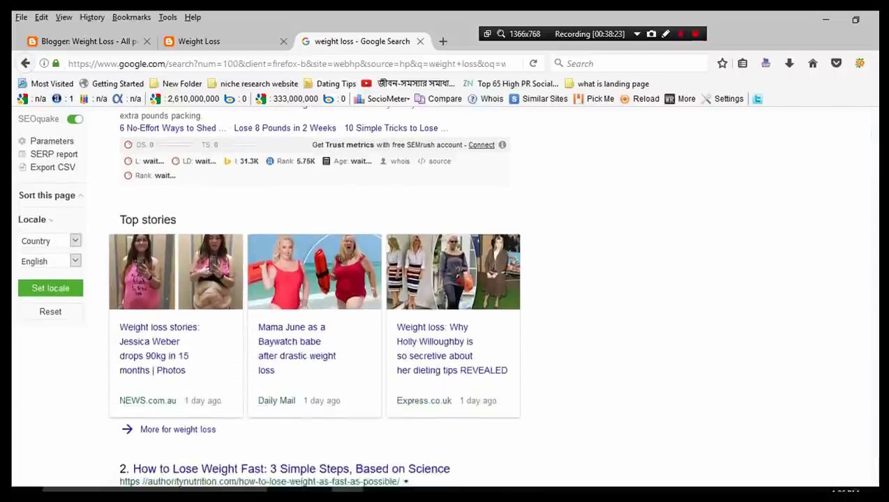
pyautogui.scroll(10, 390, 220)
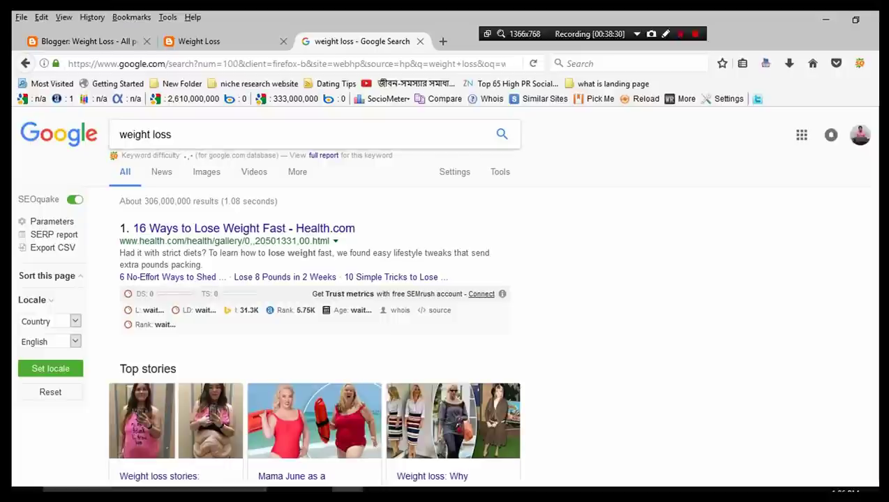
pyautogui.click(244, 228)
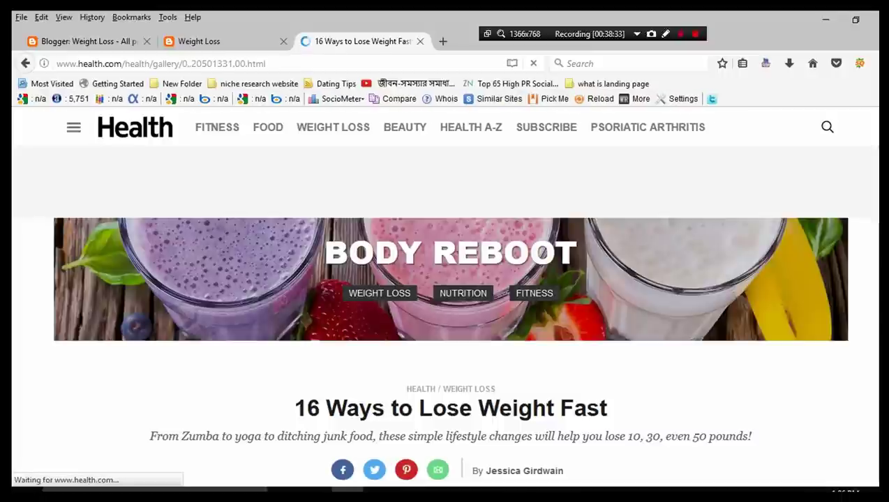
# - Read through the 16 Ways article and open the 'Why You're Not Losing Belly Fat' video
pyautogui.scroll(-3, 447, 349)
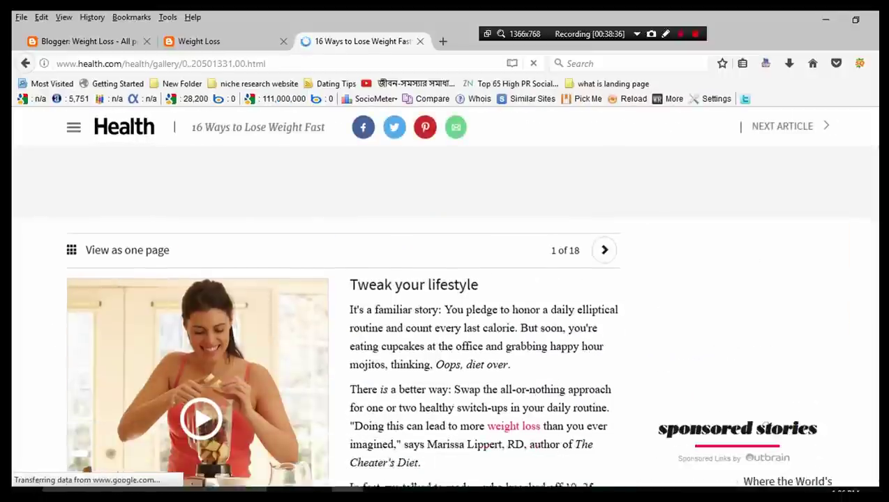
pyautogui.scroll(-10, 447, 348)
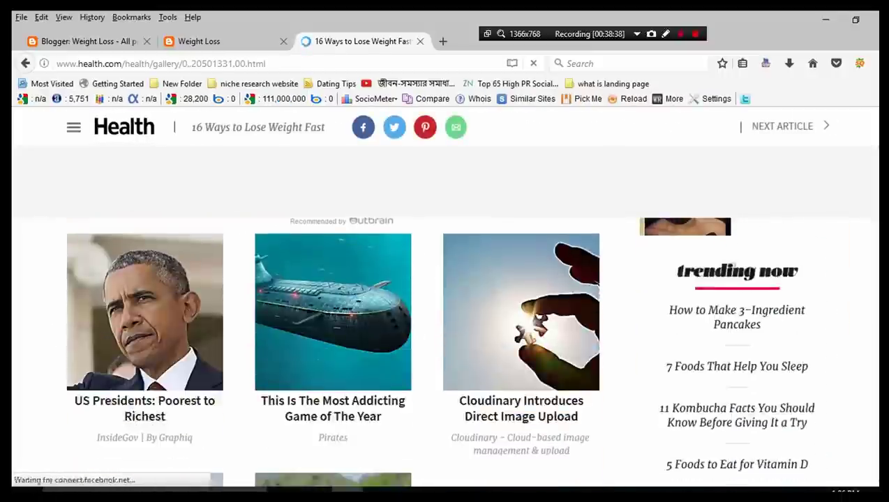
pyautogui.scroll(12, 447, 348)
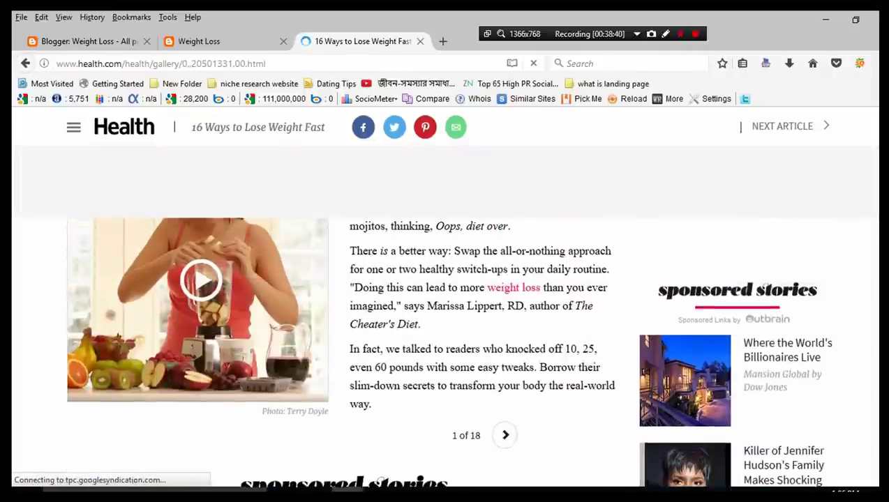
pyautogui.scroll(-10, 446, 349)
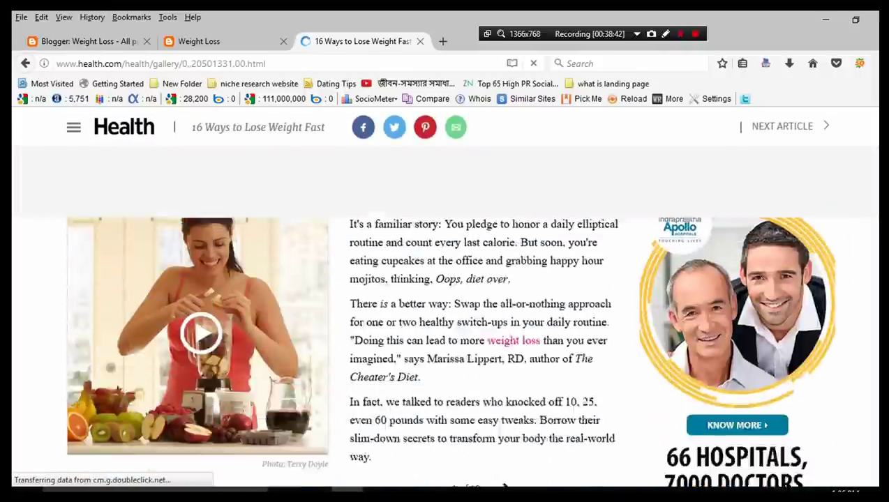
pyautogui.scroll(-3, 446, 348)
pyautogui.scroll(10, 446, 349)
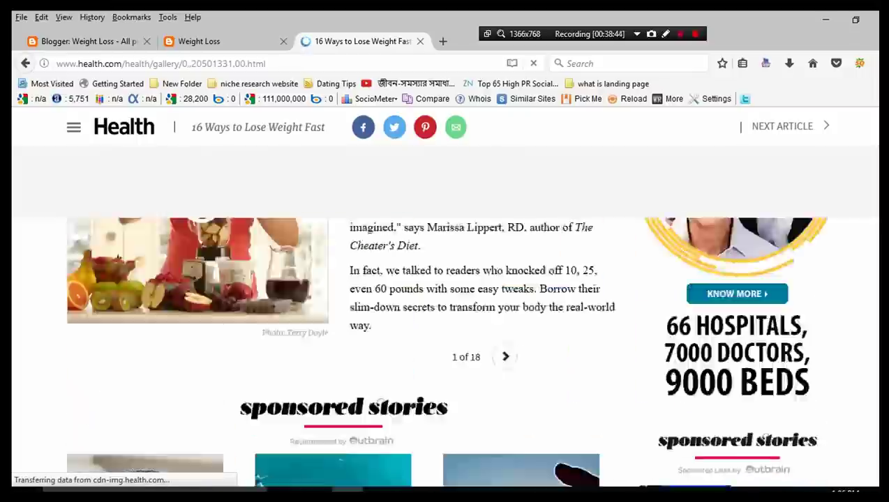
pyautogui.scroll(-6, 446, 348)
pyautogui.scroll(3, 446, 314)
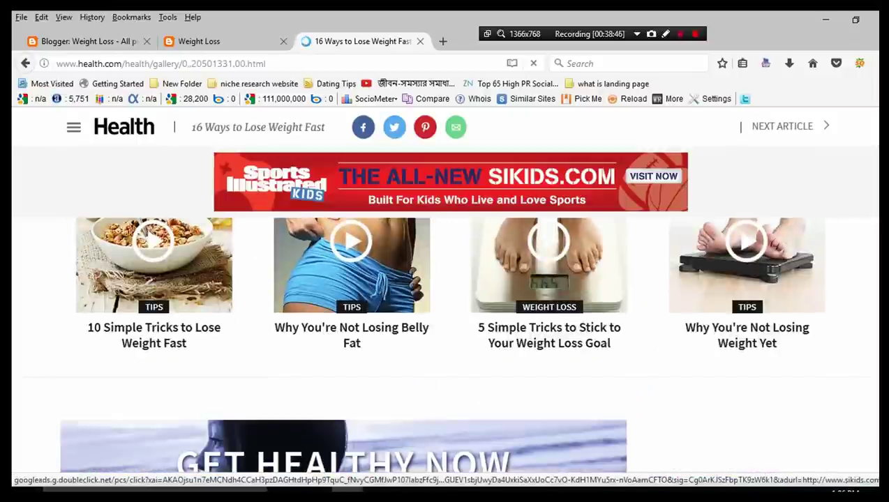
pyautogui.click(352, 328)
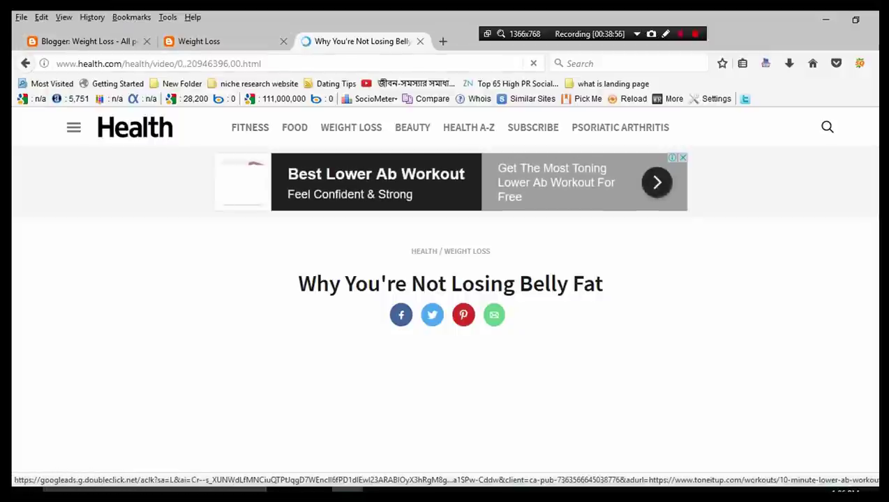
# - Go from the belly-fat video page to Health.com's Weight Loss section
pyautogui.scroll(-10, 447, 314)
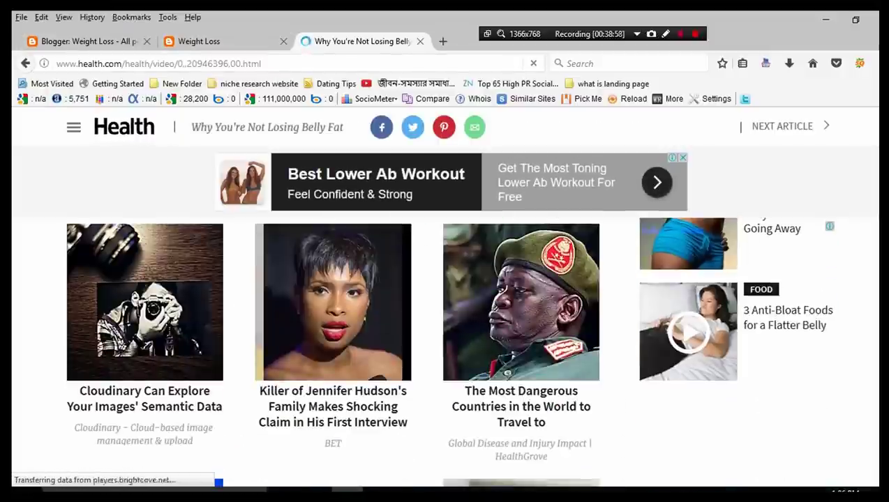
pyautogui.scroll(10, 447, 314)
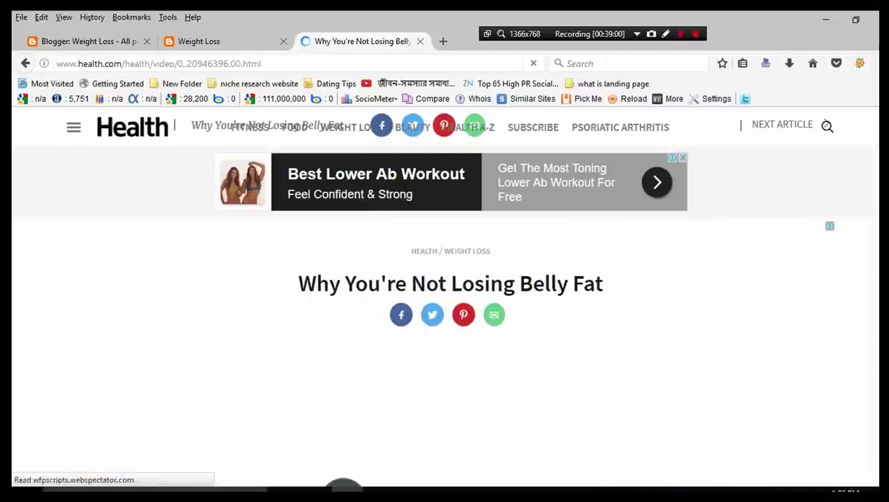
pyautogui.click(351, 127)
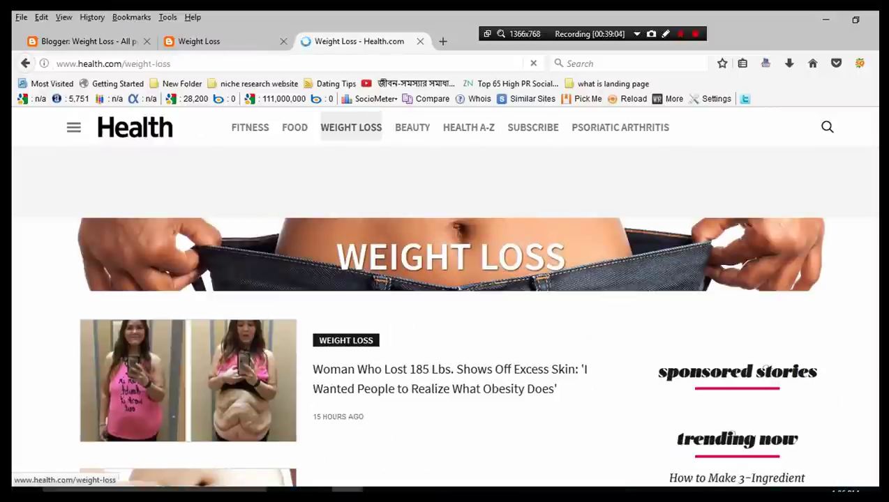
# - Open the story 'Woman Who Lost 185 Lbs. Shows Off Excess Skin' and read down it
pyautogui.scroll(-2, 450, 349)
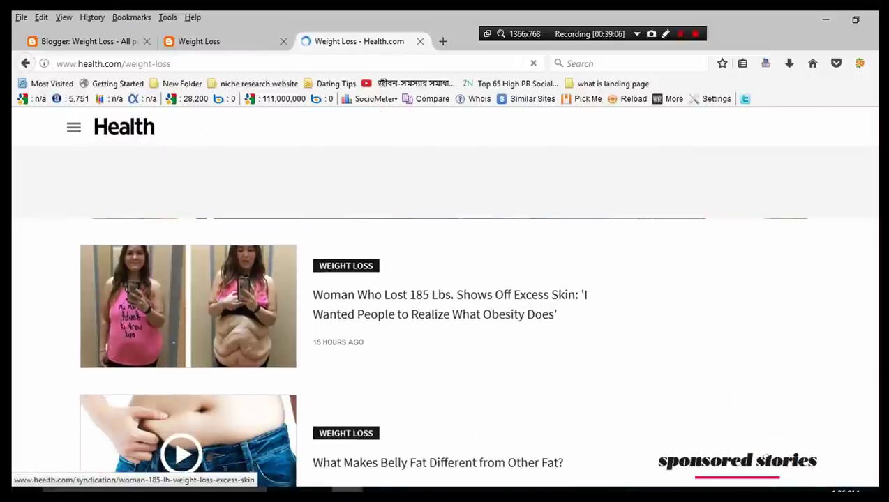
pyautogui.click(450, 304)
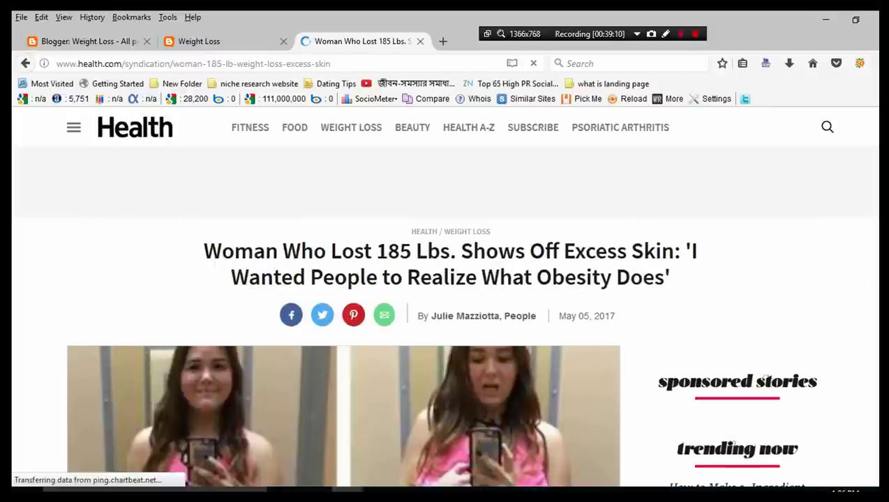
pyautogui.scroll(-2, 342, 390)
pyautogui.scroll(-5, 342, 349)
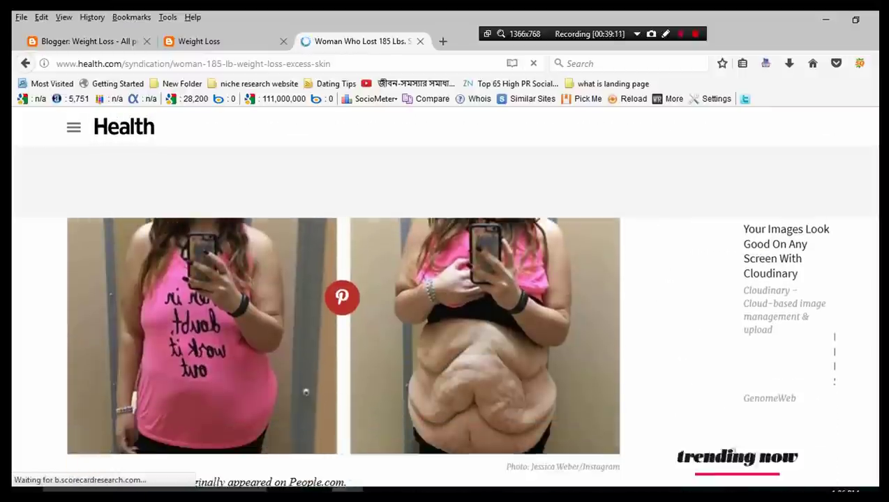
pyautogui.scroll(-10, 342, 349)
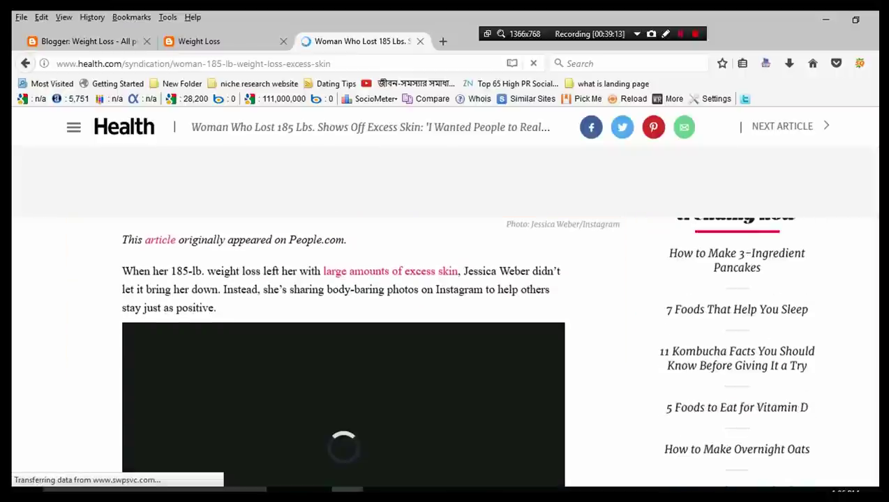
pyautogui.scroll(-9, 342, 349)
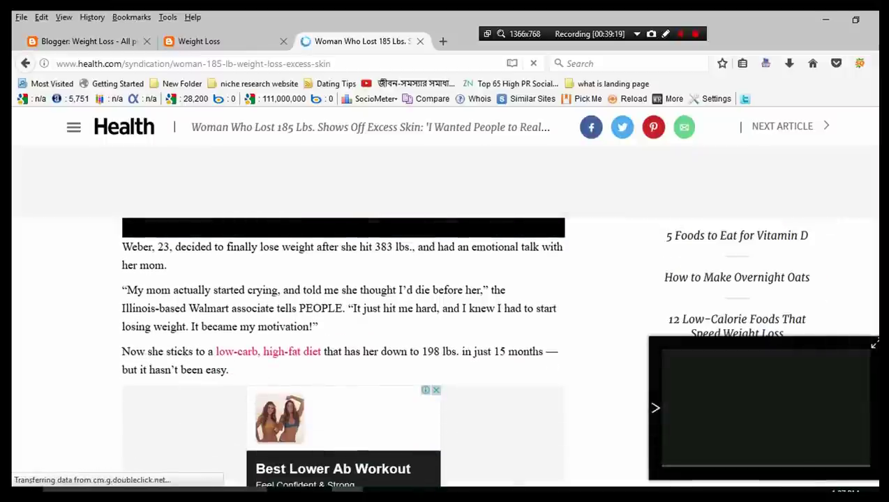
# - Select the three paragraphs from 'Weber, 23' through 'hasn't been easy.'
pyautogui.scroll(-2, 341, 314)
pyautogui.scroll(-10, 342, 314)
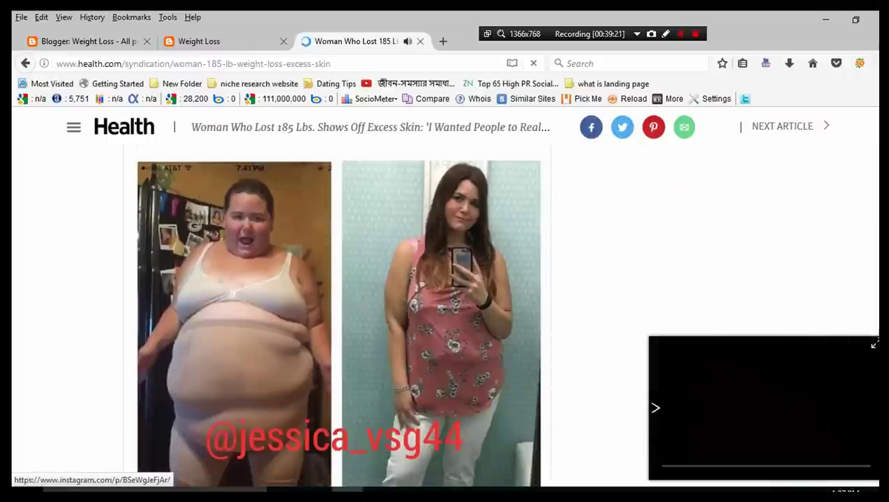
pyautogui.scroll(10, 342, 314)
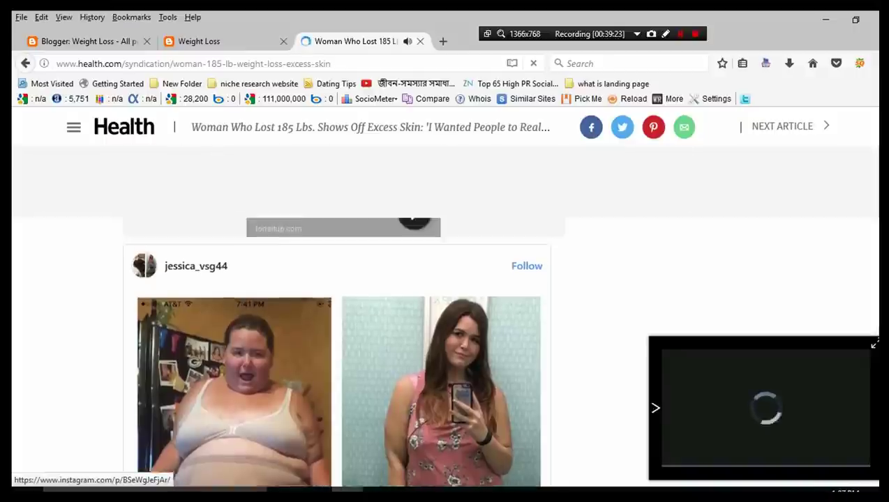
pyautogui.scroll(4, 342, 314)
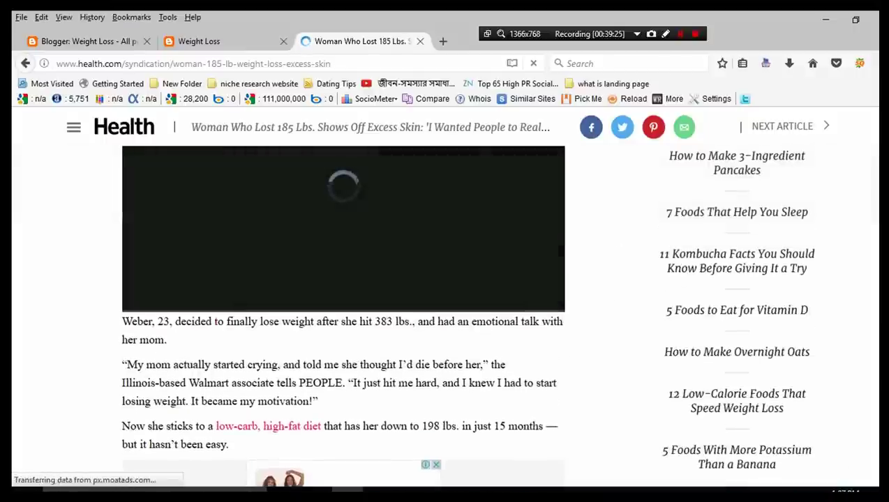
pyautogui.moveTo(122, 322); pyautogui.dragTo(229, 444)
pyautogui.hotkey('ctrl', 'c')
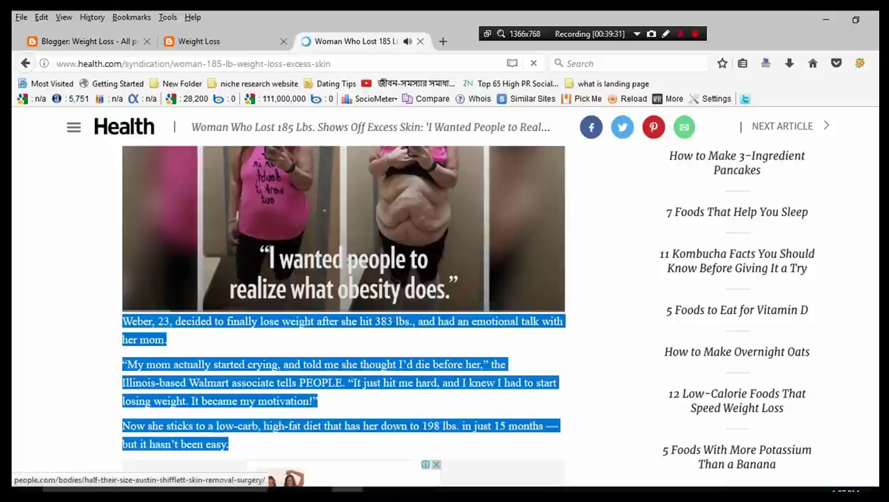
# - Paste the copied paragraphs into a new Notepad document, then close it with Don't Save
pyautogui.press('super+s')
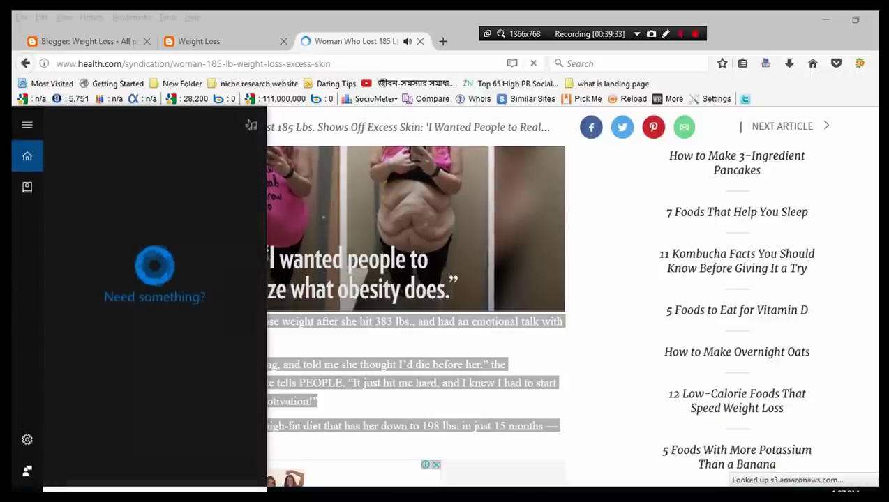
pyautogui.write('no')
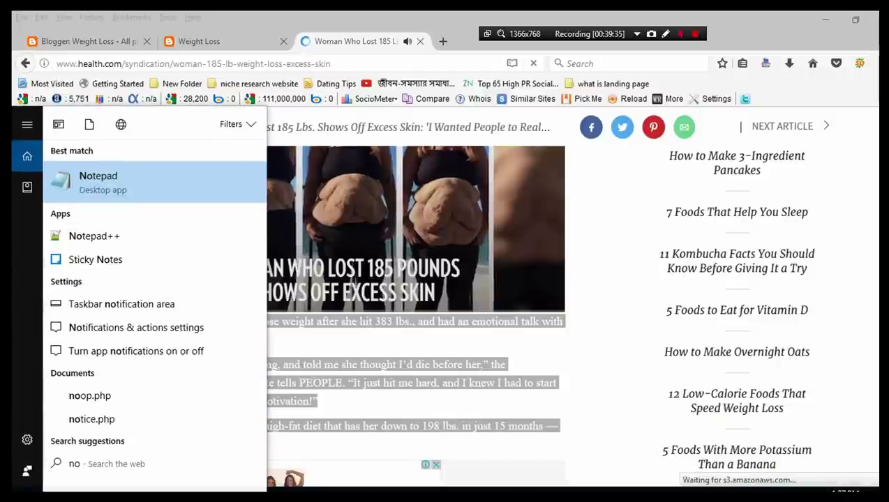
pyautogui.press('Return')
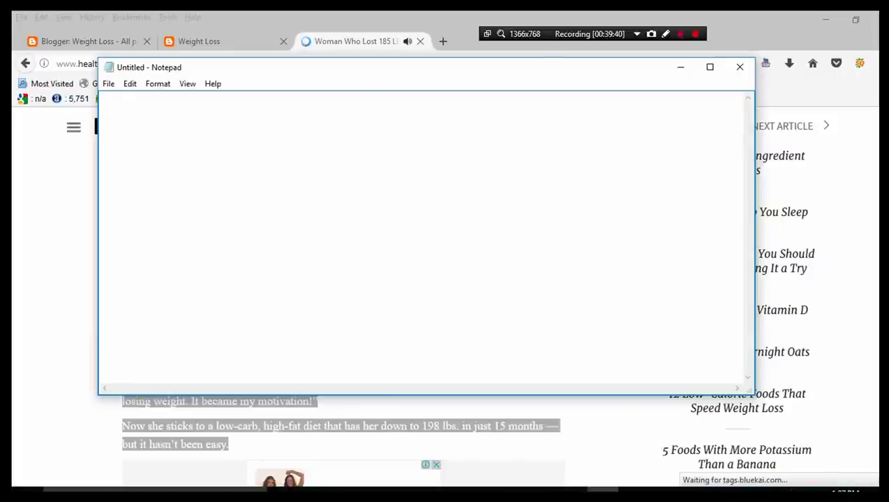
pyautogui.hotkey('ctrl', 'v')
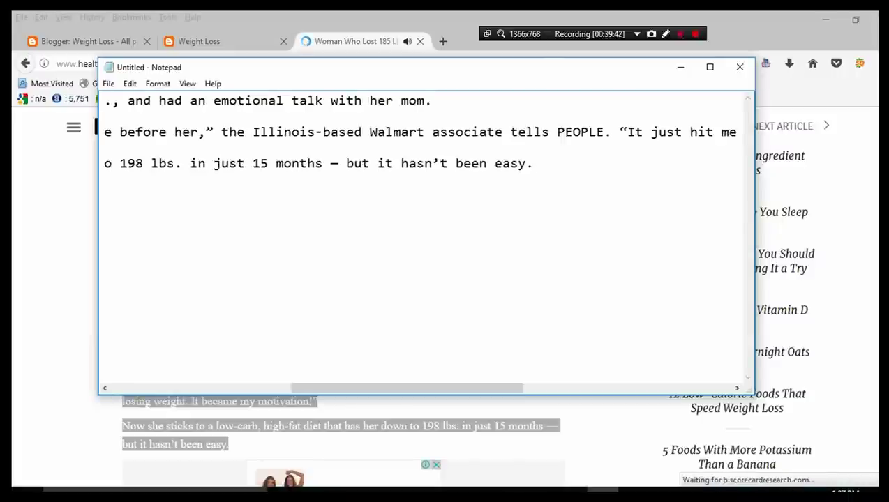
pyautogui.hotkey('ctrl', 'a')
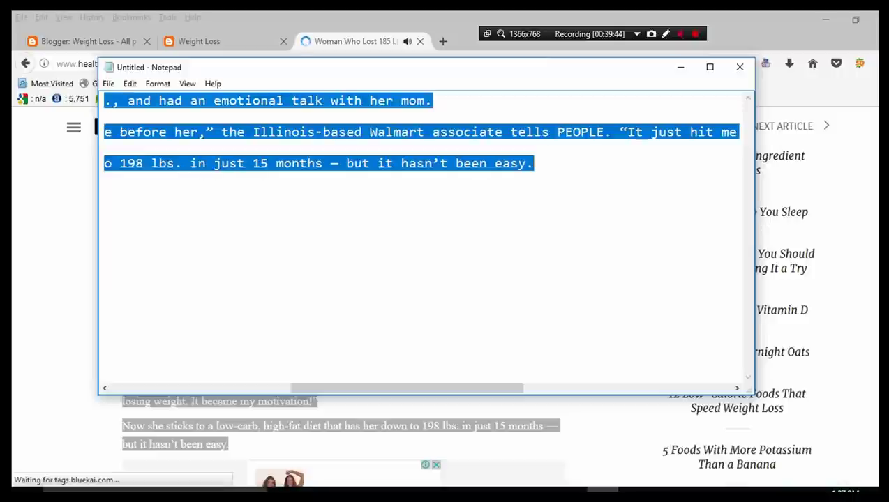
pyautogui.click(739, 67)
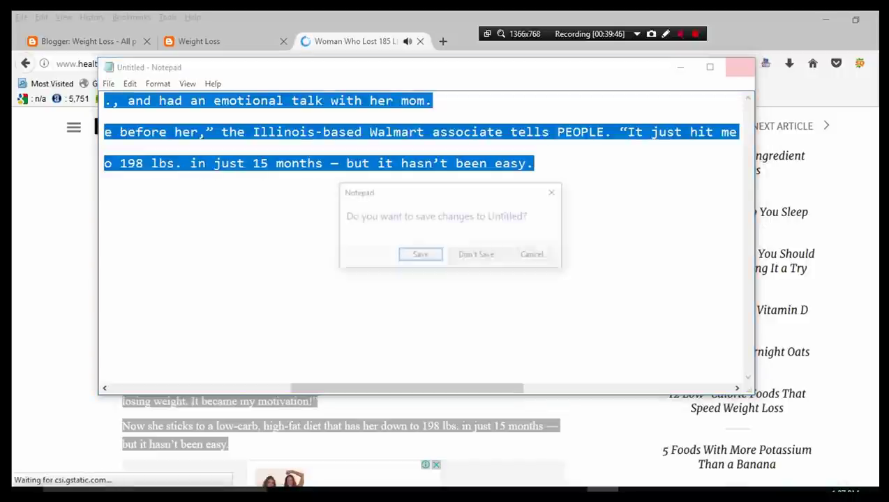
pyautogui.click(477, 256)
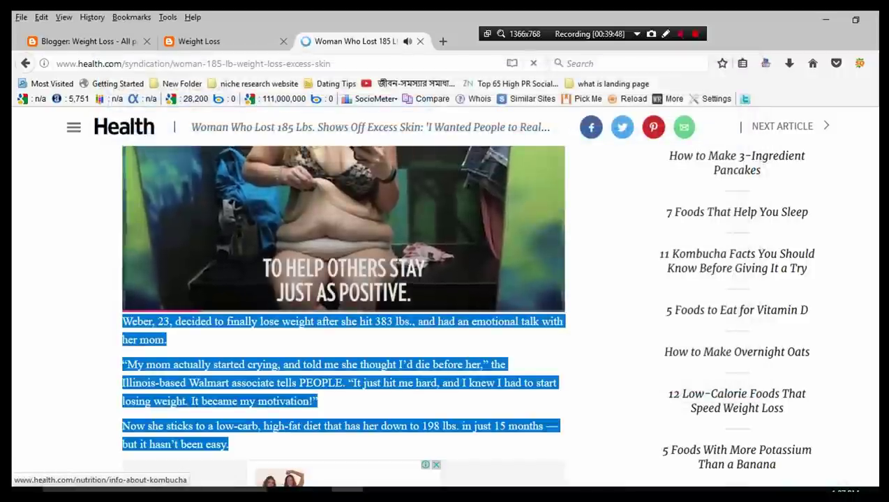
# - Browse the '7 Foods That Help You Sleep' page, then return to the Weight Loss All posts tab
pyautogui.click(737, 212)
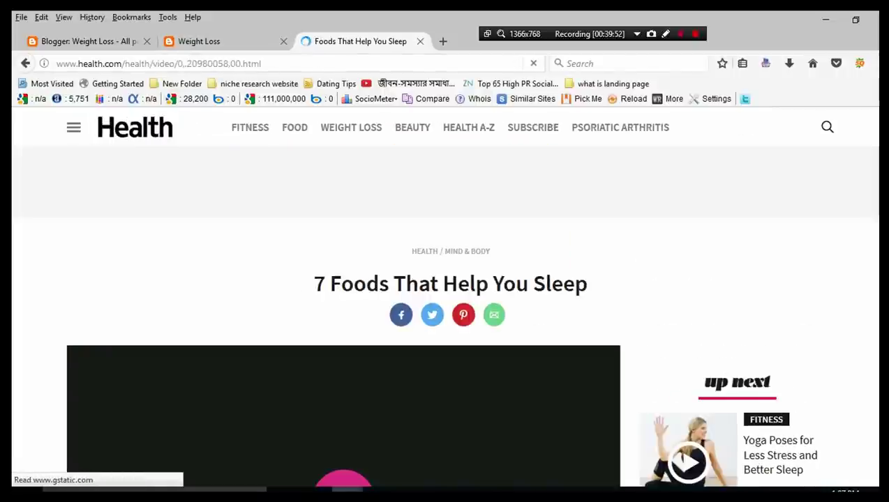
pyautogui.scroll(-2, 444, 314)
pyautogui.scroll(-4, 445, 314)
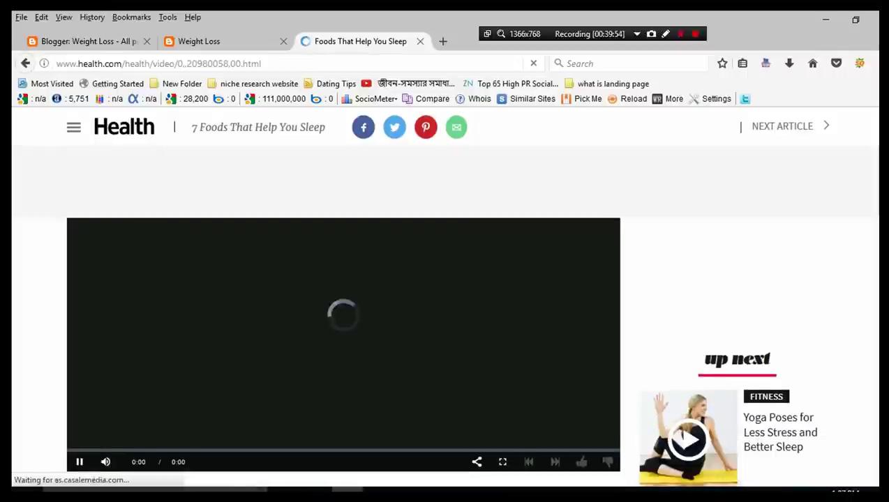
pyautogui.scroll(-7, 444, 314)
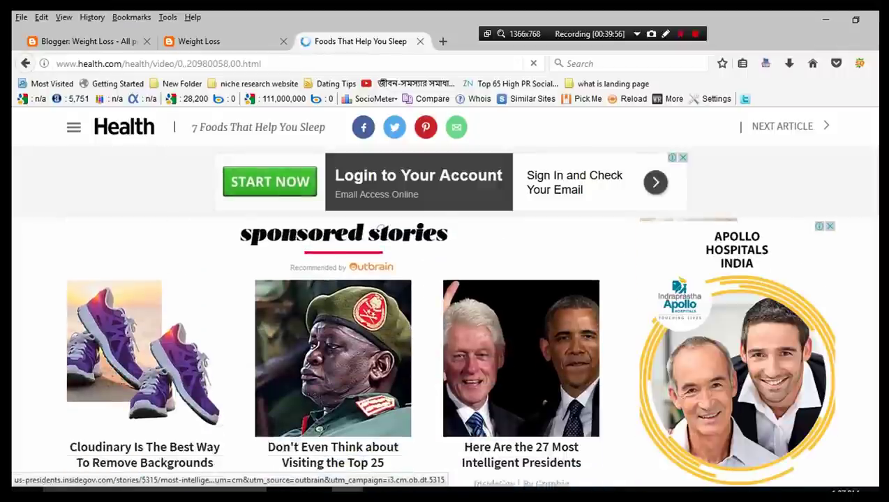
pyautogui.scroll(-5, 445, 314)
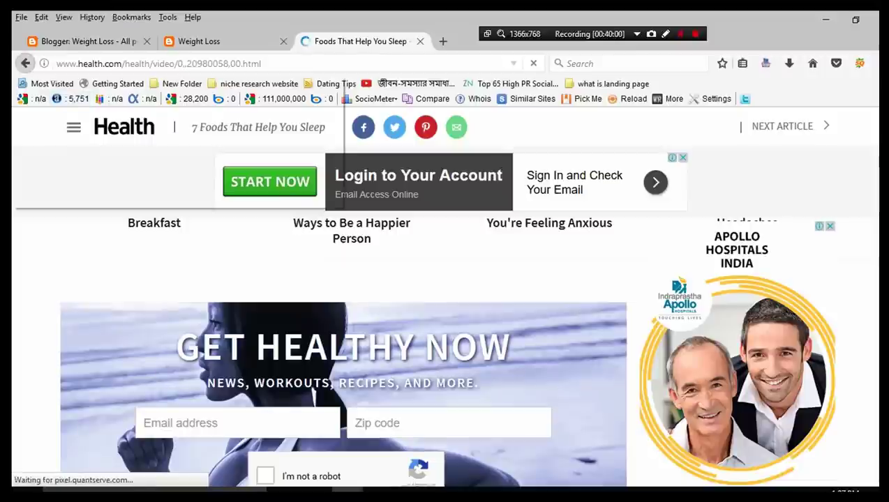
pyautogui.hotkey('ctrl', 'Tab')
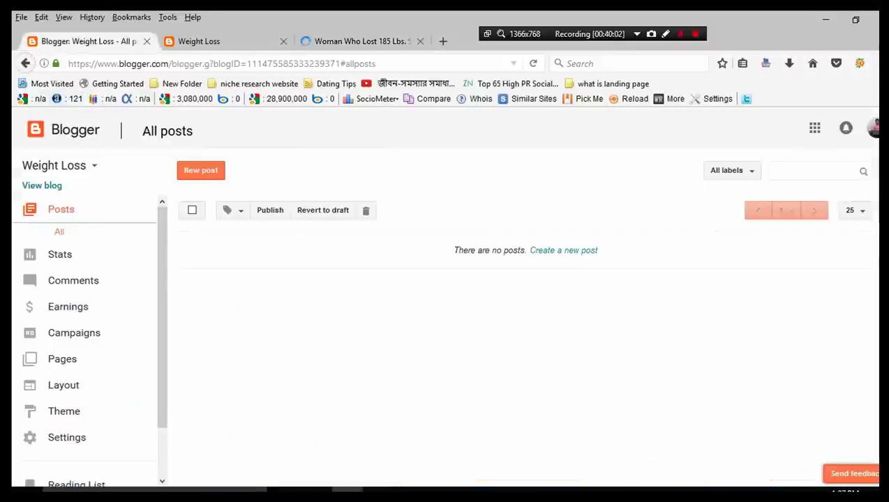
# - Start a new Weight Loss post and paste the three Weber paragraphs into its body
pyautogui.click(200, 170)
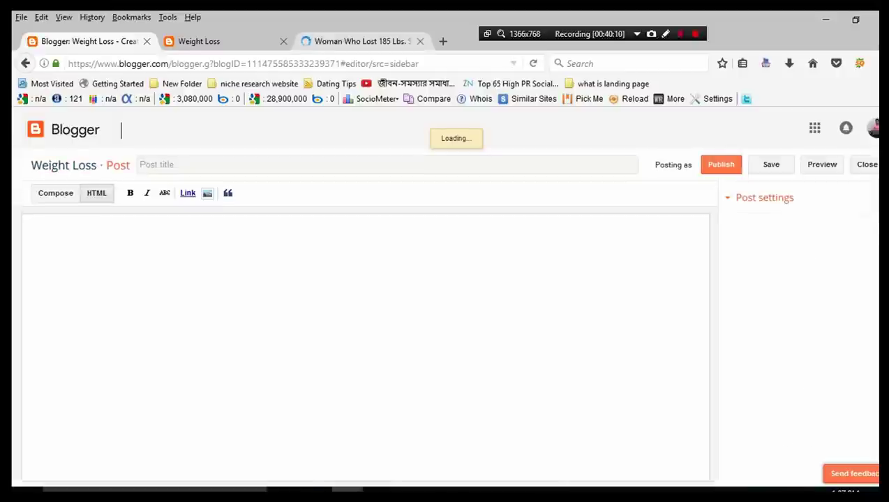
pyautogui.hotkey('ctrl', 'Tab')
pyautogui.hotkey('ctrl', 'Tab')
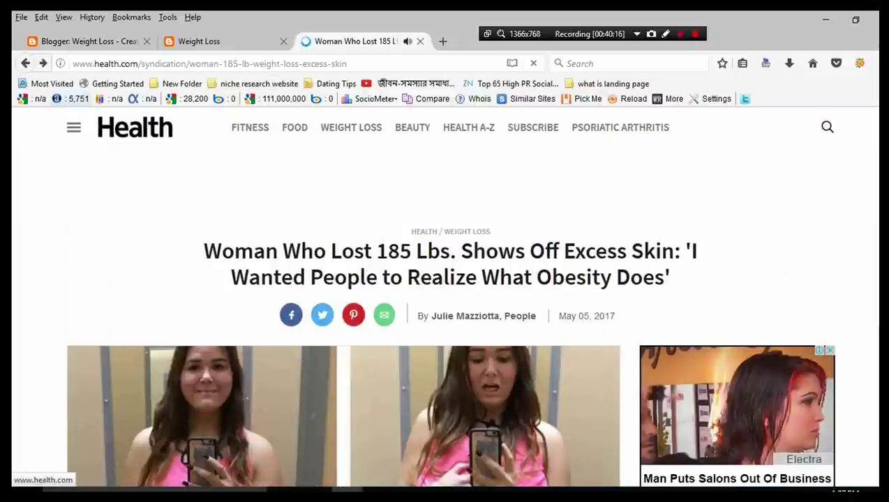
pyautogui.hotkey('ctrl', 'Tab')
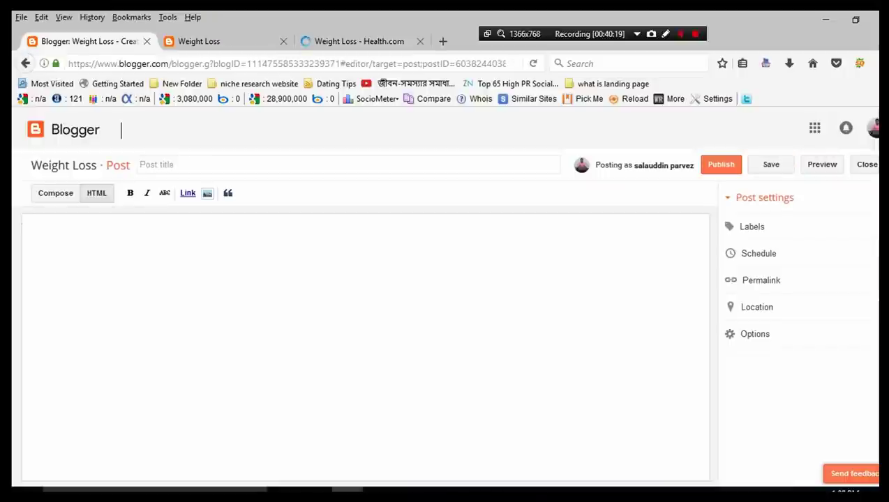
pyautogui.hotkey('ctrl', 'v')
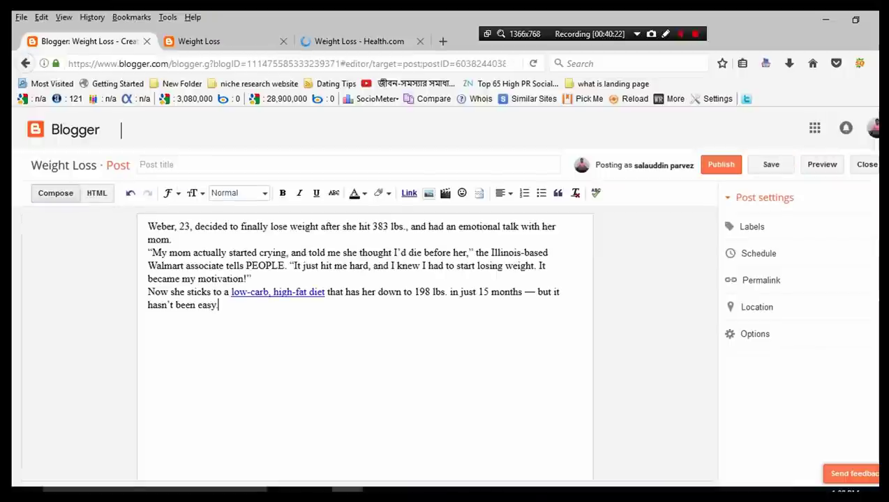
# - Select the linked 'low-carb, high-fat diet' text in the post body
pyautogui.click(307, 292)
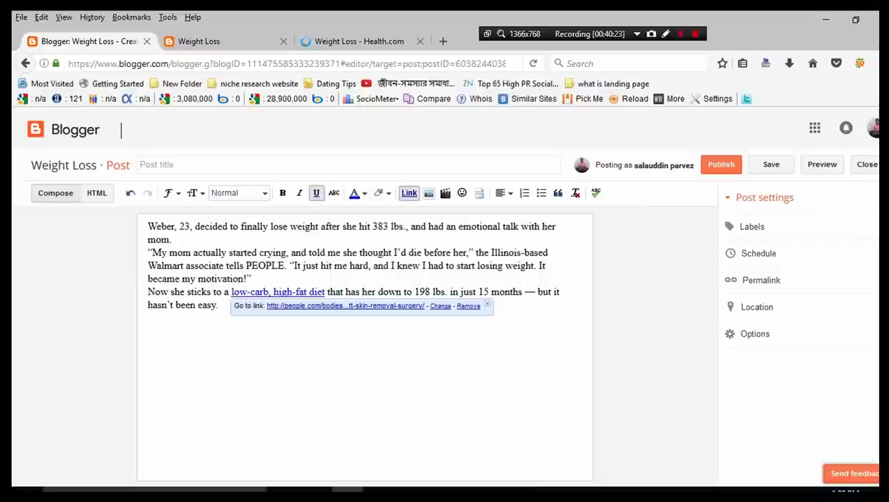
pyautogui.click(327, 291)
pyautogui.moveTo(327, 292); pyautogui.dragTo(223, 292)
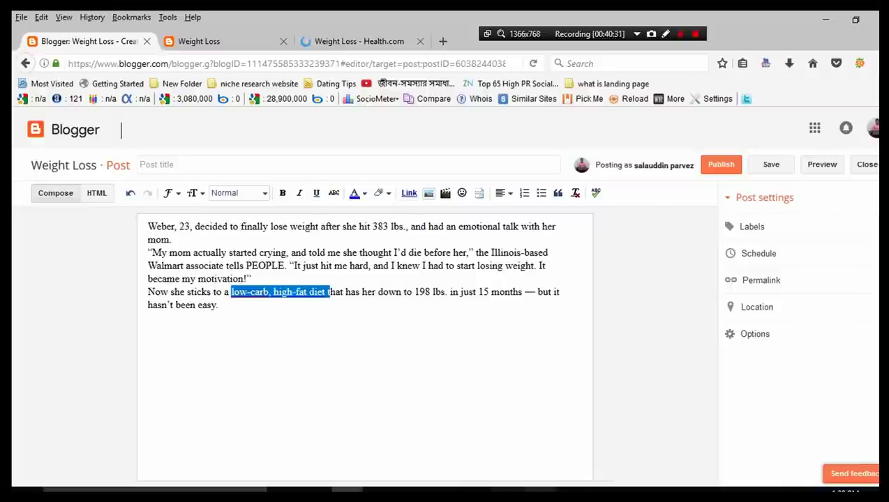
pyautogui.press('super')
# - Paste the 'low-carb, high-fat diet' phrase into Notepad as plain text, then discard it
pyautogui.write('n')
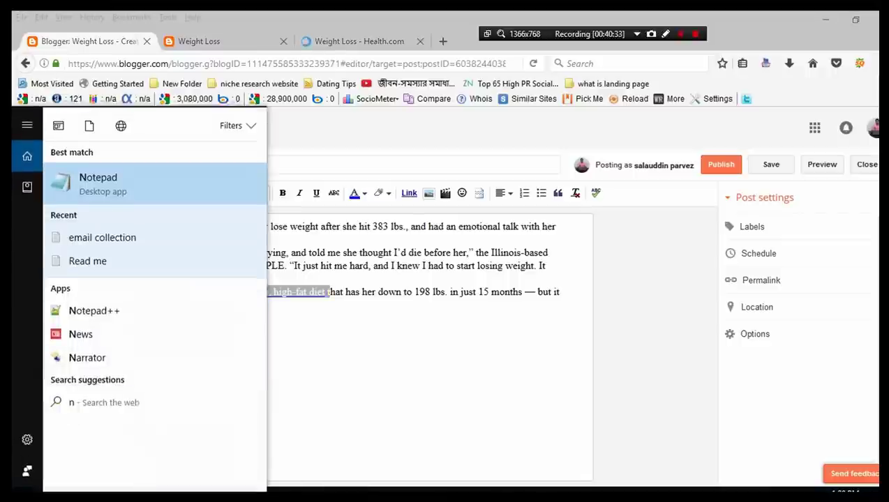
pyautogui.press('Return')
pyautogui.write('low-carb, high-fat diet t')
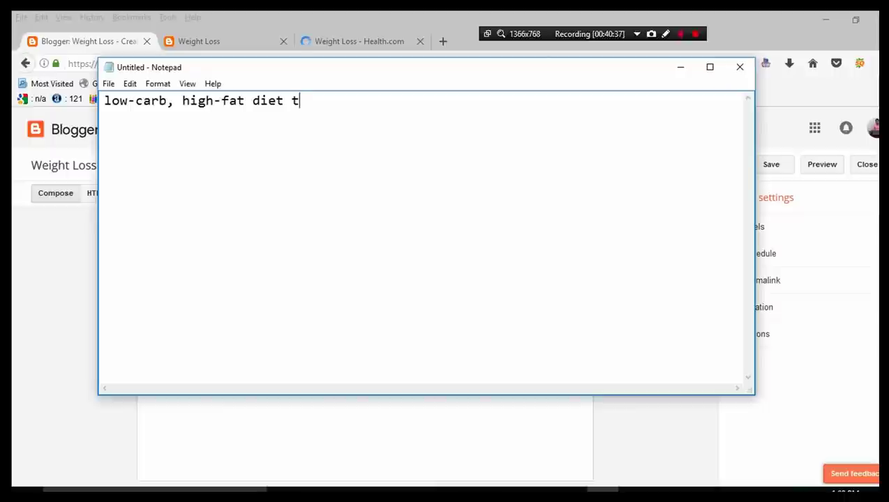
pyautogui.hotkey('ctrl', 'a')
pyautogui.hotkey('ctrl', 'c')
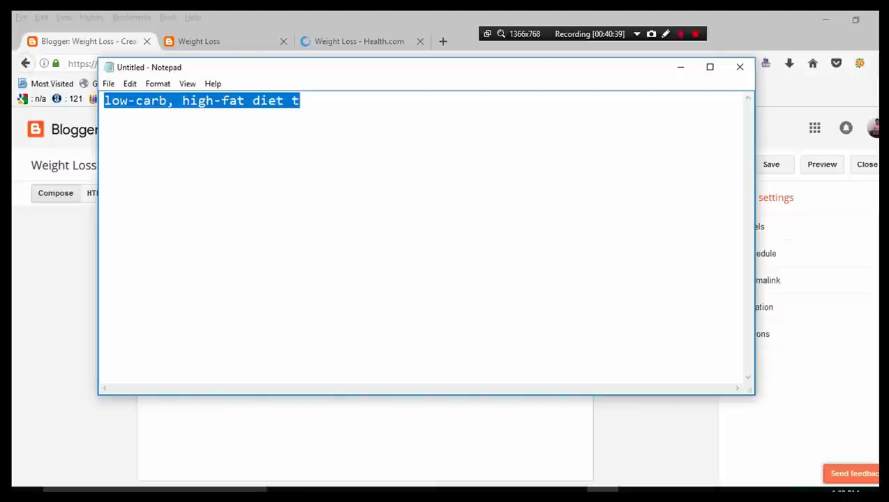
pyautogui.click(740, 66)
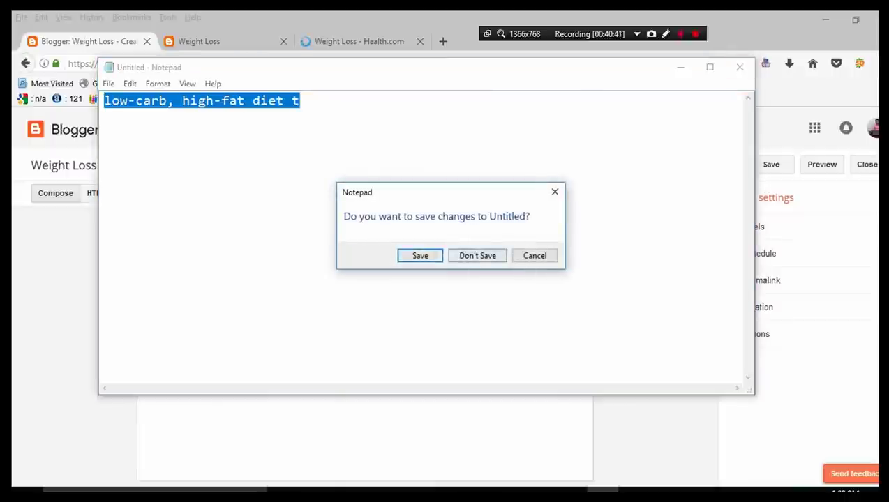
pyautogui.press('n')
pyautogui.moveTo(327, 292); pyautogui.dragTo(235, 293)
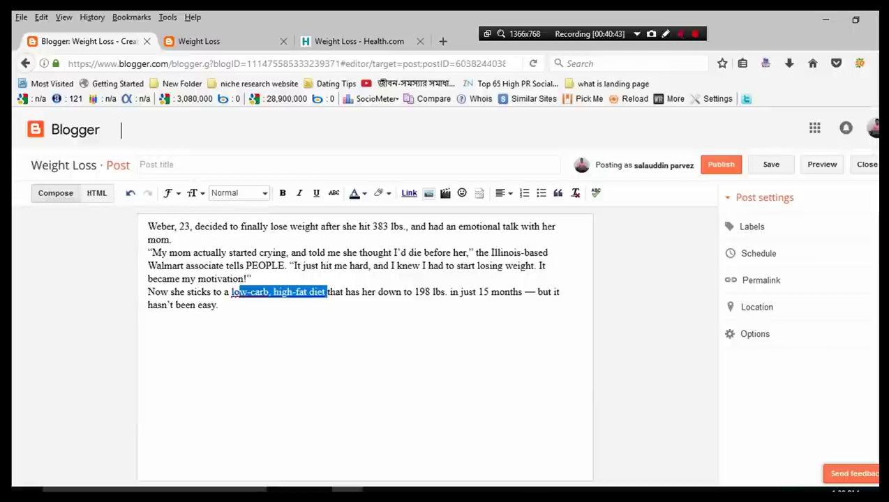
# - Replace the linked diet phrase with plain text, remove the stray 't', and revisit the 16 Ways page
pyautogui.hotkey('ctrl', 'v')
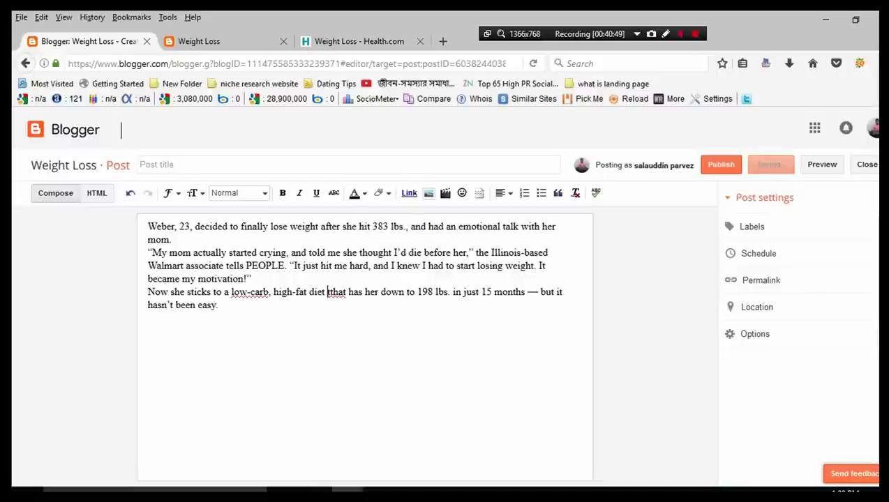
pyautogui.press('Delete')
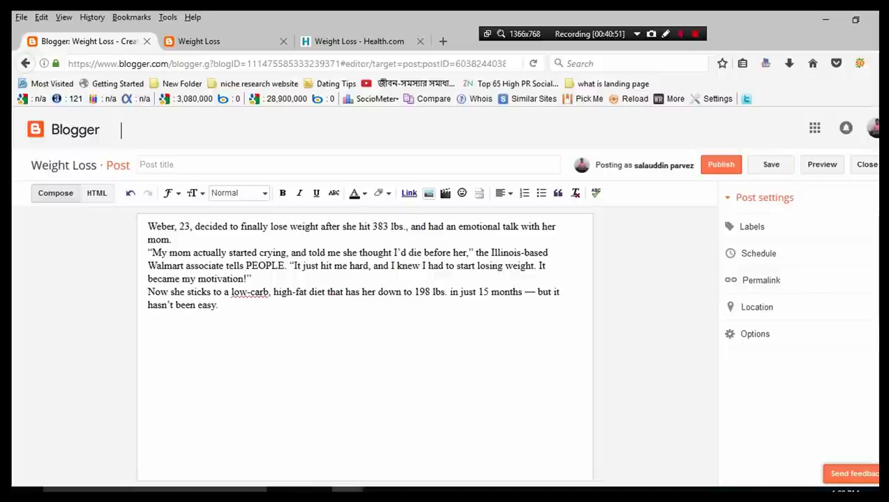
pyautogui.hotkey('ctrl', 'shift', 'Tab')
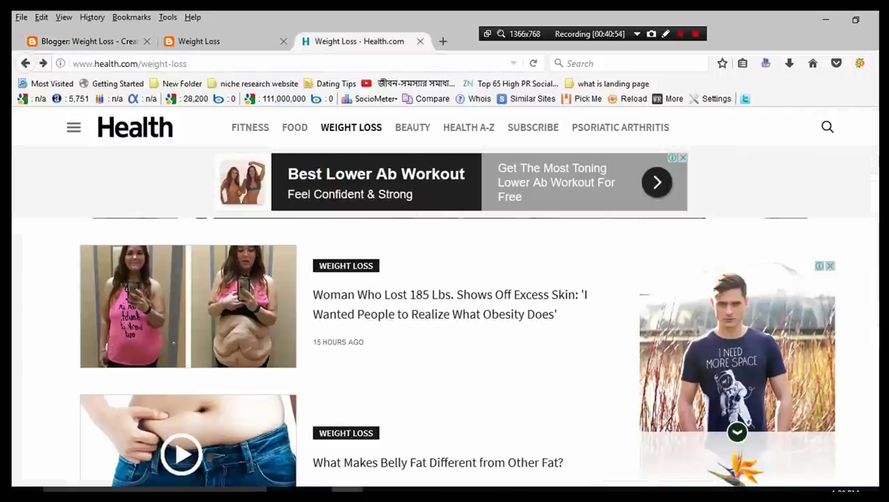
pyautogui.click(25, 63)
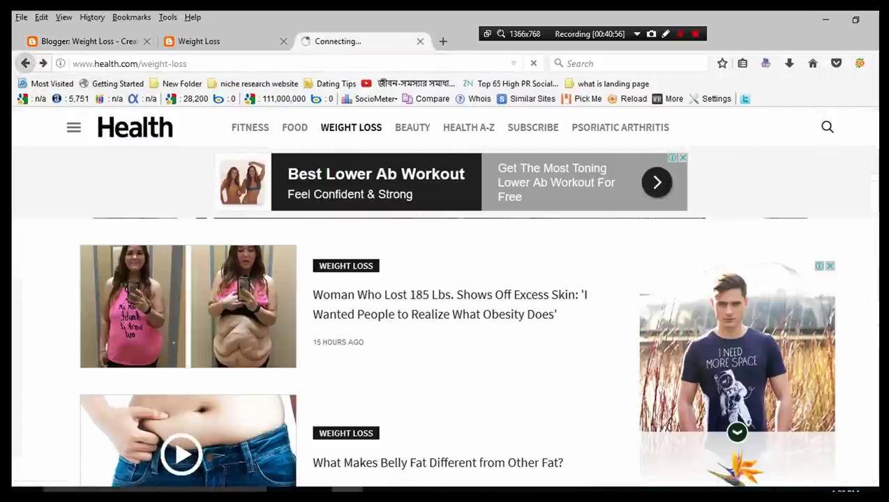
pyautogui.click(26, 63)
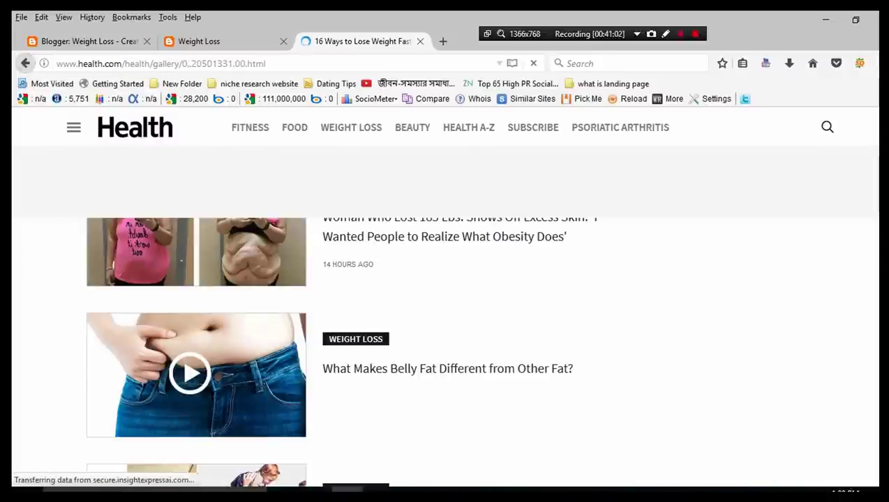
# - Add blank lines after the first paragraph and title the post 'Weight loss'
pyautogui.click(89, 41)
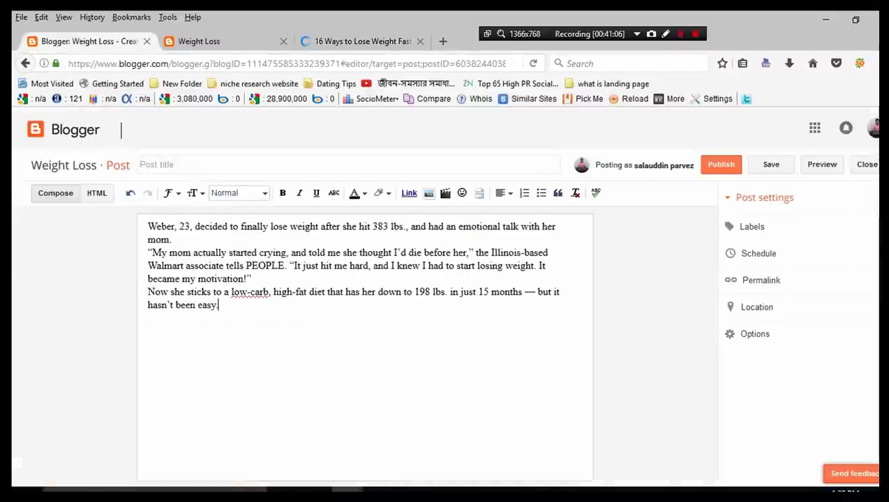
pyautogui.press('Return')
pyautogui.press('Return')
pyautogui.press('Return')
pyautogui.press('Return')
pyautogui.press('Return')
pyautogui.press('Return')
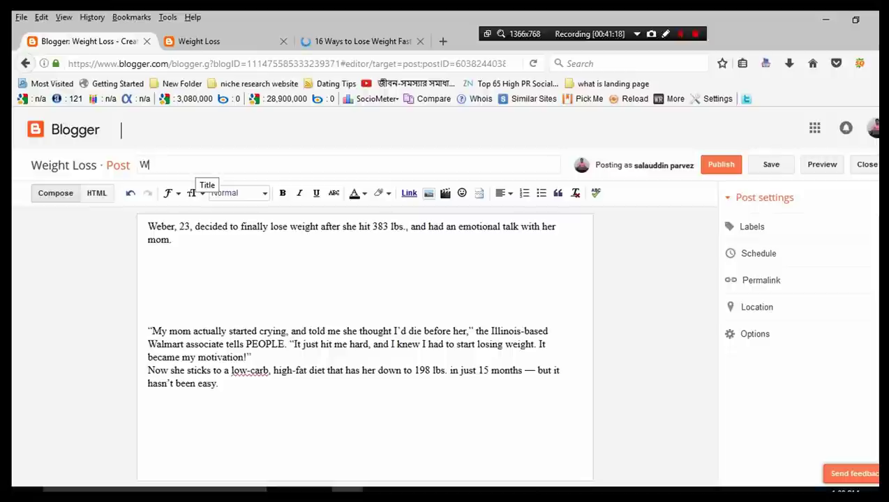
pyautogui.write('t loss')
# - Close the 16 Ways tab and Google 'weight loss' in a new tab
pyautogui.click(360, 41)
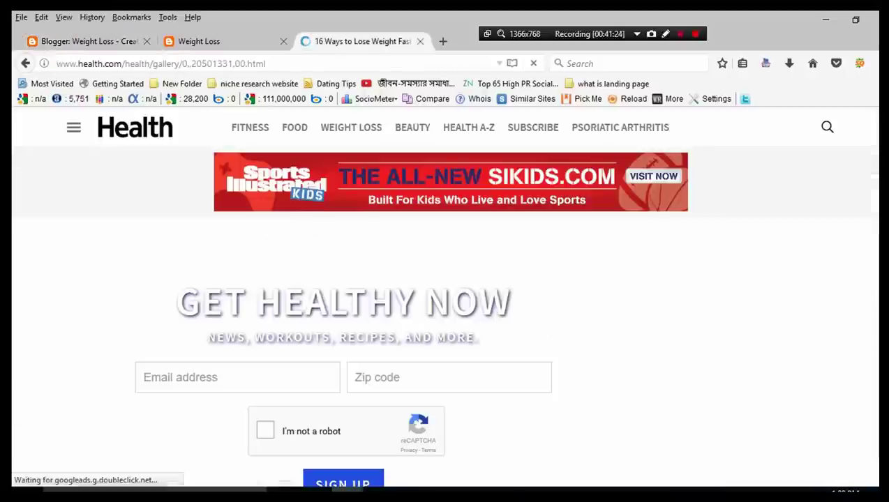
pyautogui.click(442, 41)
pyautogui.click(420, 41)
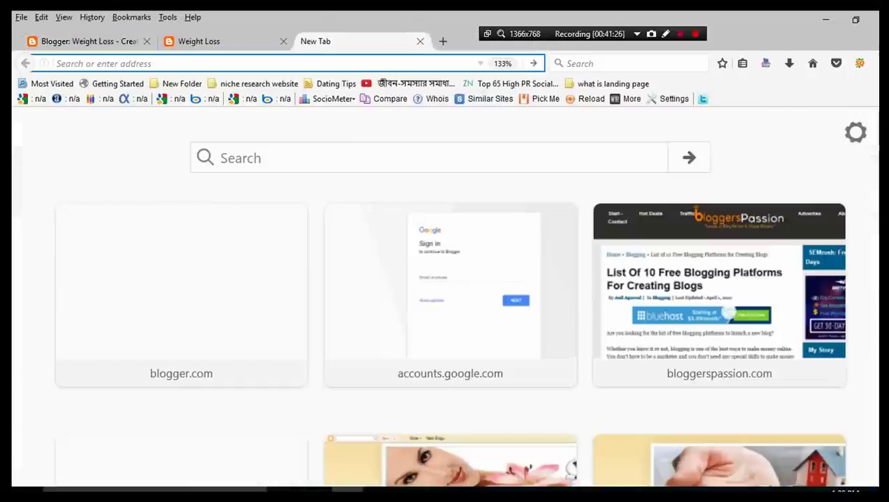
pyautogui.press('Return')
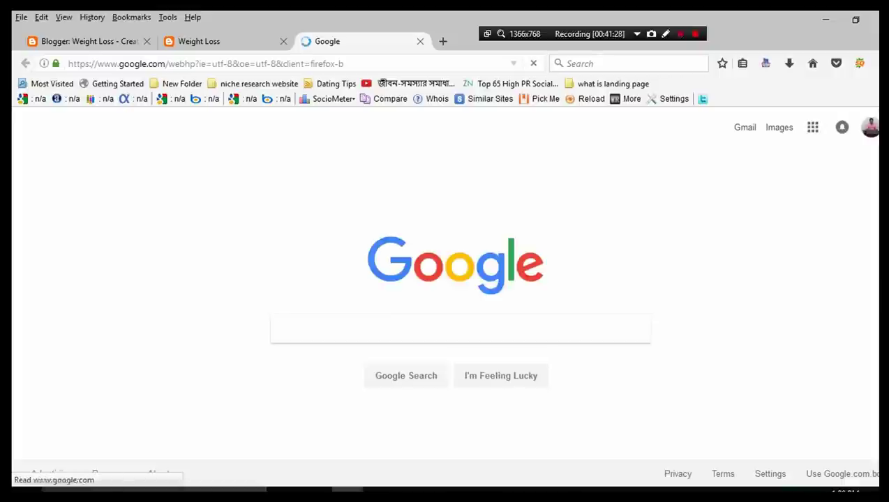
pyautogui.write('we')
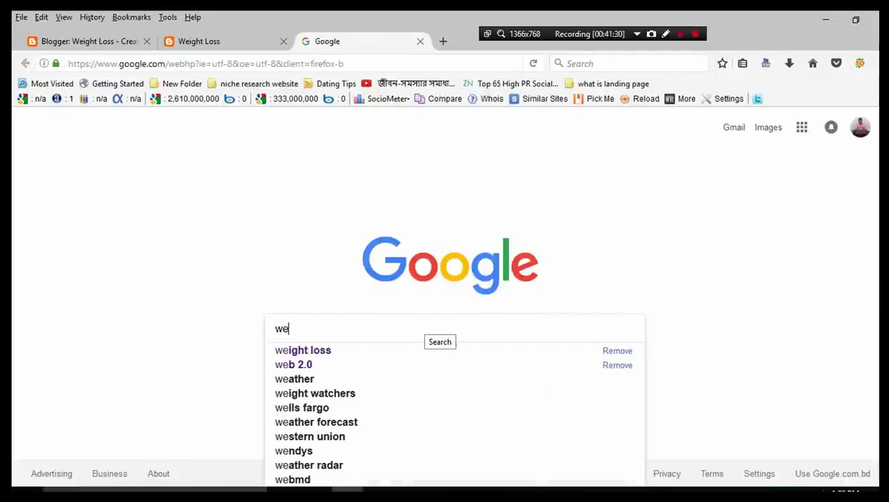
pyautogui.write('ight loss')
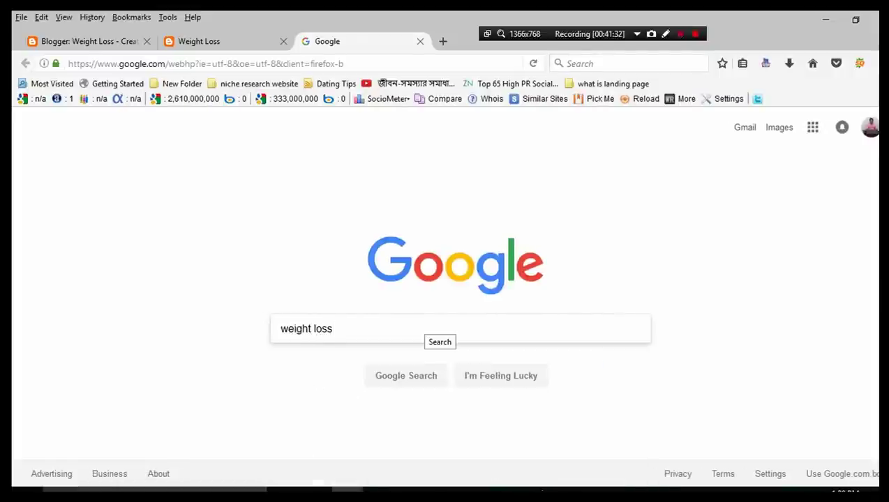
pyautogui.press('Return')
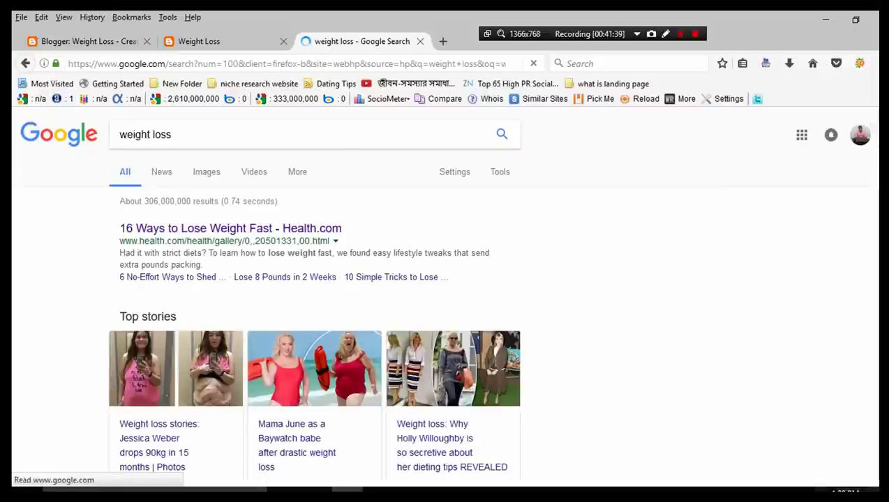
# - Browse the weight-loss image results and preview the photo of two women facing each other
pyautogui.click(206, 172)
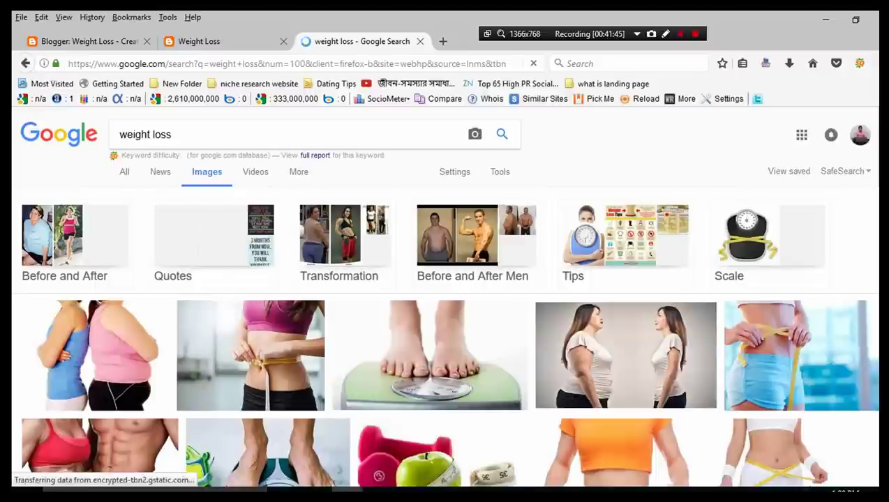
pyautogui.scroll(-3, 551, 363)
pyautogui.scroll(-5, 488, 377)
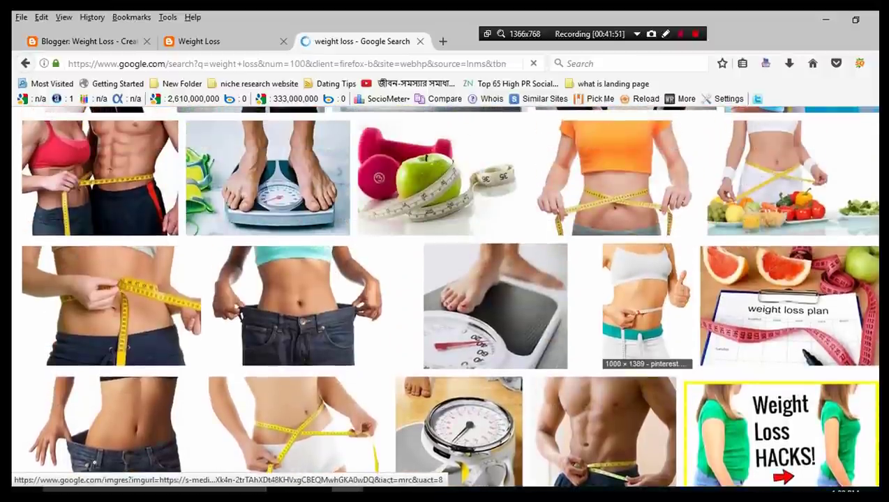
pyautogui.scroll(-3, 645, 307)
pyautogui.scroll(-3, 645, 307)
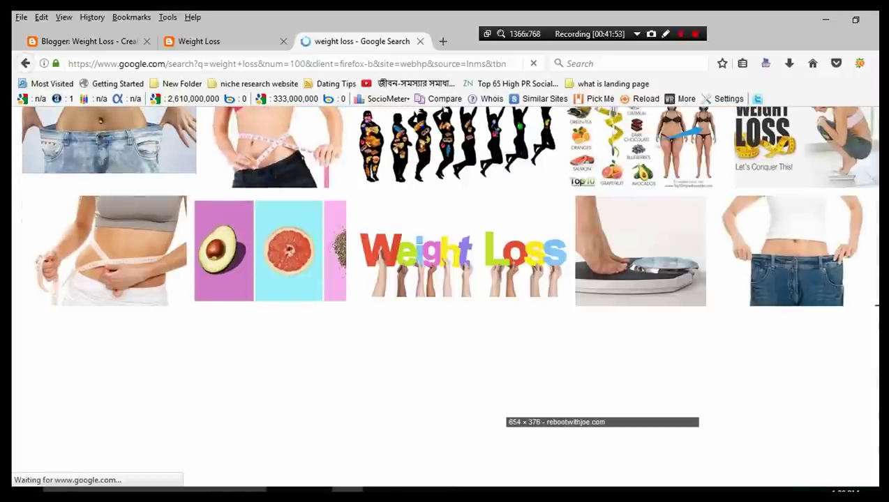
pyautogui.scroll(5, 645, 349)
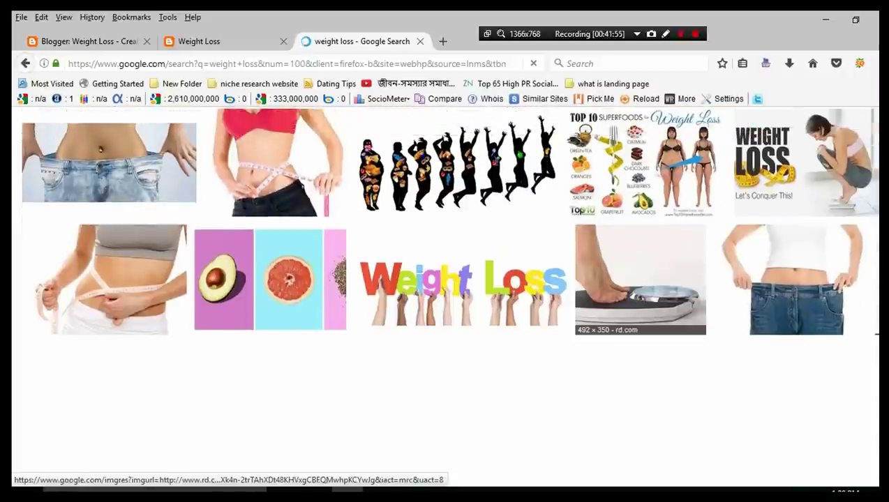
pyautogui.scroll(5, 645, 349)
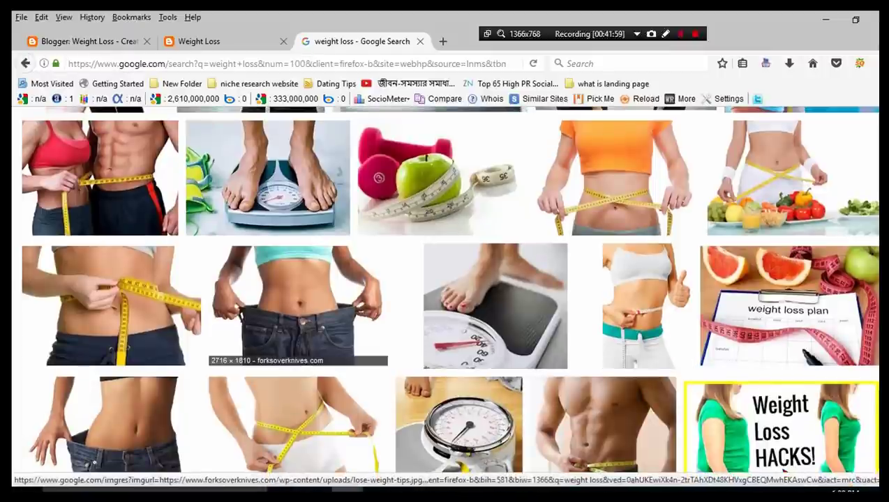
pyautogui.scroll(3, 645, 349)
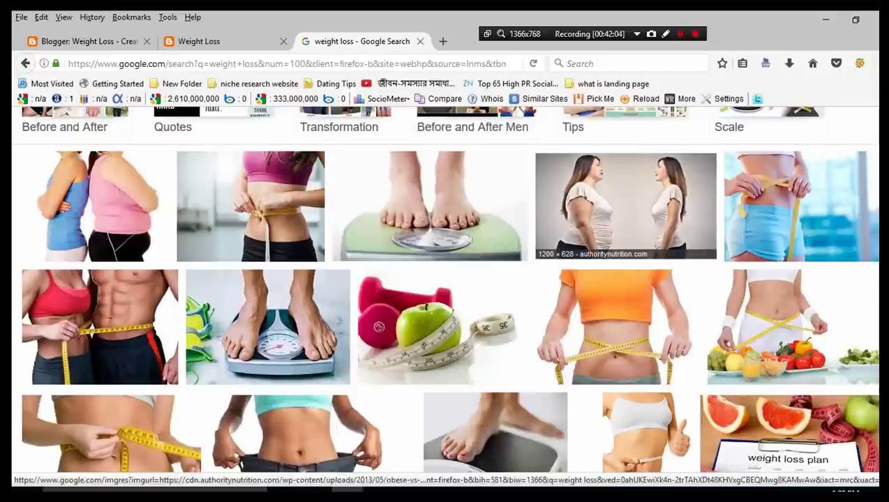
pyautogui.click(625, 205)
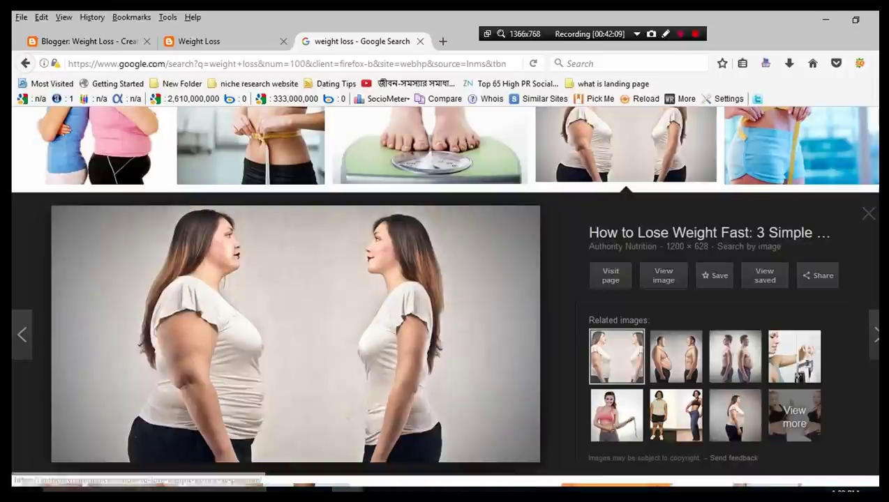
# - Save the photo to the Desktop as 'obese-vs-thin-woman-facebook'
pyautogui.rightClick(223, 232)
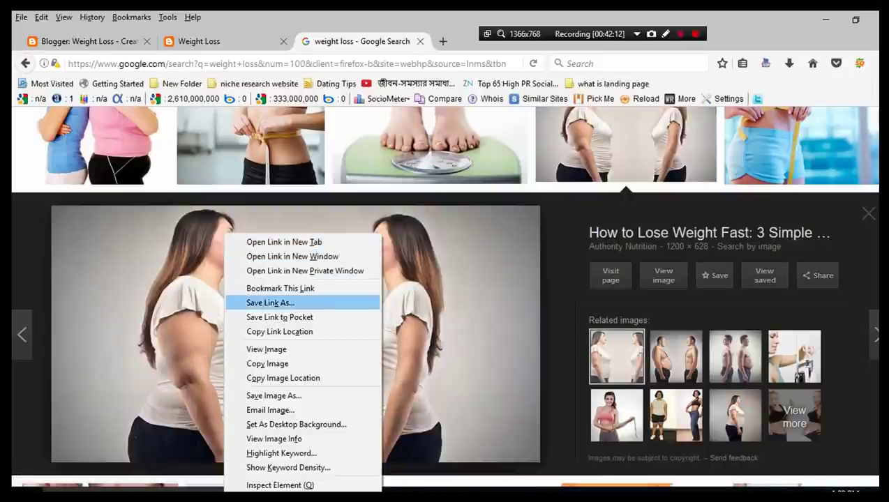
pyautogui.press('Return')
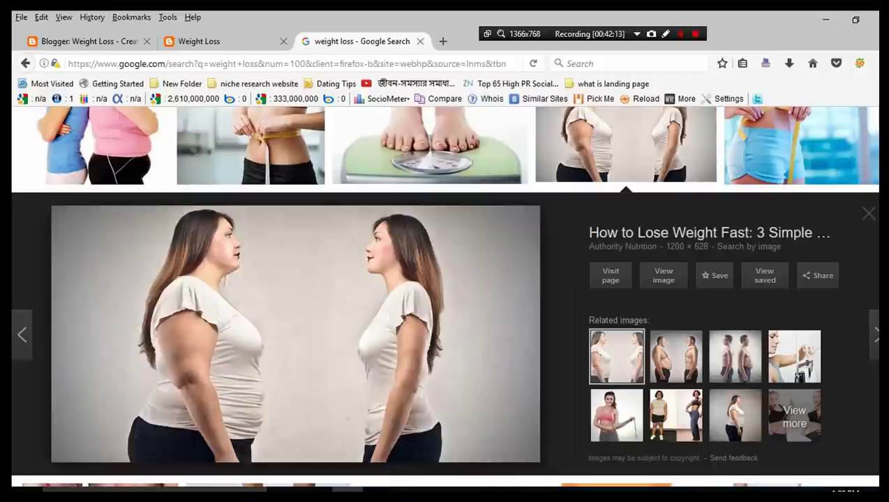
pyautogui.click(65, 103)
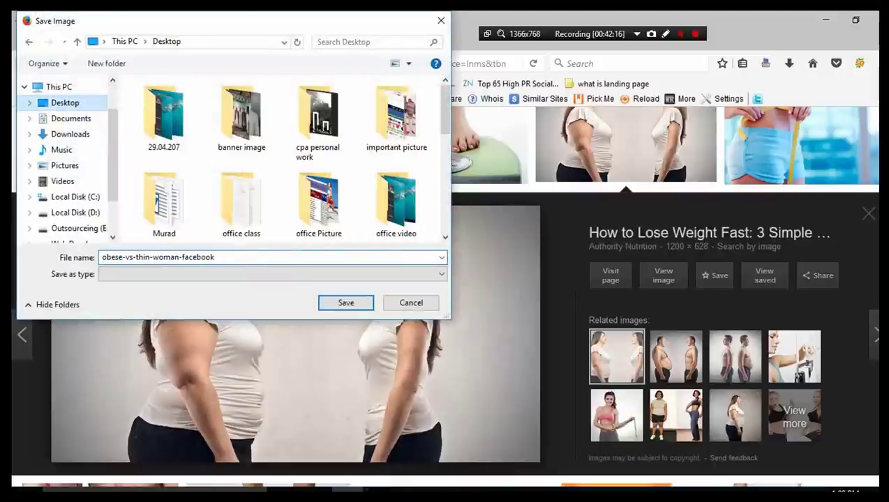
pyautogui.click(346, 302)
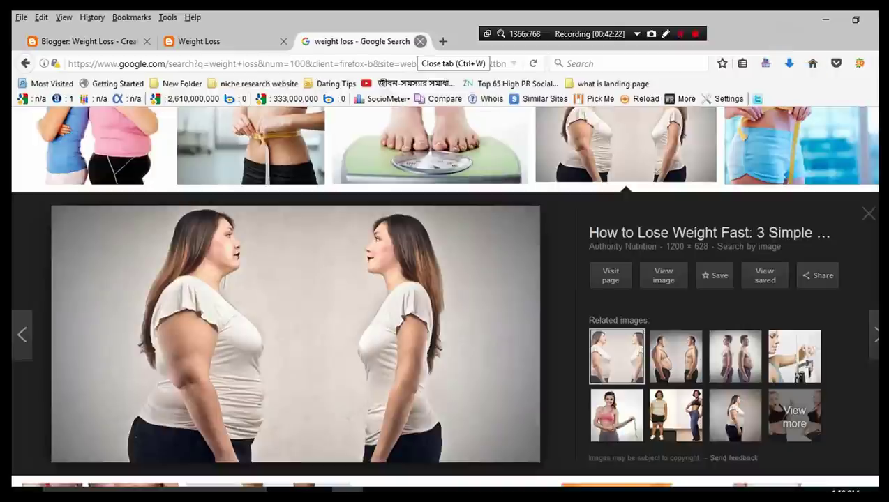
pyautogui.hotkey('ctrl', 'Tab')
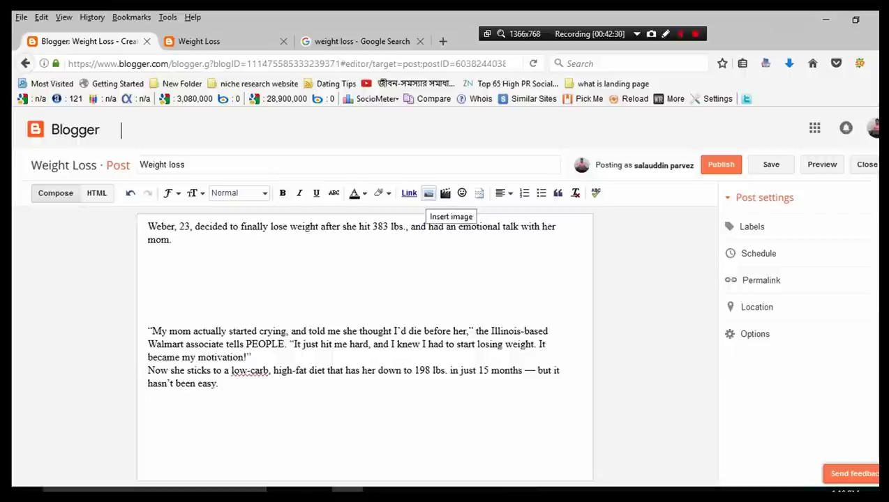
# - Upload the two-women weight-loss photo from the Desktop and insert it below the first paragraph
pyautogui.click(428, 192)
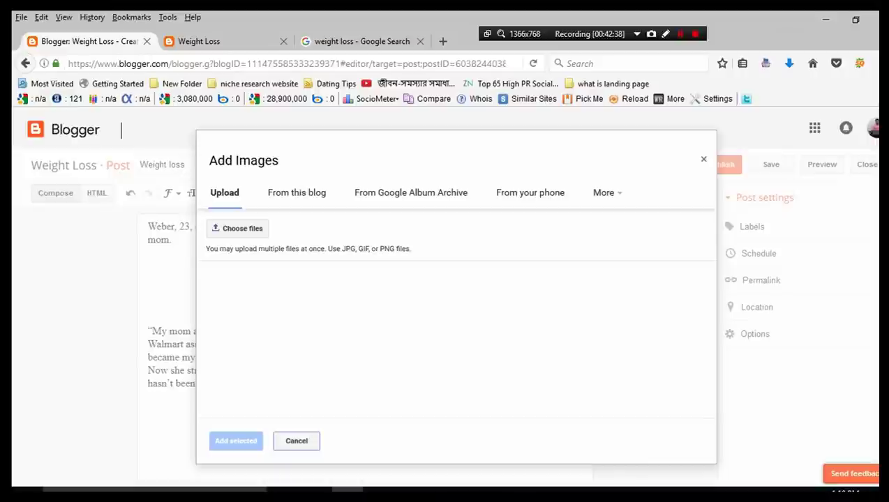
pyautogui.click(237, 228)
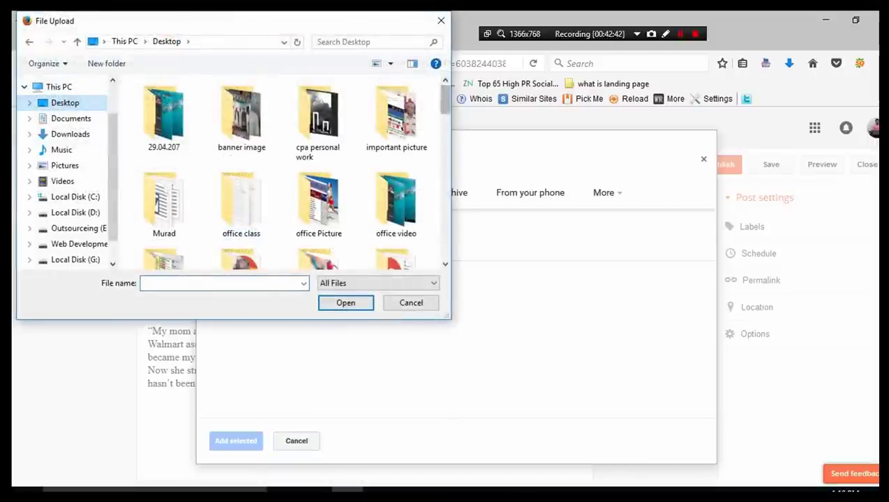
pyautogui.scroll(-3, 376, 97)
pyautogui.scroll(-2, 377, 98)
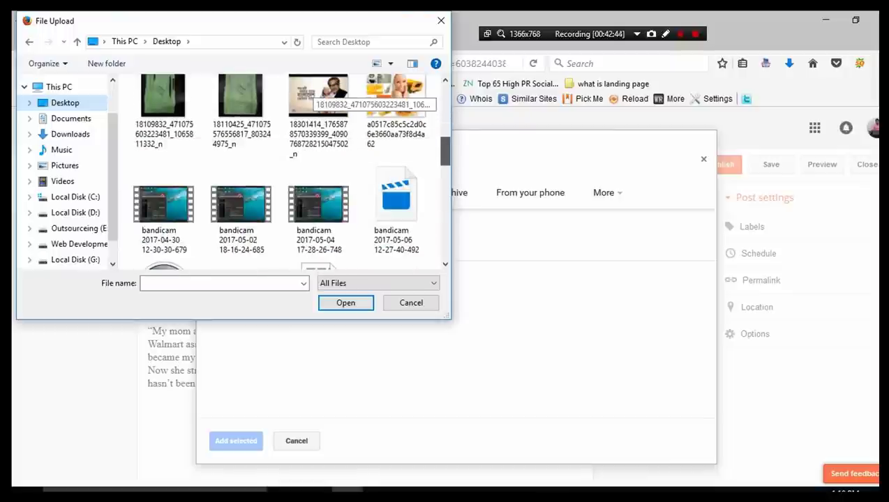
pyautogui.scroll(-3, 377, 98)
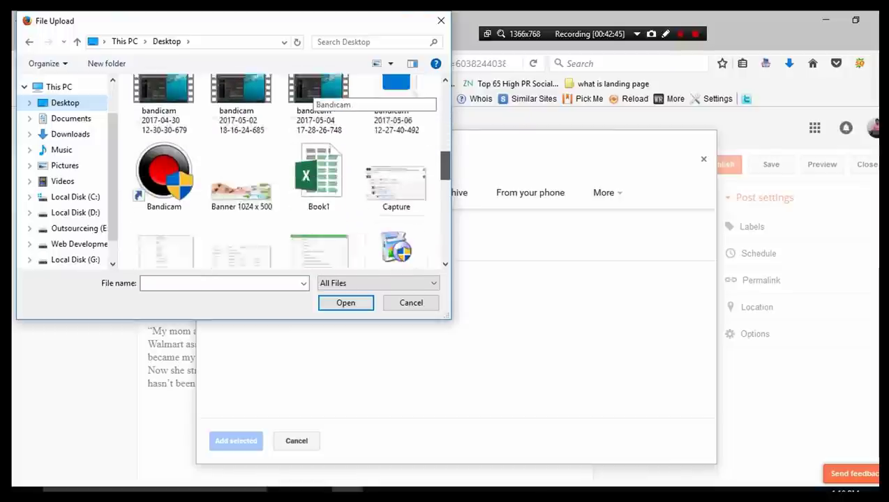
pyautogui.scroll(-3, 376, 97)
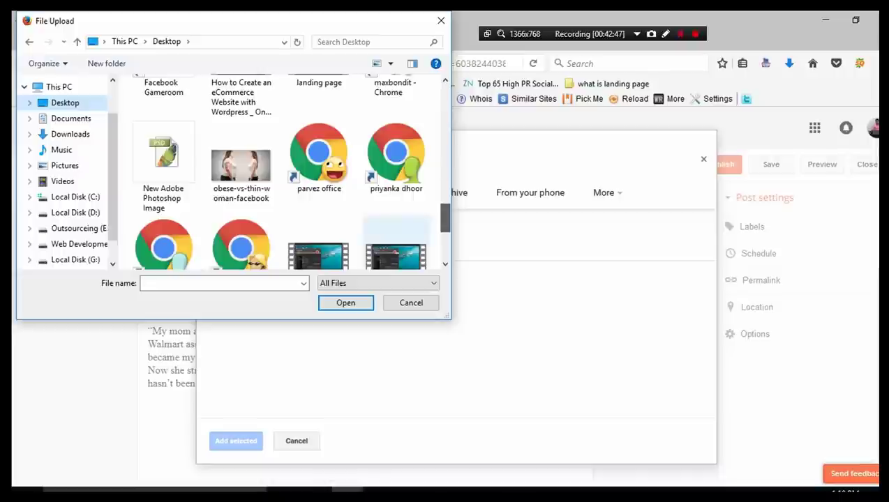
pyautogui.click(241, 167)
pyautogui.click(345, 303)
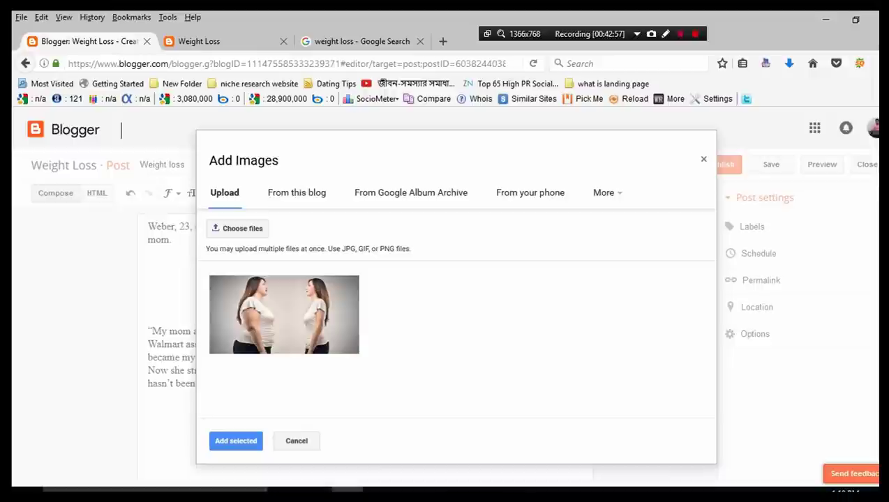
pyautogui.click(235, 441)
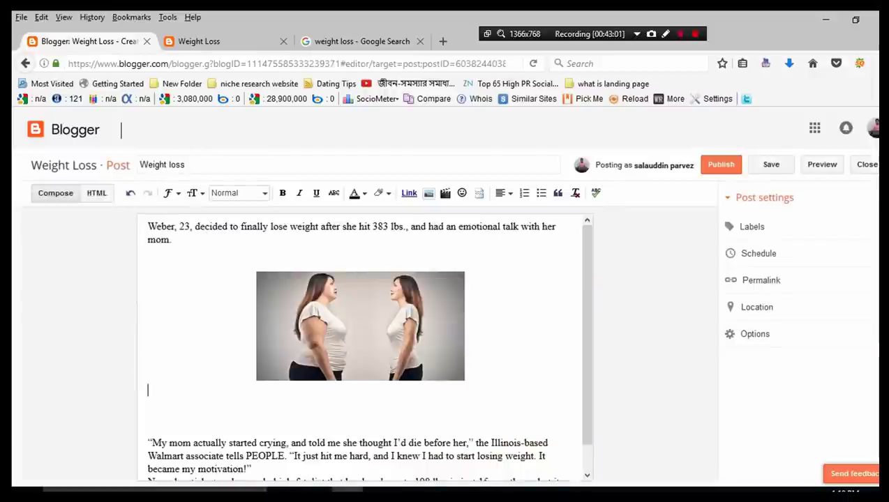
pyautogui.click(406, 349)
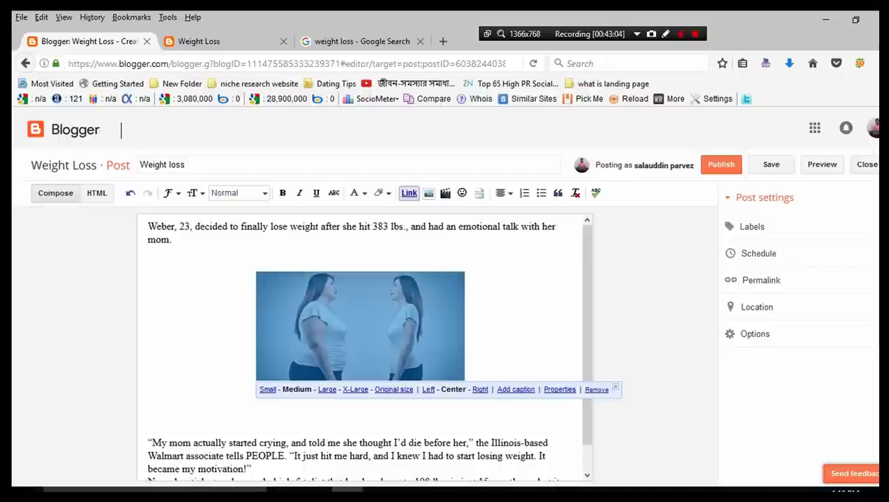
# - Try the inserted photo at Small, Large and X-Large sizes
pyautogui.click(267, 389)
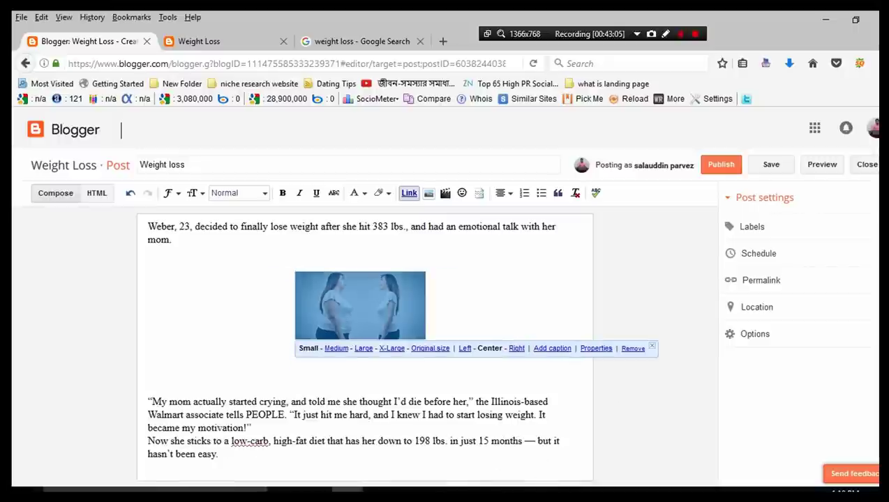
pyautogui.hotkey('ctrl', 'z')
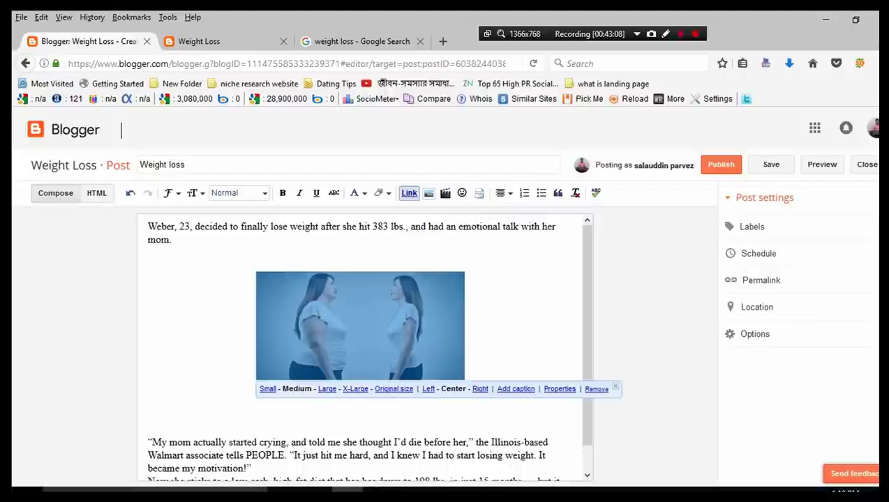
pyautogui.click(328, 389)
pyautogui.click(326, 416)
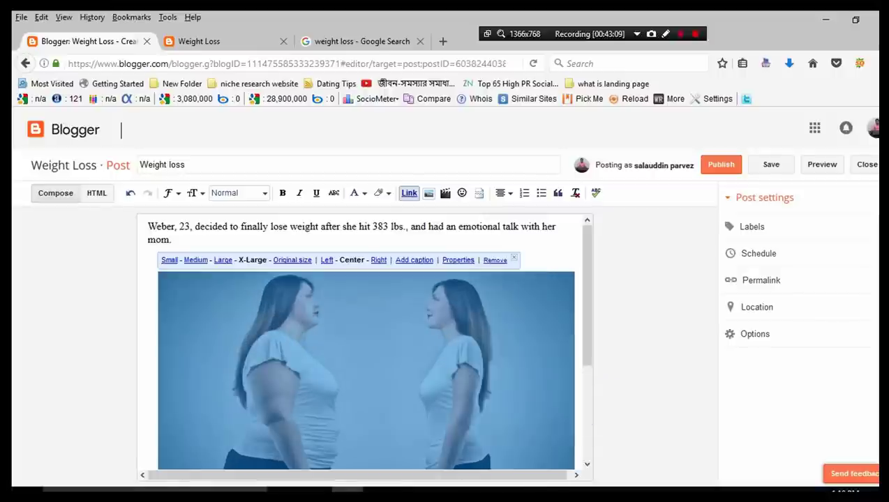
pyautogui.scroll(-3, 362, 342)
pyautogui.scroll(4, 363, 342)
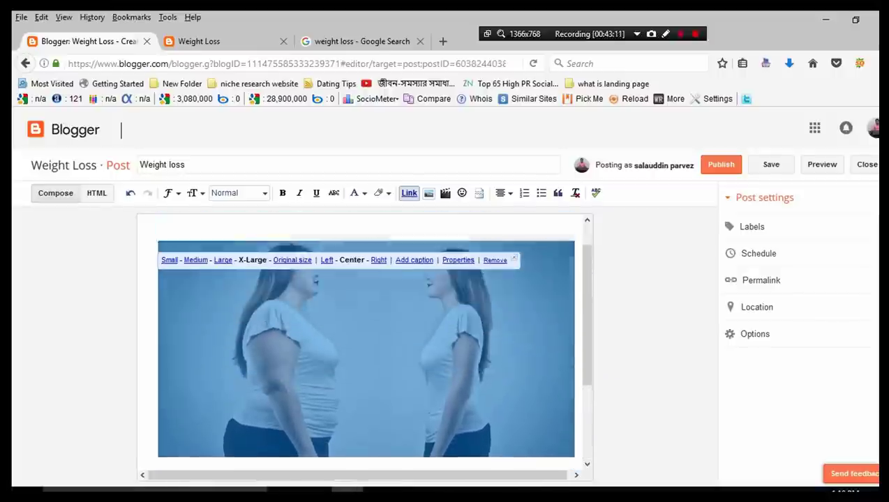
# - Set the photo to Original size and align it to the right
pyautogui.click(292, 259)
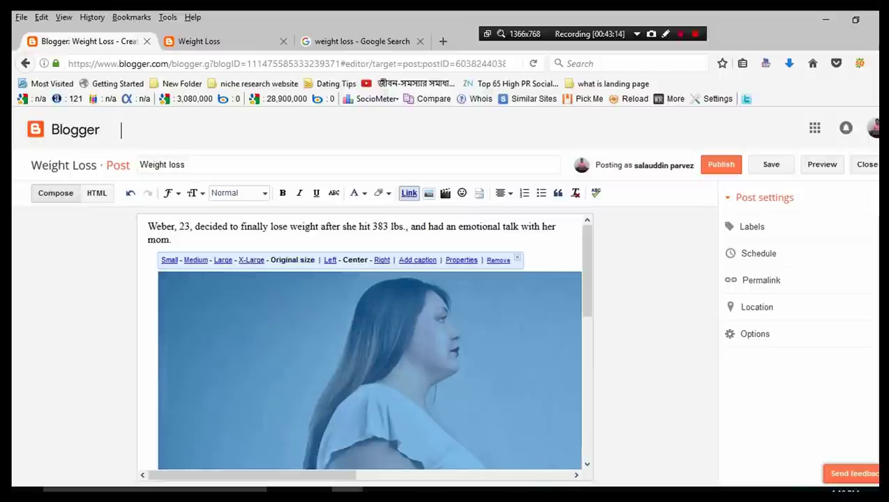
pyautogui.click(344, 260)
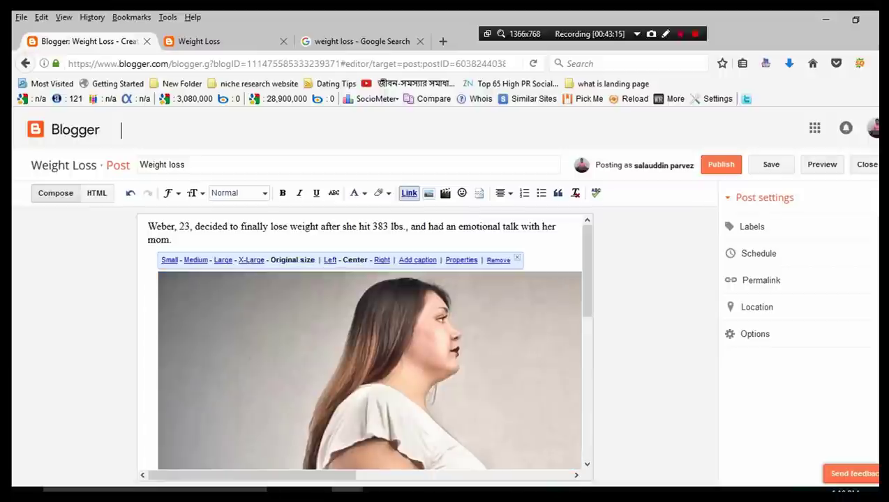
pyautogui.click(381, 260)
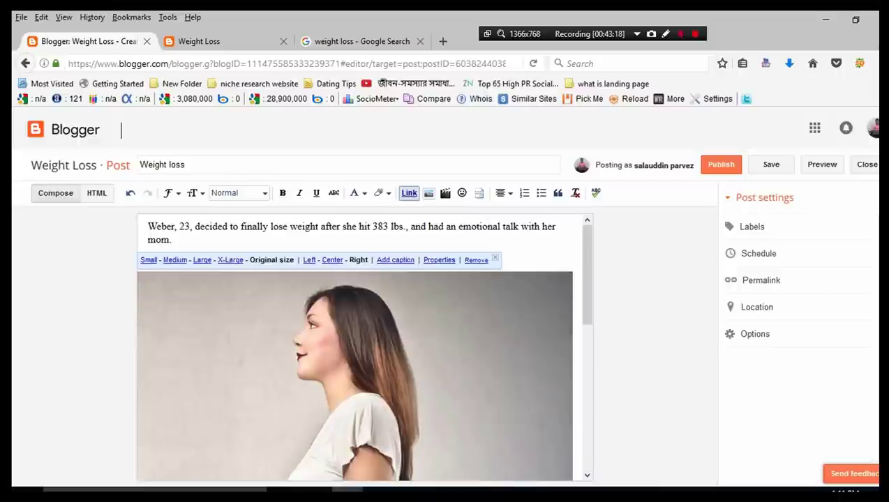
pyautogui.scroll(-6, 363, 349)
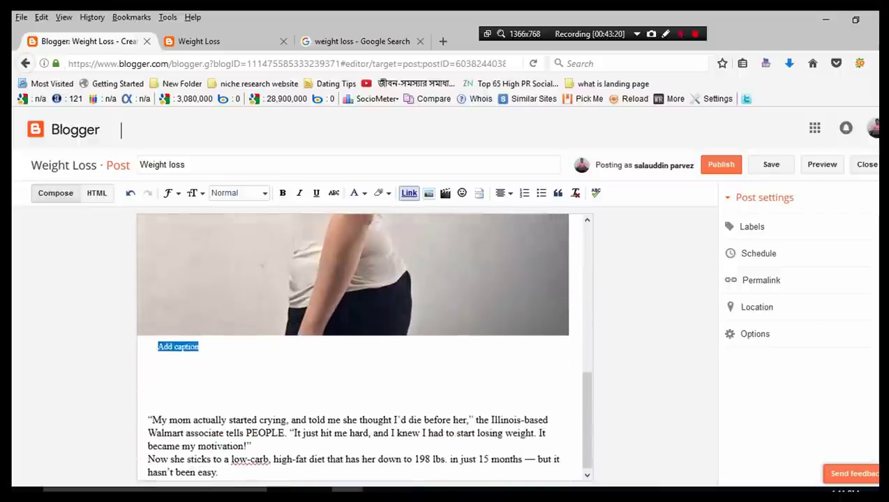
pyautogui.scroll(5, 362, 348)
pyautogui.scroll(2, 352, 347)
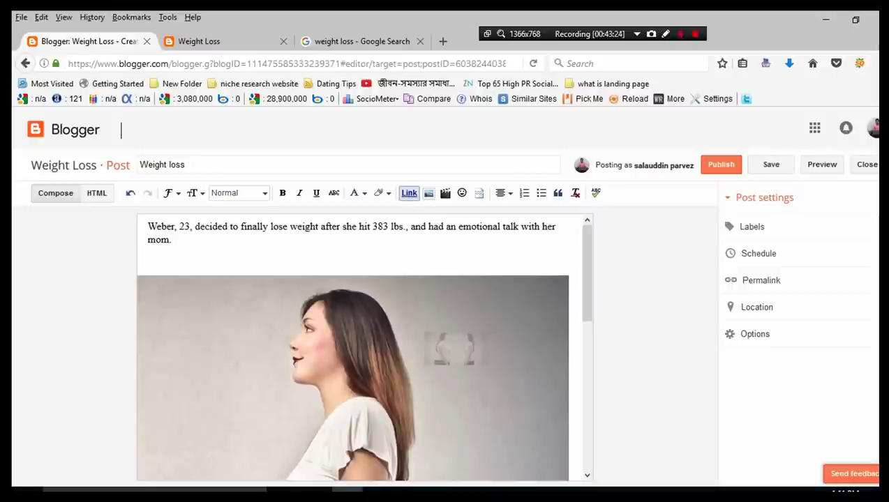
# - Move the photo beside the quote paragraph and delete the blank lines above it
pyautogui.moveTo(454, 349); pyautogui.dragTo(454, 349)
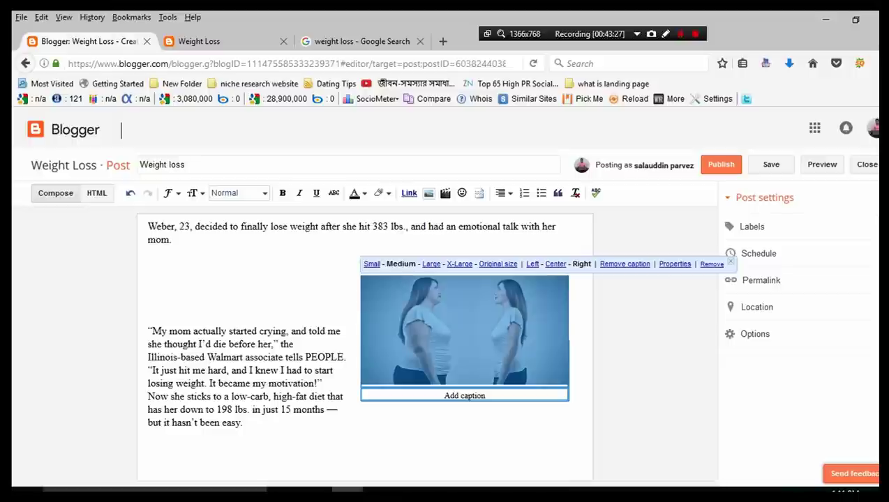
pyautogui.click(151, 332)
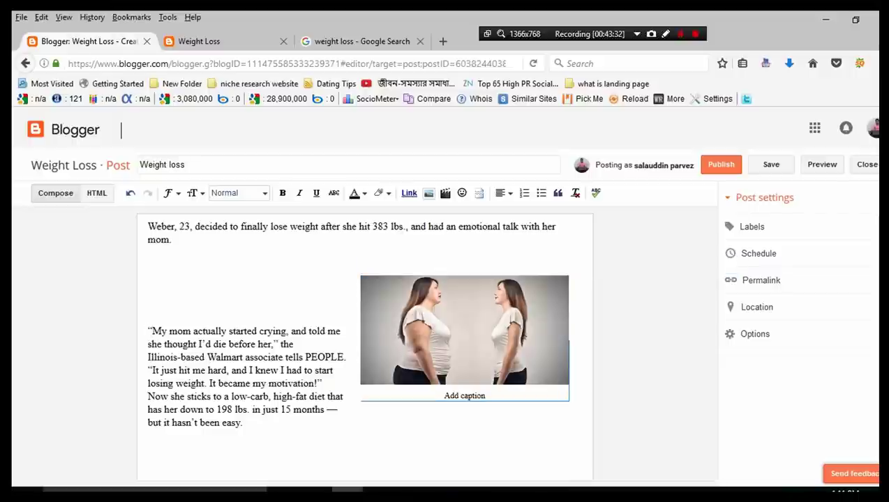
pyautogui.press('BackSpace')
pyautogui.press('BackSpace')
pyautogui.press('BackSpace')
pyautogui.press('BackSpace')
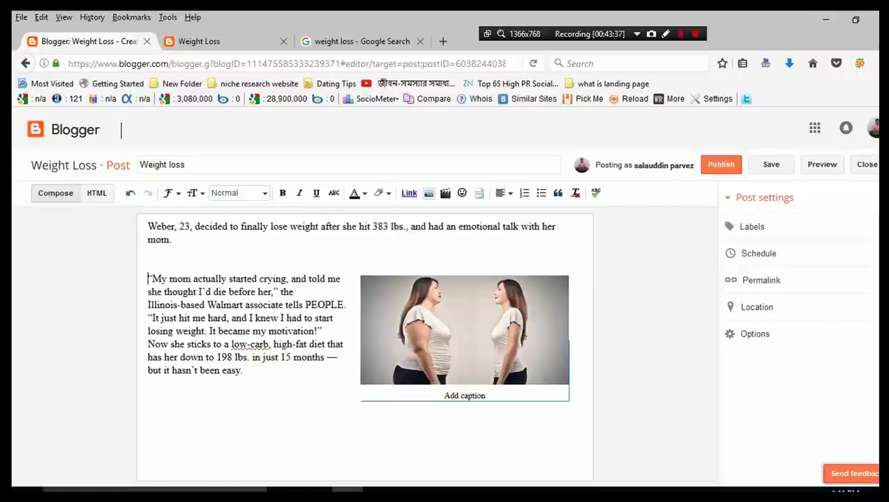
# - Replace the photo's placeholder caption with 'weight loss'
pyautogui.click(242, 370)
pyautogui.tripleClick(461, 396)
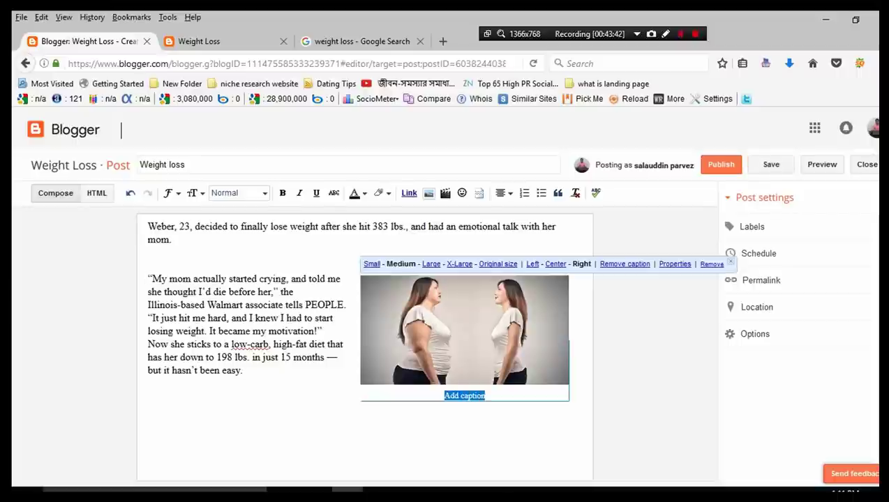
pyautogui.write('we')
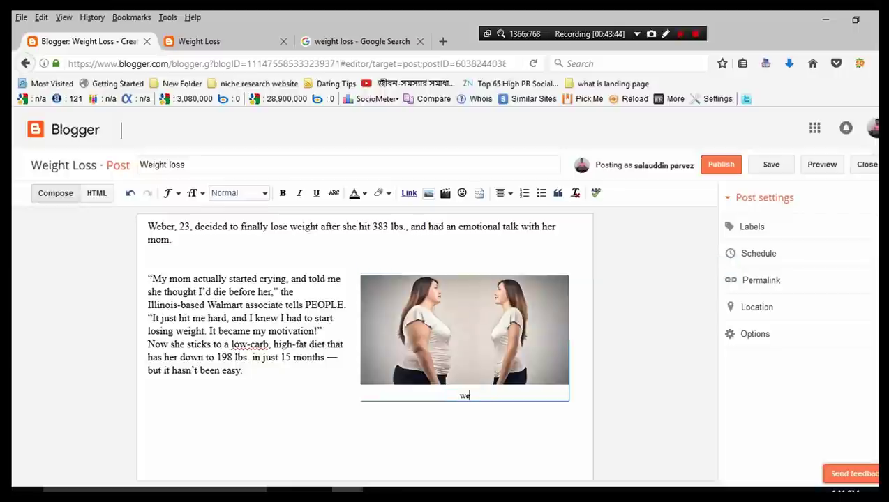
pyautogui.write('ight loss')
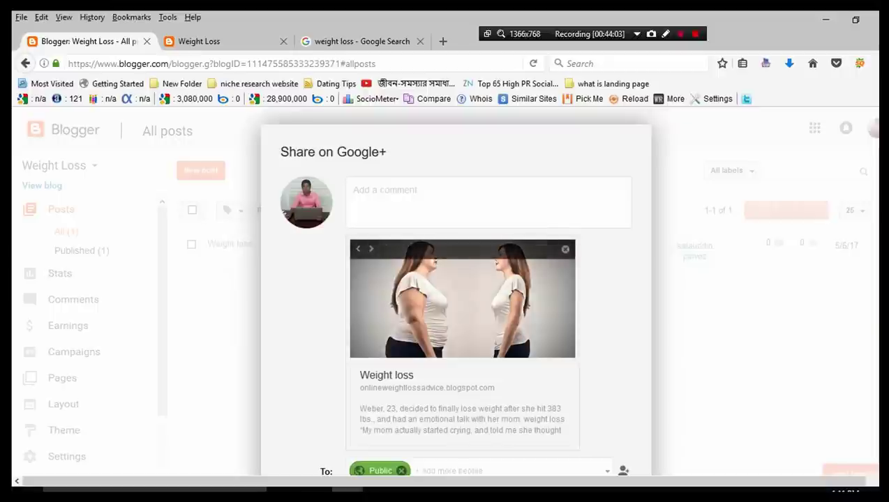
# - Dismiss the Google+ sharing prompt after publishing the Weight loss post
pyautogui.scroll(-2, 462, 279)
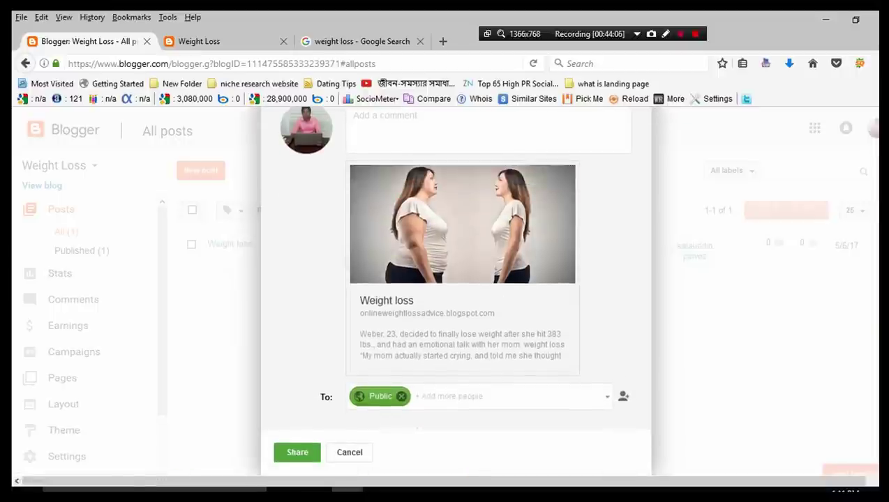
pyautogui.click(298, 452)
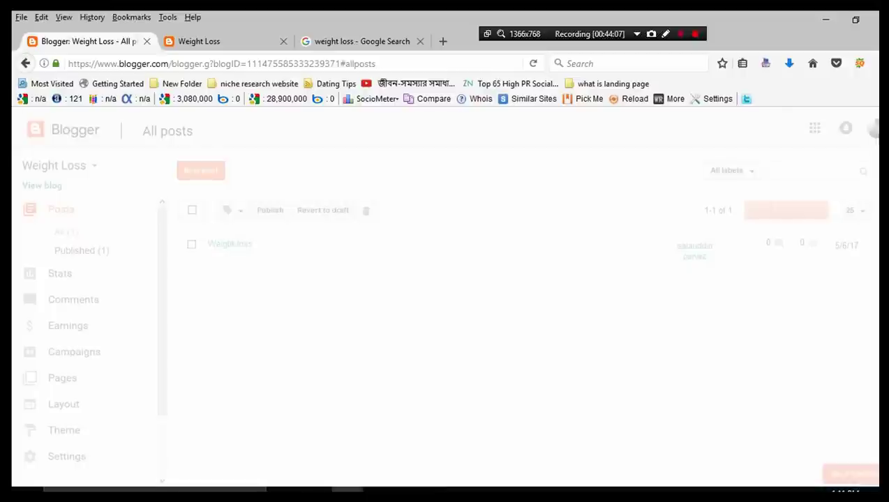
# - Reload the live Weight Loss blog to check the published post, then return to the image search
pyautogui.hotkey('ctrl', 'Tab')
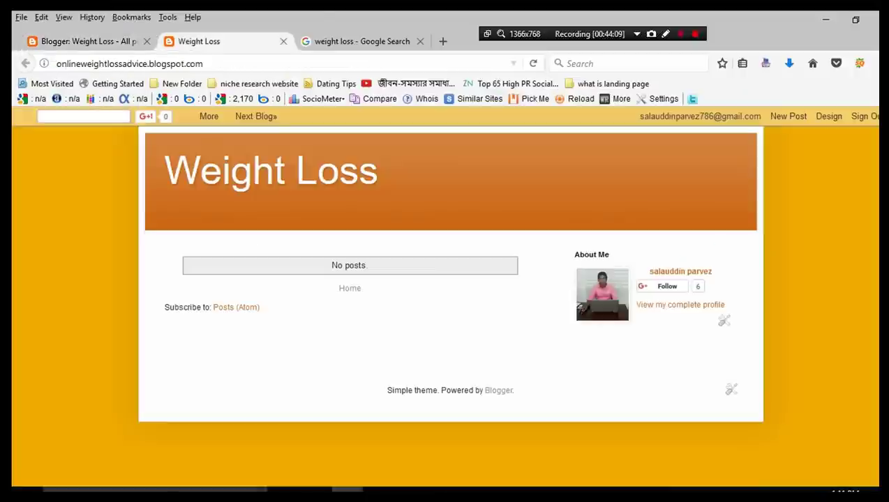
pyautogui.press('F5')
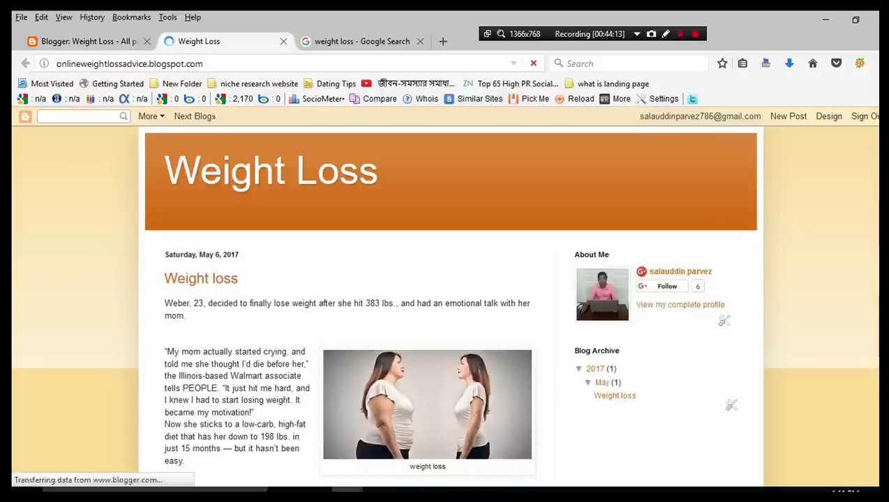
pyautogui.scroll(-3, 473, 426)
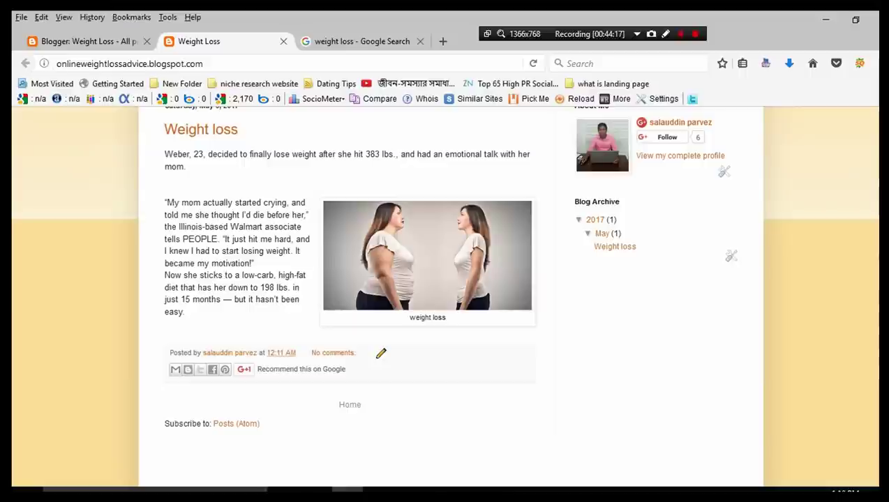
pyautogui.scroll(3, 473, 279)
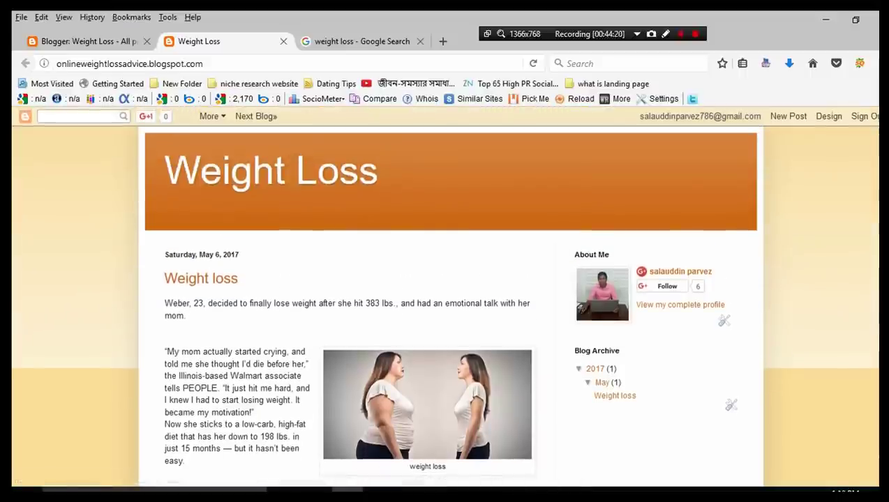
pyautogui.scroll(-1, 444, 288)
pyautogui.scroll(-3, 444, 287)
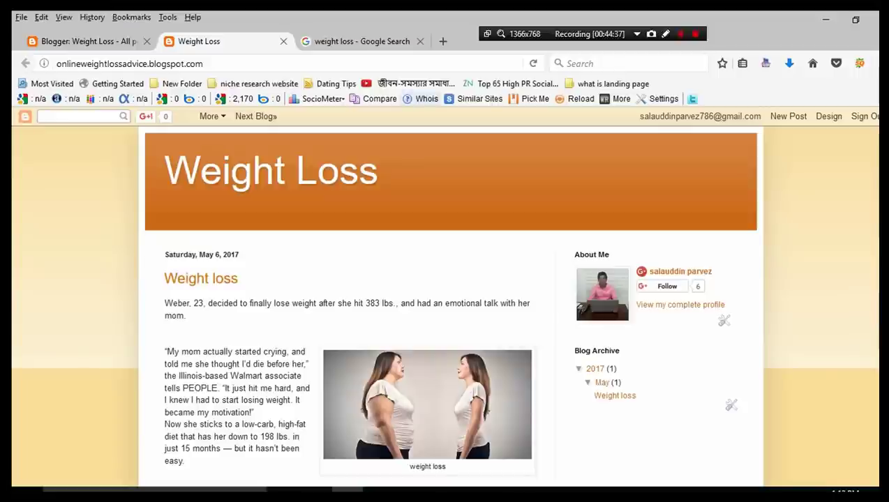
pyautogui.hotkey('ctrl', 'Tab')
pyautogui.scroll(3, 429, 369)
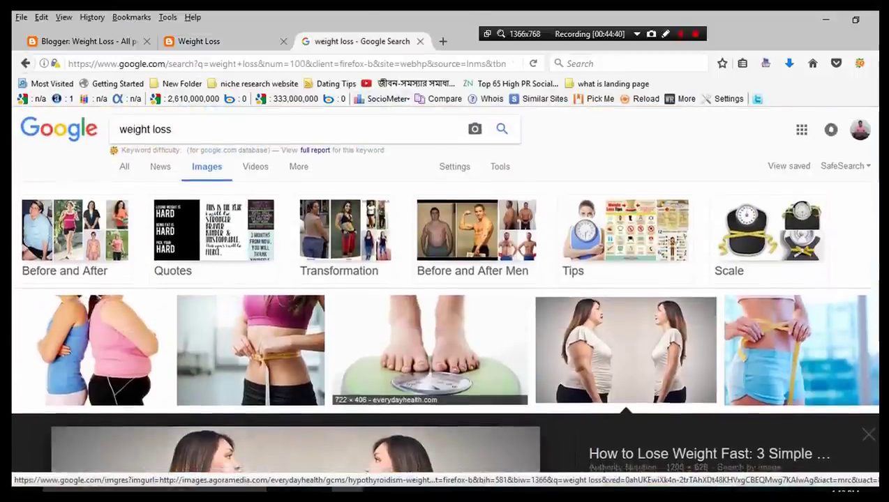
# - Search Google Images for 'weight loss banner for blogger' and browse the results
pyautogui.scroll(-8, 669, 371)
pyautogui.scroll(-8, 446, 293)
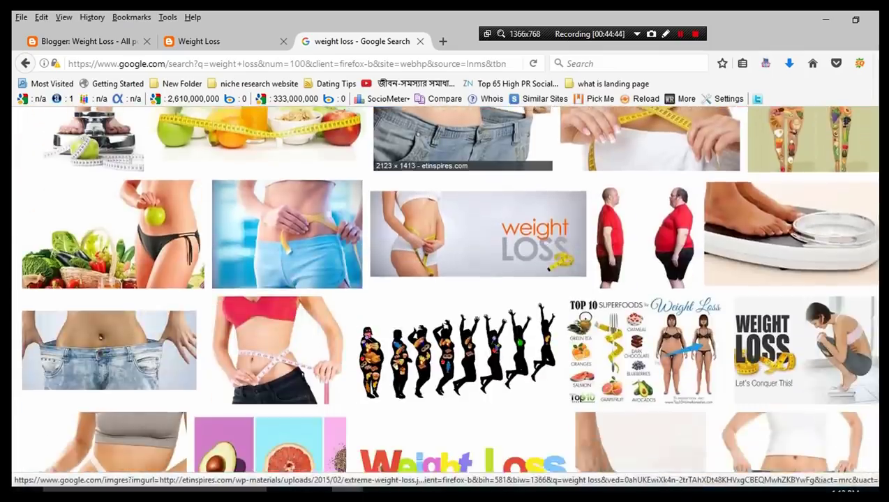
pyautogui.scroll(7, 446, 293)
pyautogui.scroll(6, 446, 293)
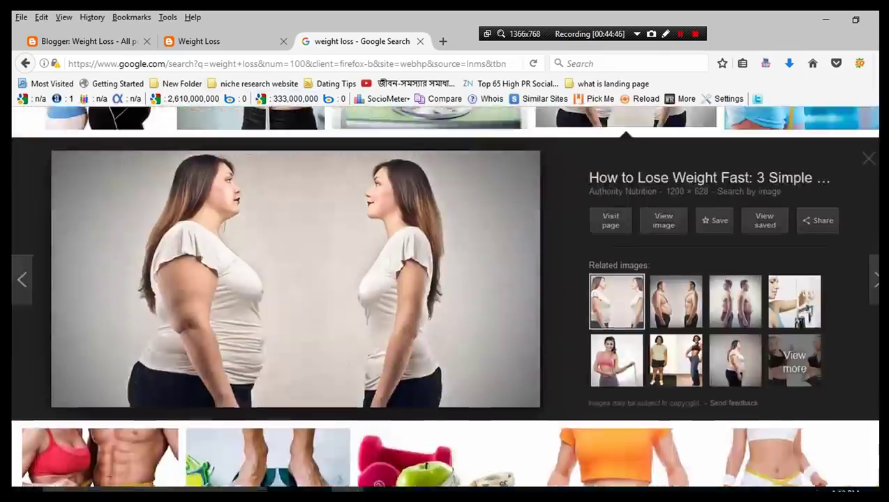
pyautogui.click(208, 145)
pyautogui.write('ban')
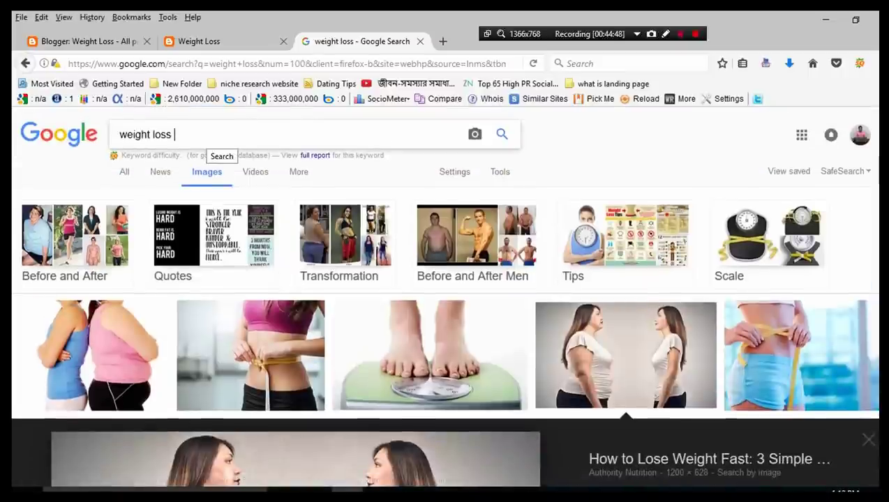
pyautogui.write('n')
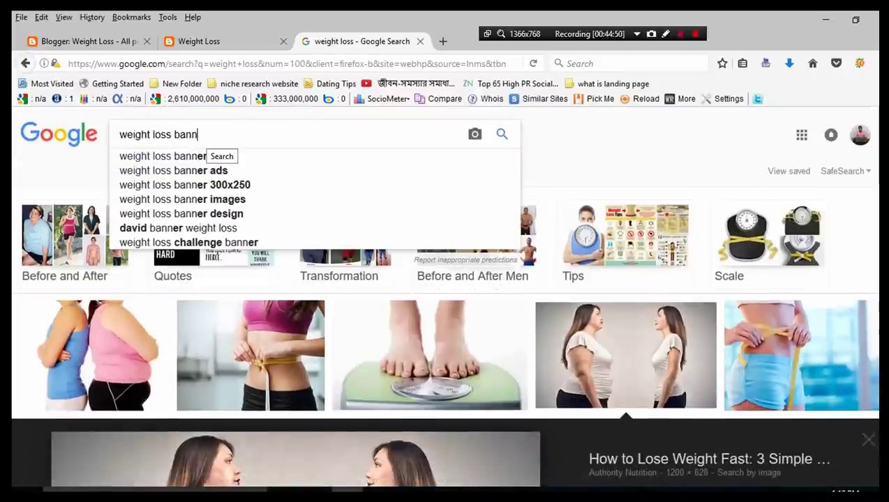
pyautogui.write('er ')
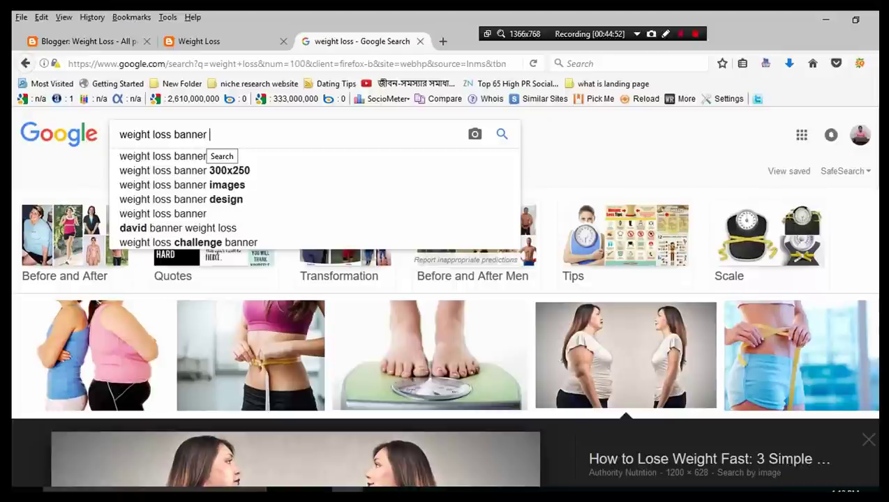
pyautogui.write('for')
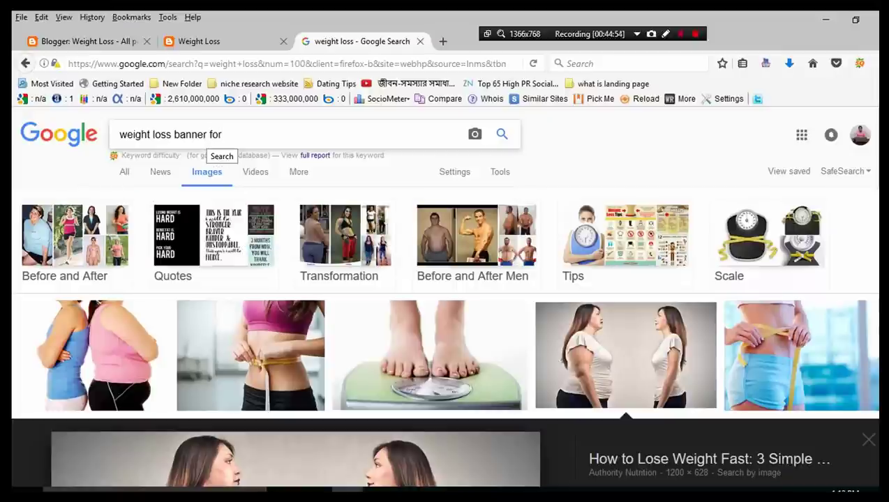
pyautogui.write(' blogger')
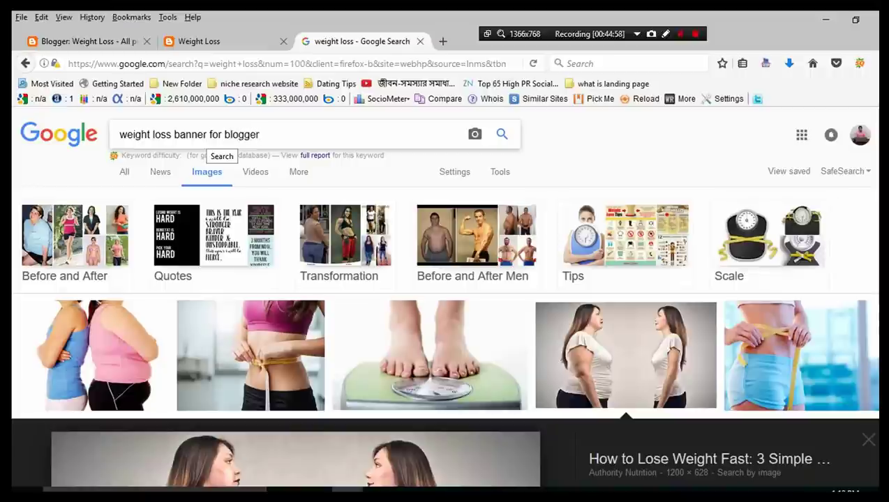
pyautogui.press('Return')
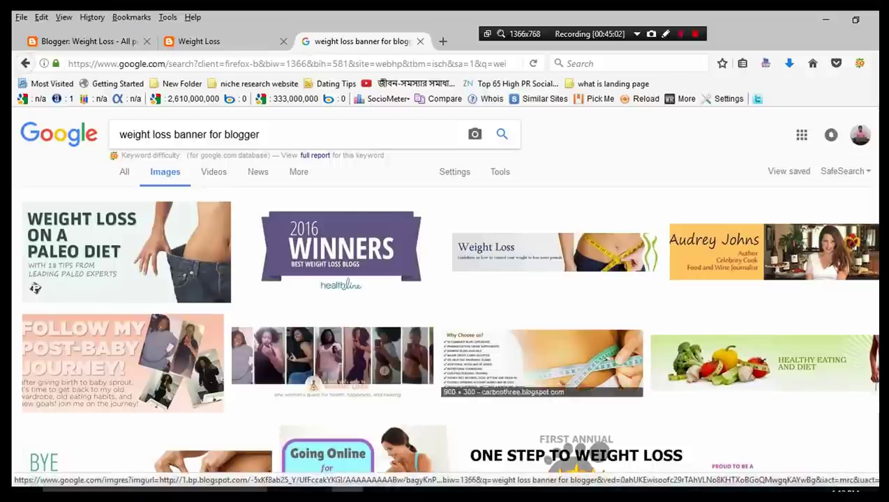
pyautogui.scroll(-6, 35, 283)
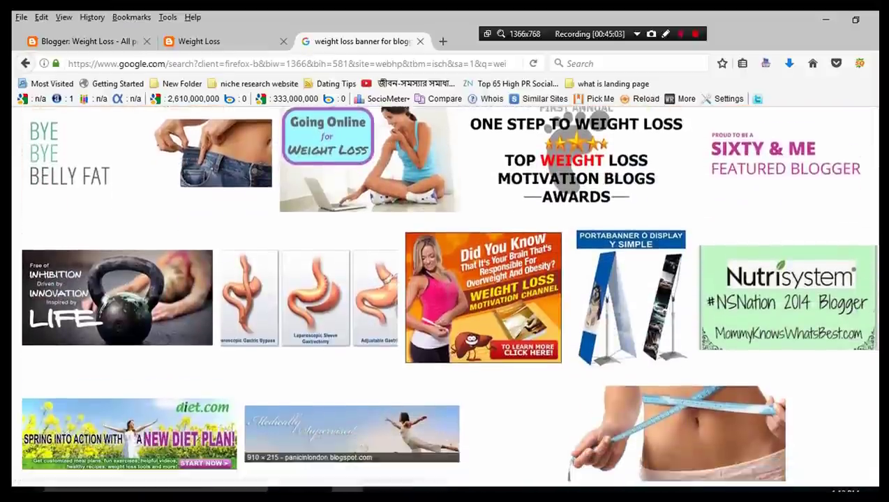
pyautogui.scroll(-7, 448, 296)
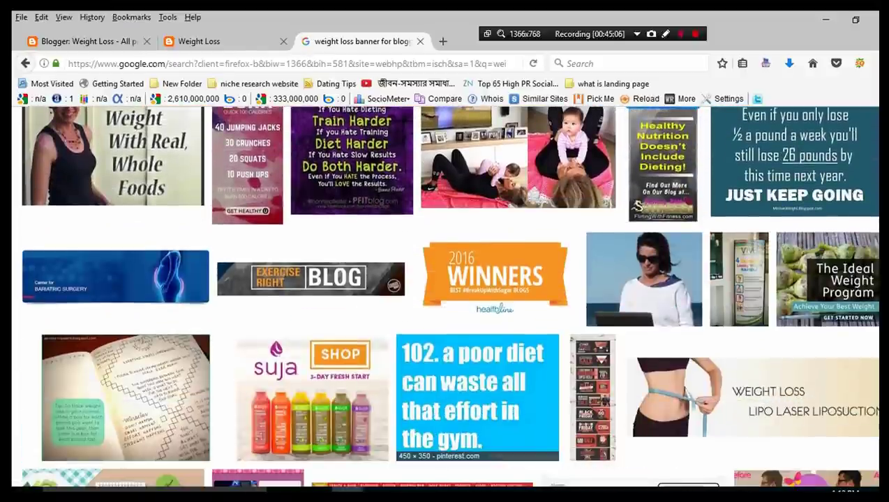
pyautogui.scroll(-5, 477, 293)
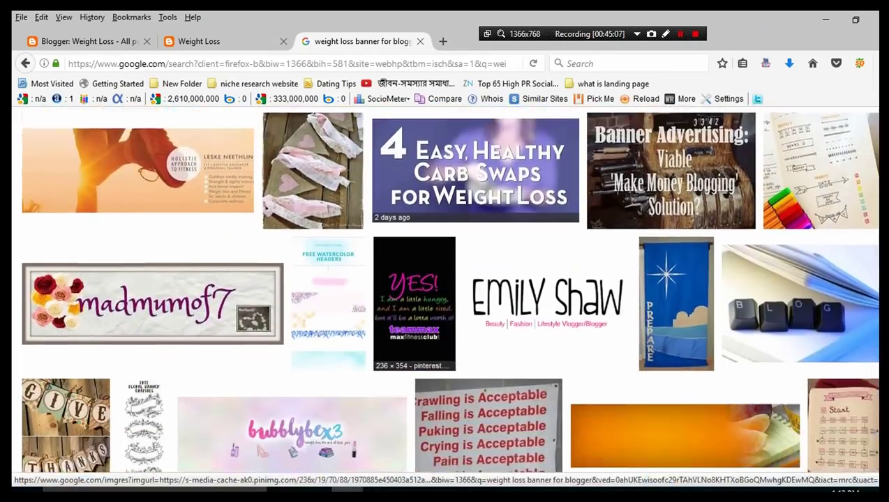
pyautogui.scroll(-8, 448, 293)
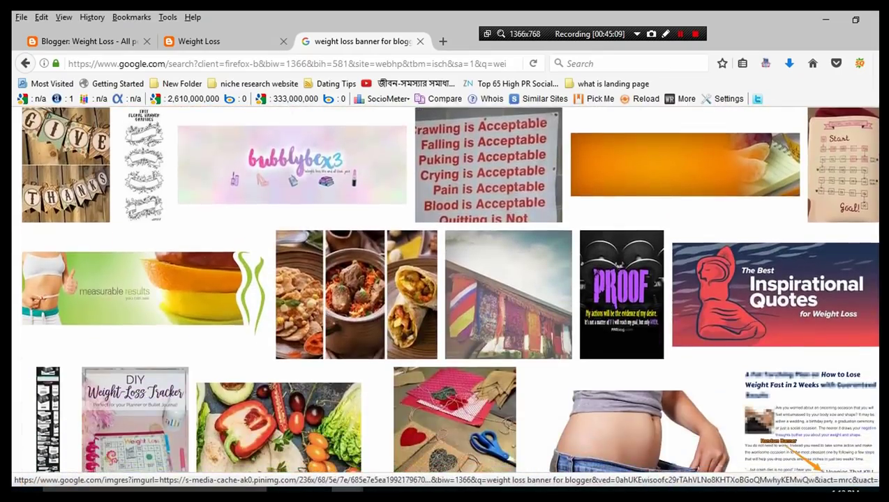
pyautogui.scroll(-5, 370, 335)
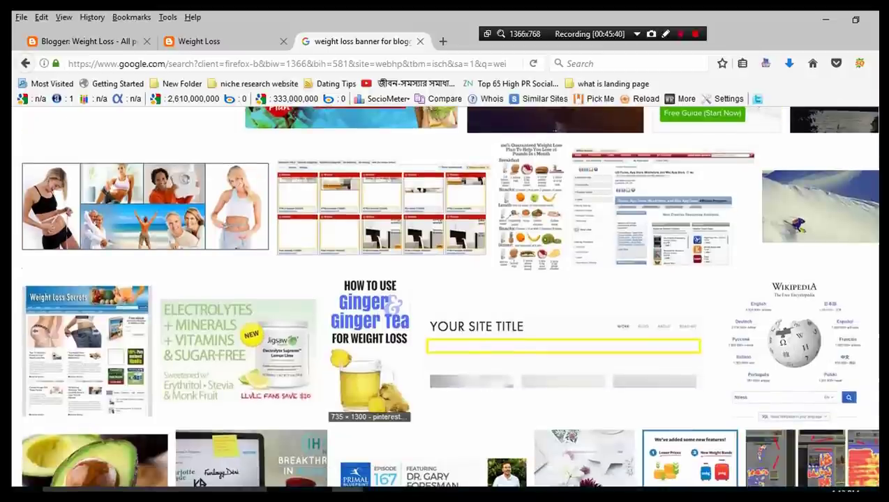
# - Save the four-panel weight-loss photo collage to the Desktop as 'banner'
pyautogui.click(140, 209)
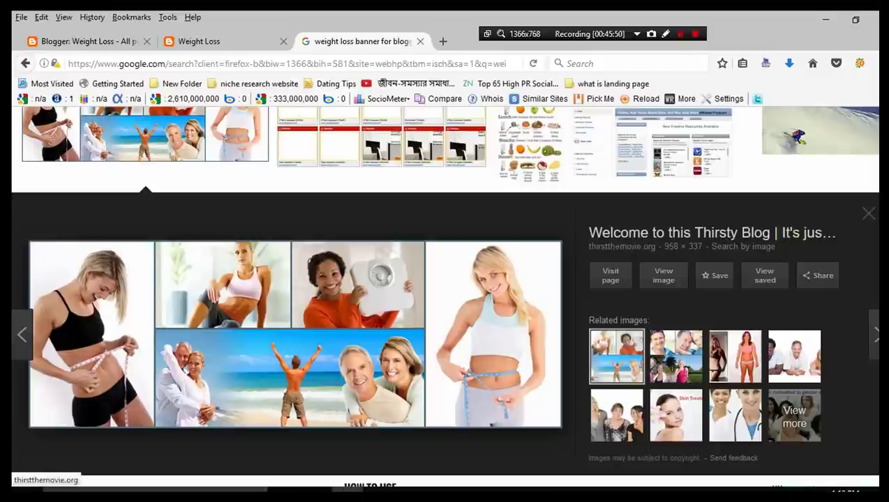
pyautogui.rightClick(224, 275)
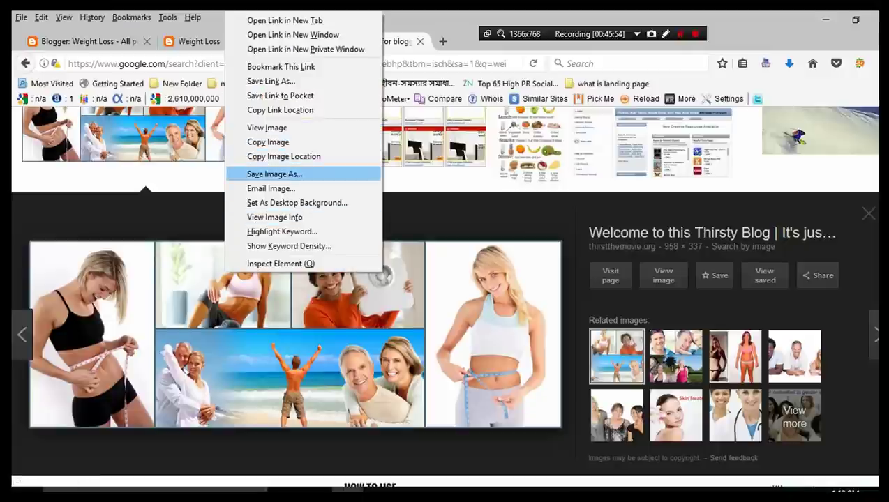
pyautogui.click(274, 174)
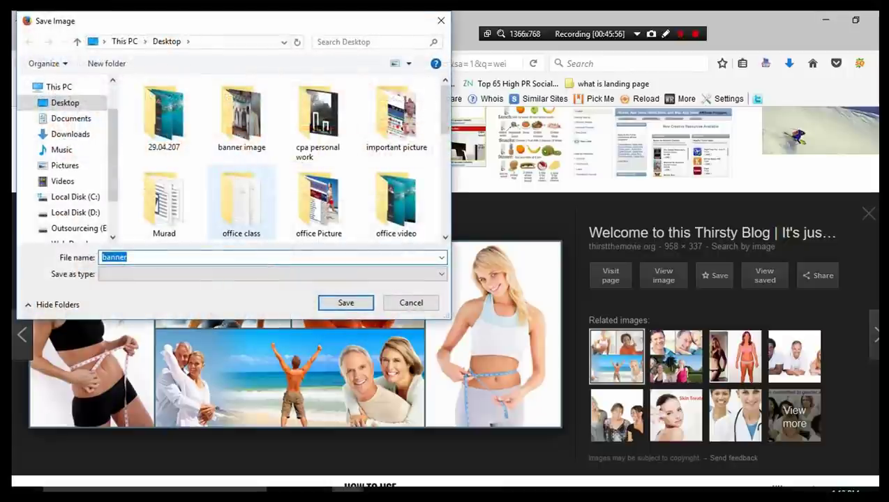
pyautogui.click(64, 103)
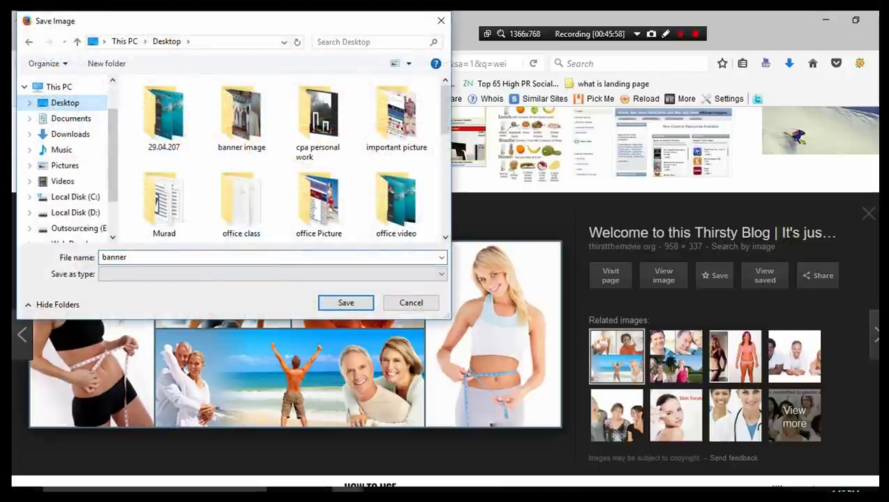
pyautogui.press('Return')
pyautogui.scroll(-2, 444, 293)
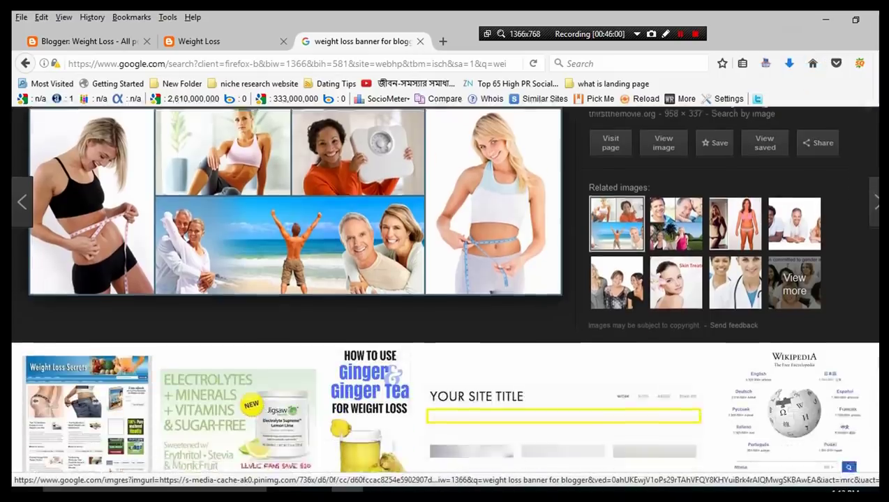
pyautogui.scroll(-15, 363, 279)
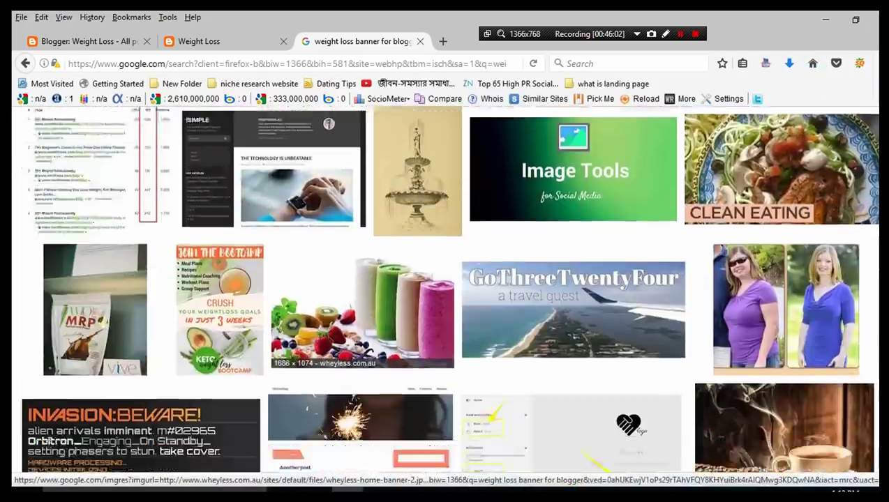
# - Bring the Blogger dashboard forward and open the Weight Loss blog's Layout page
pyautogui.hotkey('ctrl', '1')
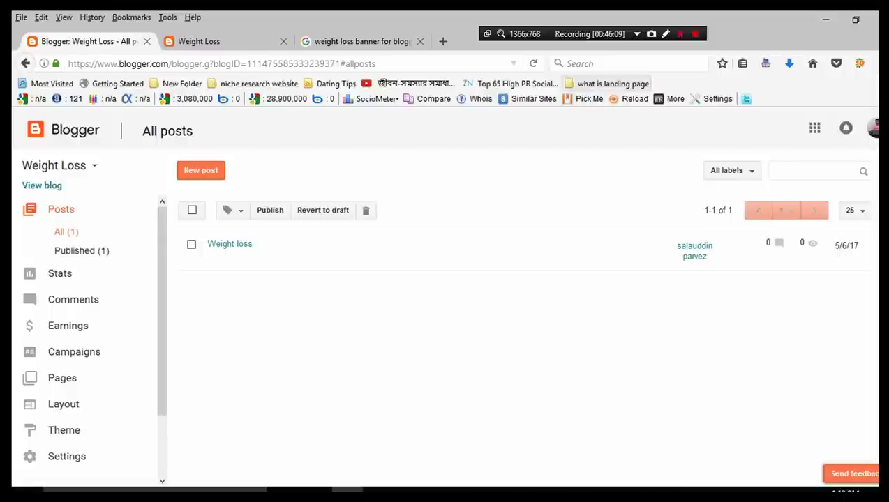
pyautogui.hotkey('shift', 'F12')
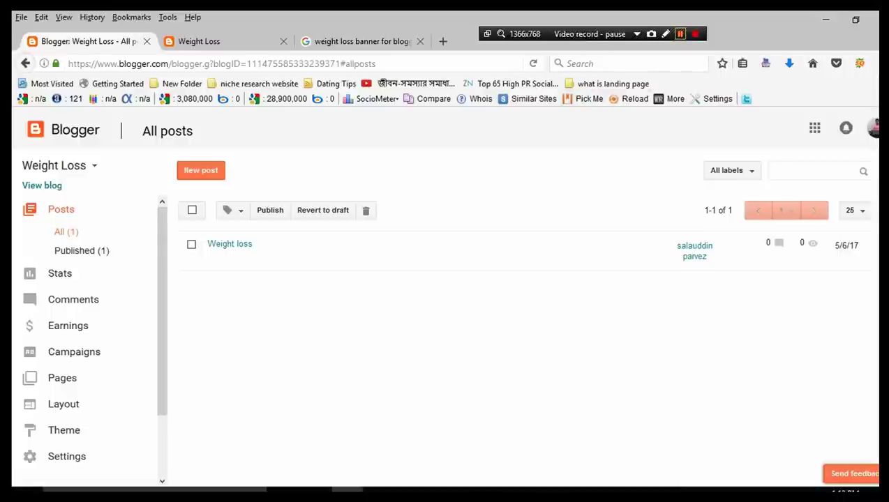
pyautogui.hotkey('shift', 'F12')
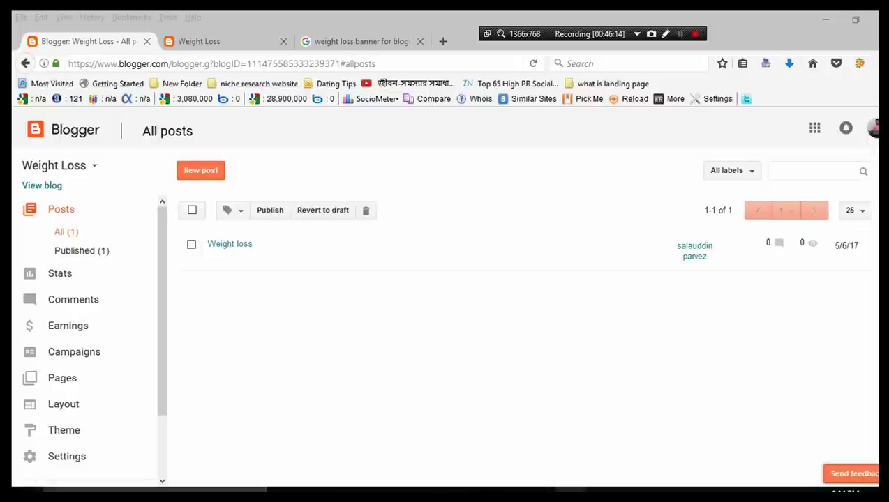
pyautogui.moveTo(347, 492)
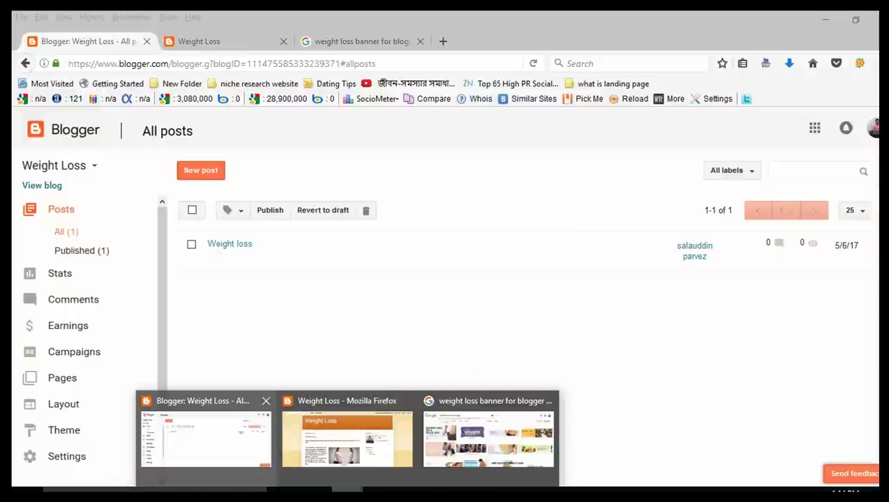
pyautogui.click(206, 439)
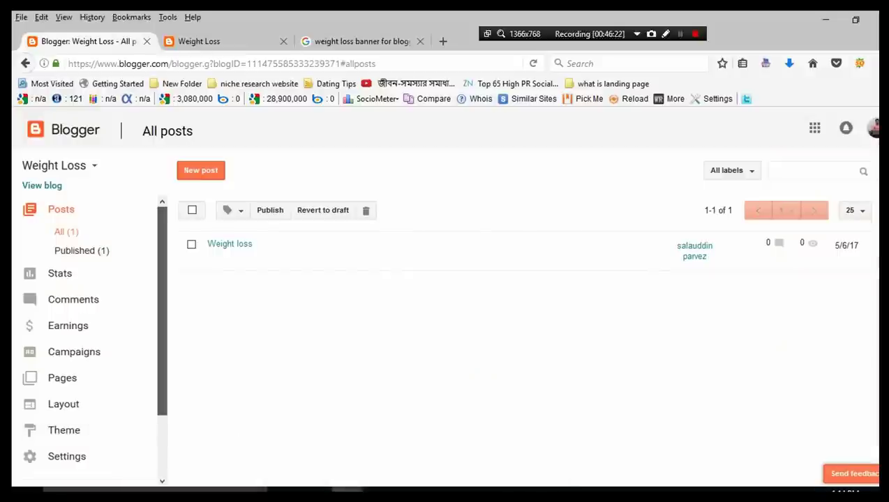
pyautogui.scroll(-2, 91, 342)
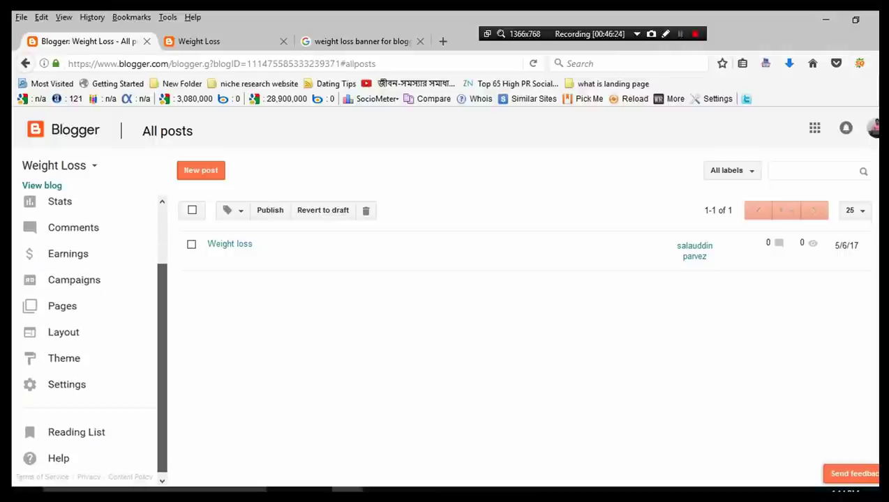
pyautogui.scroll(2, 91, 335)
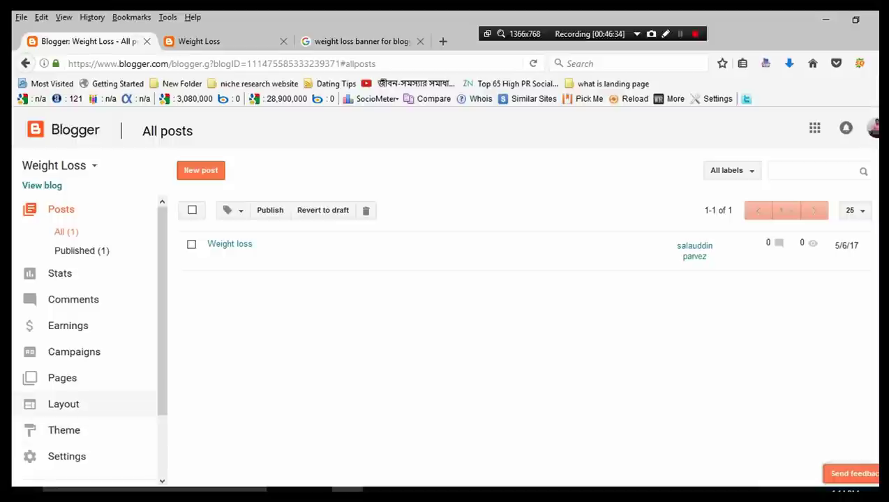
pyautogui.click(64, 404)
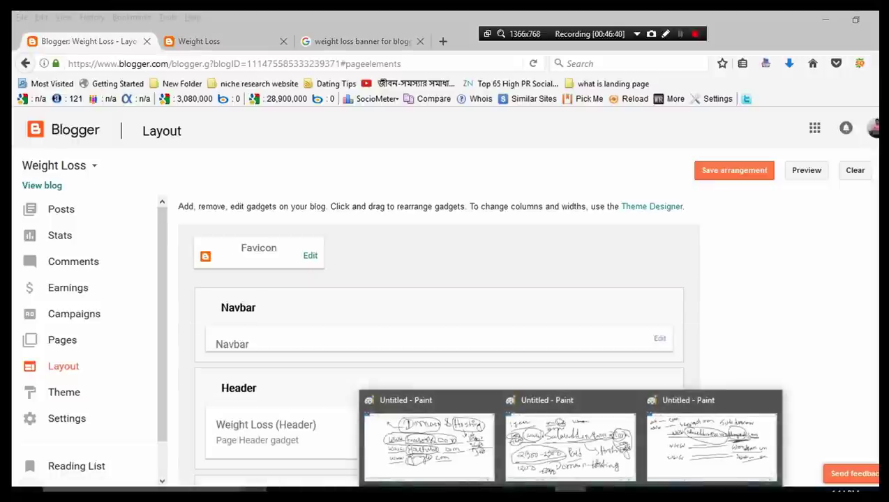
pyautogui.press('super')
# - Launch Paint and draw a rectangular box for the layout sketch
pyautogui.write('p')
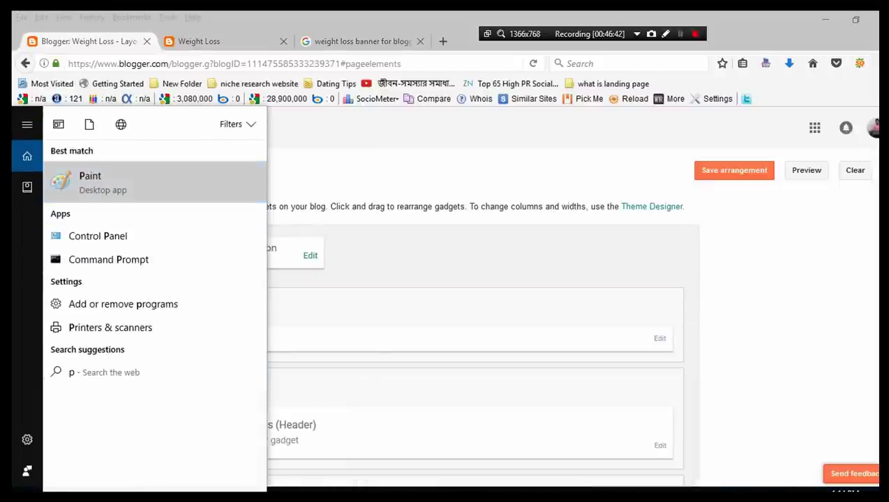
pyautogui.click(104, 363)
pyautogui.moveTo(274, 113)
pyautogui.mouseDown()
pyautogui.moveTo(426, 113)
pyautogui.moveTo(420, 282)
pyautogui.mouseUp()
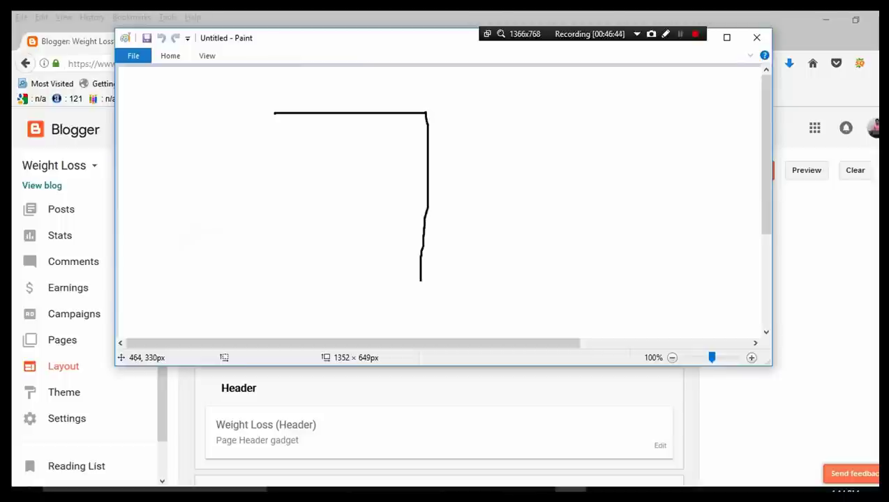
pyautogui.moveTo(272, 115)
pyautogui.mouseDown()
pyautogui.moveTo(260, 218)
pyautogui.moveTo(310, 298)
pyautogui.moveTo(426, 291)
pyautogui.mouseUp()
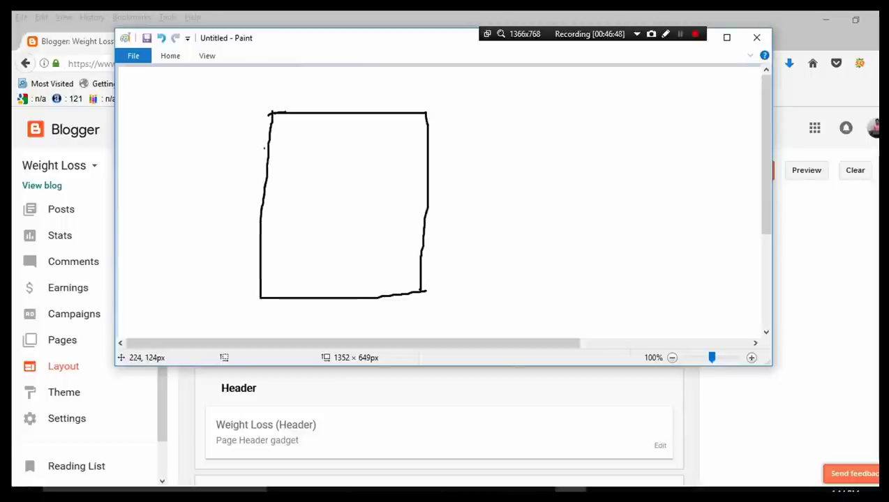
# - Divide the box into a top band and three columns, then loop around the sketch
pyautogui.moveTo(265, 149); pyautogui.dragTo(405, 148)
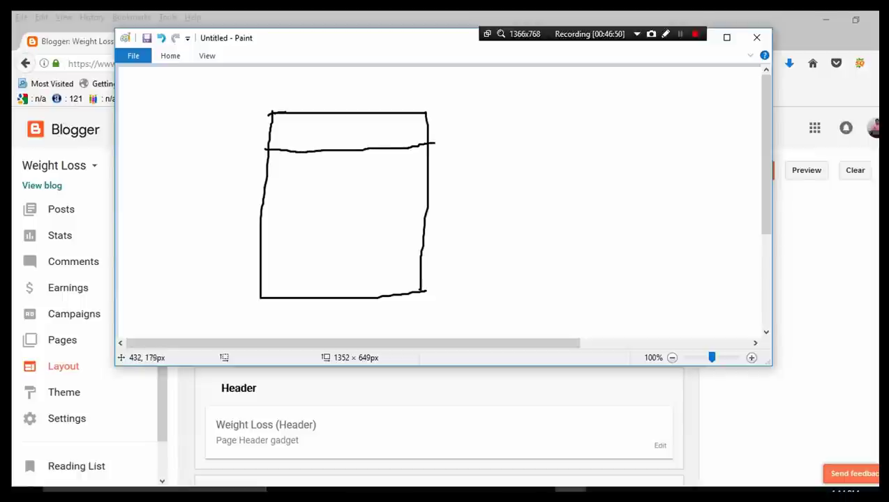
pyautogui.moveTo(256, 263); pyautogui.dragTo(433, 257)
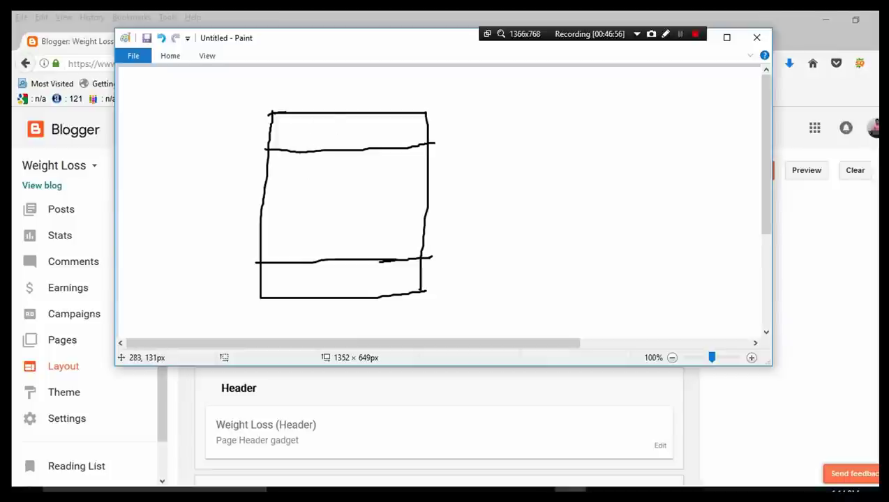
pyautogui.moveTo(303, 152); pyautogui.dragTo(308, 260)
pyautogui.moveTo(349, 145); pyautogui.dragTo(366, 277)
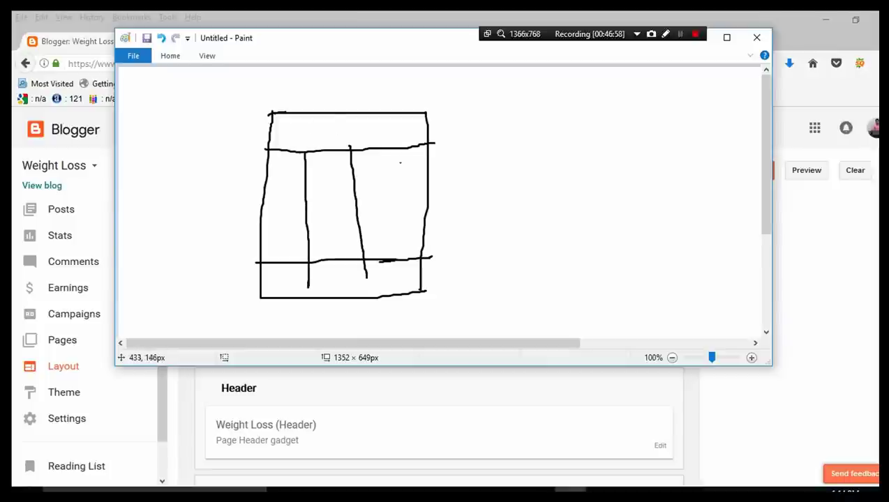
pyautogui.moveTo(389, 146); pyautogui.dragTo(400, 264)
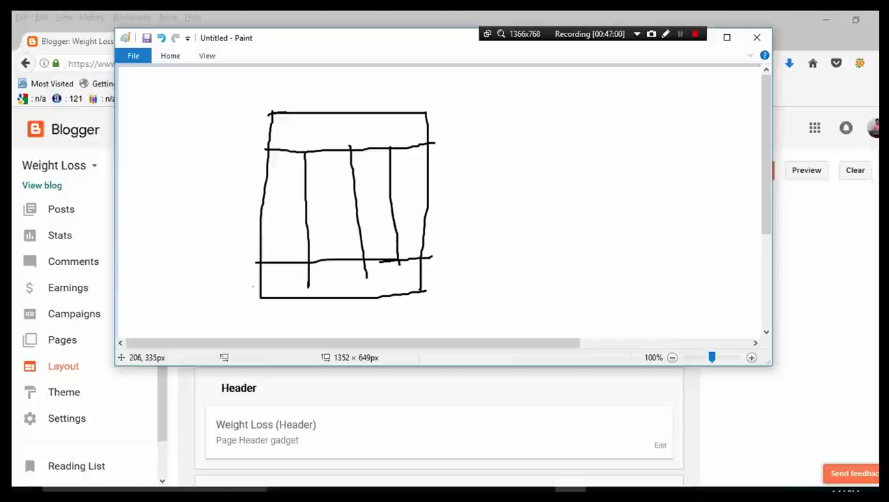
pyautogui.moveTo(253, 286); pyautogui.dragTo(510, 293)
pyautogui.moveTo(268, 129)
pyautogui.mouseDown()
pyautogui.moveTo(312, 136)
pyautogui.moveTo(431, 131)
pyautogui.moveTo(391, 86)
pyautogui.moveTo(228, 183)
pyautogui.moveTo(356, 306)
pyautogui.moveTo(450, 126)
pyautogui.mouseUp()
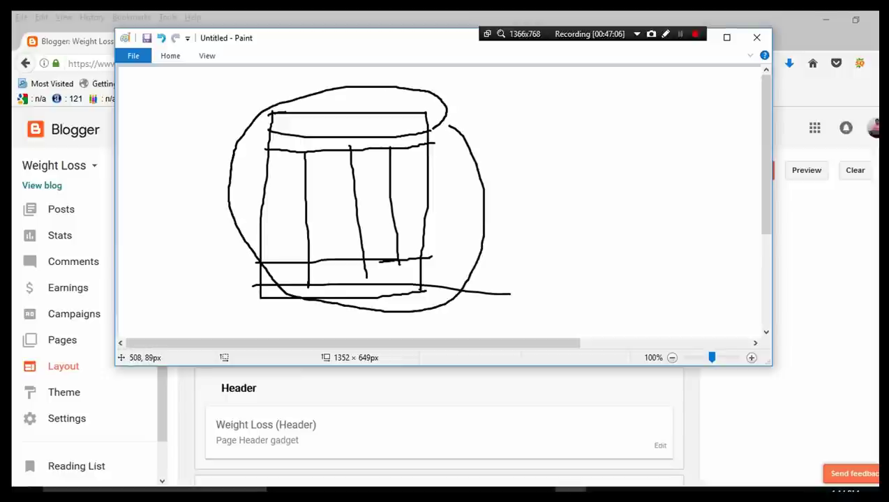
# - Bring the Blogger Layout page back, briefly checking the live blog tab
pyautogui.moveTo(348, 488)
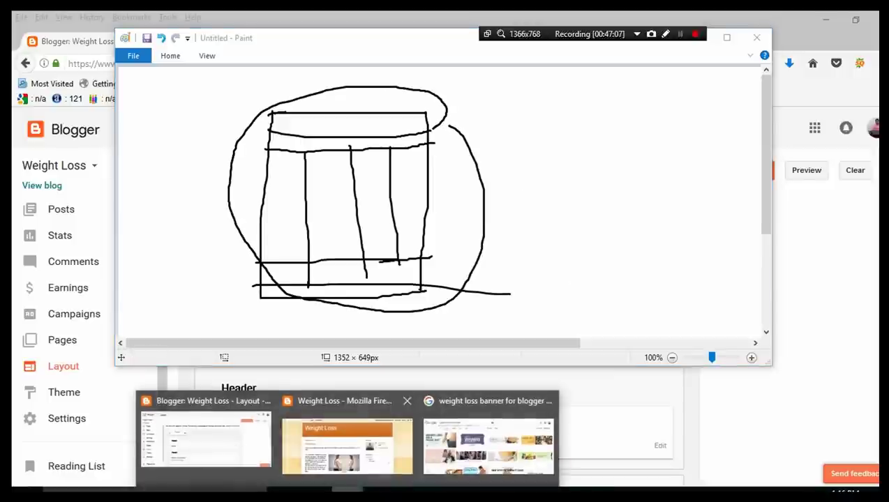
pyautogui.click(206, 440)
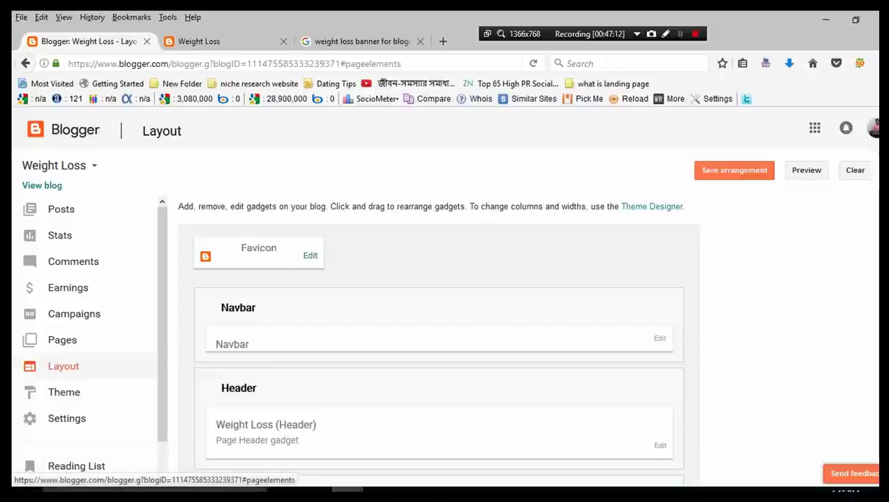
pyautogui.scroll(-2, 438, 341)
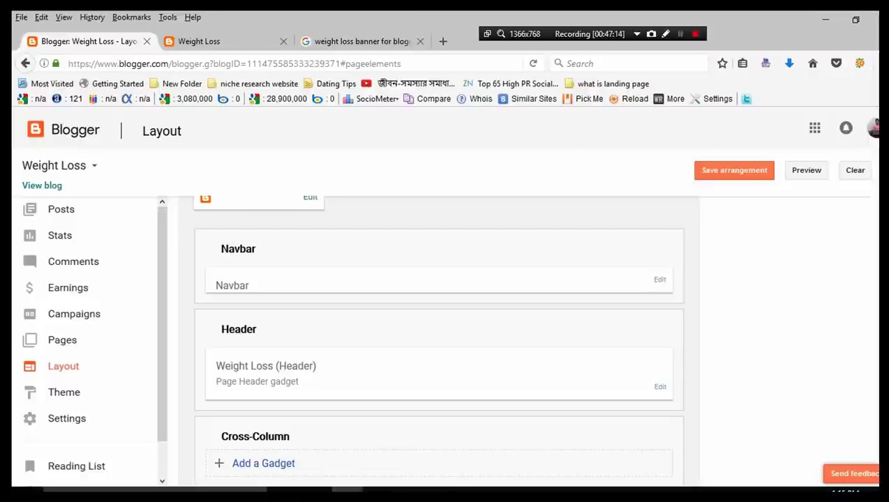
pyautogui.hotkey('ctrl', 'Tab')
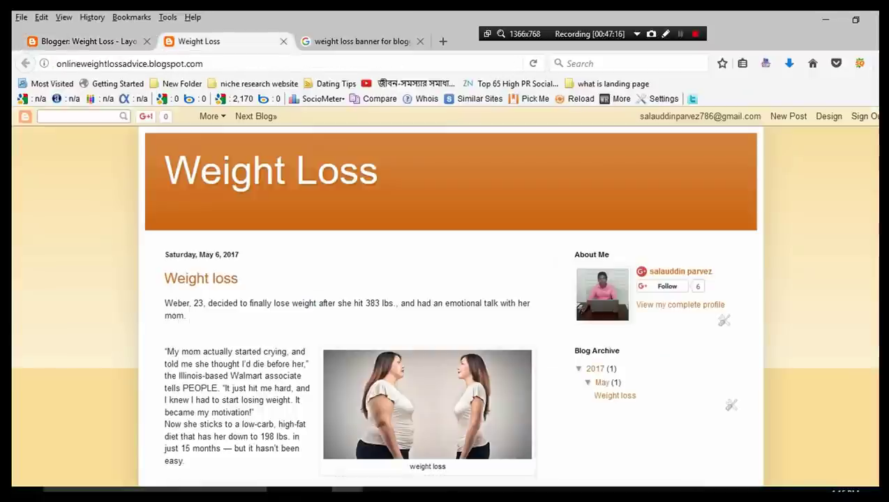
pyautogui.hotkey('ctrl', 'shift', 'Tab')
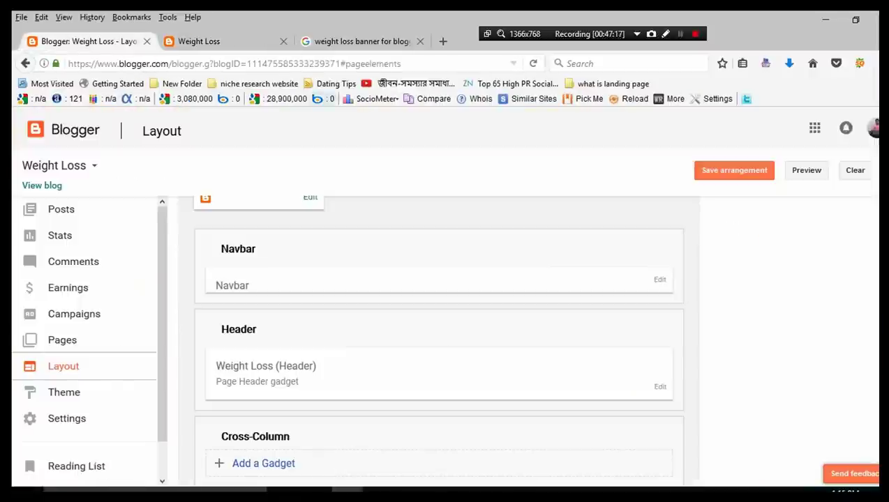
# - Open the Navbar gadget's settings and close them without changes
pyautogui.click(659, 280)
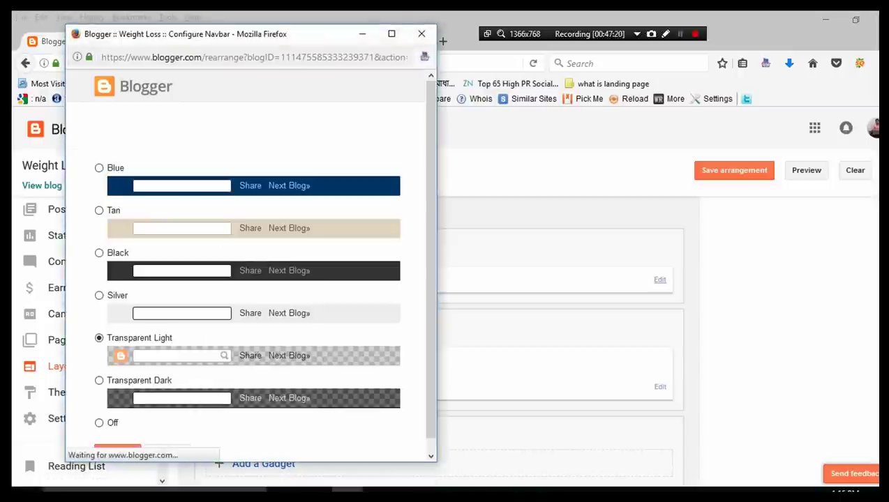
pyautogui.scroll(-1, 429, 265)
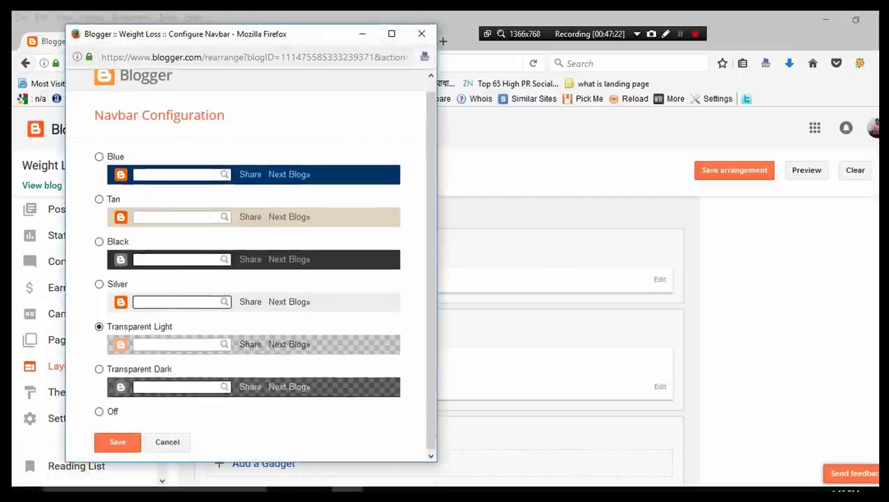
pyautogui.click(421, 33)
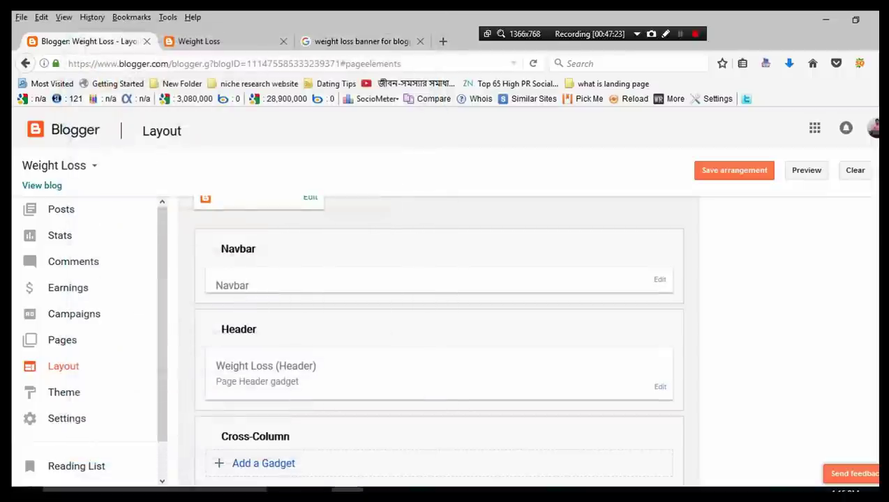
# - Upload the 'banner' image file as the Header gadget's header image
pyautogui.click(659, 387)
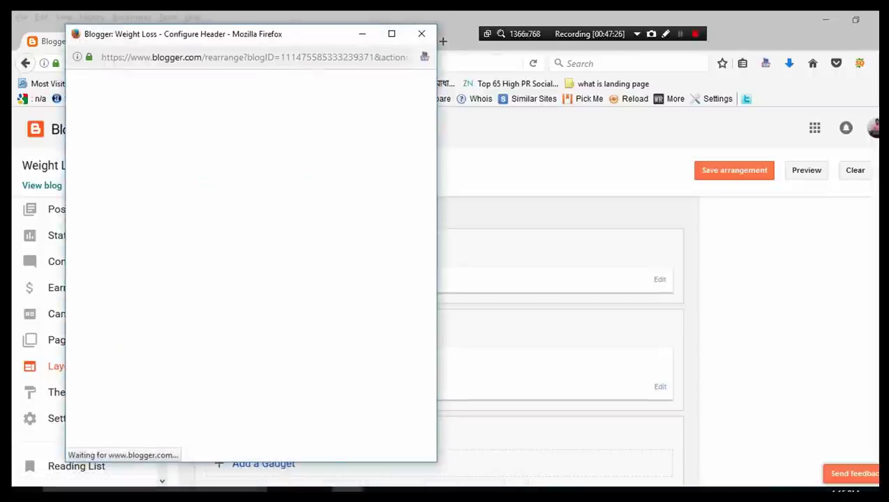
pyautogui.scroll(-1, 251, 279)
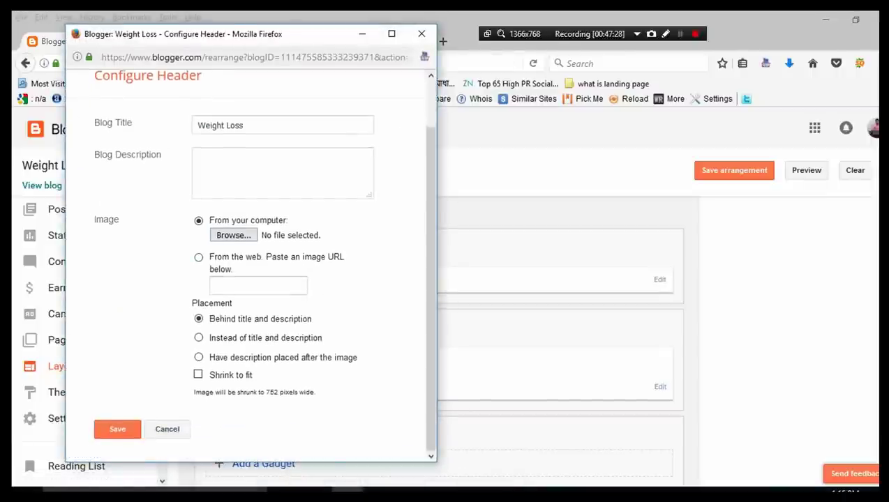
pyautogui.click(233, 234)
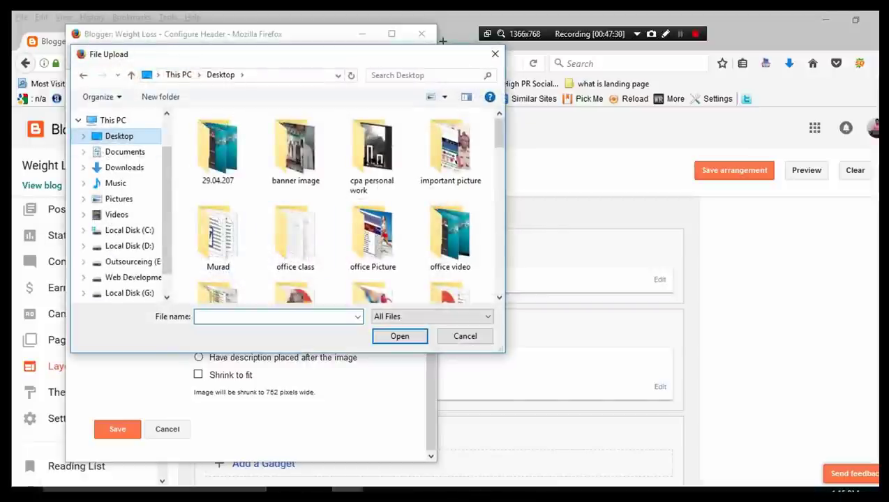
pyautogui.scroll(-3, 335, 206)
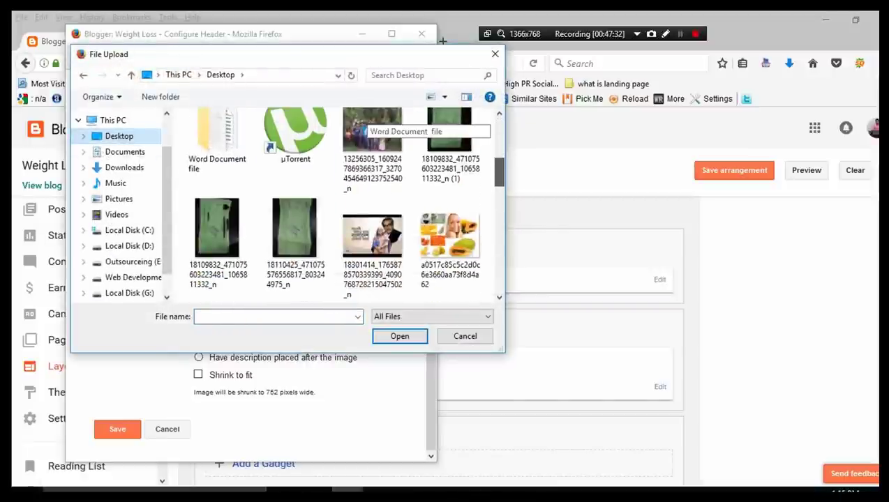
pyautogui.scroll(-5, 345, 205)
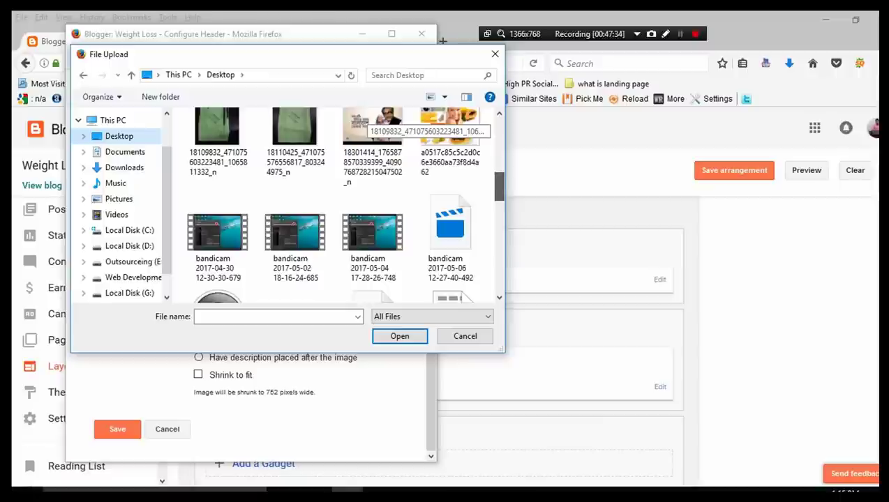
pyautogui.scroll(-1, 345, 205)
pyautogui.click(373, 209)
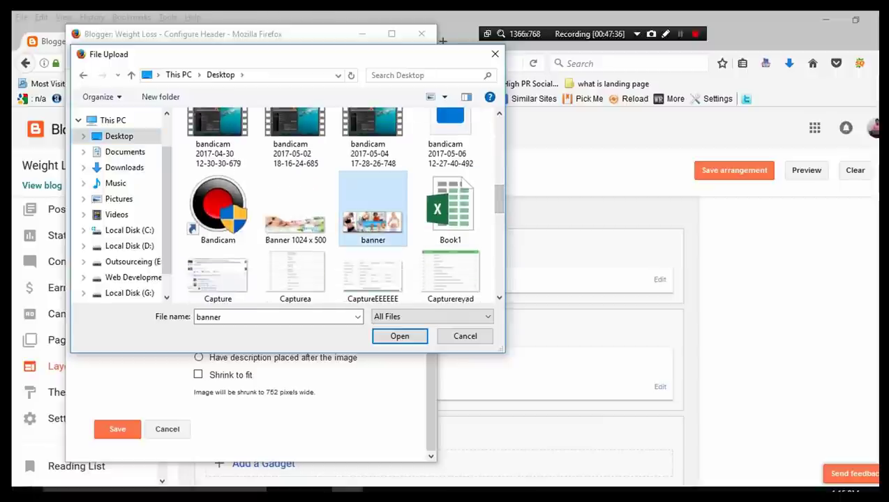
pyautogui.press('Return')
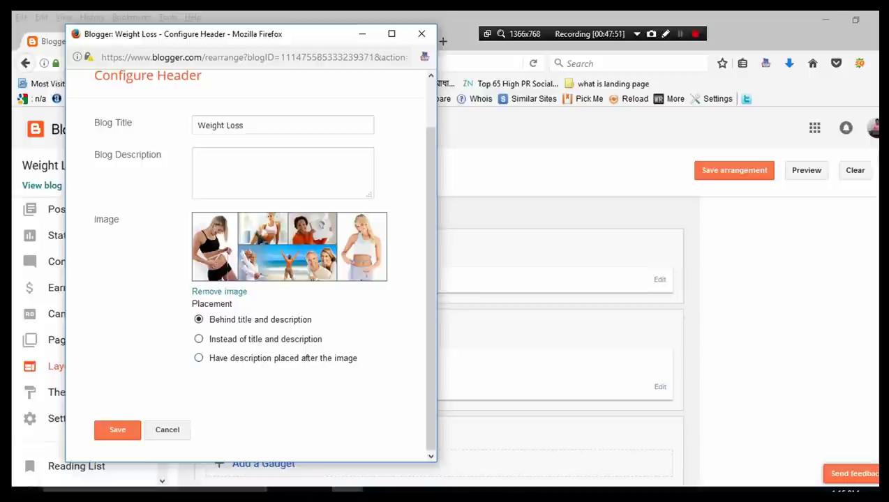
# - Save the layout arrangement, then reopen the Header gadget and save it with the banner
pyautogui.click(680, 34)
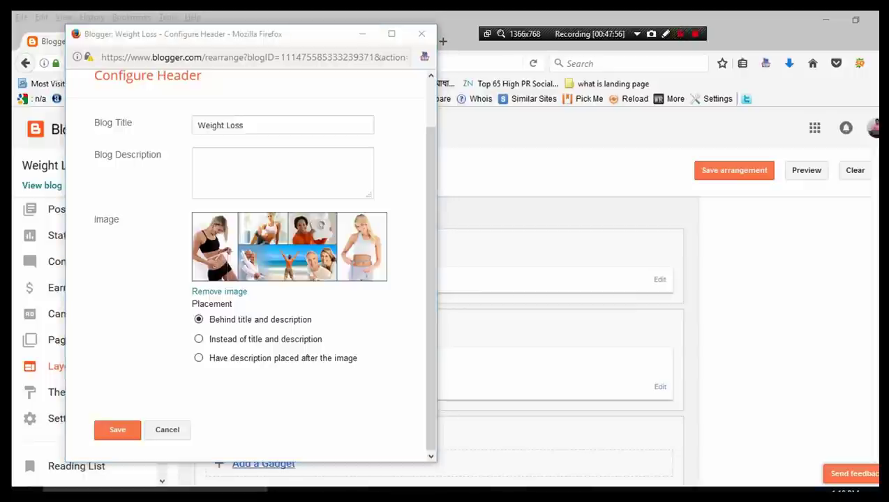
pyautogui.click(800, 488)
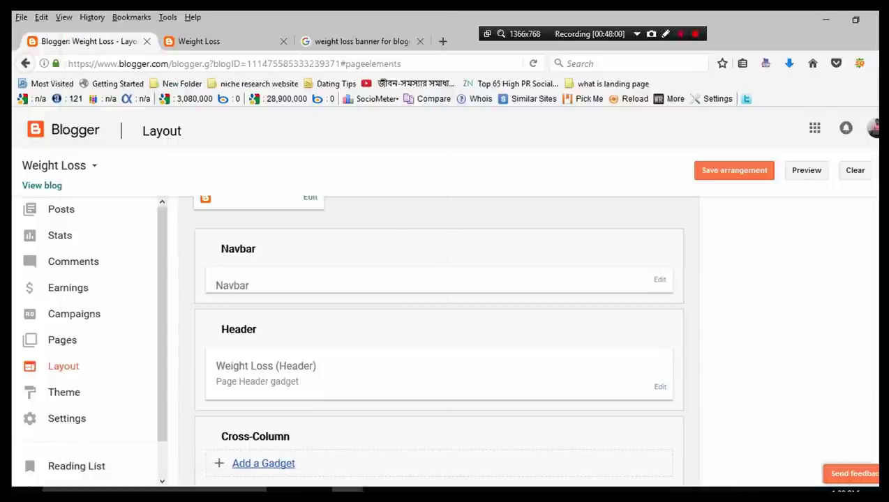
pyautogui.scroll(-2, 438, 342)
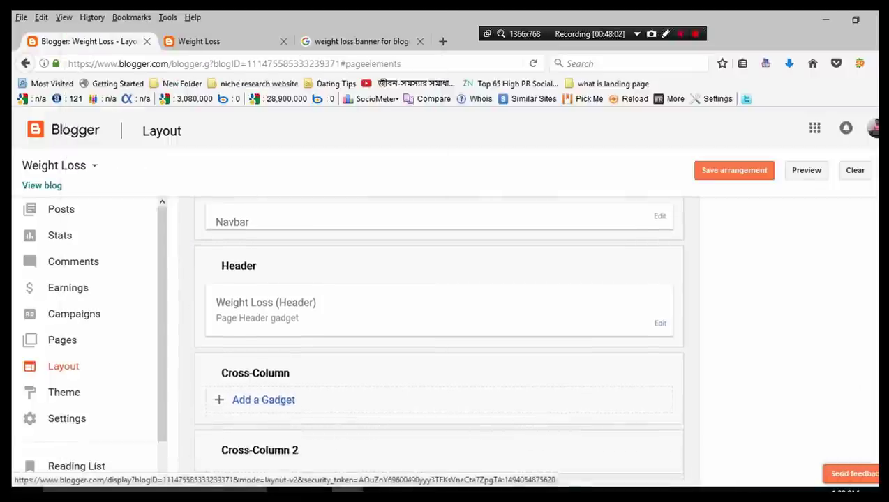
pyautogui.scroll(3, 438, 341)
pyautogui.scroll(-2, 438, 342)
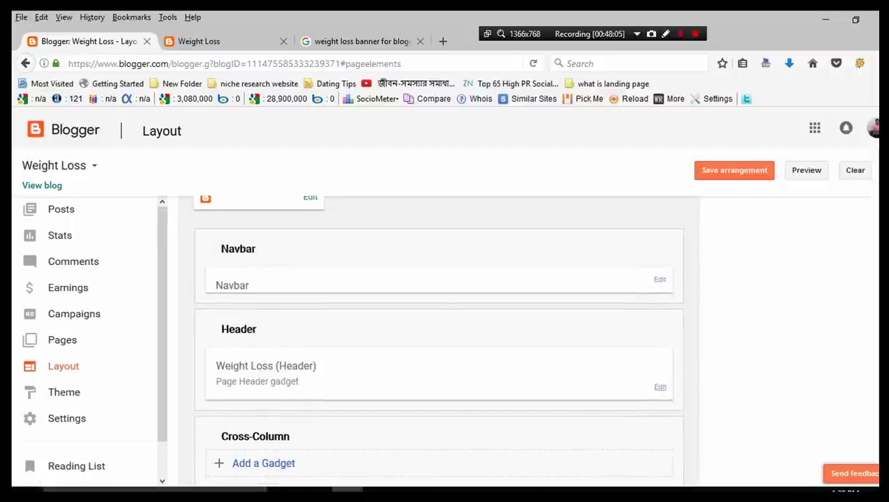
pyautogui.click(659, 386)
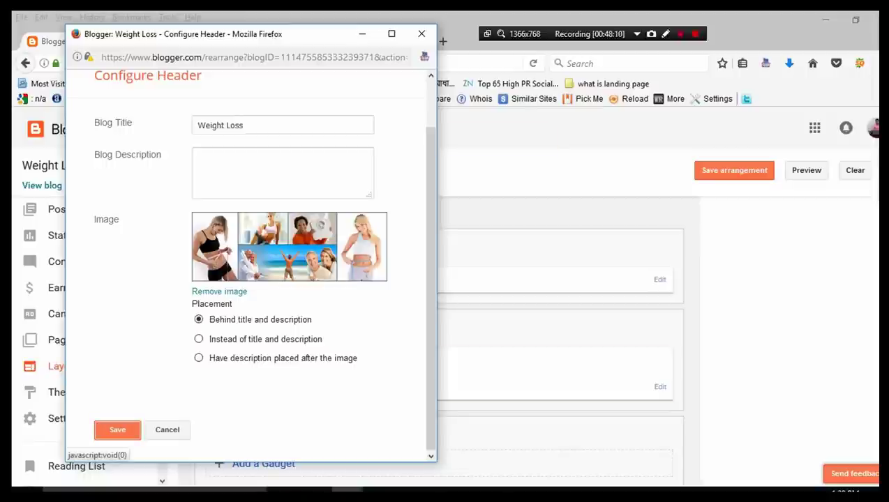
pyautogui.click(117, 430)
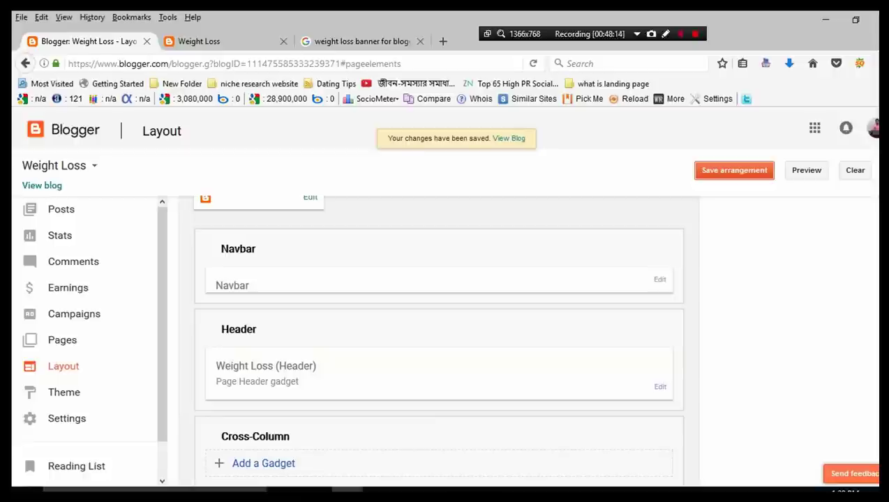
# - Reload the live Weight Loss blog to check the collage header, then return to Paint
pyautogui.click(199, 41)
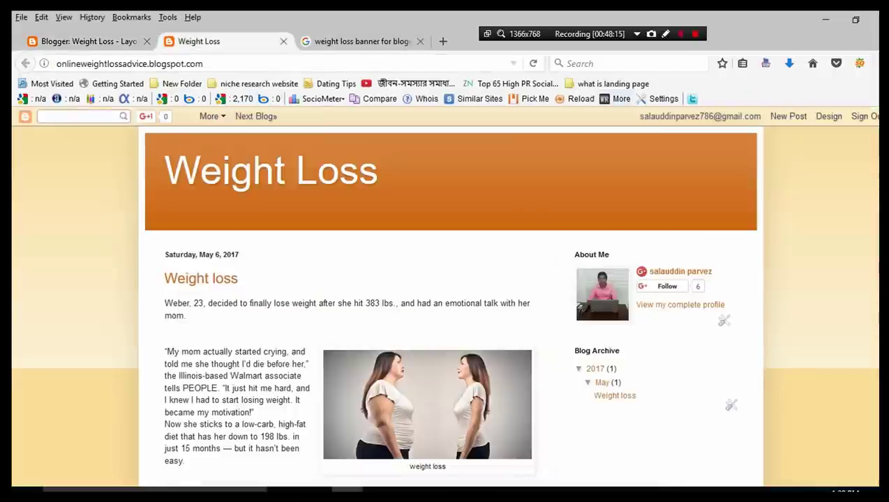
pyautogui.press('F5')
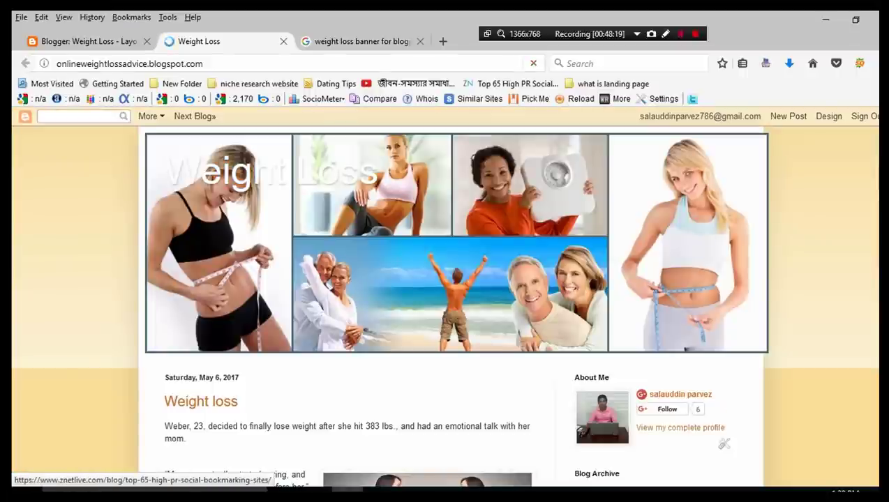
pyautogui.scroll(-10, 443, 296)
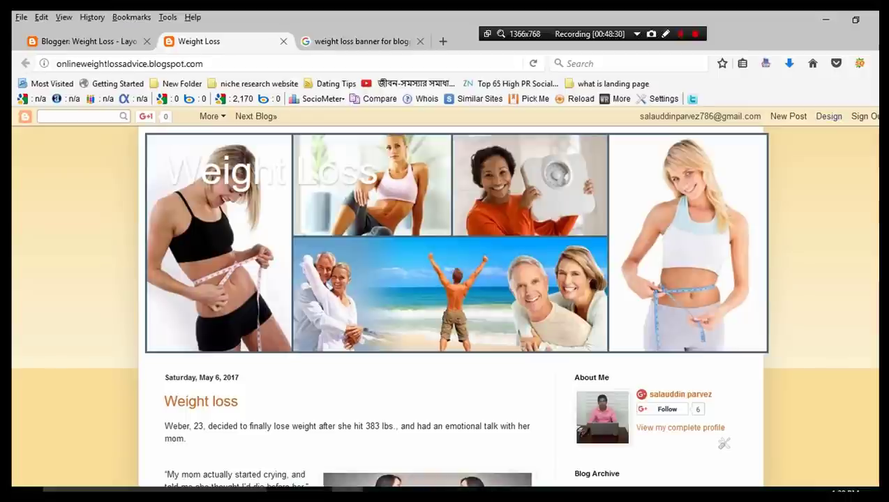
pyautogui.hotkey('alt', 'Tab')
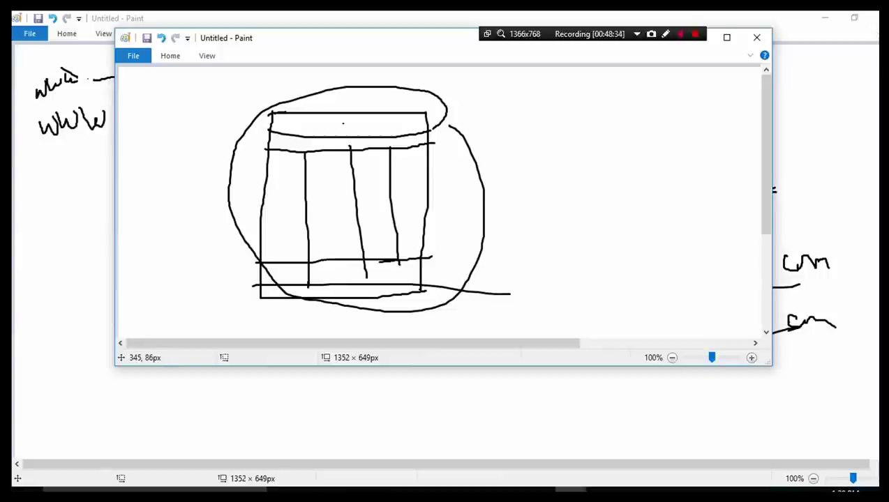
# - Minimize the Paint windows and open the desktop 'banner' image file with Paint
pyautogui.moveTo(381, 42); pyautogui.dragTo(415, 140)
pyautogui.click(731, 136)
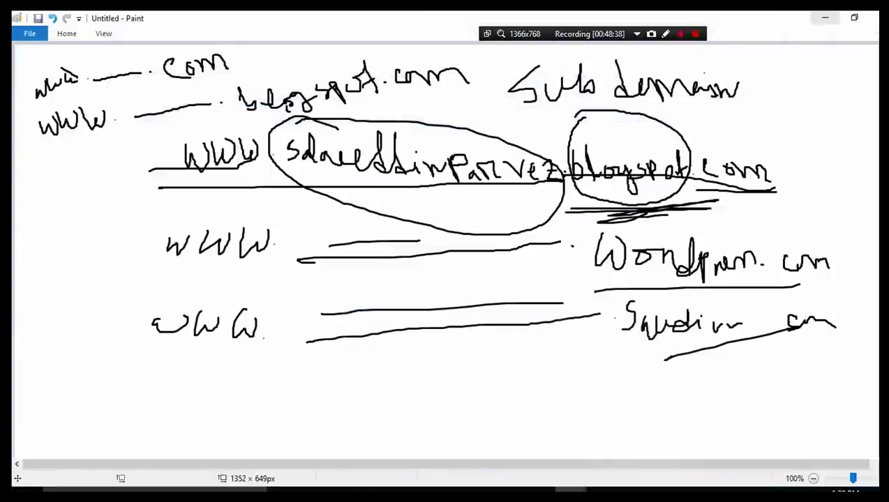
pyautogui.click(824, 17)
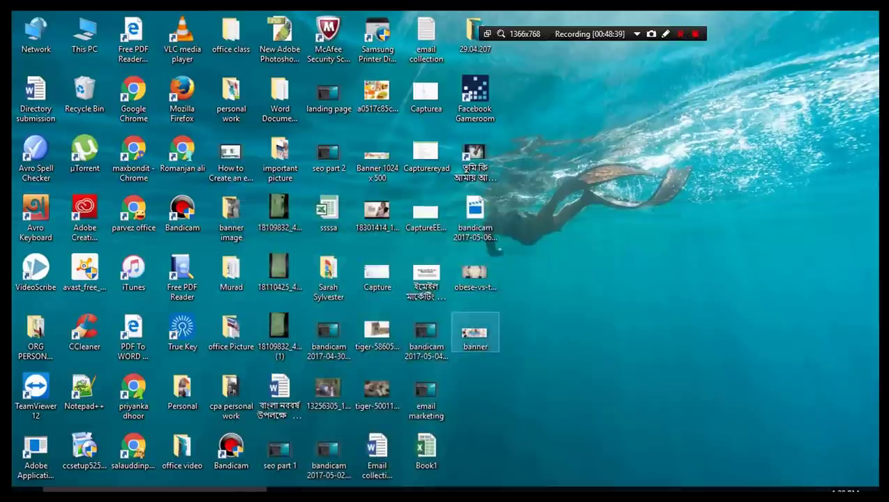
pyautogui.rightClick(479, 333)
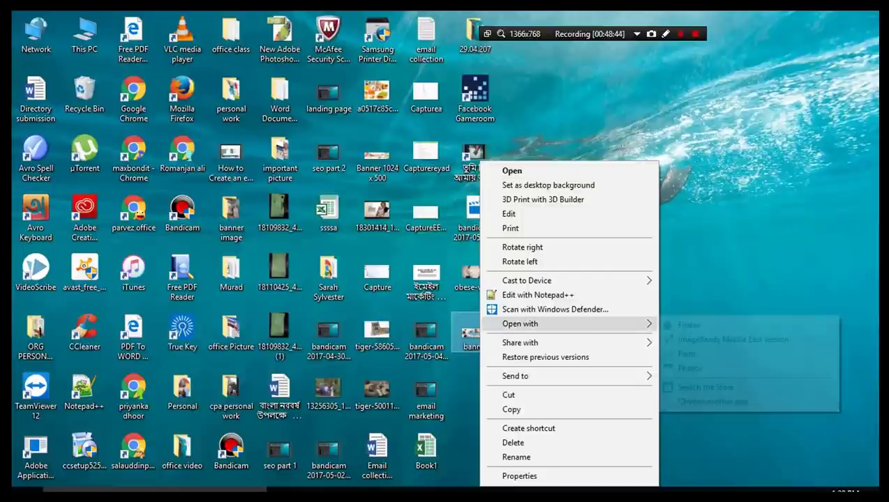
pyautogui.click(690, 354)
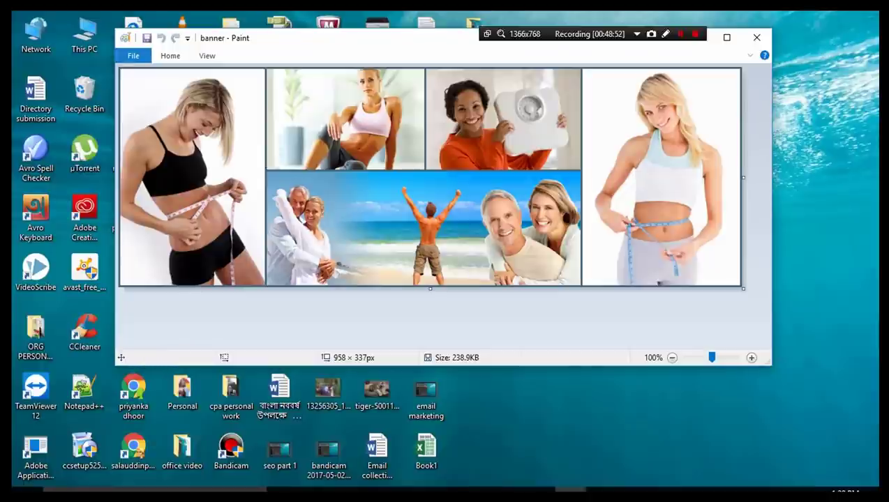
# - Resize the banner to 940 × 250 pixels without keeping aspect ratio, save, and close Paint
pyautogui.click(171, 56)
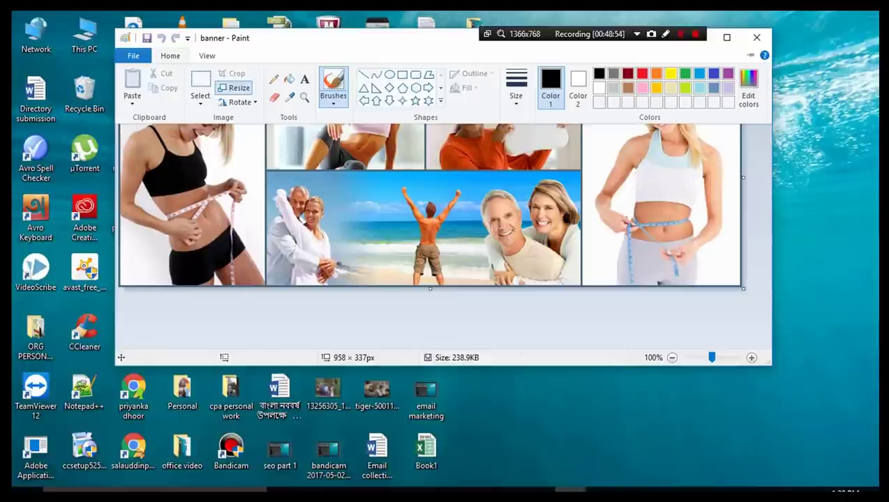
pyautogui.click(235, 88)
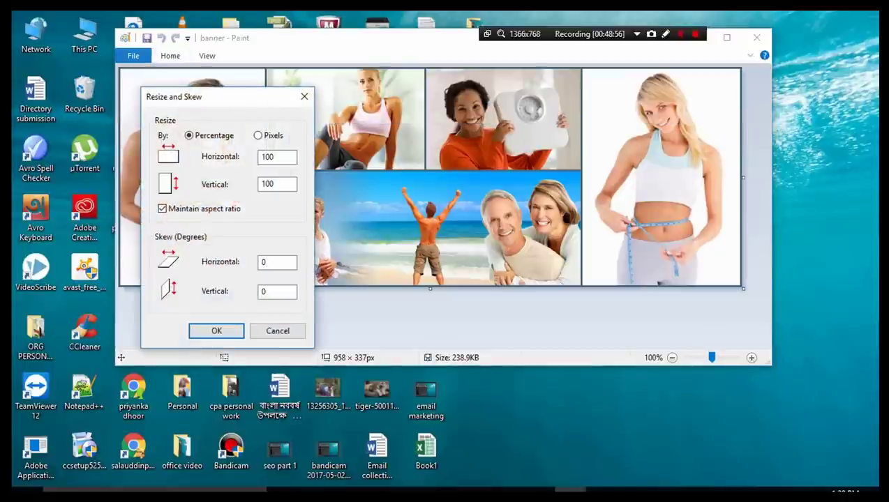
pyautogui.click(258, 136)
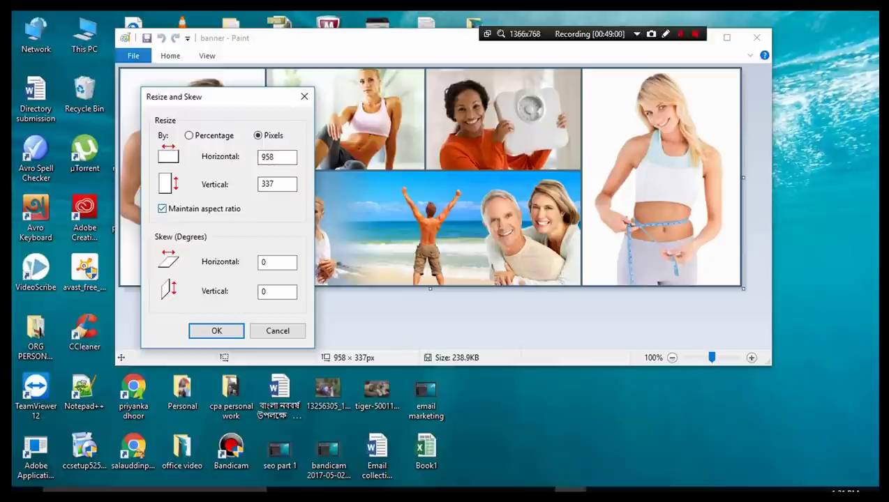
pyautogui.click(162, 208)
pyautogui.moveTo(291, 156); pyautogui.dragTo(267, 156)
pyautogui.write('40')
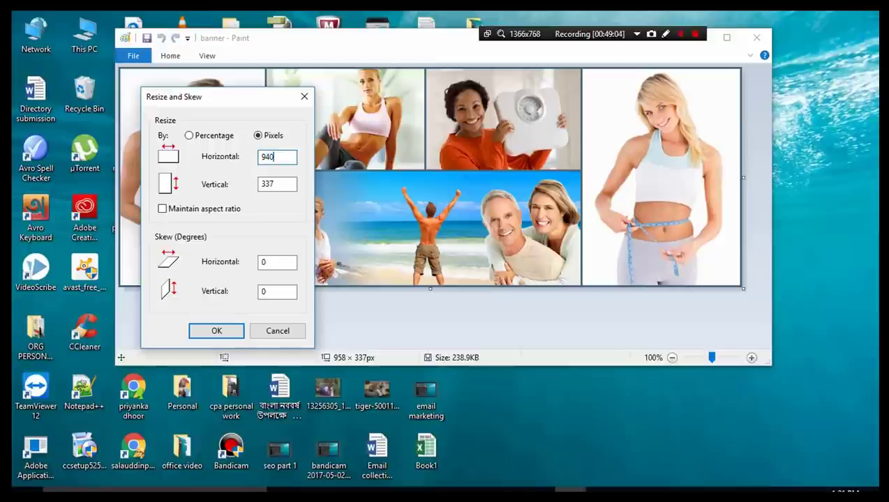
pyautogui.press('Tab')
pyautogui.press('BackSpace')
pyautogui.write('250')
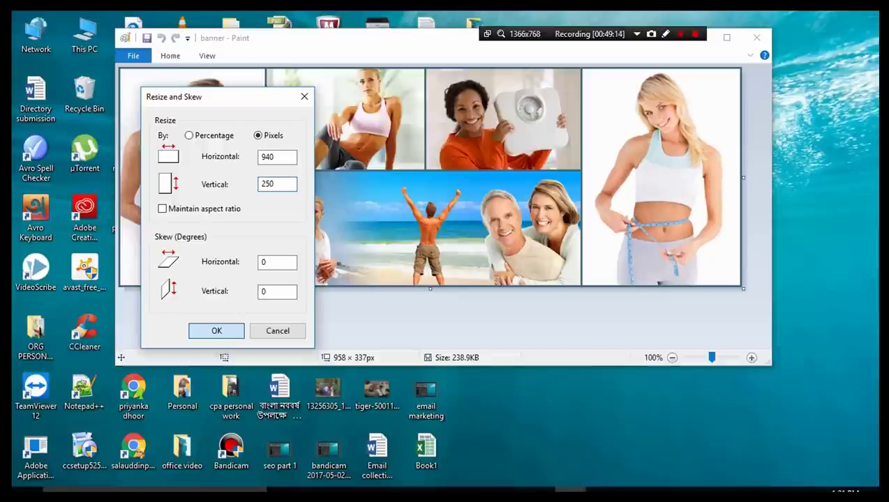
pyautogui.press('Return')
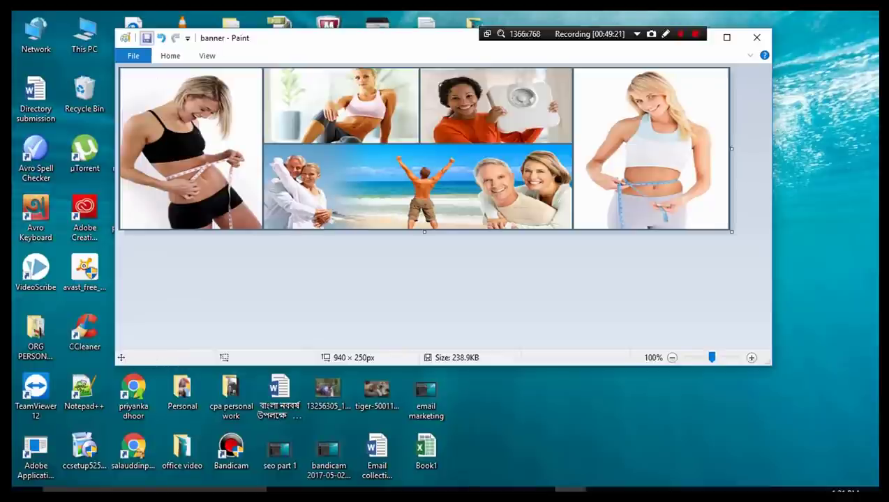
pyautogui.click(146, 37)
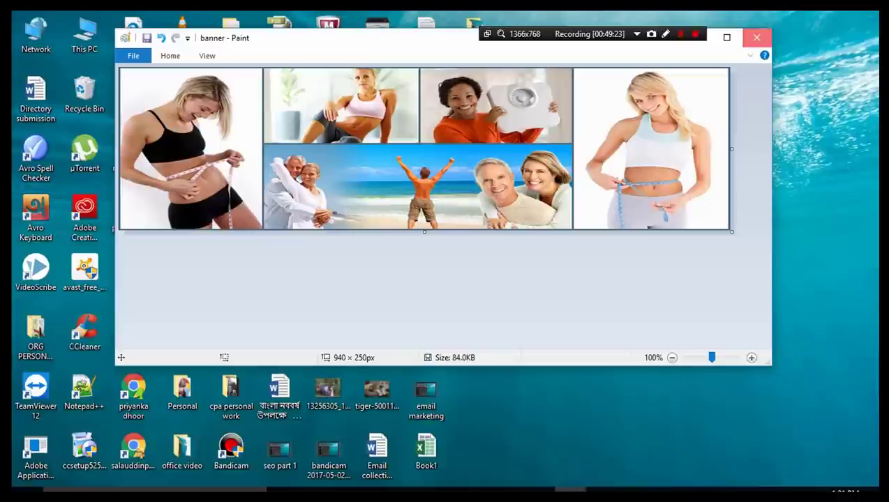
pyautogui.click(756, 37)
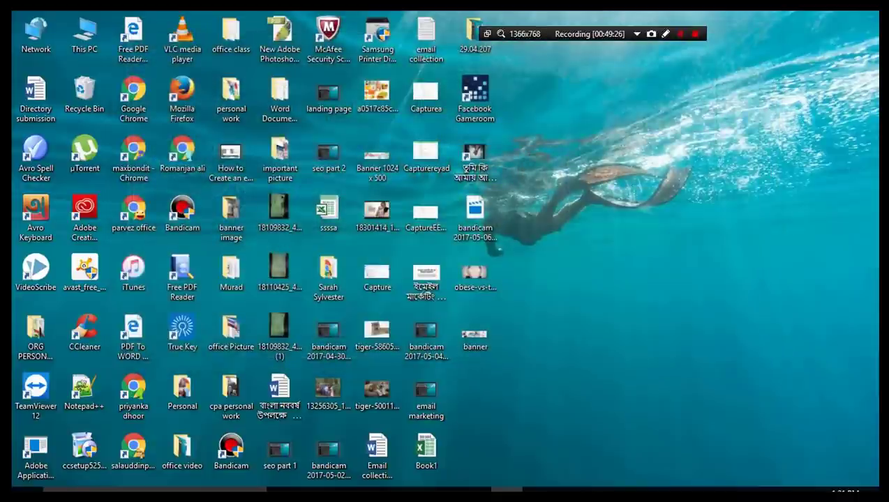
# - Bring the Blogger Layout page back into view
pyautogui.moveTo(346, 492)
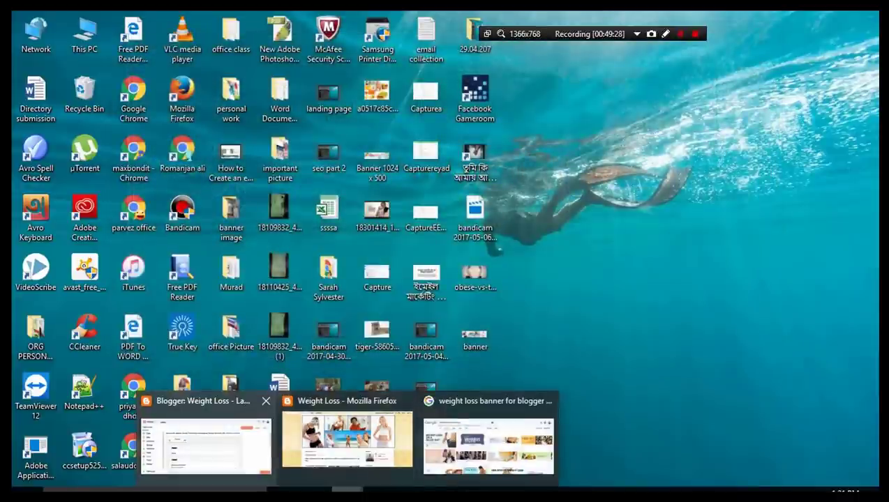
pyautogui.click(204, 436)
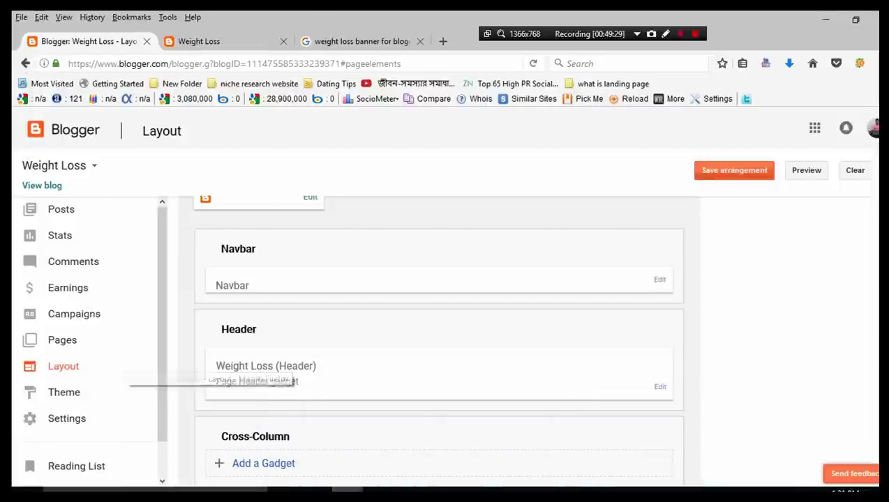
pyautogui.scroll(-1, 437, 338)
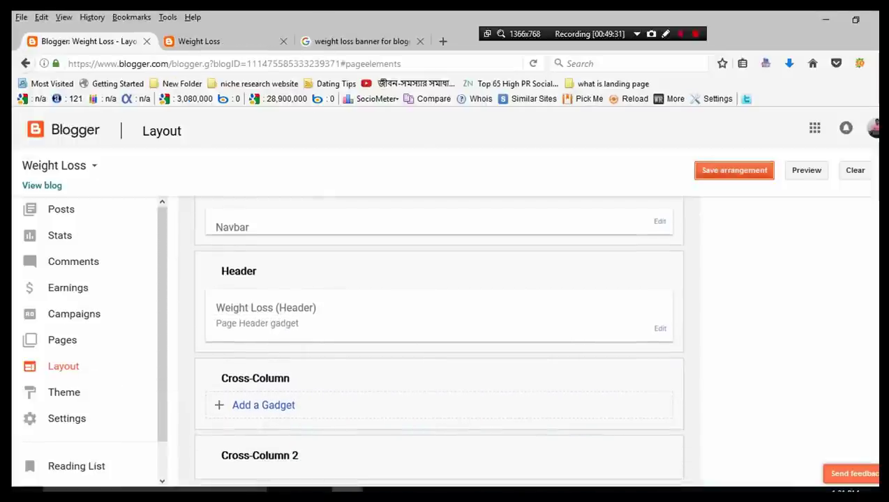
pyautogui.scroll(3, 437, 338)
pyautogui.scroll(-1, 438, 339)
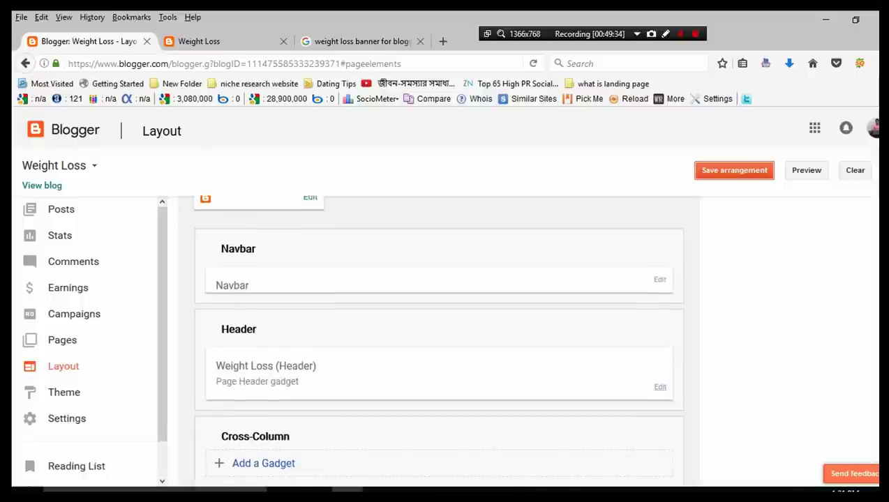
# - Replace the Header gadget's current image with the resized 'banner' file
pyautogui.click(660, 386)
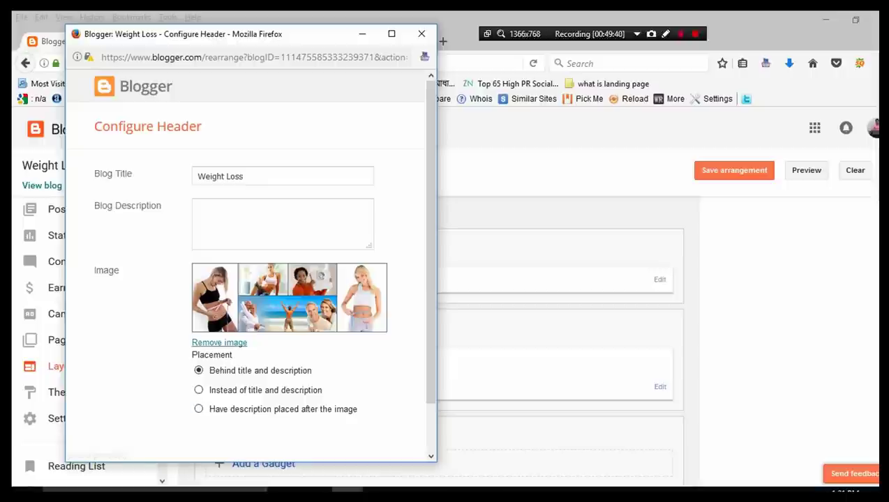
pyautogui.click(219, 342)
pyautogui.click(233, 286)
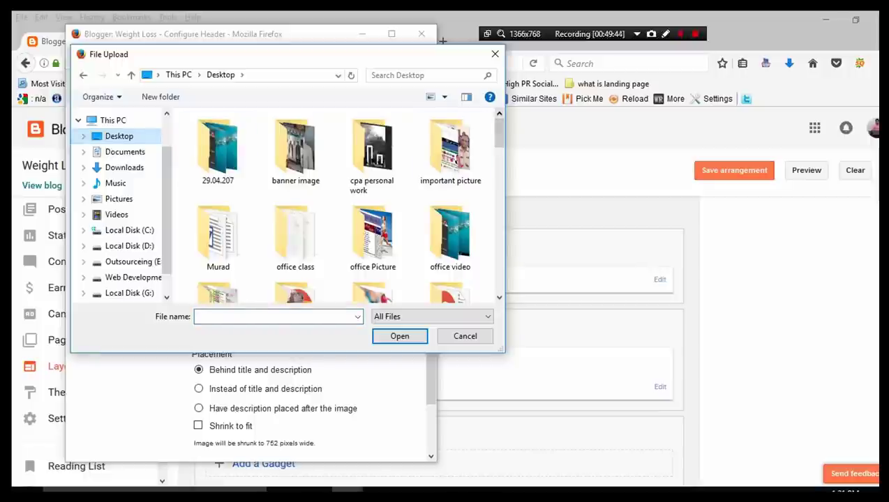
pyautogui.scroll(-3, 345, 206)
pyautogui.scroll(-5, 345, 206)
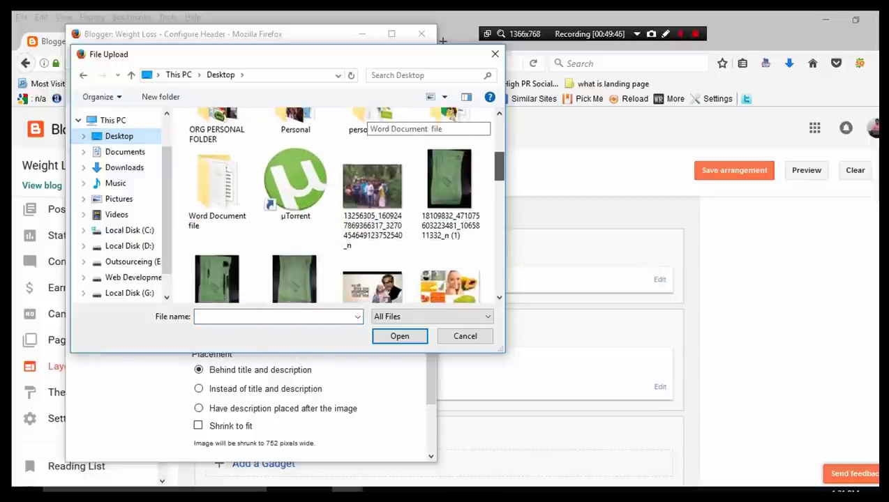
pyautogui.scroll(-5, 345, 206)
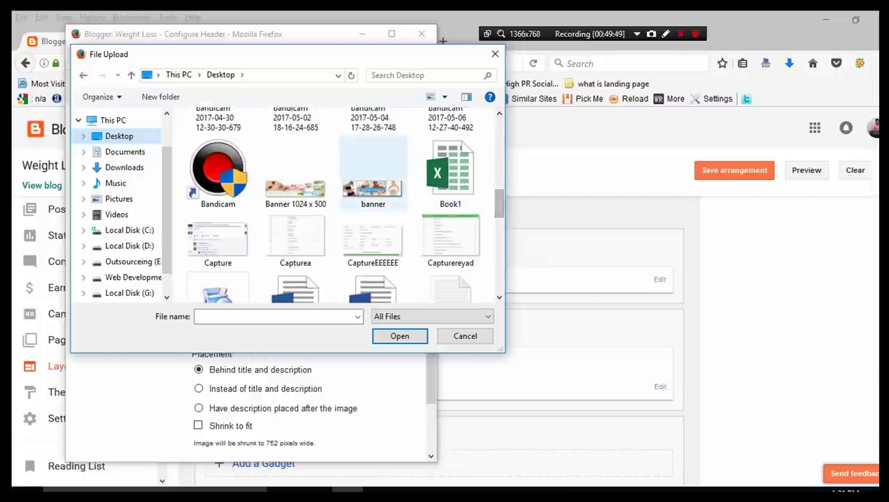
pyautogui.click(373, 173)
pyautogui.doubleClick(372, 173)
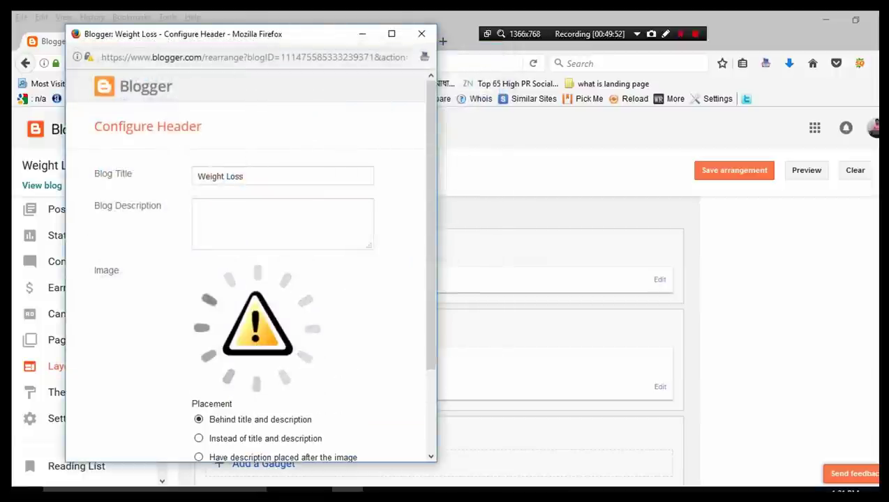
# - Move the header settings window aside and view the live Weight Loss blog
pyautogui.scroll(-2, 251, 279)
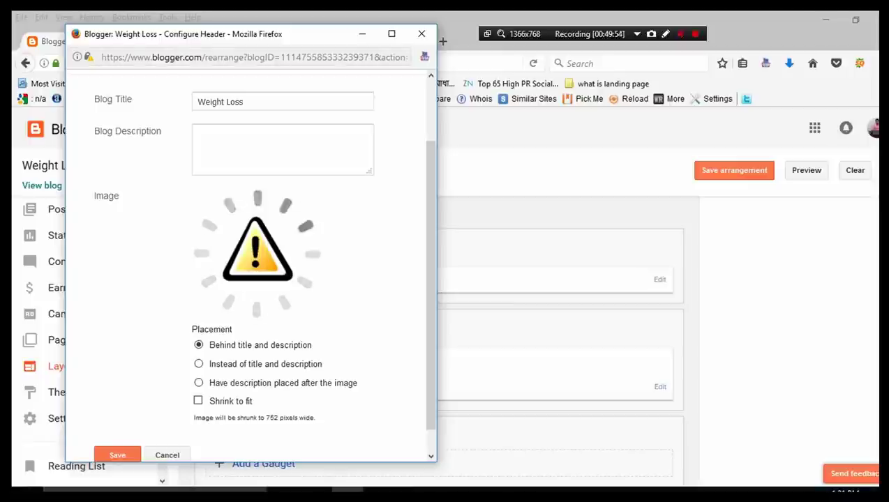
pyautogui.moveTo(315, 34); pyautogui.dragTo(327, 163)
pyautogui.click(198, 41)
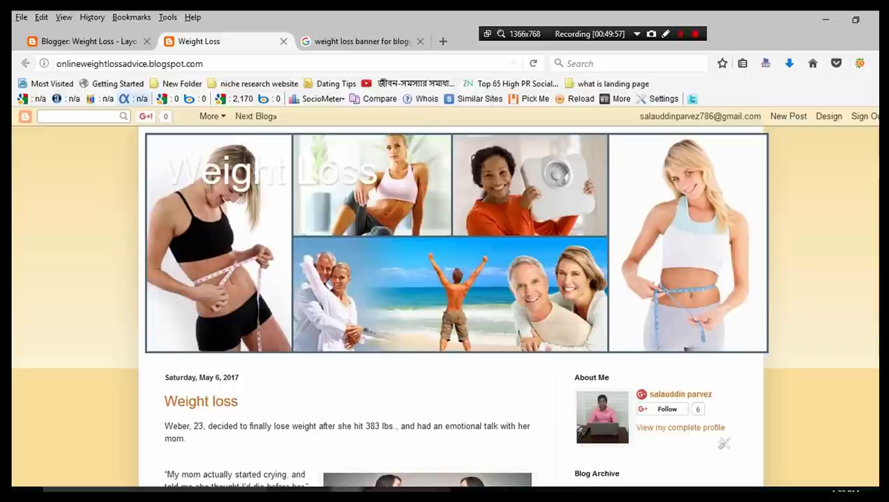
# - Set the header image placement to 'Instead of title and description' and save
pyautogui.hotkey('ctrl', 'shift', 'Tab')
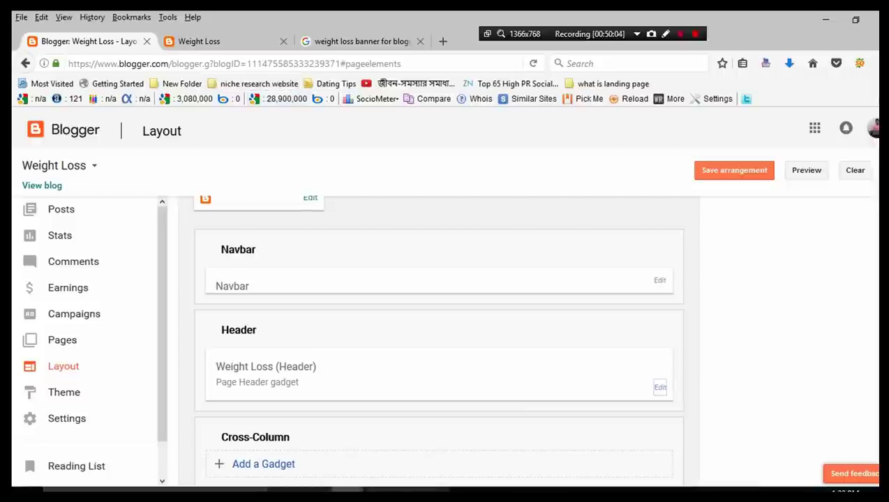
pyautogui.scroll(2, 438, 342)
pyautogui.scroll(-3, 438, 342)
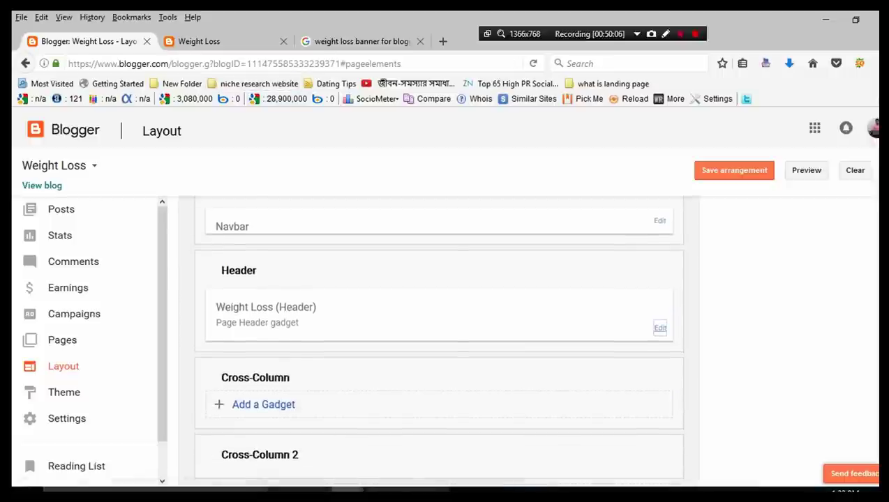
pyautogui.click(660, 328)
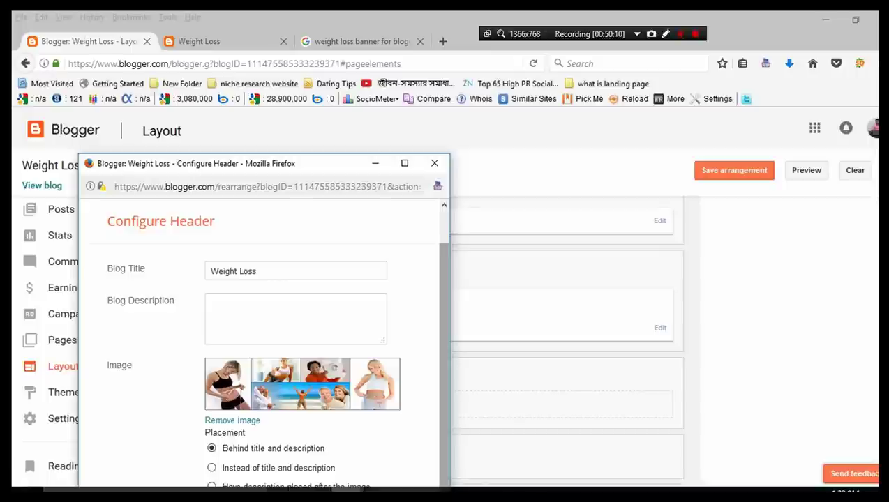
pyautogui.click(404, 162)
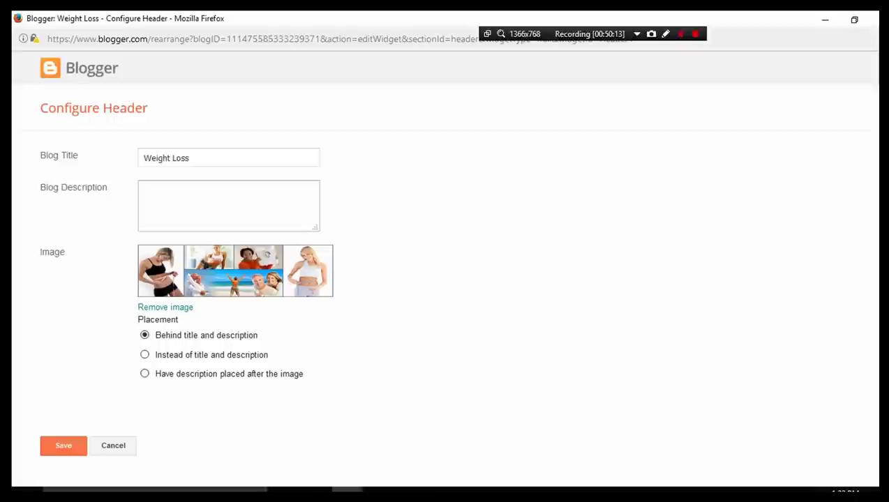
pyautogui.moveTo(191, 157); pyautogui.dragTo(143, 157)
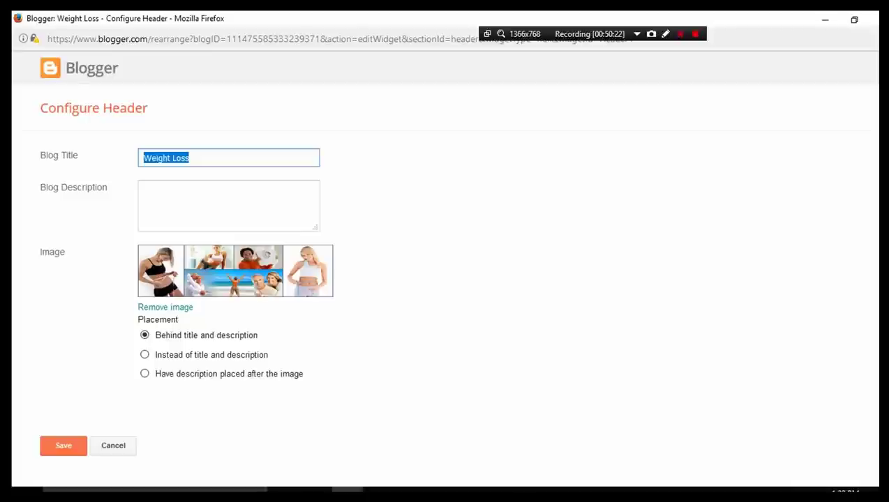
pyautogui.click(145, 354)
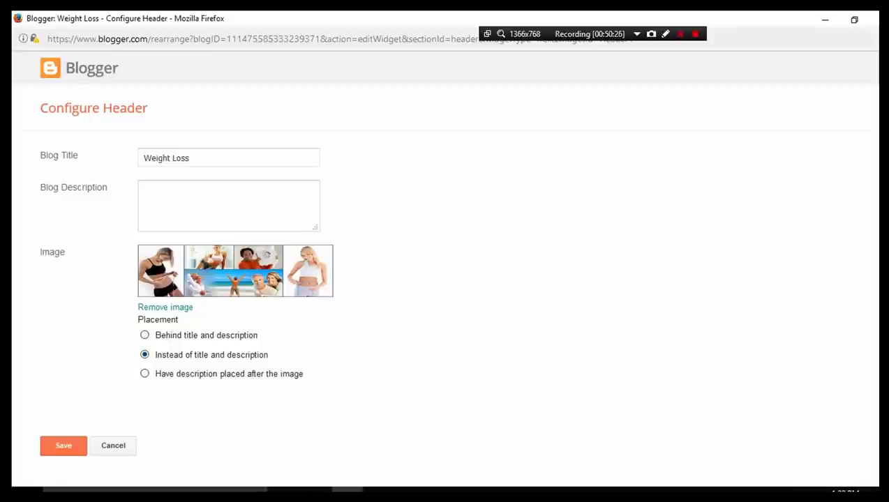
pyautogui.click(63, 445)
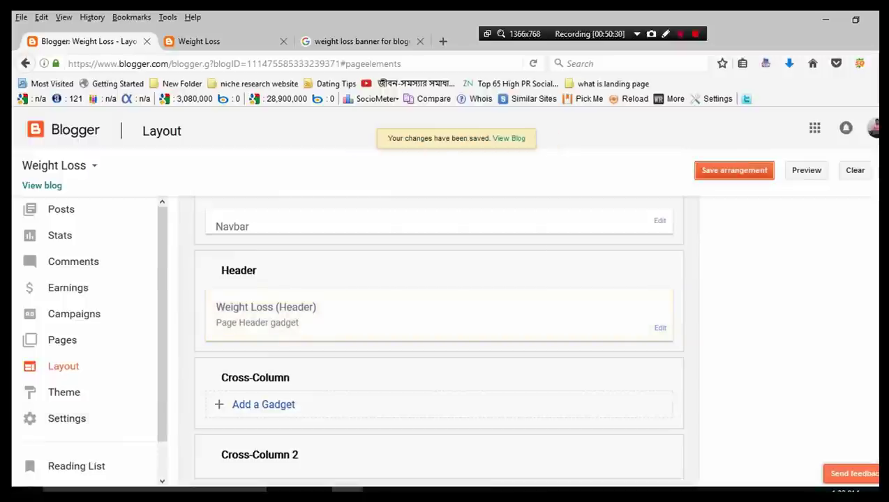
pyautogui.hotkey('ctrl', 'Tab')
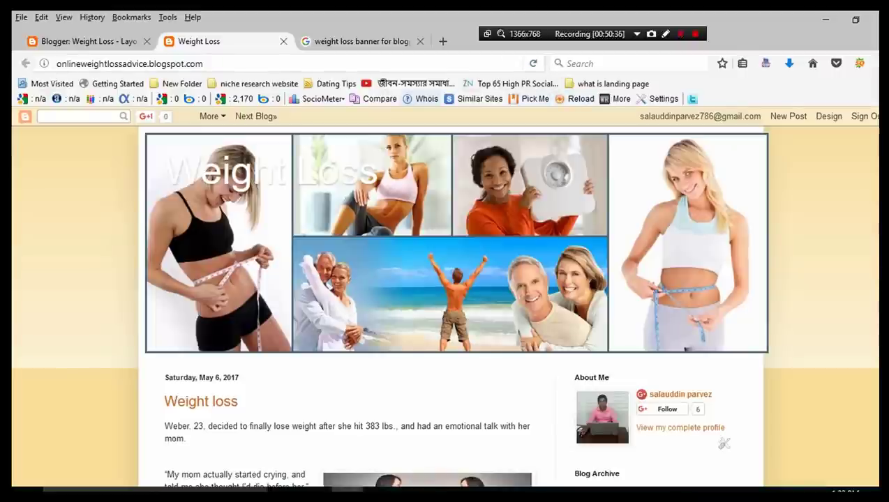
pyautogui.press('F5')
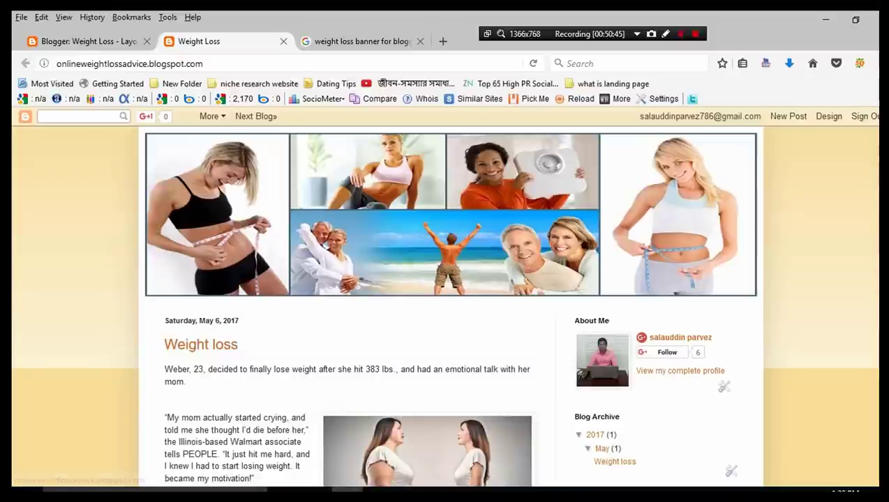
pyautogui.scroll(-1, 446, 306)
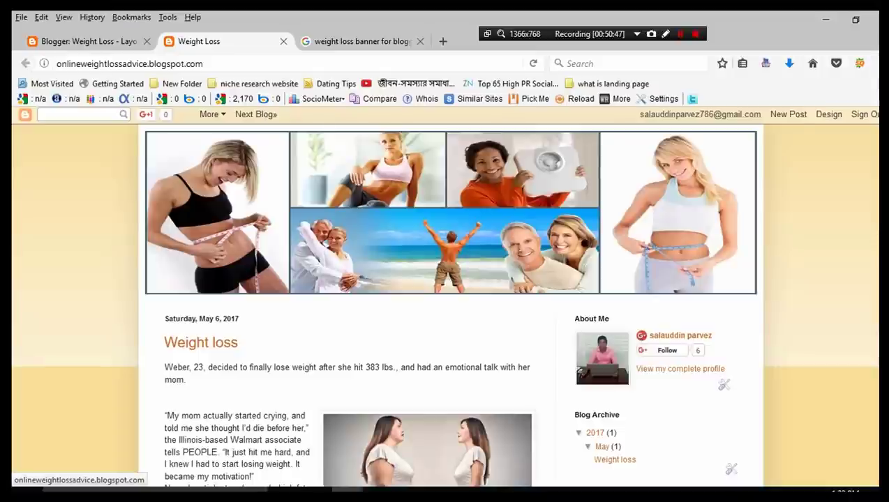
pyautogui.scroll(-5, 427, 209)
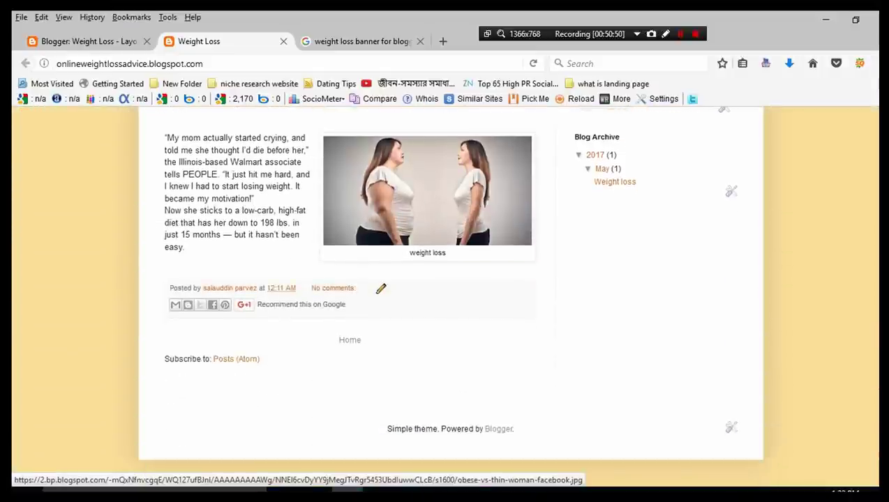
pyautogui.scroll(5, 380, 288)
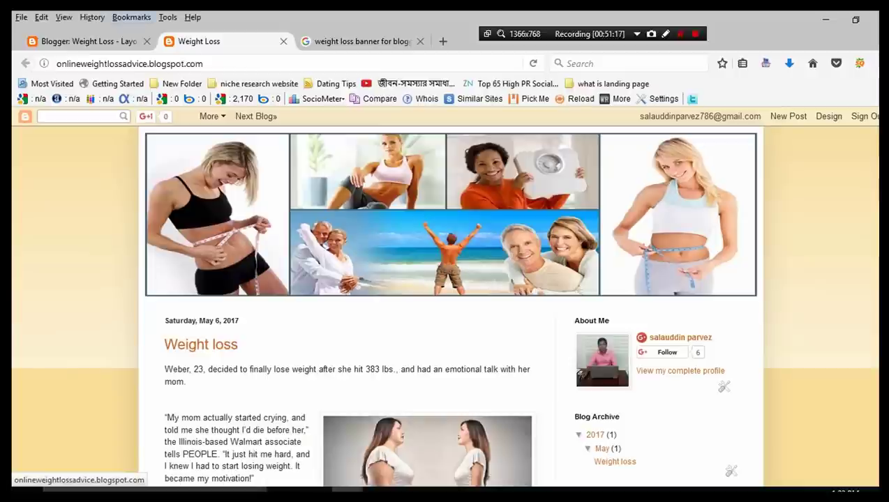
pyautogui.scroll(-8, 335, 288)
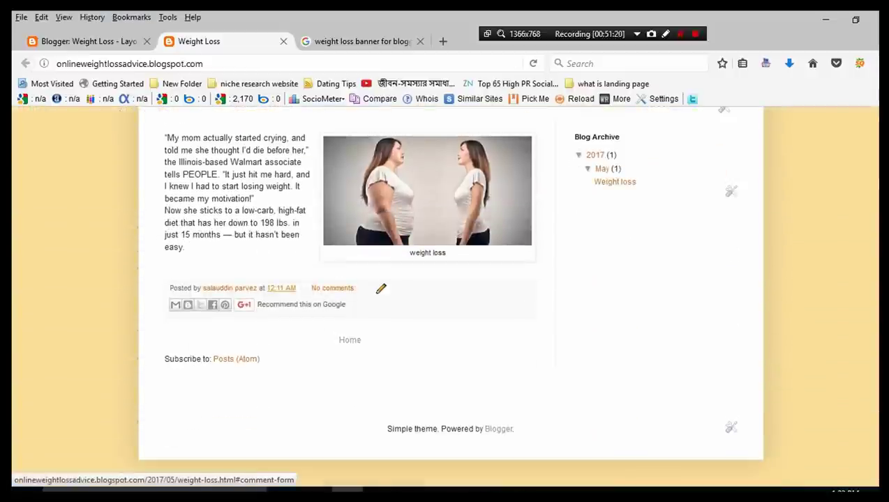
pyautogui.scroll(8, 427, 209)
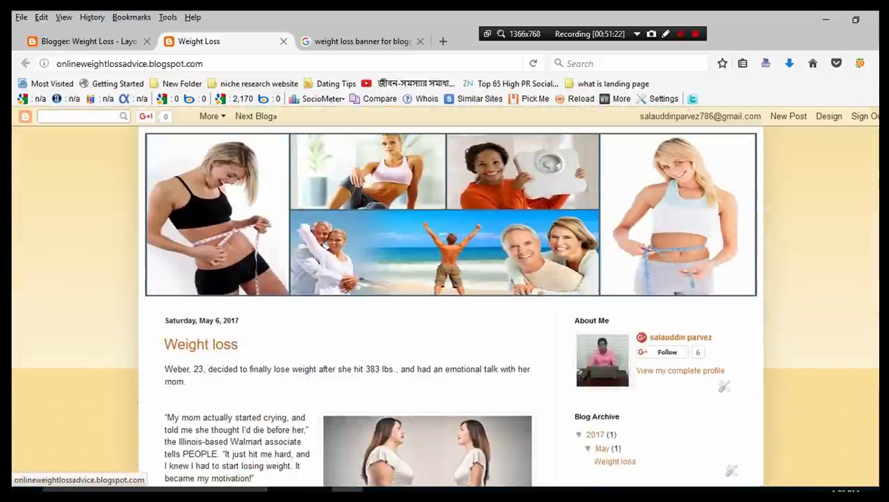
pyautogui.scroll(-3, 583, 375)
pyautogui.scroll(3, 582, 374)
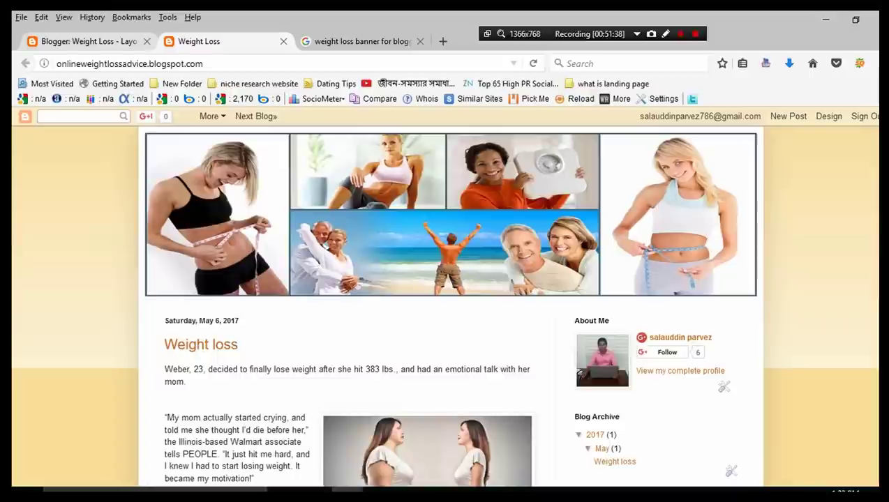
pyautogui.hotkey('ctrl', 'pageup')
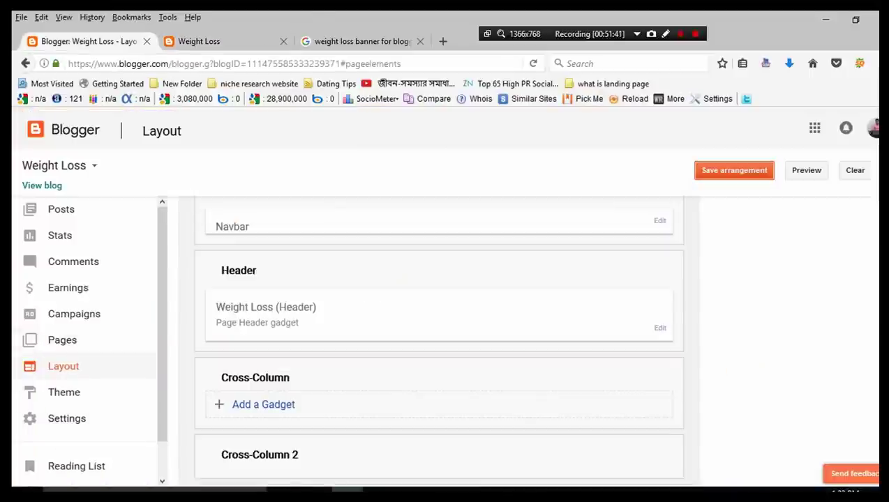
# - Start a new page from Pages and title it 'weight loss advice'
pyautogui.click(62, 339)
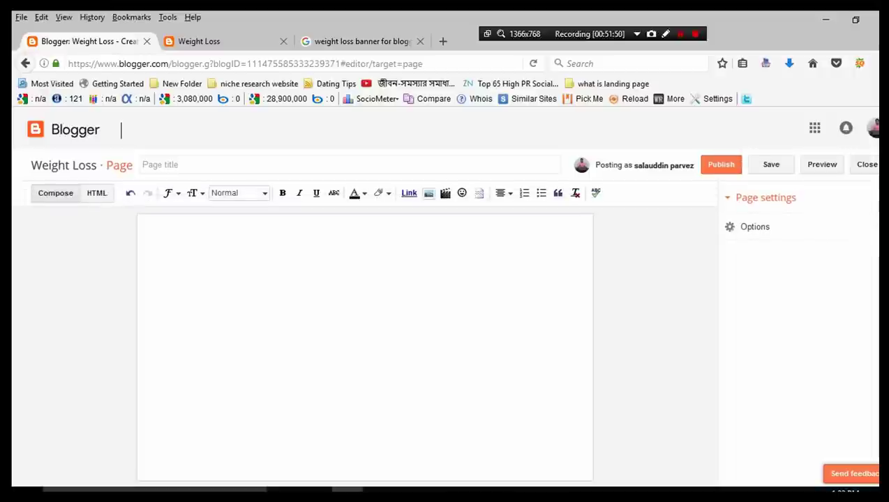
pyautogui.click(150, 165)
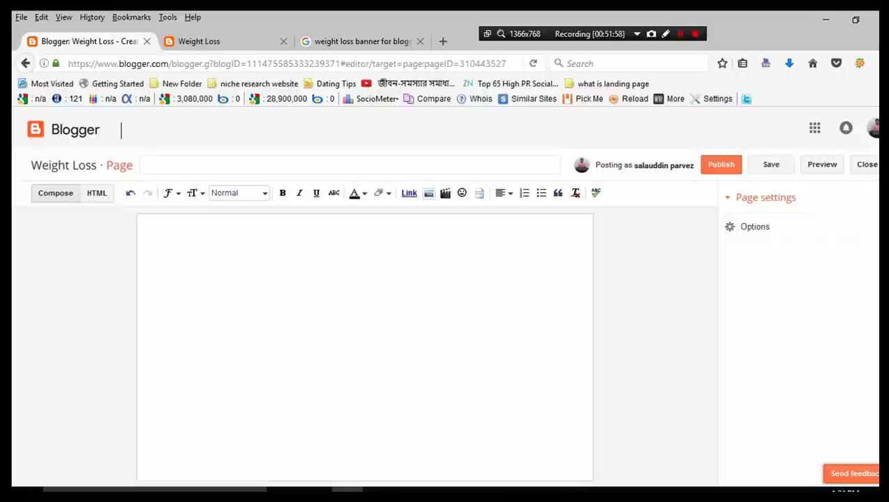
pyautogui.write('weight loss')
pyautogui.write('advice')
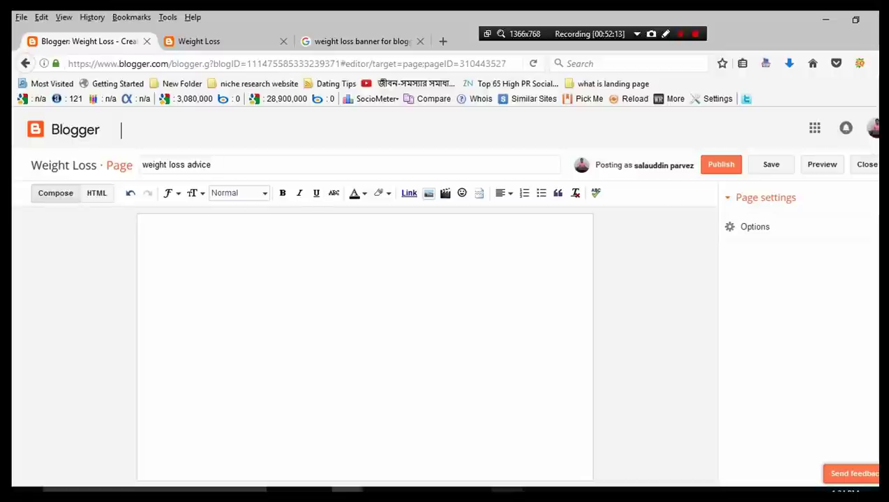
pyautogui.moveTo(346, 488)
pyautogui.moveTo(214, 166); pyautogui.dragTo(144, 167)
pyautogui.click(214, 166)
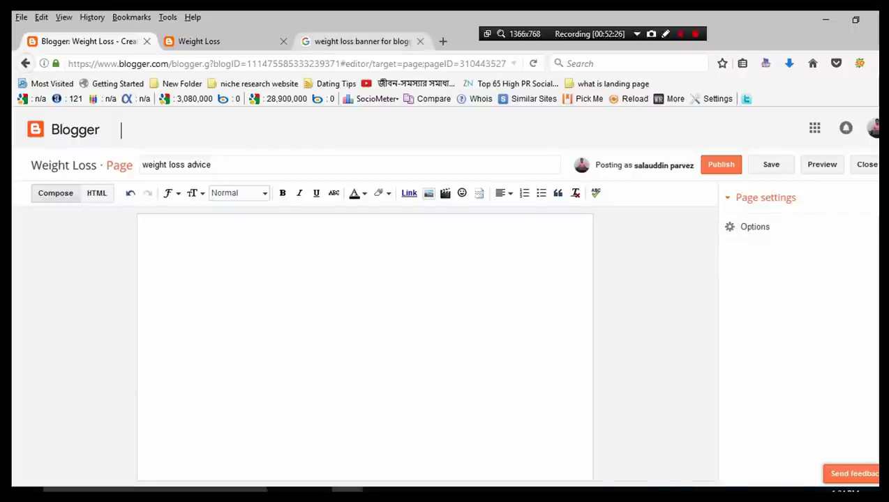
# - Change the Google search to 'weight loss for woman' and run it
pyautogui.click(359, 42)
pyautogui.scroll(5, 446, 293)
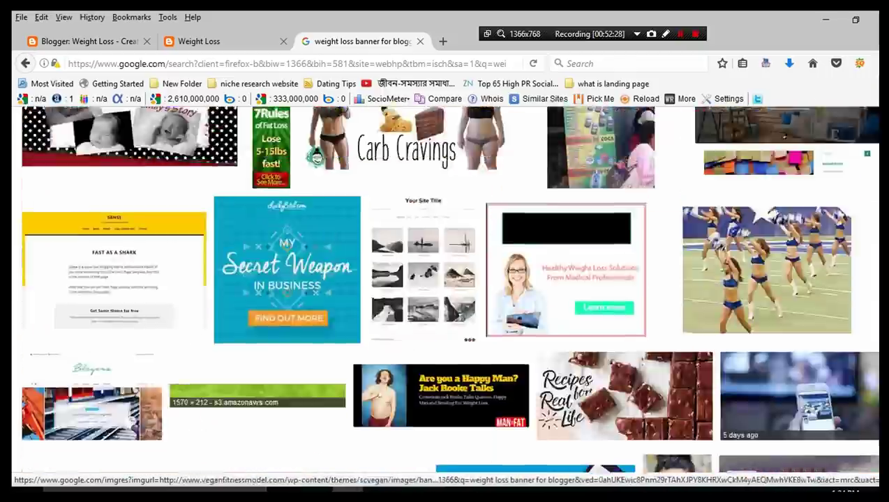
pyautogui.scroll(15, 447, 293)
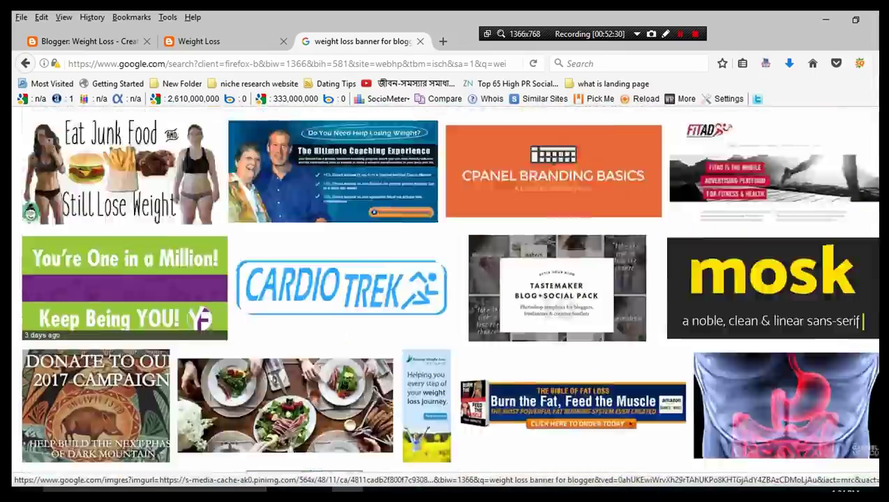
pyautogui.scroll(15, 446, 293)
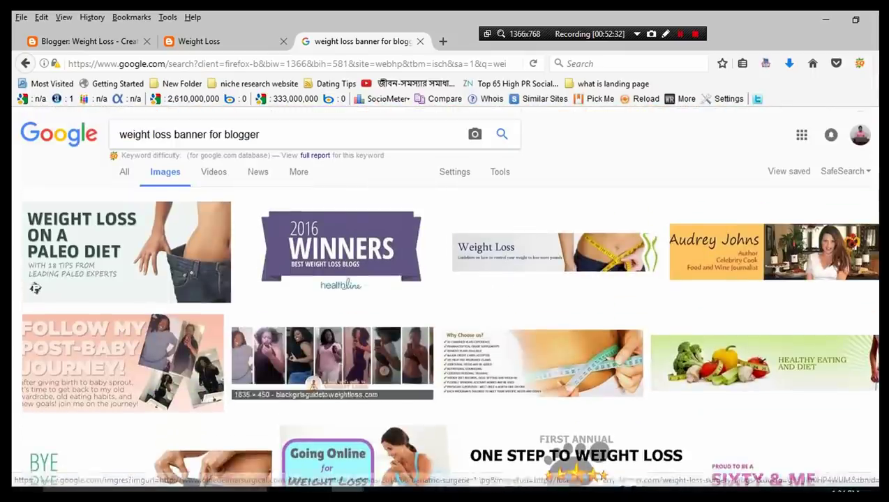
pyautogui.moveTo(260, 135); pyautogui.dragTo(173, 134)
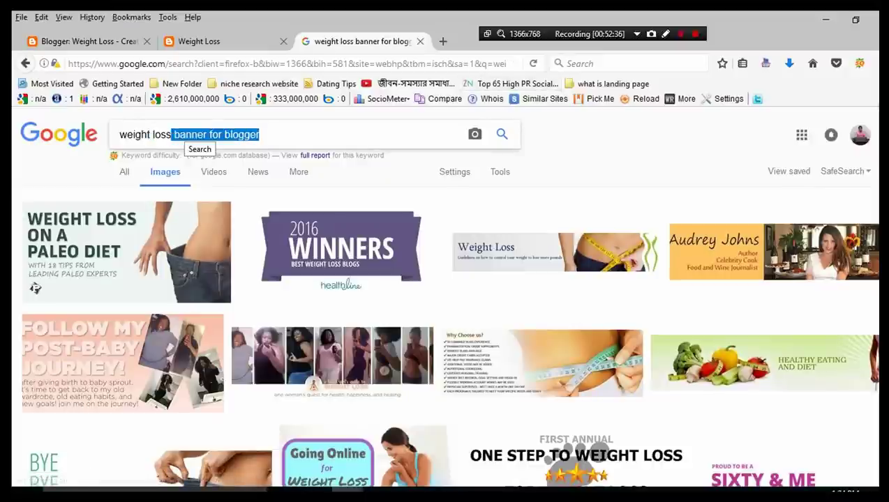
pyautogui.press('BackSpace')
pyautogui.write('for')
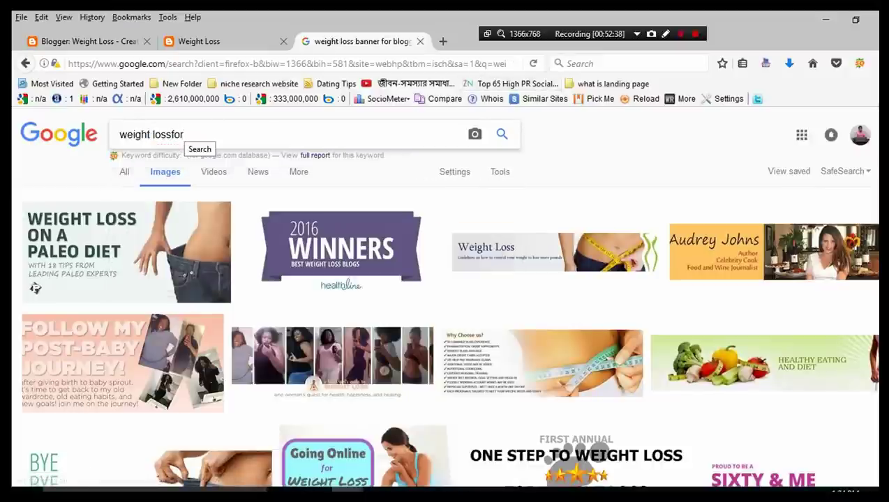
pyautogui.write(' woman')
pyautogui.press('Return')
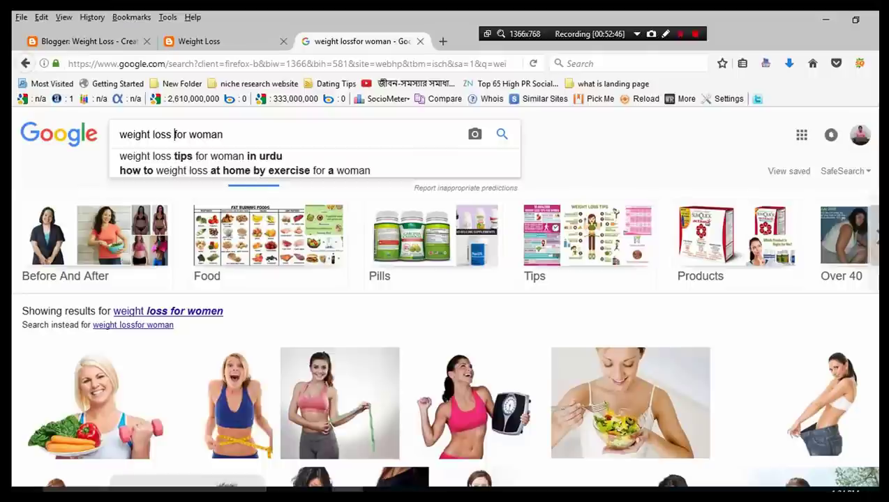
# - Pick the suggested search, remove 'urdu', and paste three numbered tips into the page body
pyautogui.press('Down')
pyautogui.press('Return')
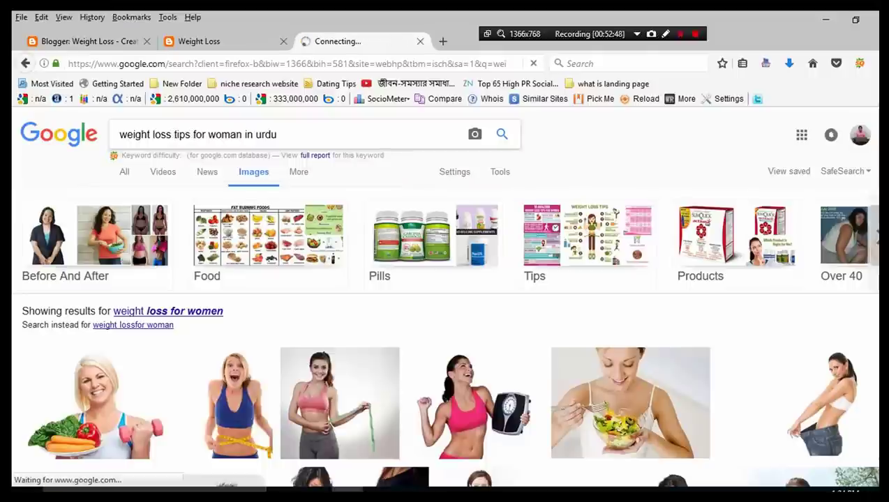
pyautogui.moveTo(277, 135); pyautogui.dragTo(255, 135)
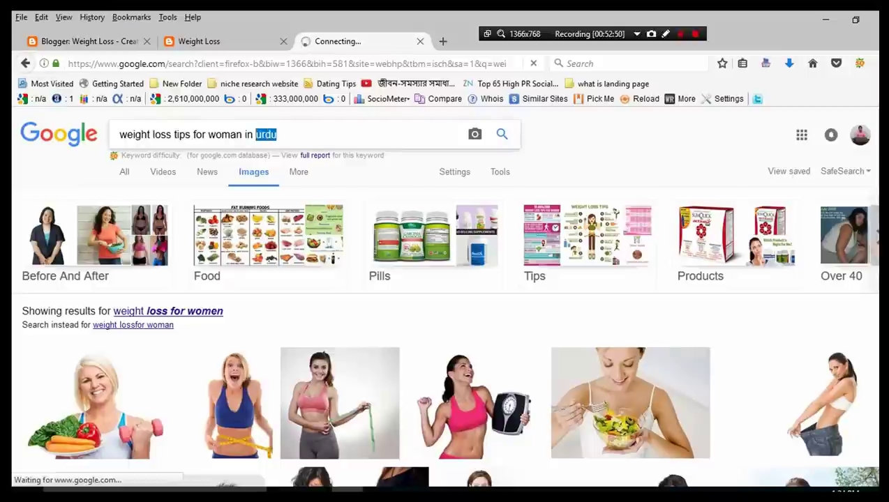
pyautogui.press('BackSpace')
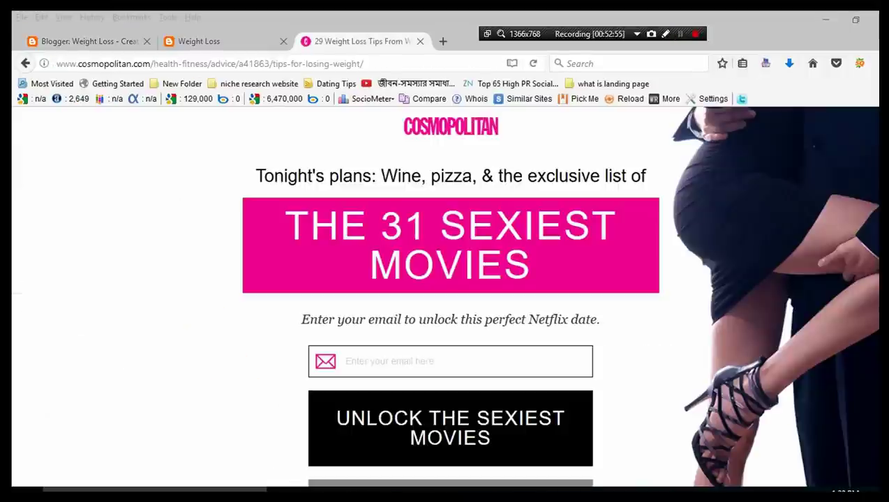
pyautogui.click(84, 41)
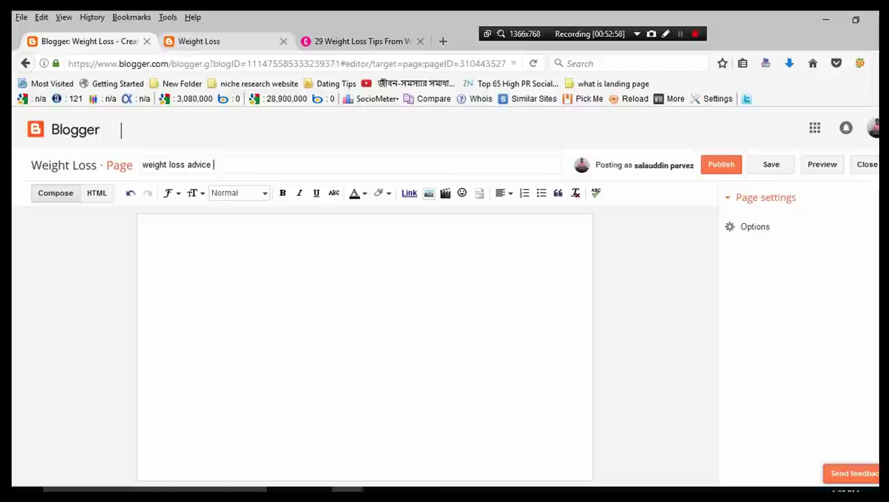
pyautogui.write('1. Start small. "I began walking or jogging for 15 minutes a day. I worked up to 30 minutes, and then increased it again. It was a very gradual process."  2. Don\'t give up when your weight loss plateaus. "I remember hitting the first plateau and feeling so defeated, but you have to push through and keep putting in the effort for your plan to work. You can\'t get discouraged."  3. Be realistic about which habits need to go. "When I was heavy, I\'d eat French fries every single day, plus carbs at almost every meal — like a sandwich for lunch or bread with pasta for dinner. A diet so heavy in fried food and carbs just isn\'t conducive to weight loss. To lose the weight, I went from three large meals a day to six small meals, mostly made of fresh vegetable salads with lean meats and nuts. And no more bread!"')
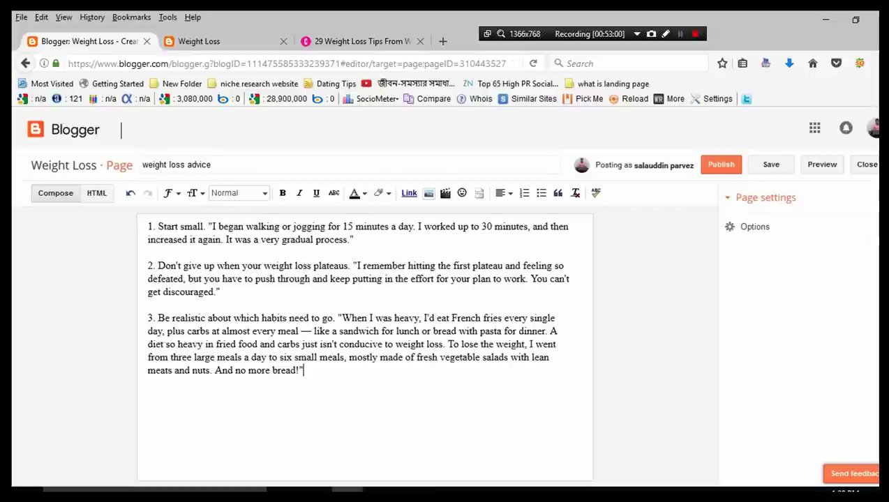
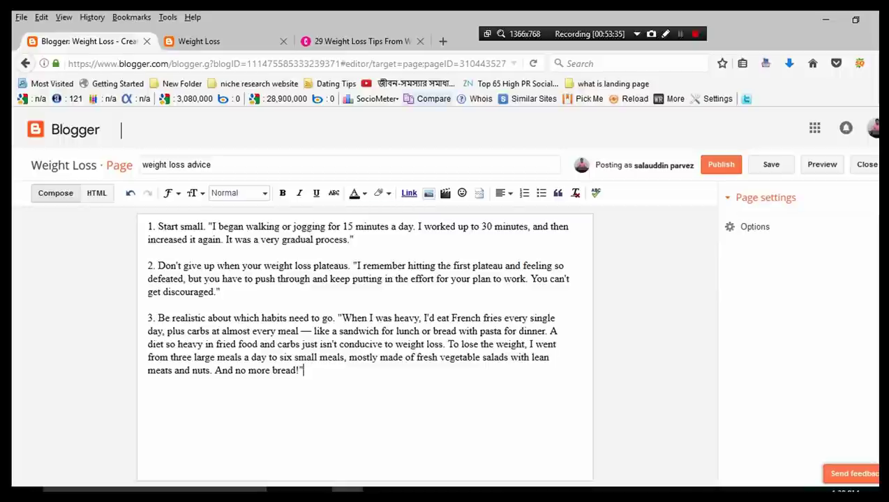
# - Open the bookmarked YouTube channel, go back to the Blogger editor, and reopen the bookmark's menu
pyautogui.rightClick(427, 82)
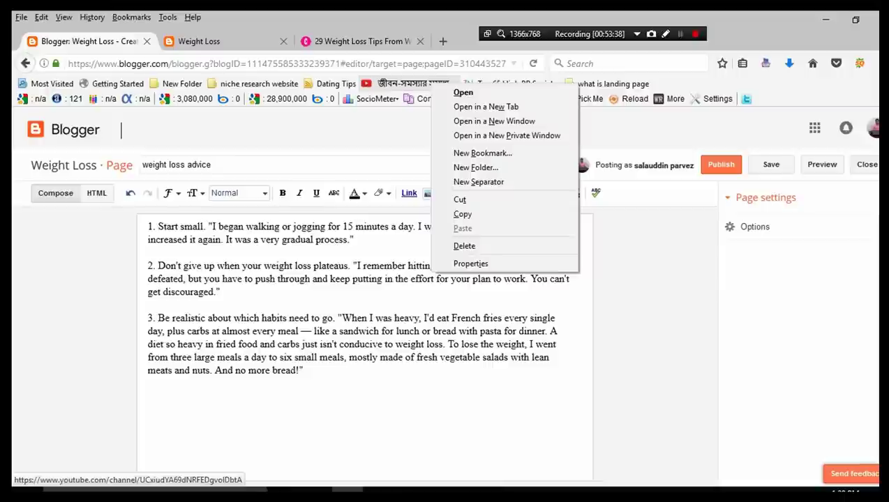
pyautogui.click(453, 90)
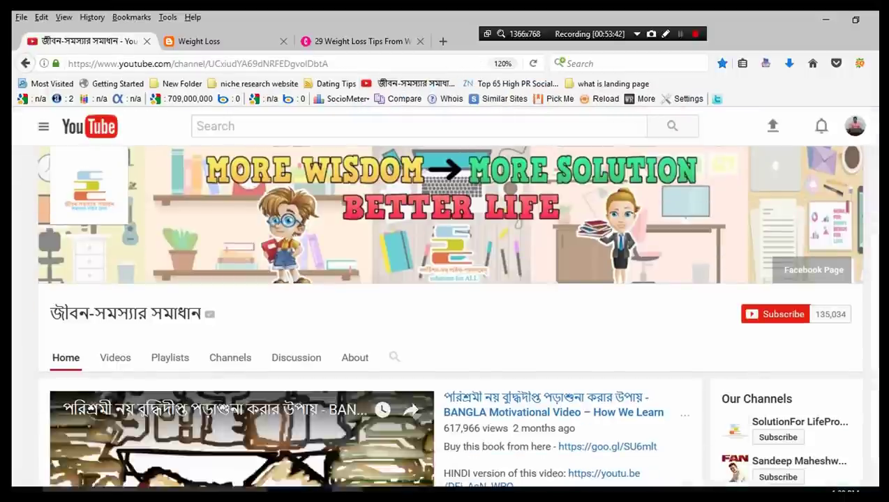
pyautogui.hotkey('alt', 'Left')
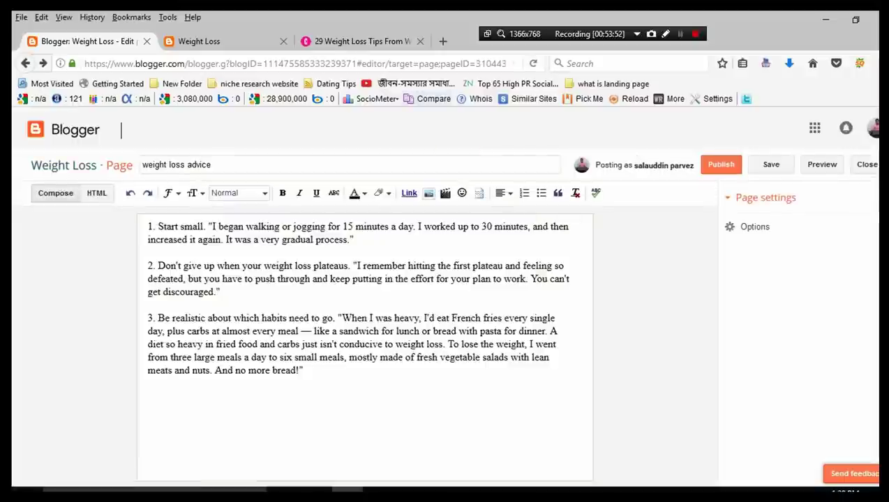
pyautogui.rightClick(431, 86)
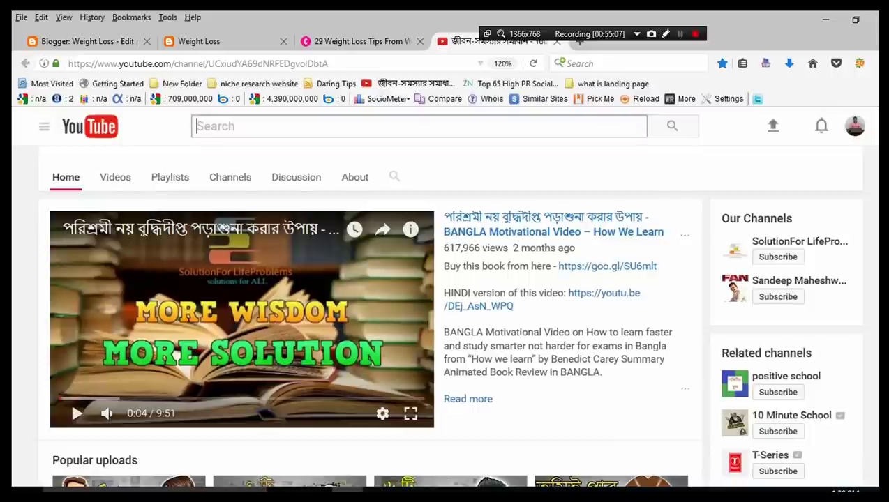
# - Search YouTube for 'weight loss' and open the Before & After 70 Pound Weight Loss Transformation video
pyautogui.write('wei')
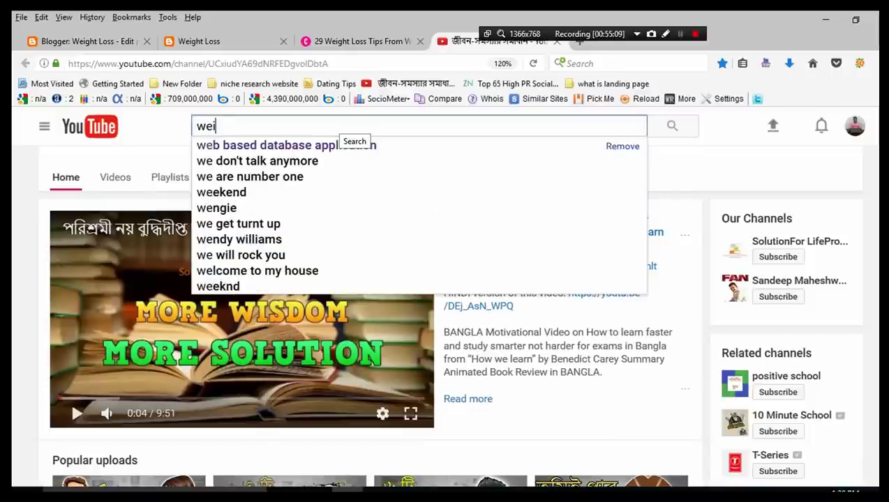
pyautogui.write('ght l')
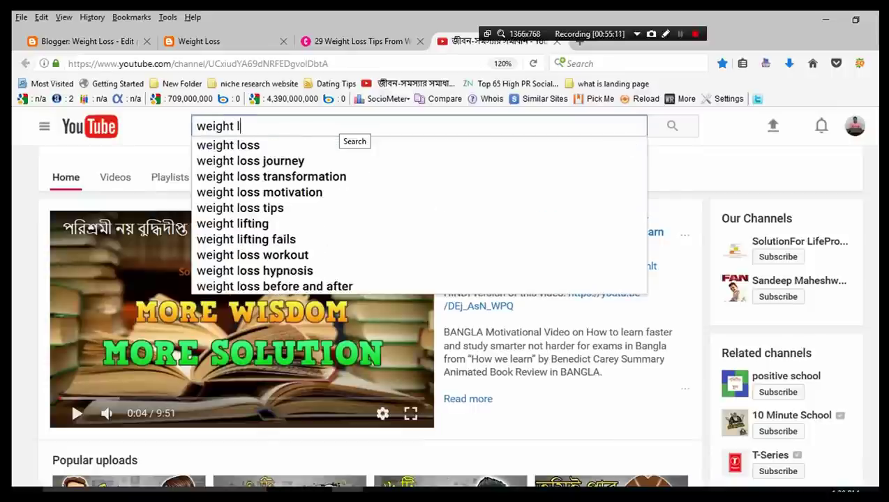
pyautogui.write('oss')
pyautogui.press('Return')
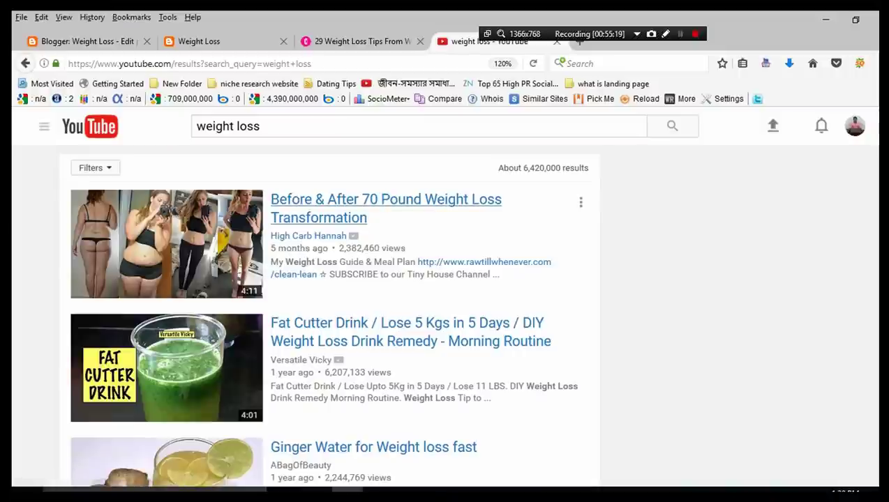
pyautogui.click(385, 200)
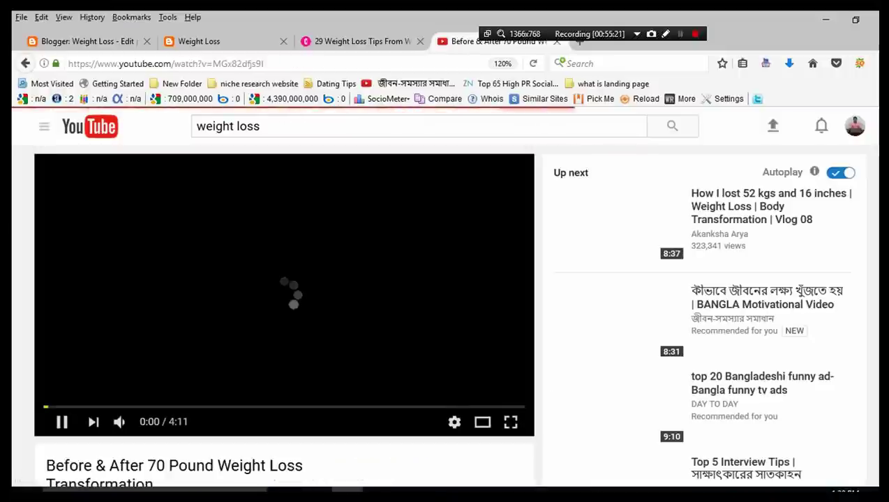
pyautogui.scroll(-2, 448, 317)
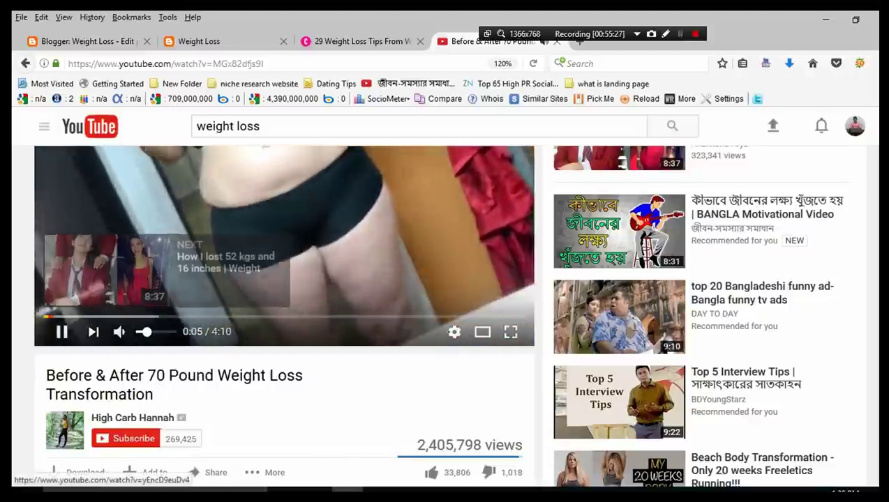
# - Pause the video, copy its embed code, and return to the Blogger editor tab
pyautogui.press('space')
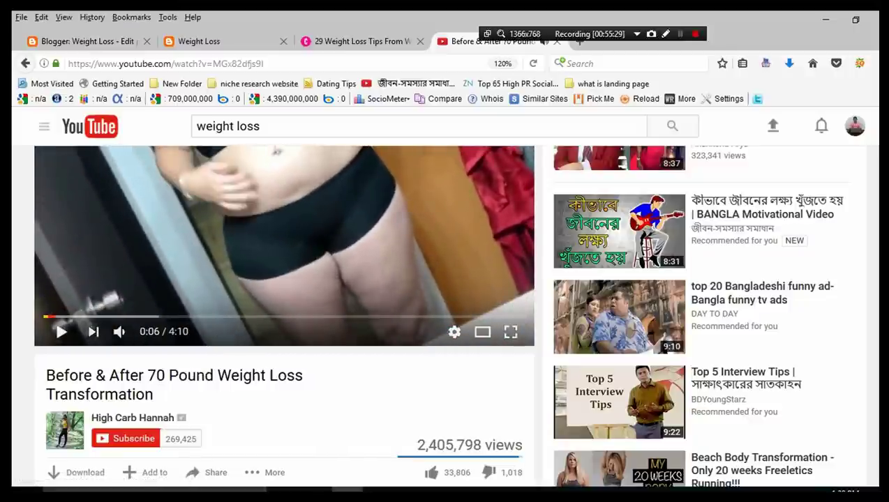
pyautogui.rightClick(110, 181)
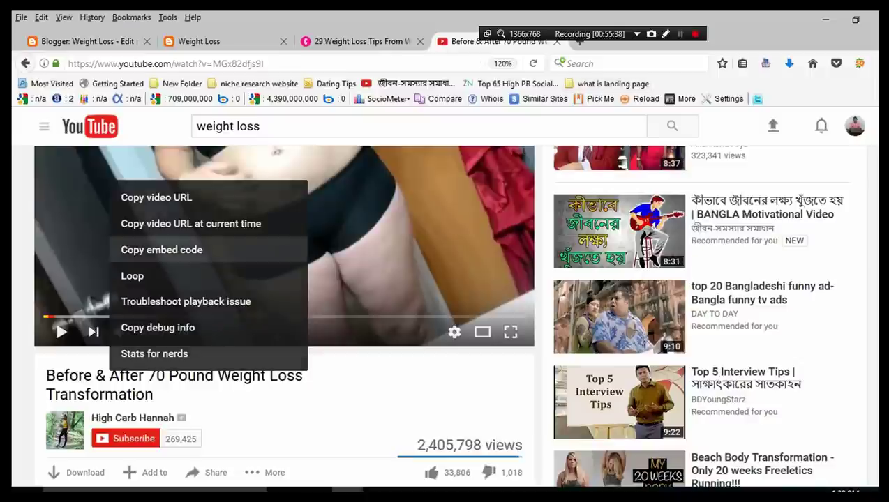
pyautogui.click(161, 250)
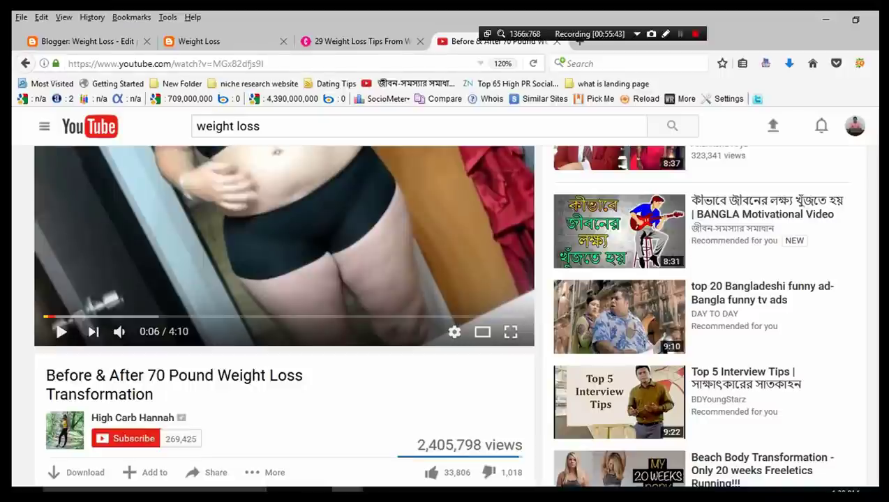
pyautogui.scroll(3, 438, 314)
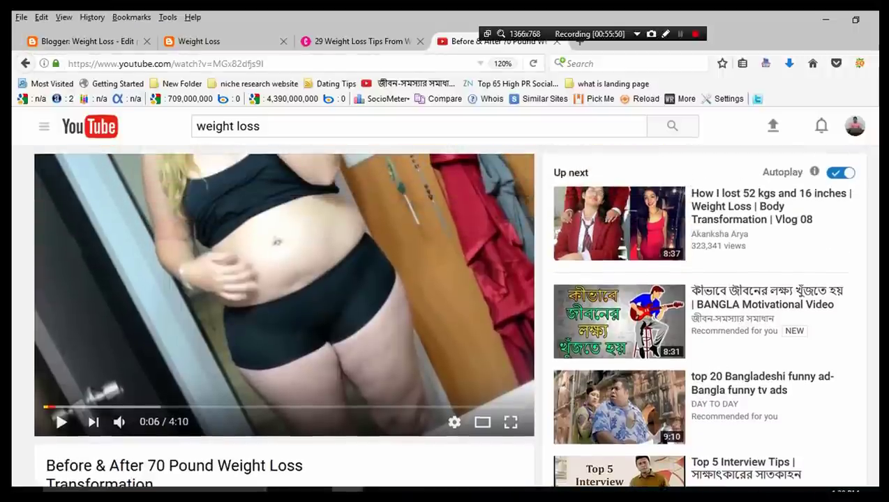
pyautogui.hotkey('ctrl', 'Tab')
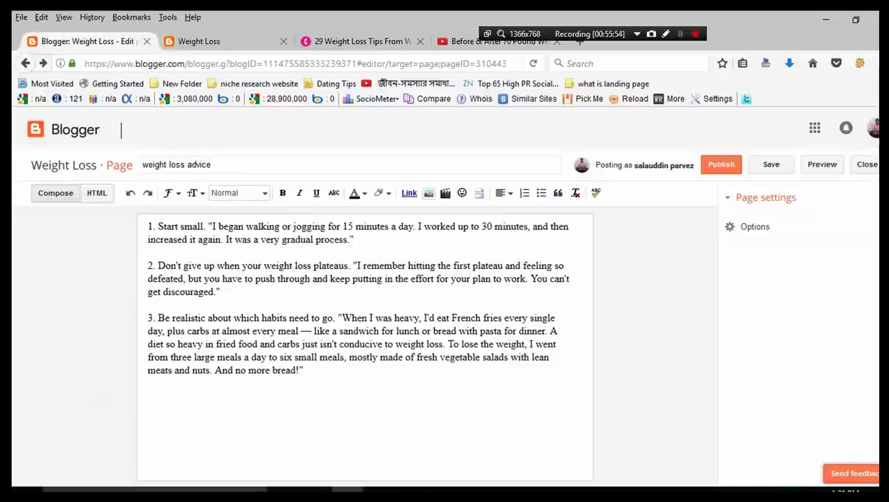
# - Paste the copied YouTube embed code into the HTML between tips 2 and 3 and save
pyautogui.click(96, 193)
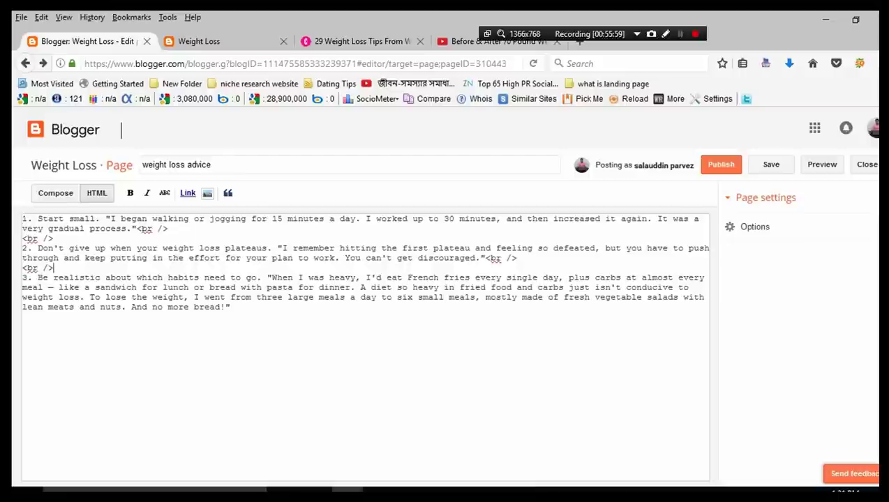
pyautogui.press('Return')
pyautogui.press('Return')
pyautogui.press('Return')
pyautogui.press('Return')
pyautogui.press('Return')
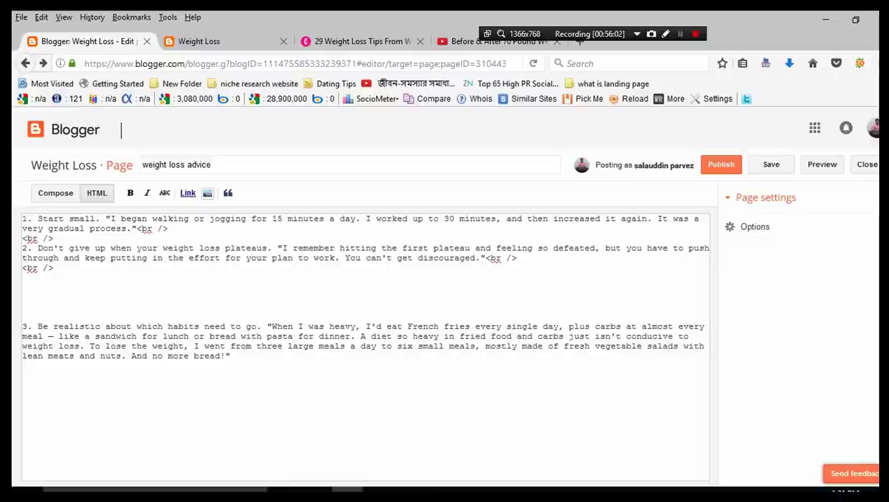
pyautogui.write('<iframe width="640" height="360" src="https://www.youtube.com/embed/MGx82dfjs9I" frameborder="0" allowfullscreen></iframe>')
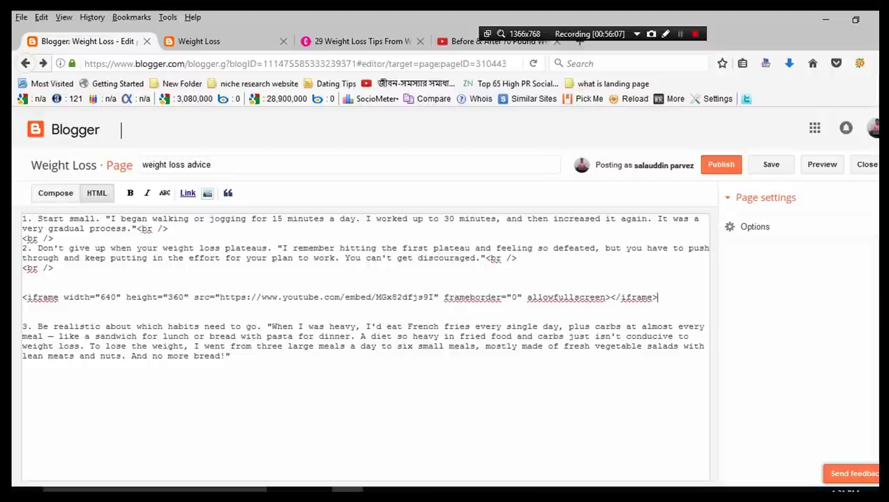
pyautogui.hotkey('ctrl', 's')
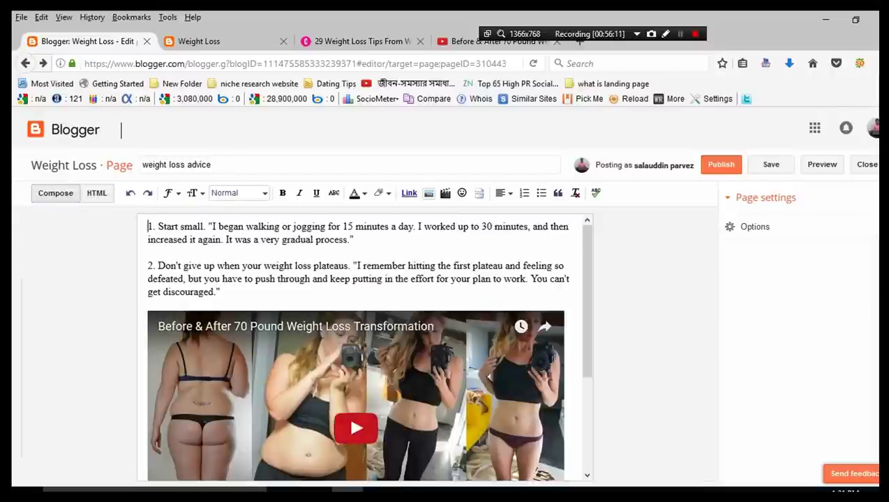
# - Back in HTML view, select the pasted iframe line and delete it
pyautogui.scroll(-2, 348, 413)
pyautogui.scroll(-2, 369, 348)
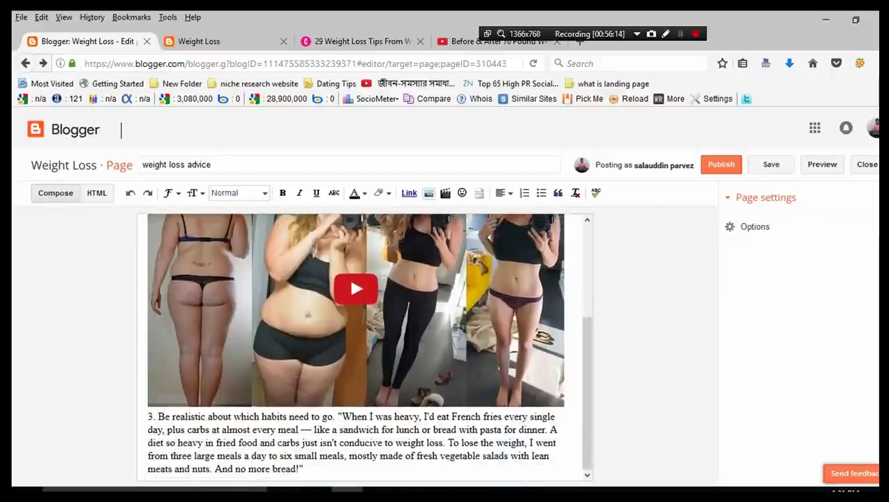
pyautogui.scroll(4, 367, 345)
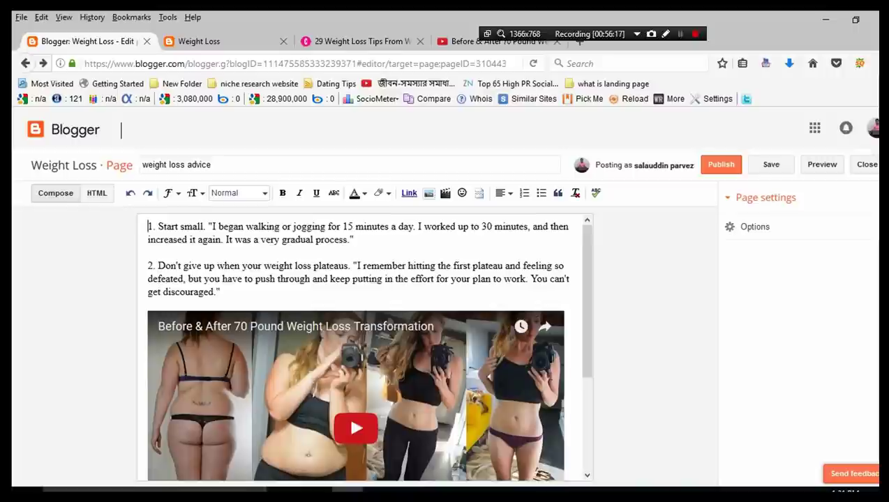
pyautogui.scroll(-3, 368, 345)
pyautogui.click(96, 192)
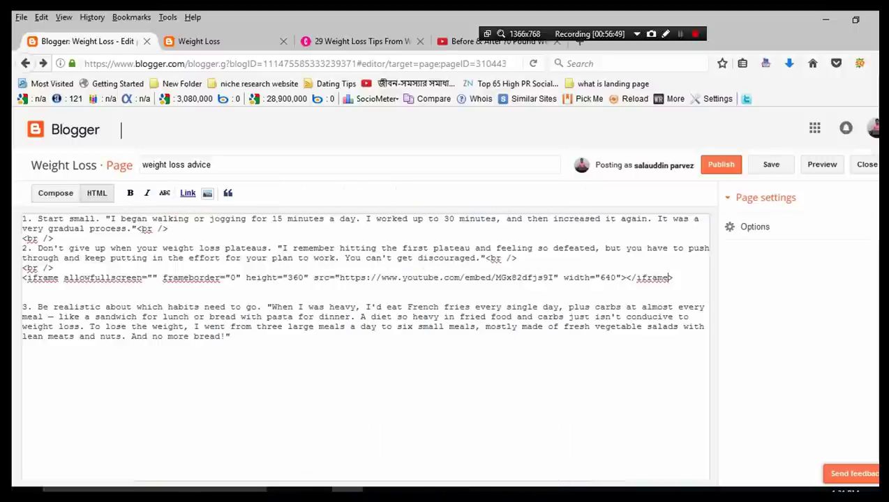
pyautogui.moveTo(672, 278); pyautogui.dragTo(21, 277)
pyautogui.press('BackSpace')
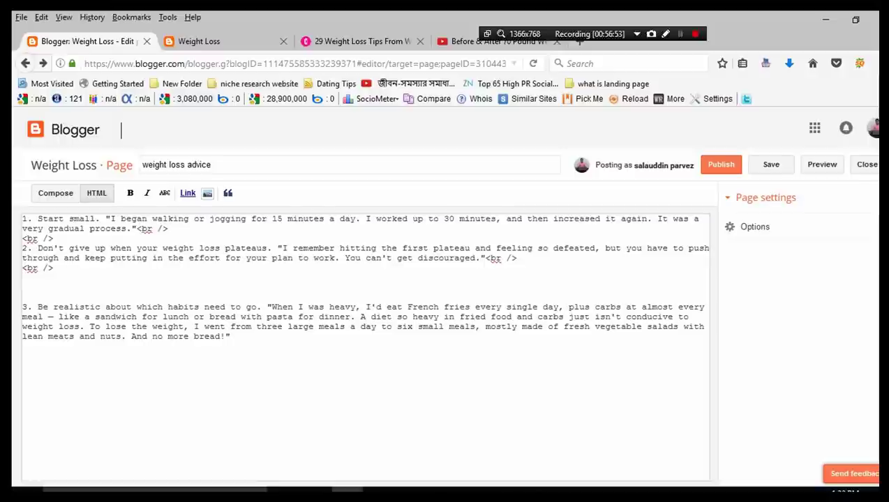
# - Open the Beach Body Transformation sidebar video, pause it, and copy its embed code
pyautogui.click(360, 41)
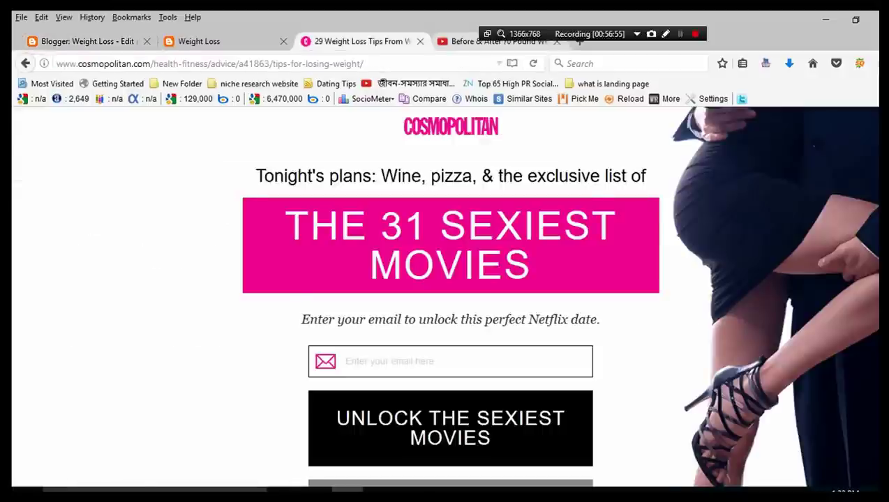
pyautogui.click(492, 41)
pyautogui.scroll(-5, 446, 314)
pyautogui.scroll(-3, 447, 314)
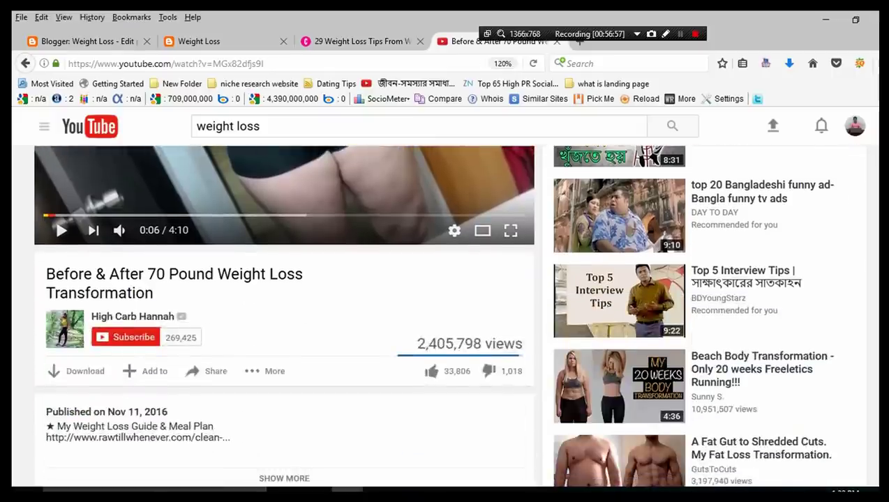
pyautogui.click(762, 199)
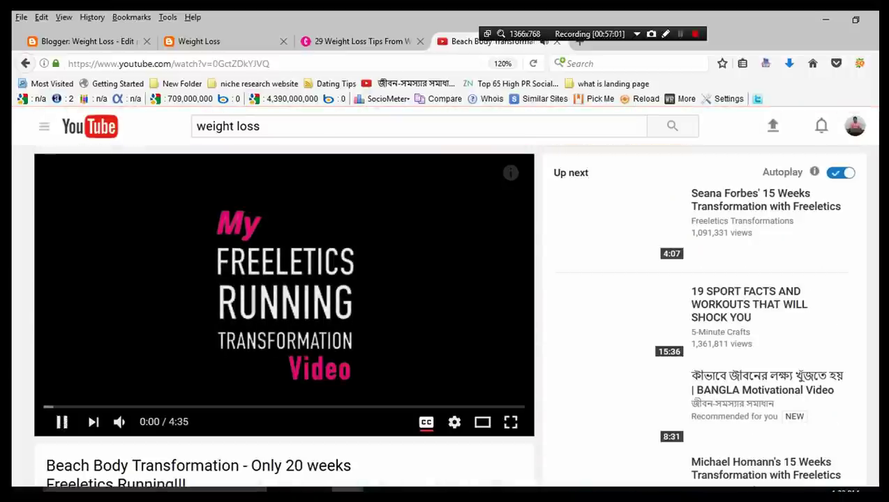
pyautogui.press('space')
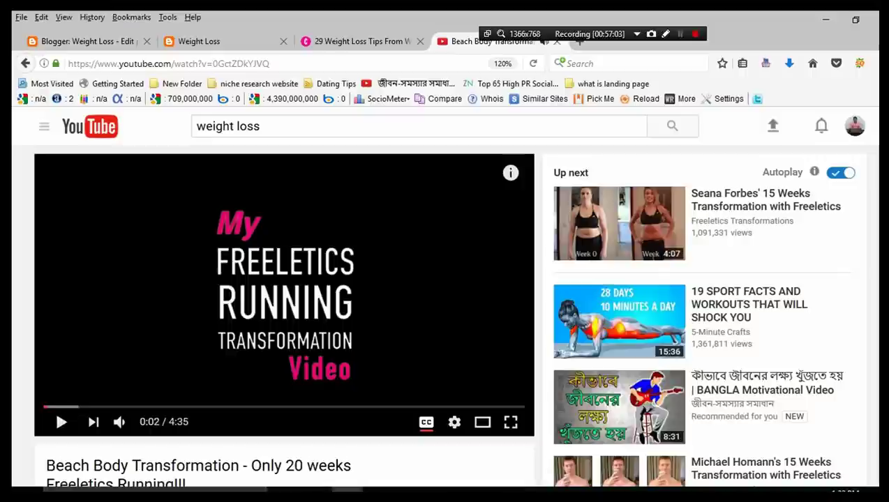
pyautogui.rightClick(131, 212)
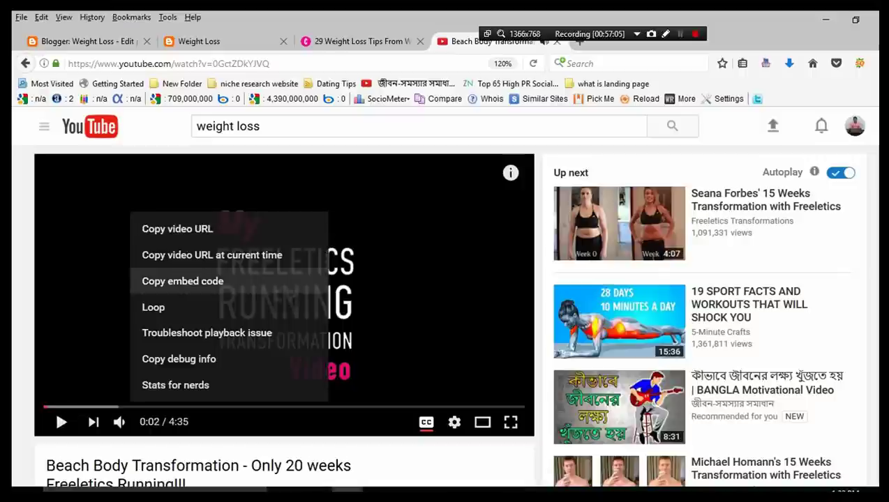
pyautogui.click(183, 281)
# - Return to the Blogger HTML editor with the cursor on the blank line between the tips
pyautogui.click(199, 41)
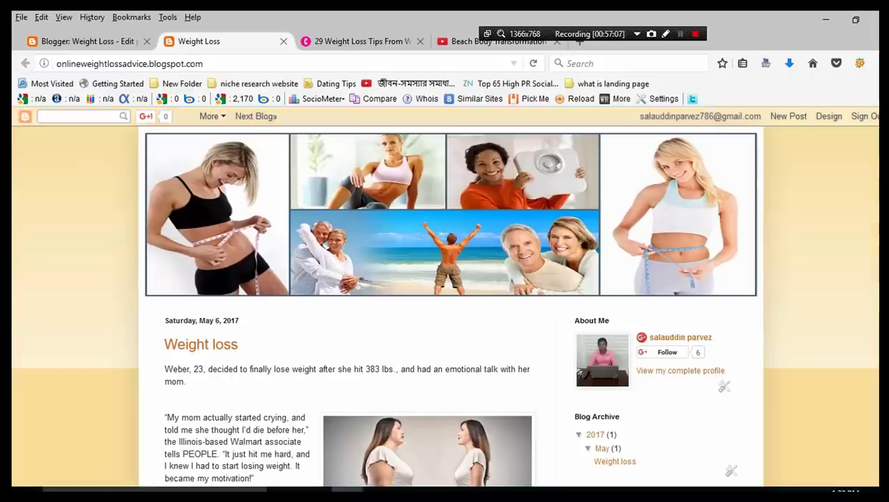
pyautogui.hotkey('ctrl', 'shift', 'Tab')
pyautogui.click(23, 288)
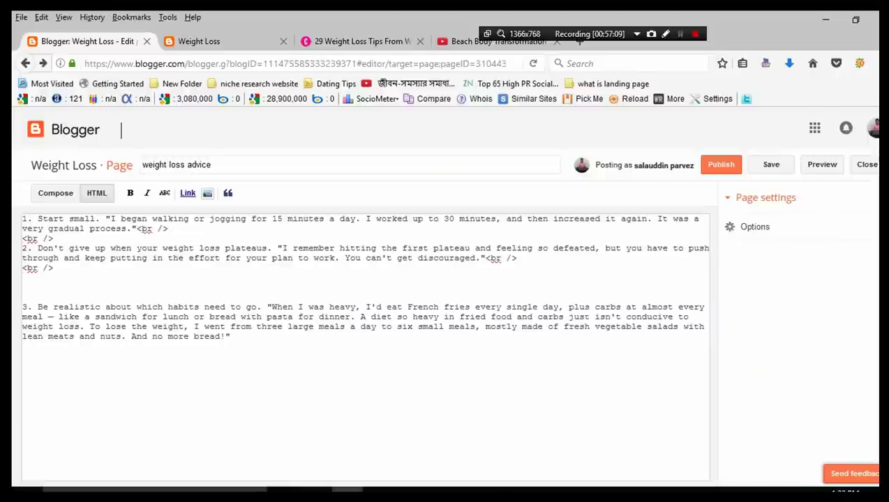
# - Paste the Beach Body embed code after tip 2, preview it in Compose, and select 'Start small'
pyautogui.hotkey('ctrl', 'v')
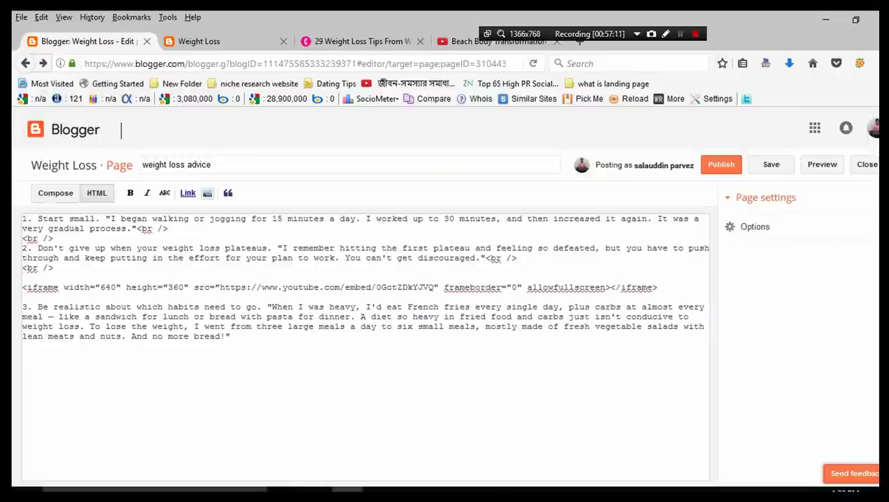
pyautogui.click(55, 192)
pyautogui.scroll(-4, 348, 413)
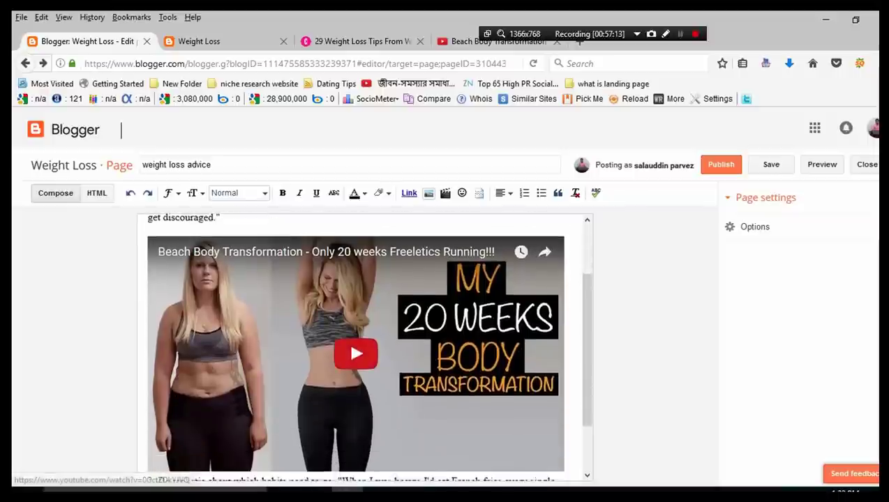
pyautogui.scroll(4, 348, 413)
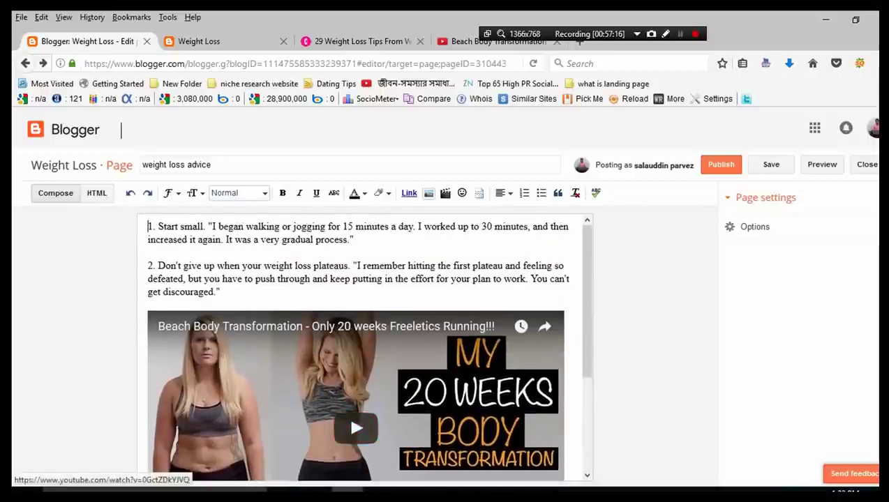
pyautogui.scroll(-4, 349, 412)
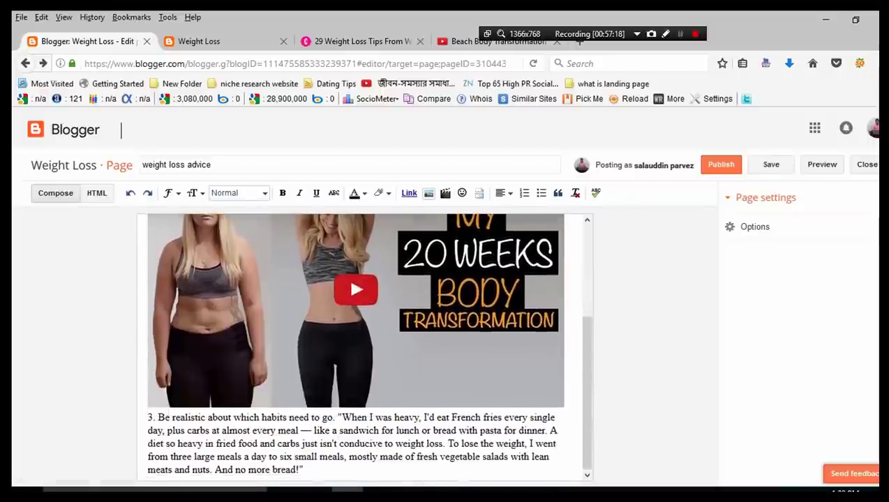
pyautogui.scroll(4, 349, 413)
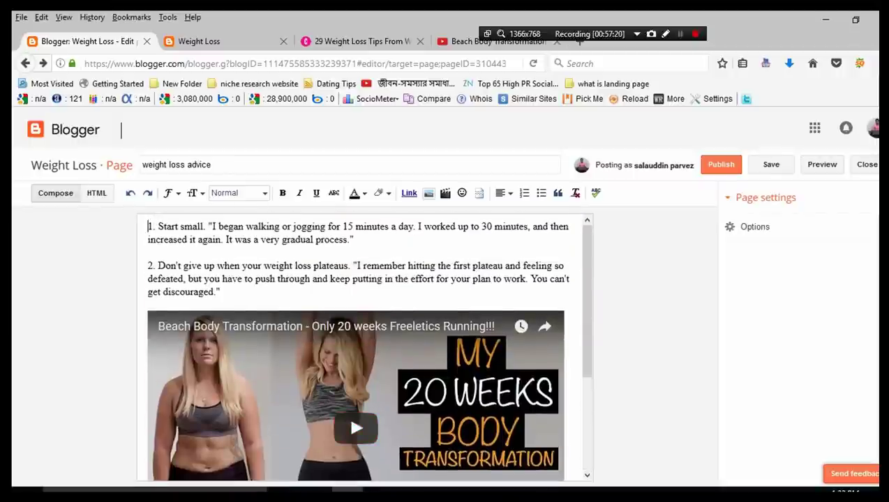
pyautogui.hotkey('ctrl', 'shift', 'Left')
pyautogui.hotkey('ctrl', 'shift', 'Left')
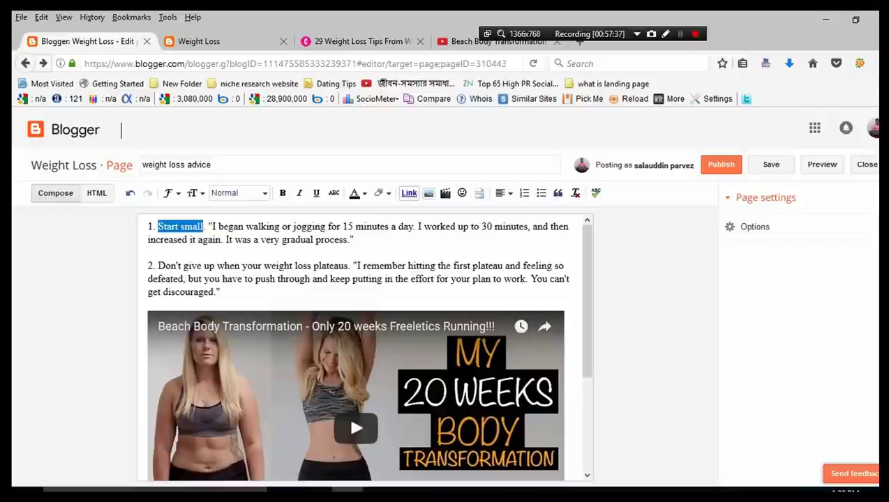
# - Link 'Start small' to the author's blog URL, set to open in a new window
pyautogui.click(409, 193)
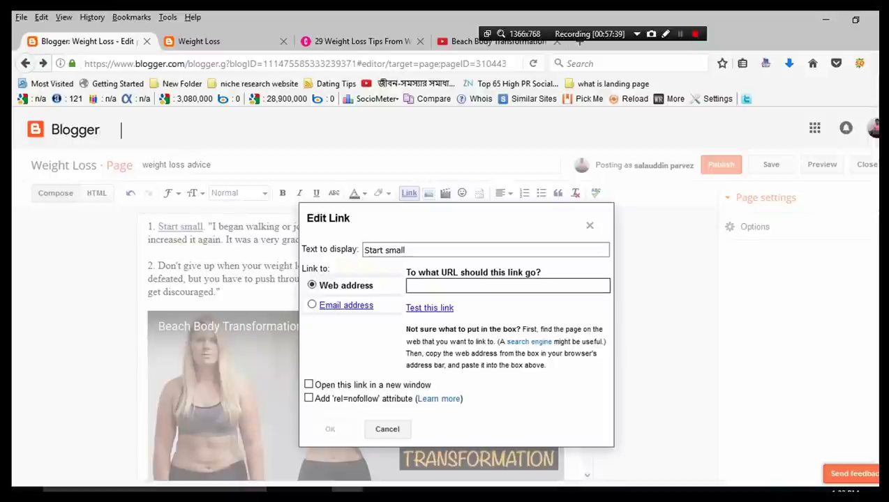
pyautogui.write('www.')
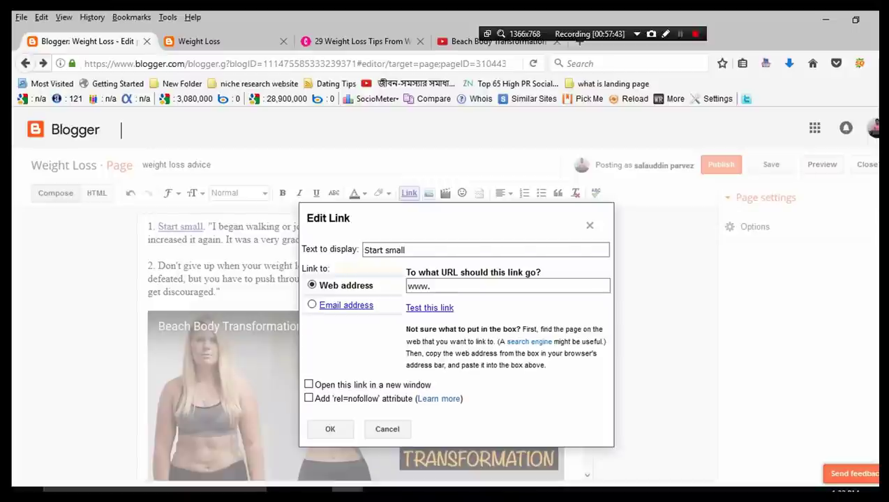
pyautogui.write('salauddinparvez.b')
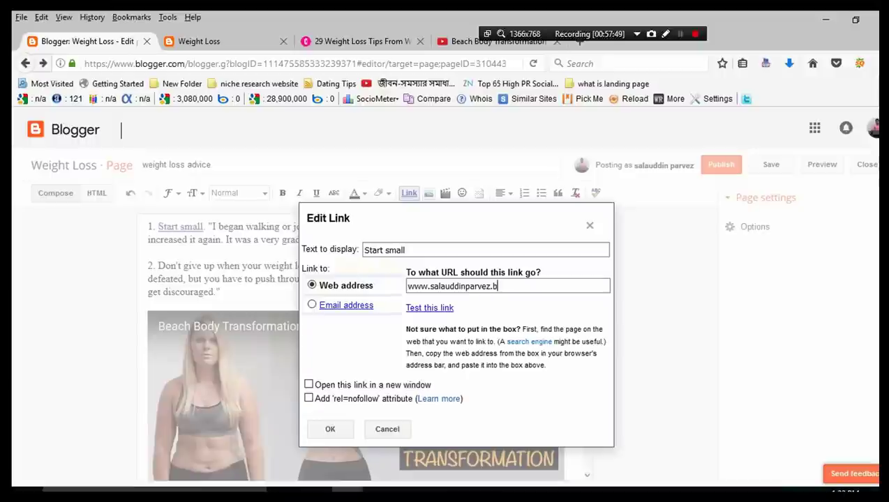
pyautogui.write('logspot.com')
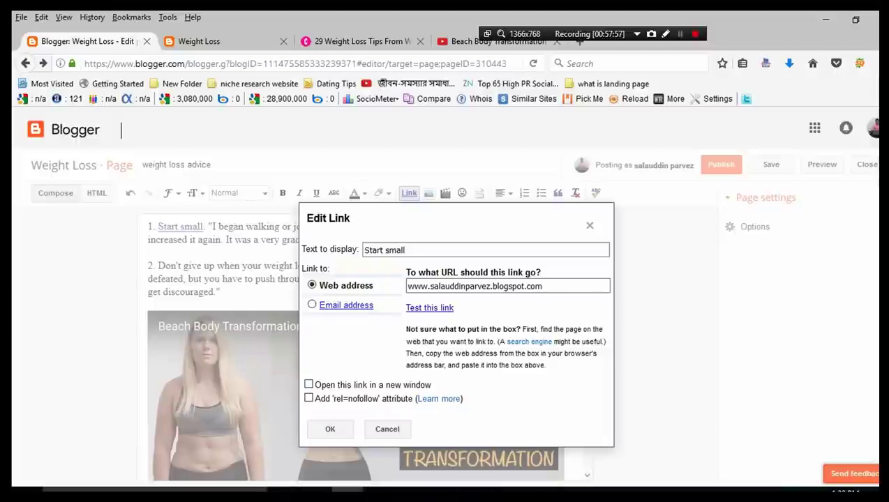
pyautogui.hotkey('shift', 'Left')
pyautogui.hotkey('shift', 'Left')
pyautogui.hotkey('shift', 'Home')
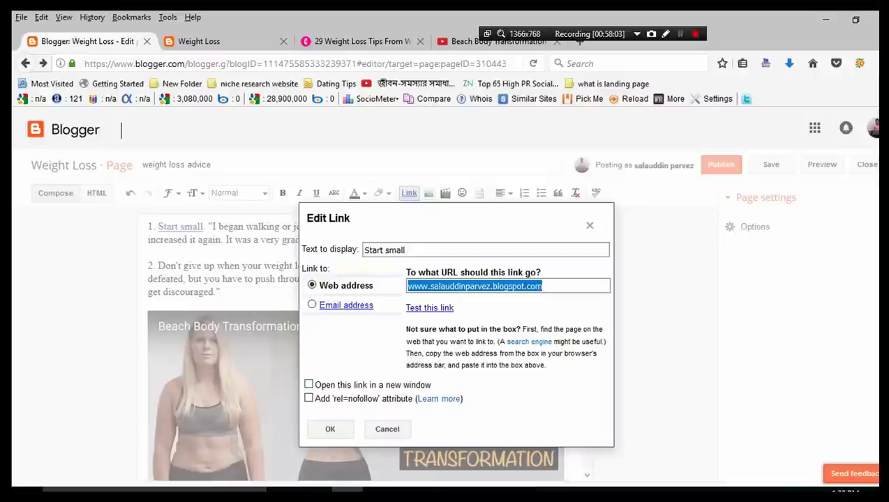
pyautogui.click(309, 385)
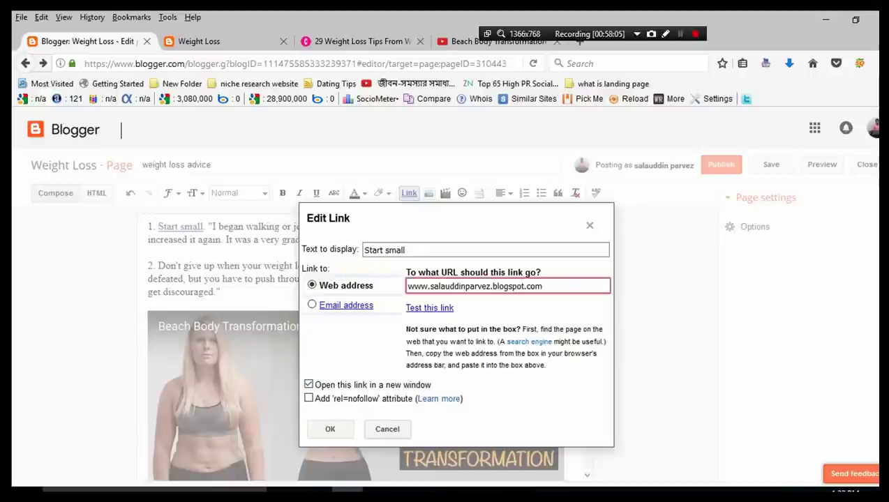
pyautogui.click(329, 429)
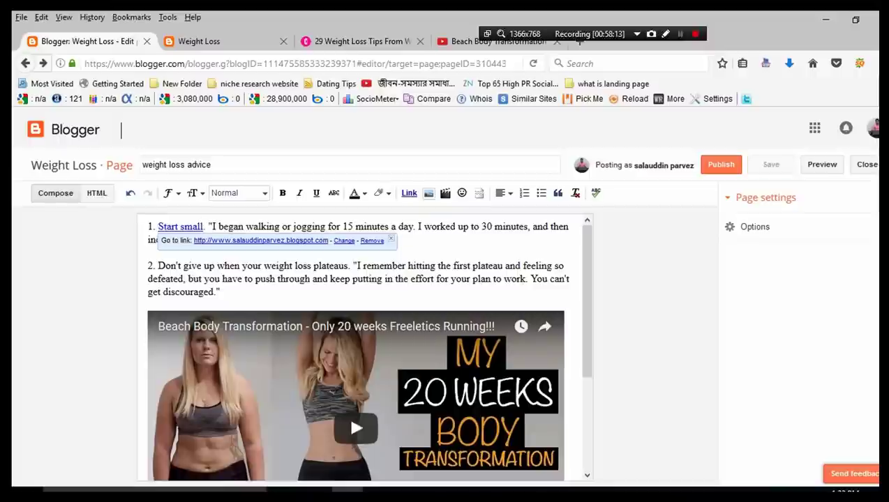
# - Save the weight loss advice page and return to the pages list
pyautogui.scroll(-3, 348, 413)
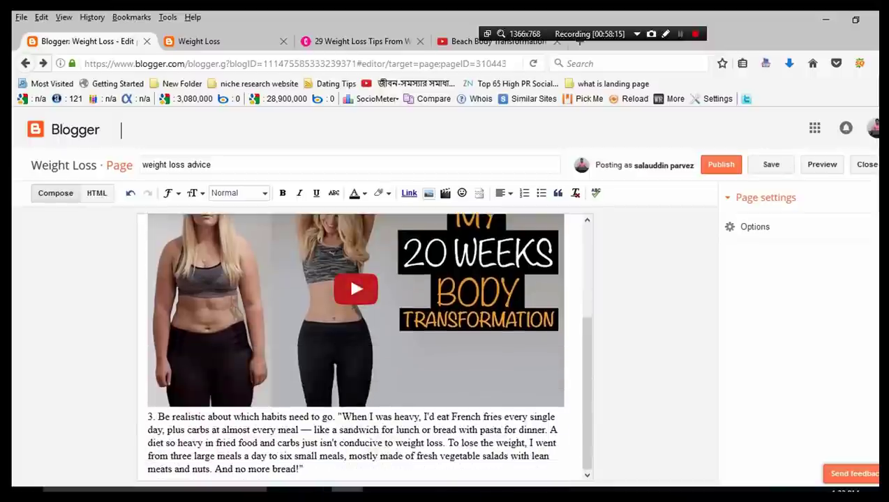
pyautogui.scroll(3, 348, 413)
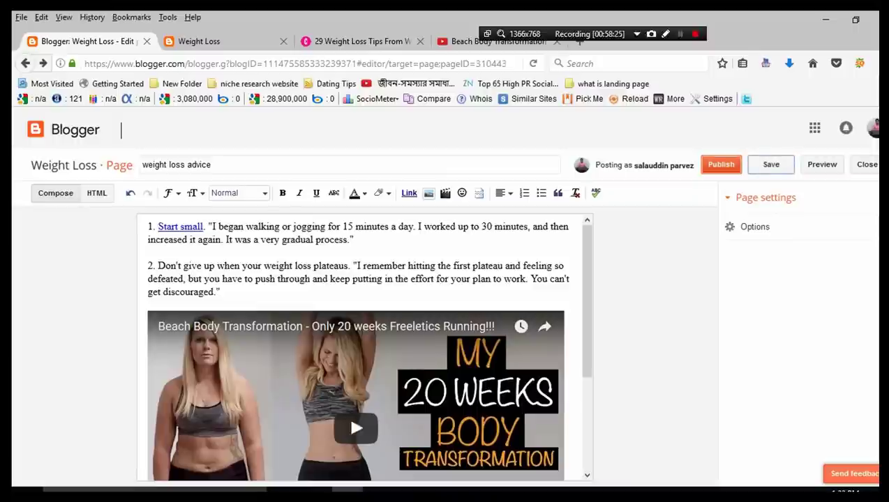
pyautogui.click(866, 164)
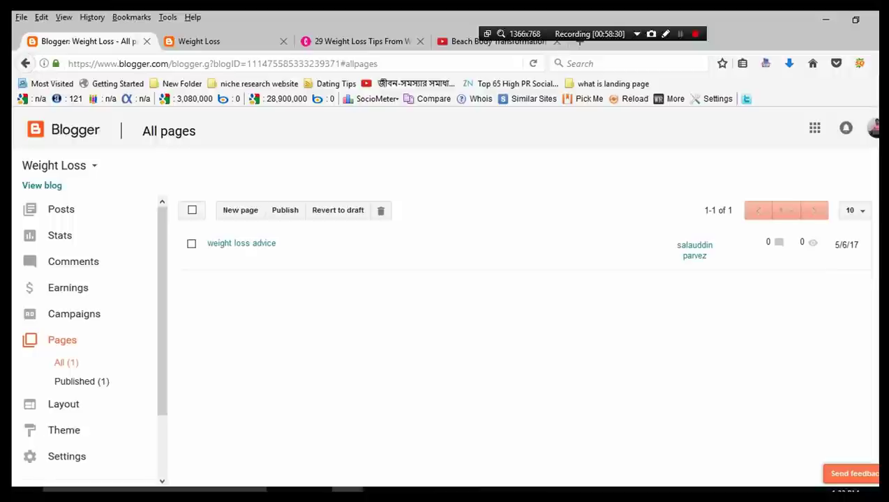
pyautogui.moveTo(241, 246)
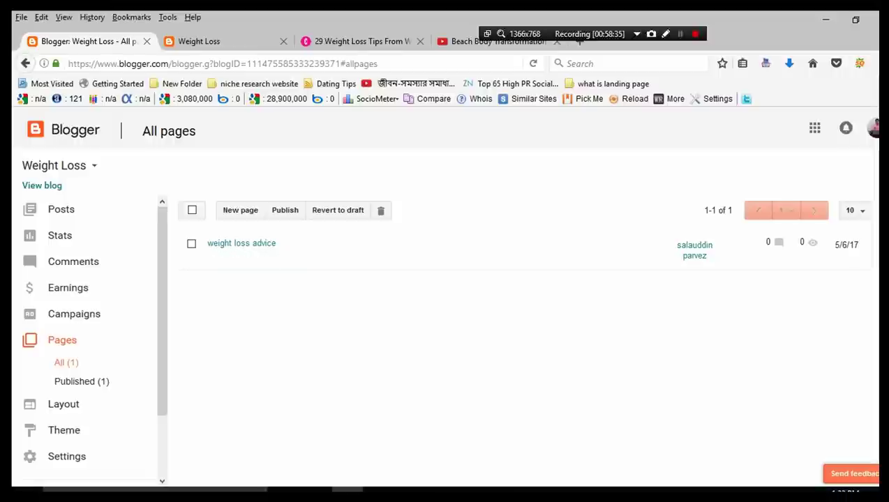
pyautogui.moveTo(773, 234)
pyautogui.hotkey('ctrl', 'Tab')
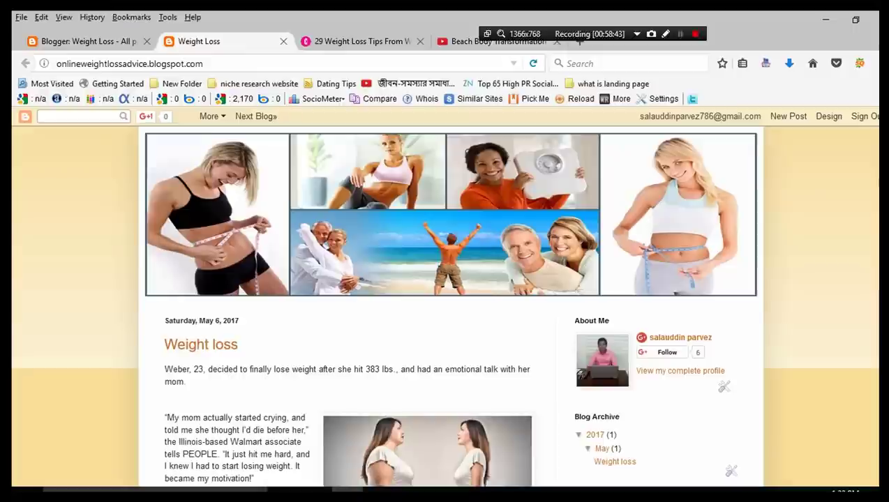
pyautogui.press('F5')
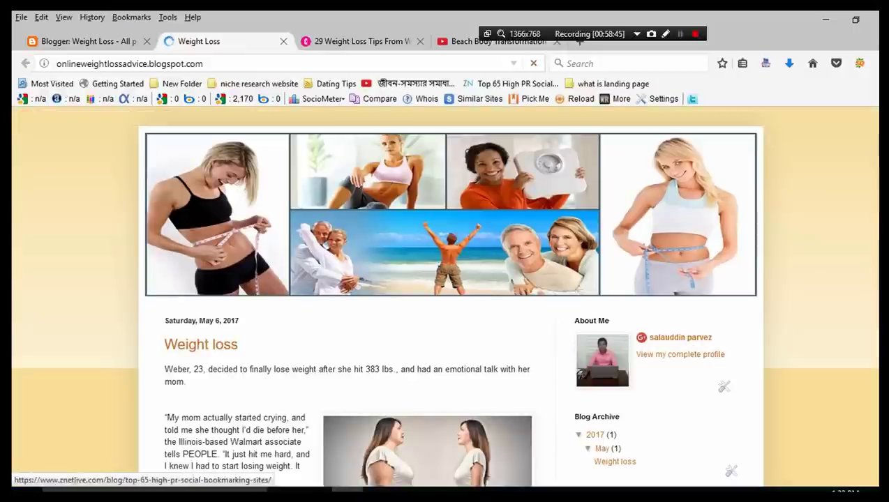
pyautogui.scroll(-5, 445, 293)
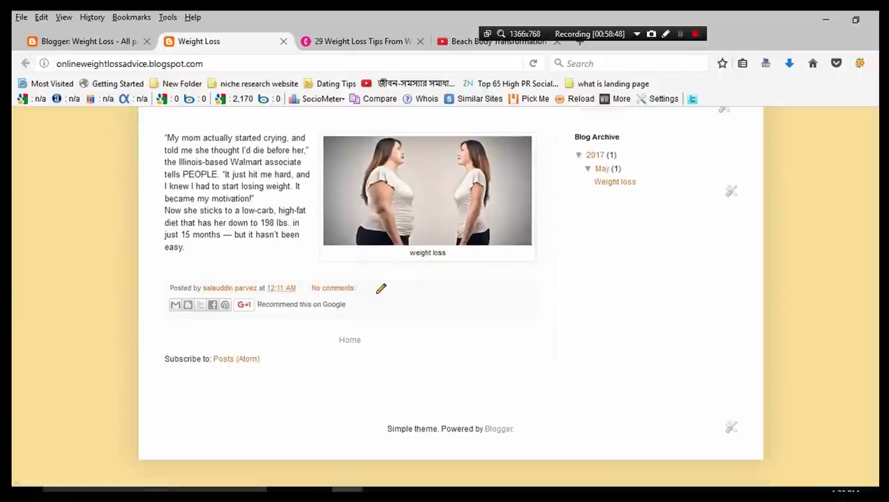
pyautogui.scroll(5, 444, 293)
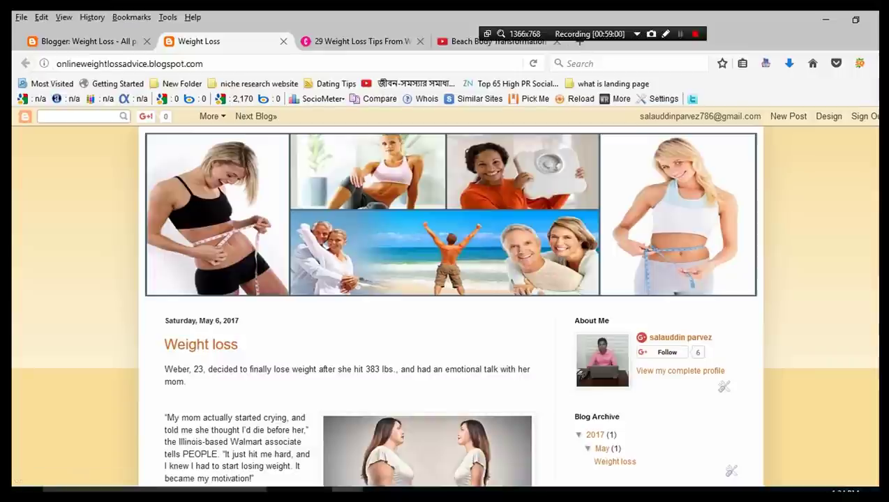
pyautogui.scroll(-5, 444, 293)
pyautogui.press('F5')
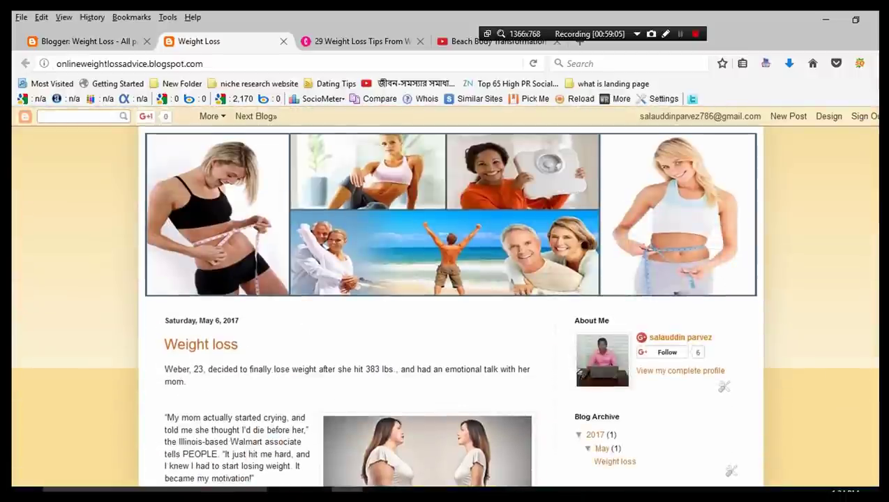
pyautogui.hotkey('ctrl', 'shift', 'Tab')
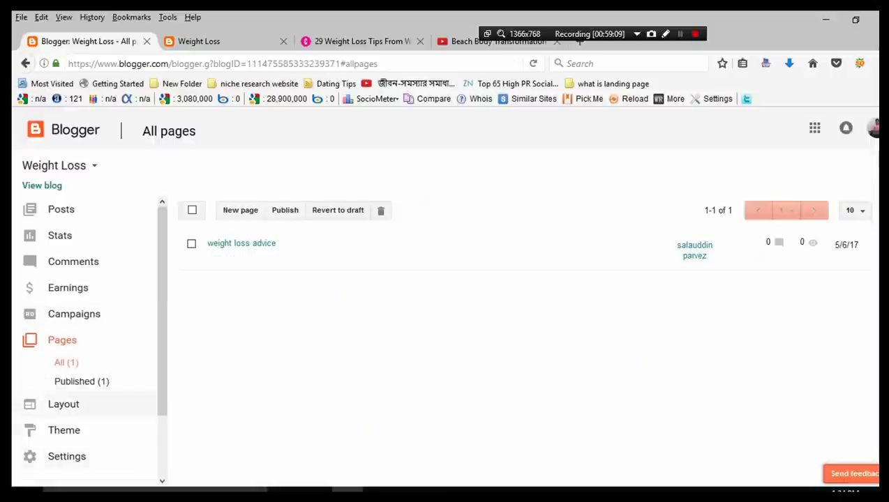
# - Add a Pages gadget to the Cross-Column section of the blog Layout
pyautogui.click(63, 404)
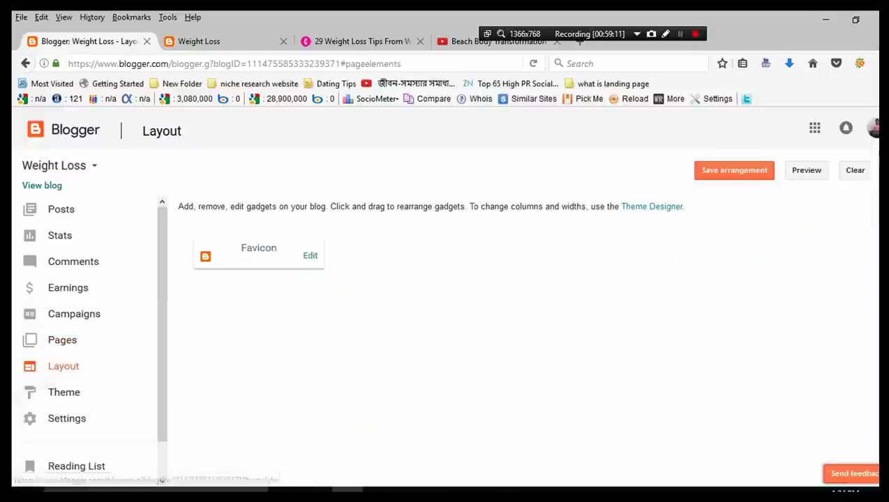
pyautogui.scroll(-3, 264, 405)
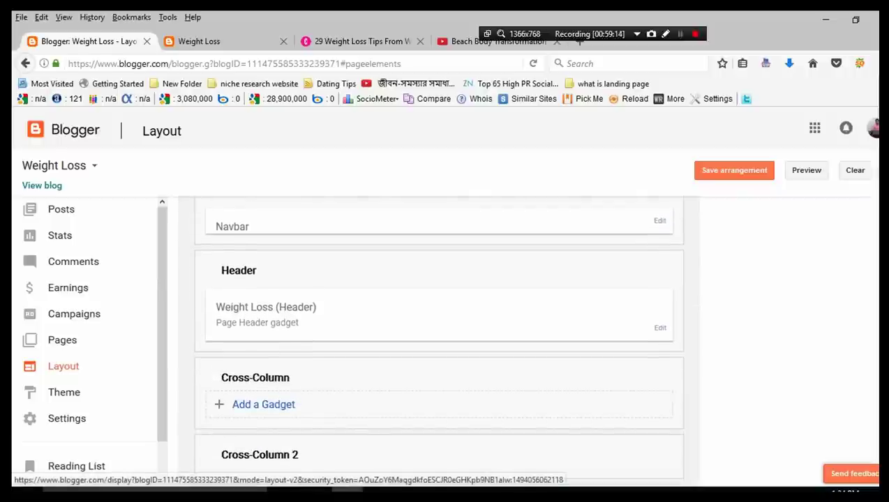
pyautogui.click(264, 405)
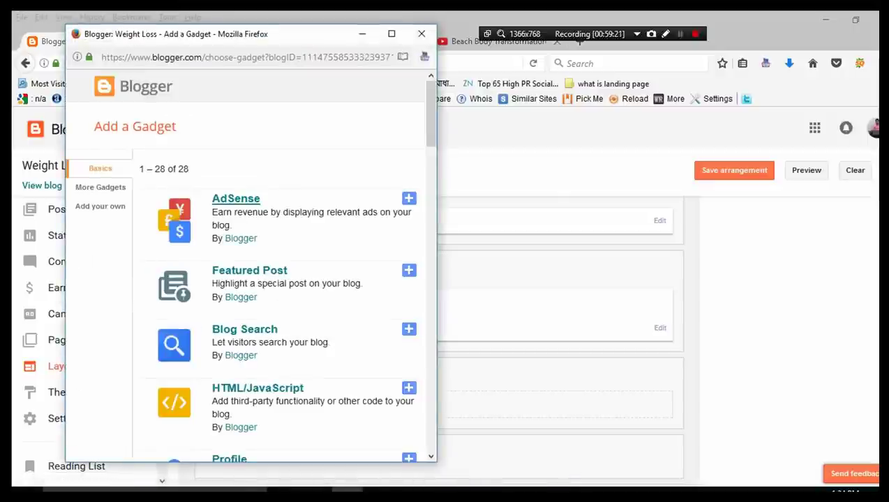
pyautogui.scroll(-5, 279, 279)
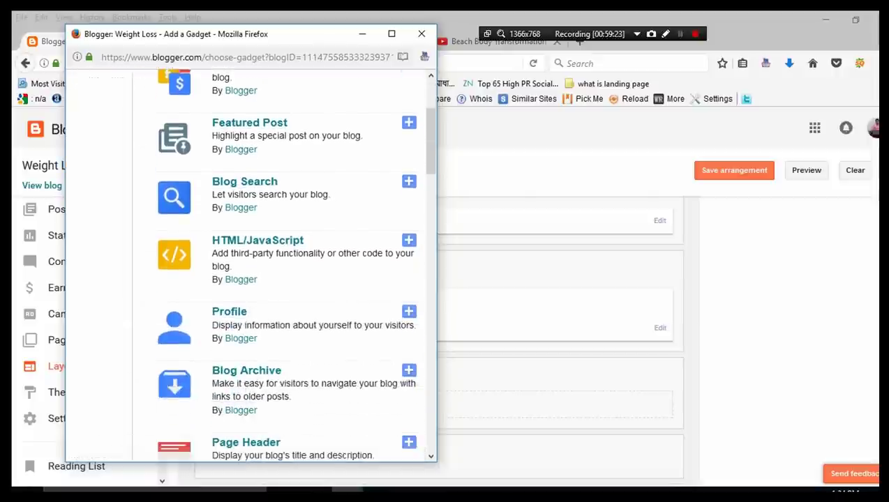
pyautogui.scroll(-2, 279, 265)
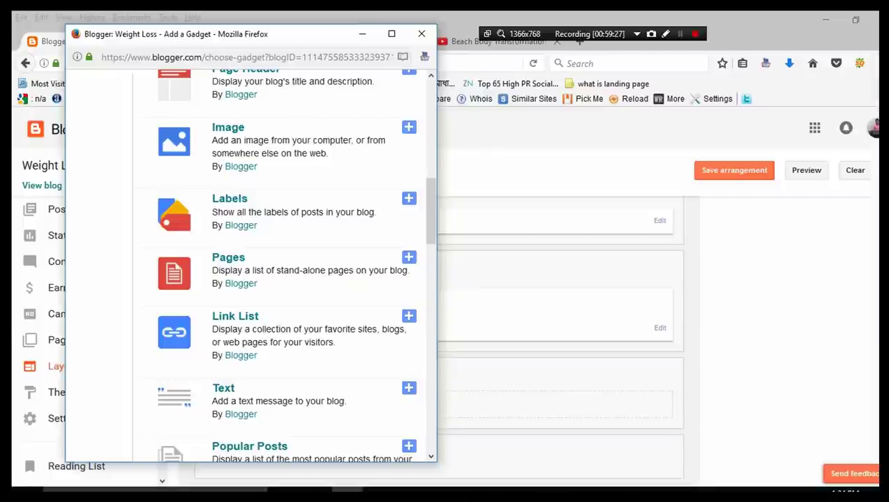
pyautogui.click(409, 257)
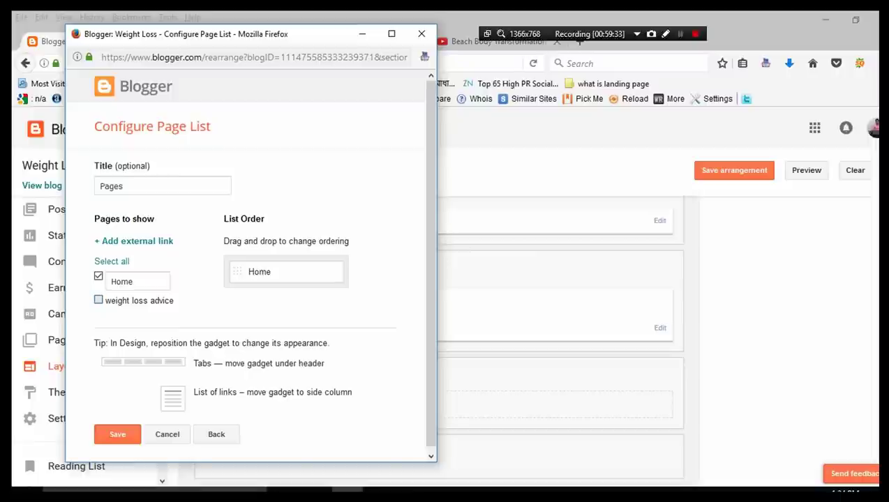
# - List 'weight loss advice' after Home in the gadget, then save the gadget and arrangement
pyautogui.click(98, 300)
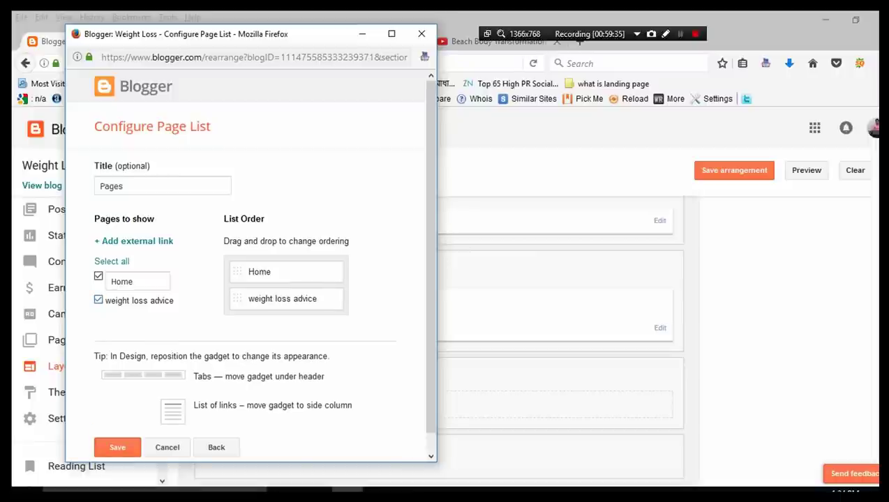
pyautogui.moveTo(259, 272); pyautogui.dragTo(269, 298)
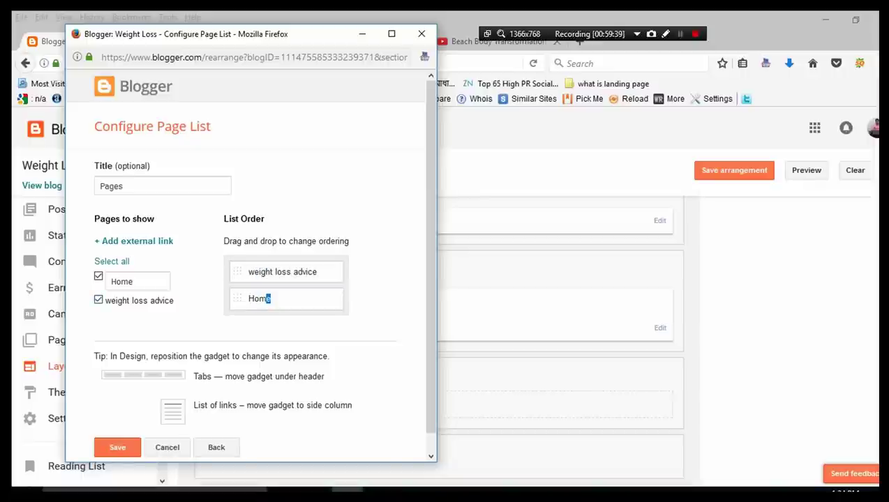
pyautogui.click(98, 300)
pyautogui.click(99, 300)
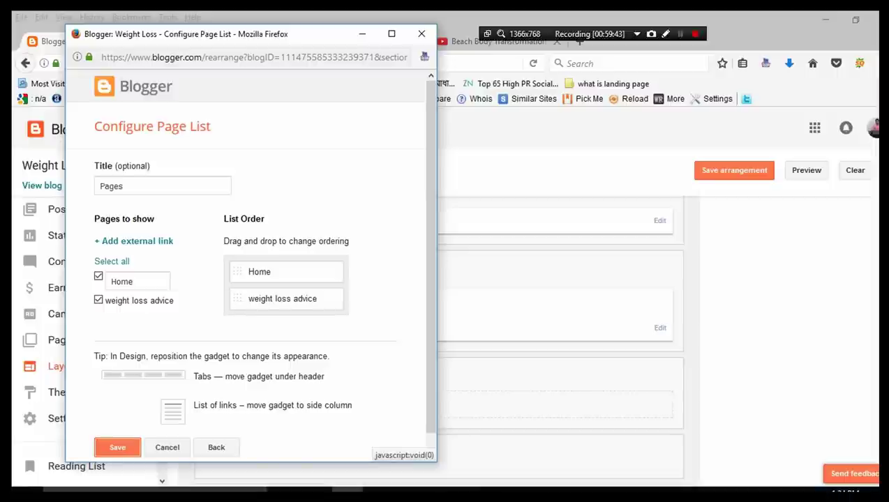
pyautogui.click(118, 447)
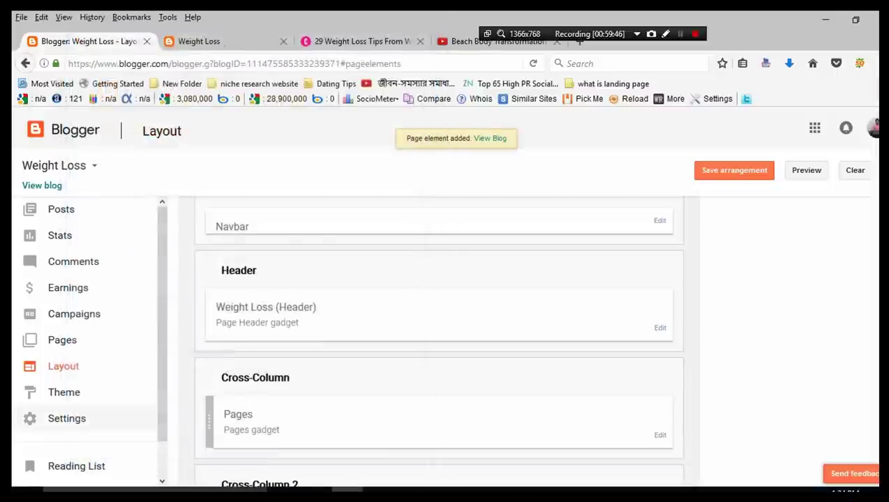
pyautogui.click(733, 170)
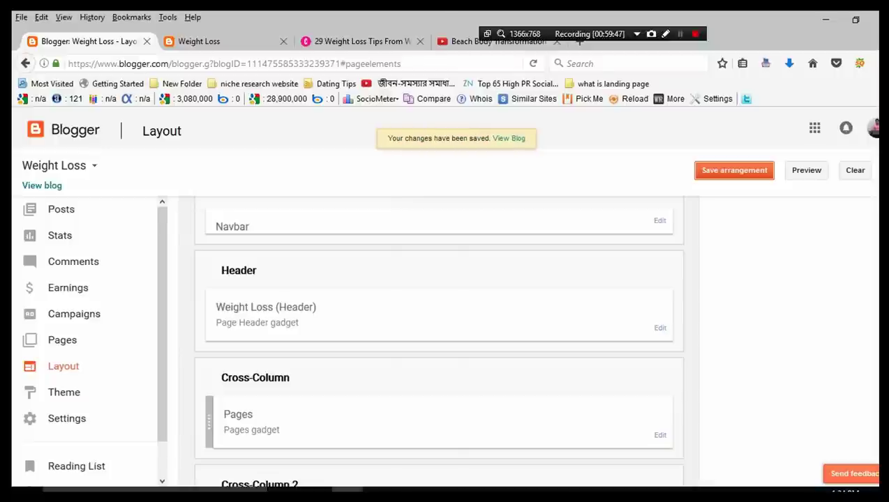
pyautogui.click(509, 139)
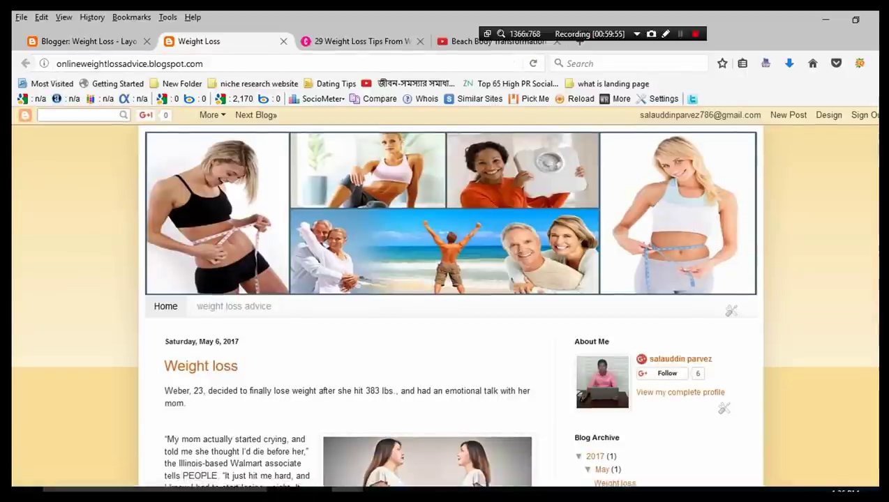
# - Open the weight loss advice page on the live blog and scroll through its tips
pyautogui.scroll(-2, 446, 293)
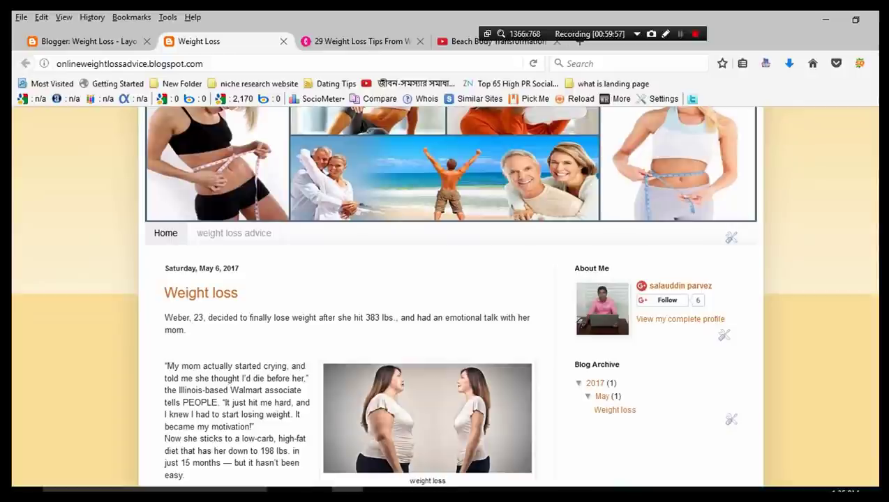
pyautogui.click(233, 233)
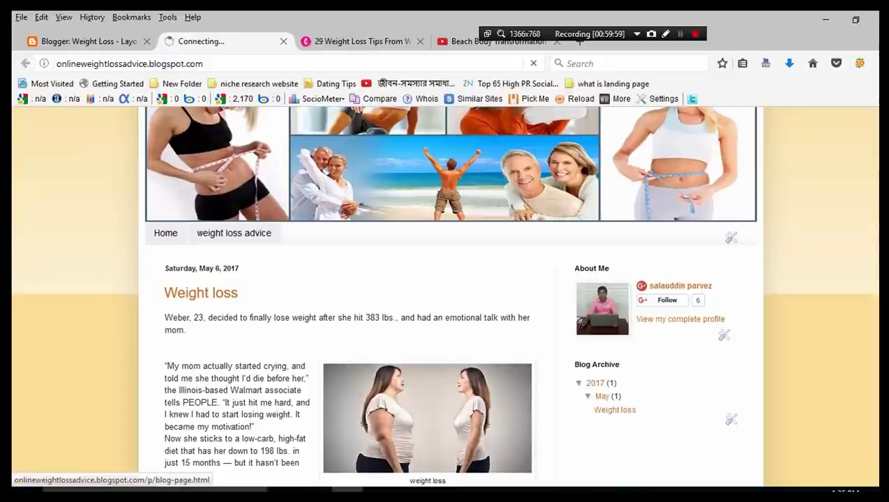
pyautogui.scroll(-5, 364, 415)
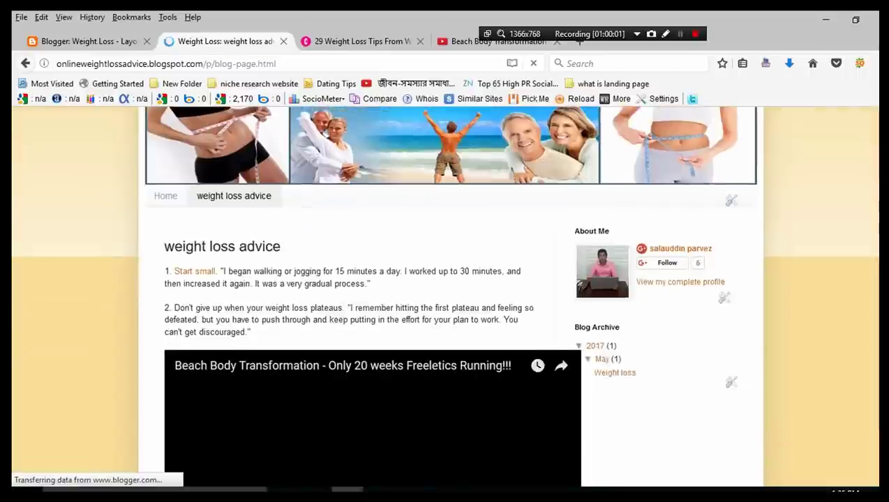
pyautogui.scroll(-3, 373, 293)
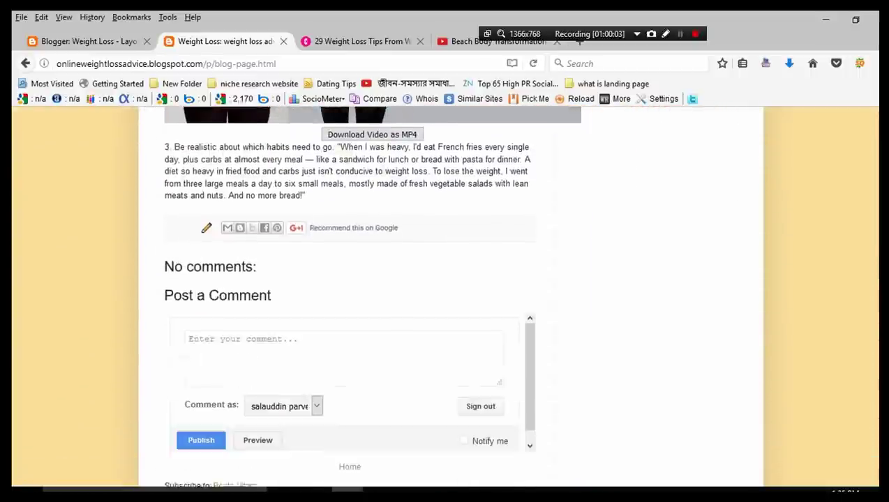
pyautogui.scroll(5, 373, 293)
pyautogui.scroll(1, 364, 415)
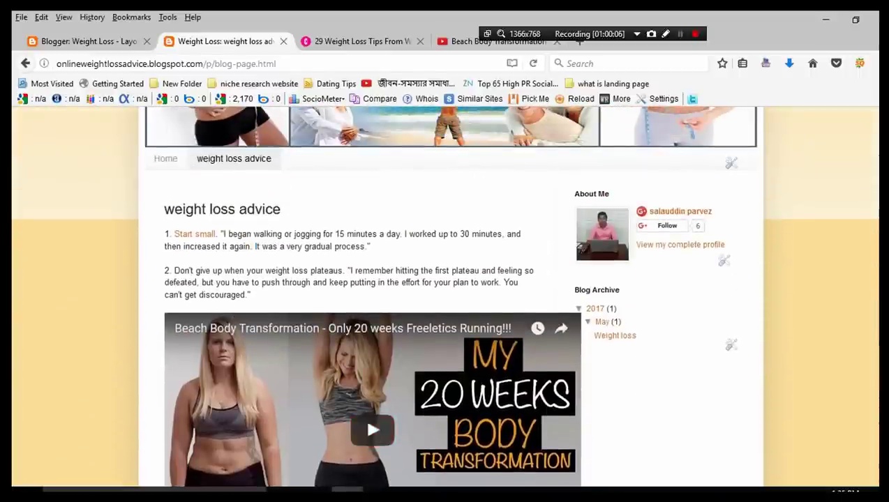
# - Follow the 'Start small' link to the author's blog in a new tab, then close it
pyautogui.click(365, 415)
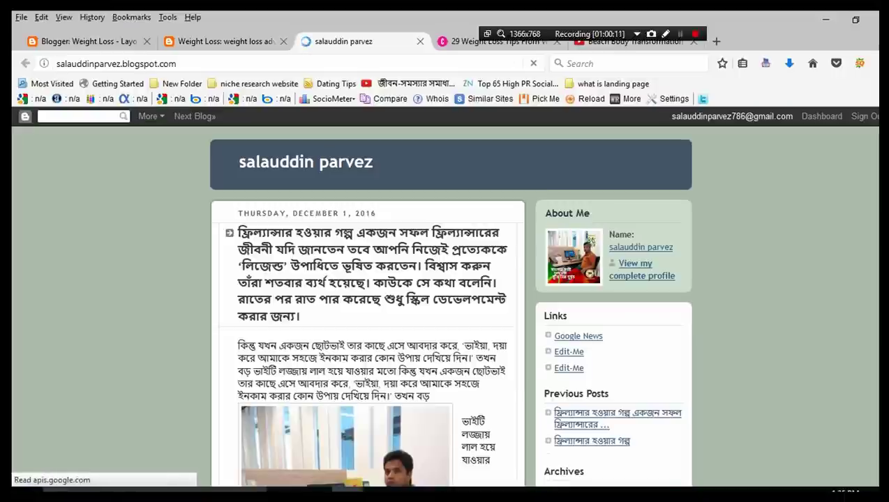
pyautogui.scroll(-10, 373, 418)
pyautogui.scroll(15, 373, 418)
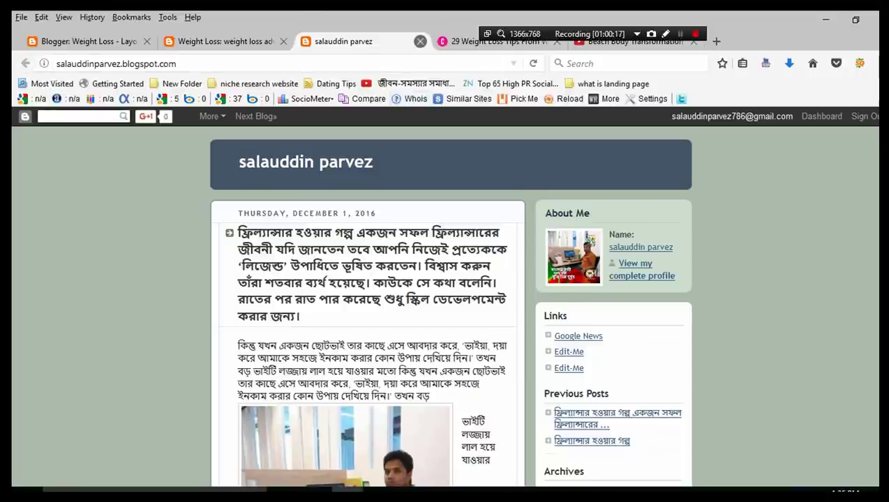
pyautogui.click(419, 41)
# - Play, pause and resume the embedded YouTube video on the advice page
pyautogui.scroll(-2, 365, 415)
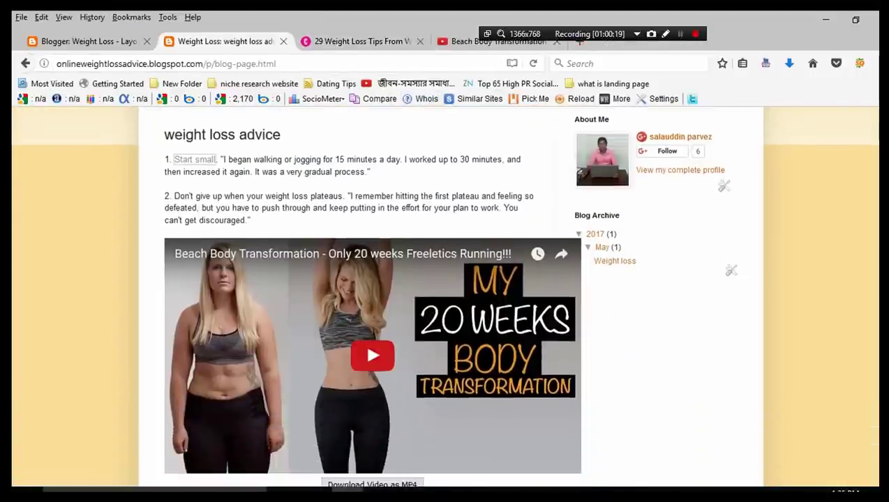
pyautogui.click(365, 415)
pyautogui.scroll(-4, 365, 415)
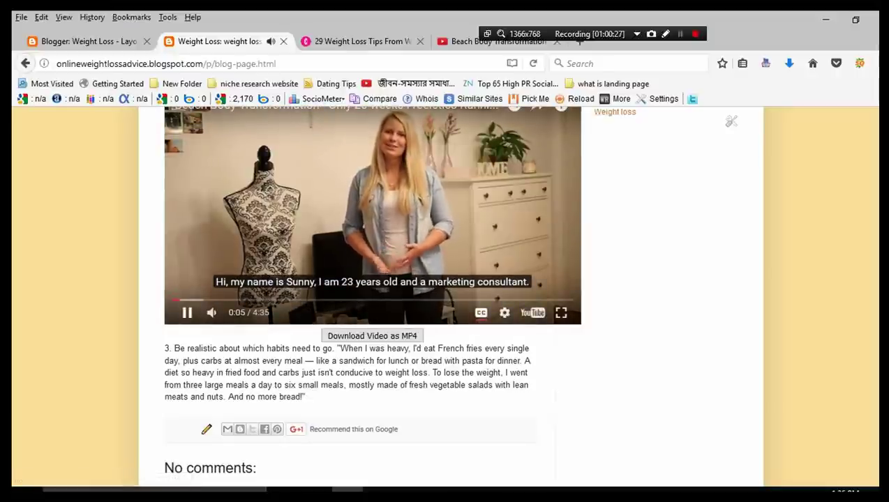
pyautogui.press('space')
pyautogui.press('space')
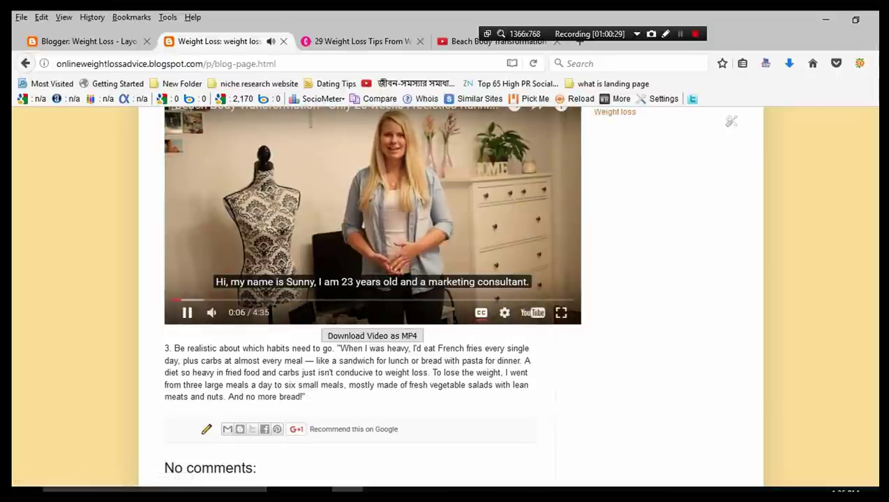
pyautogui.press('space')
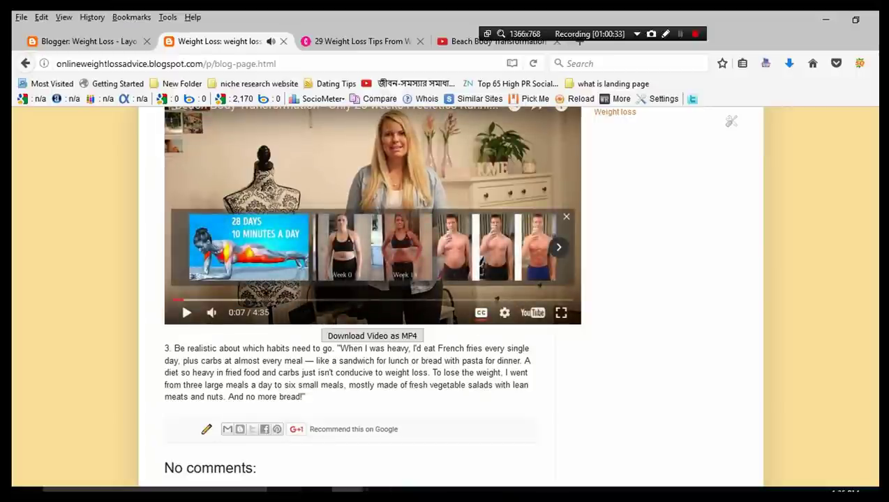
# - Scroll through the advice page and return to the Blogger Layout tab
pyautogui.scroll(1, 448, 293)
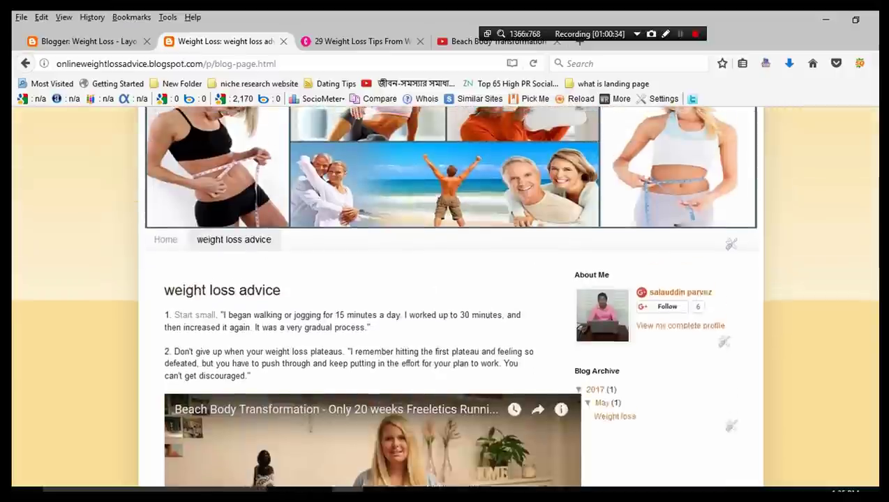
pyautogui.scroll(2, 450, 293)
pyautogui.scroll(-5, 450, 293)
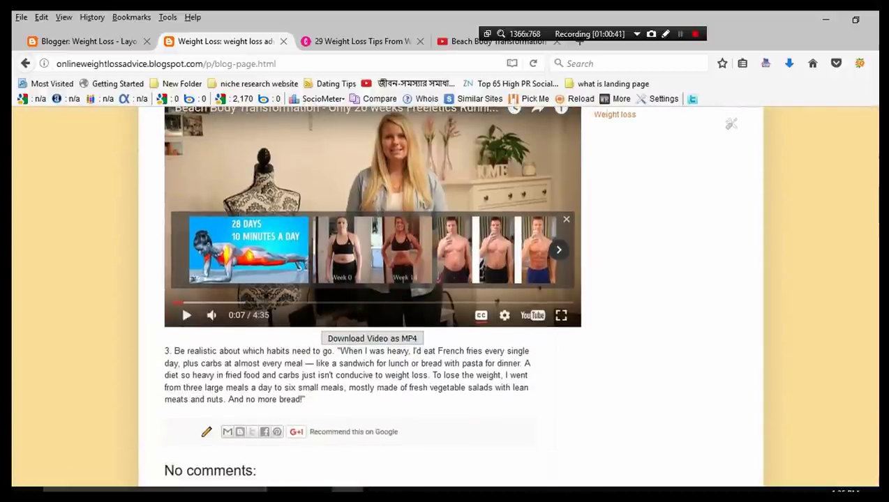
pyautogui.scroll(3, 450, 293)
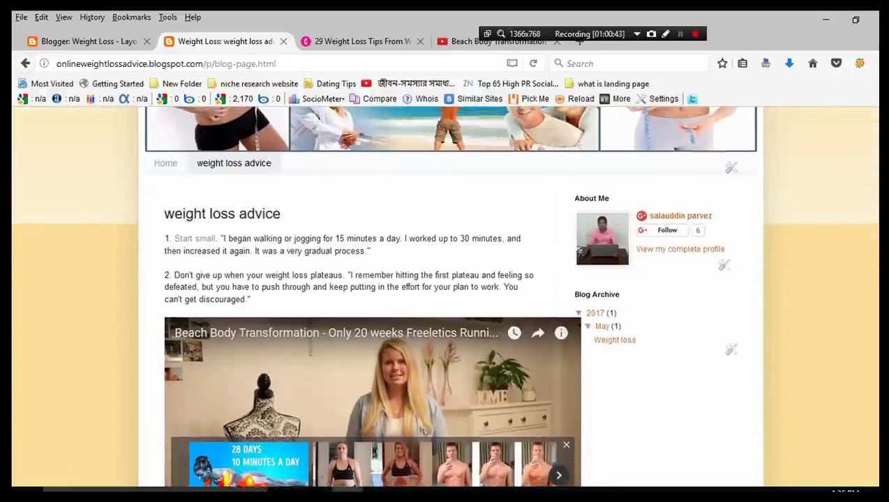
pyautogui.scroll(3, 450, 293)
pyautogui.scroll(-3, 450, 293)
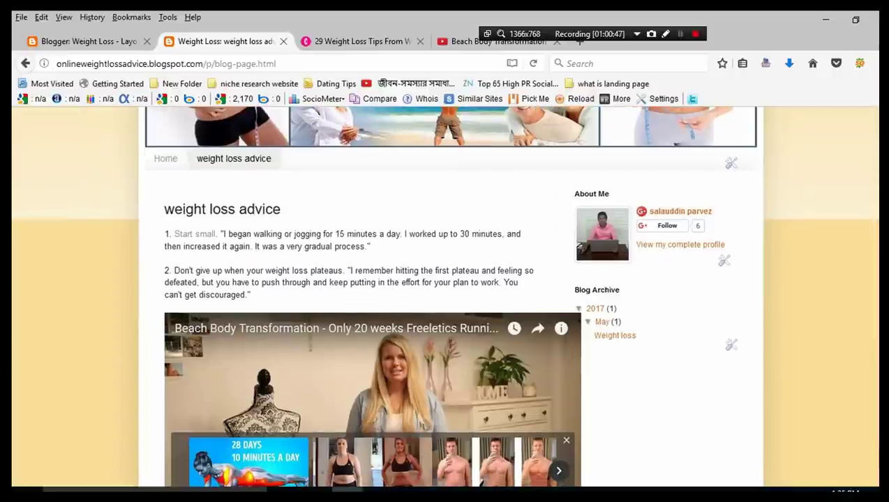
pyautogui.scroll(-2, 450, 293)
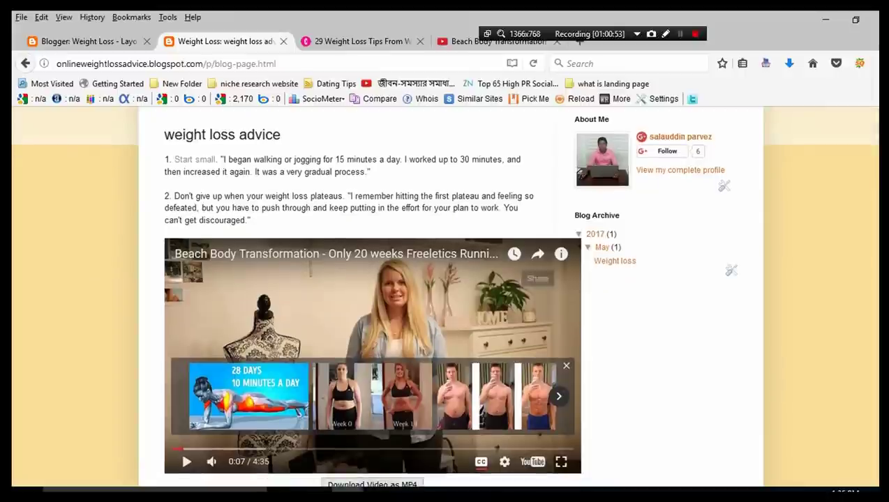
pyautogui.scroll(5, 450, 293)
pyautogui.hotkey('ctrl', 'shift', 'Tab')
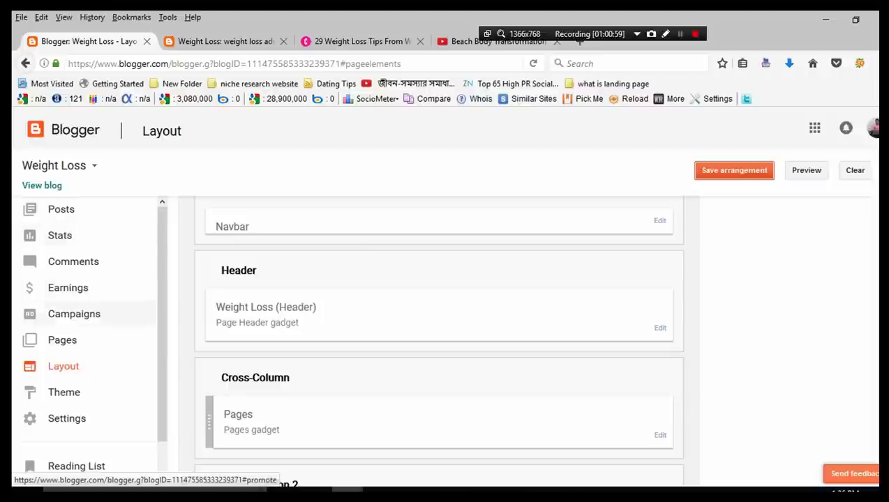
# - Open the weight loss advice page for editing in HTML view
pyautogui.click(62, 340)
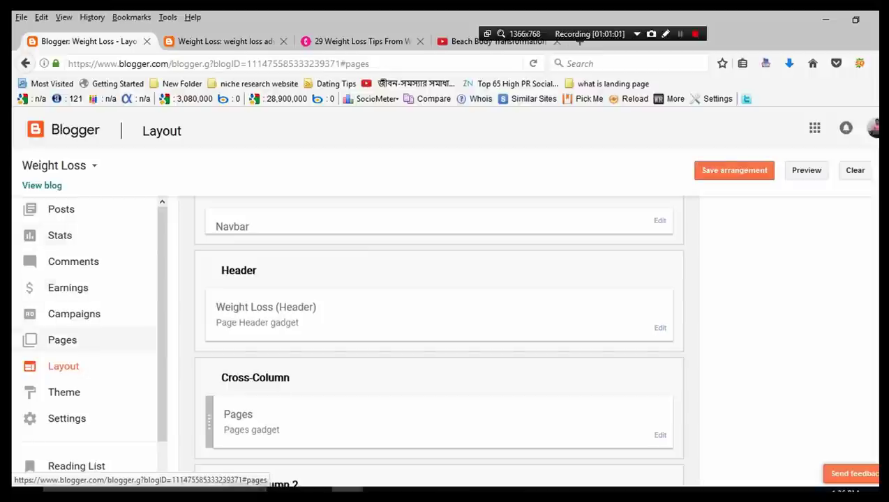
pyautogui.moveTo(217, 255)
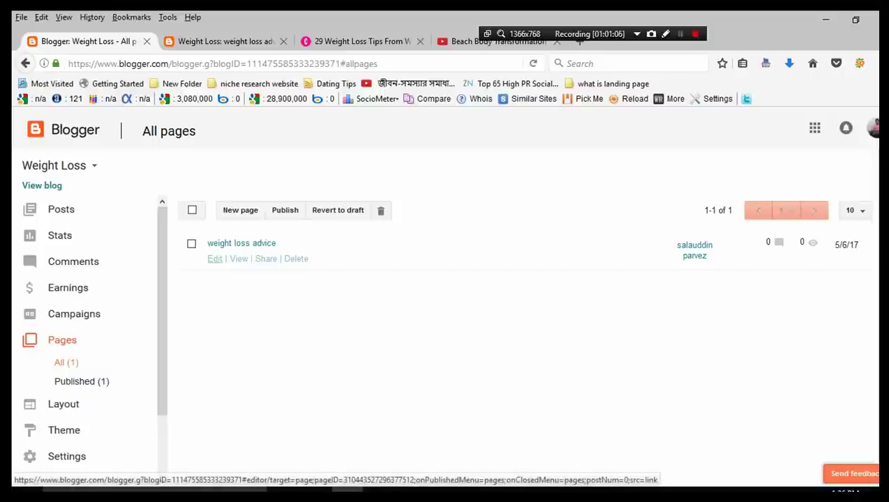
pyautogui.click(215, 259)
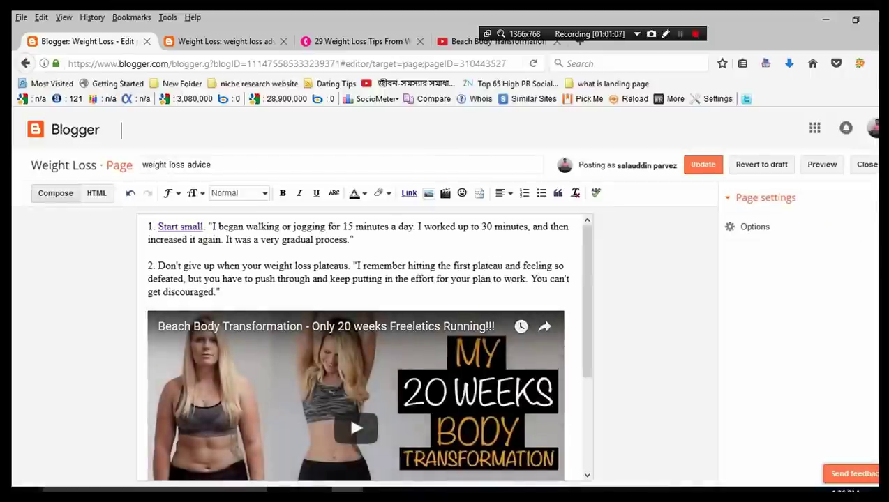
pyautogui.click(96, 193)
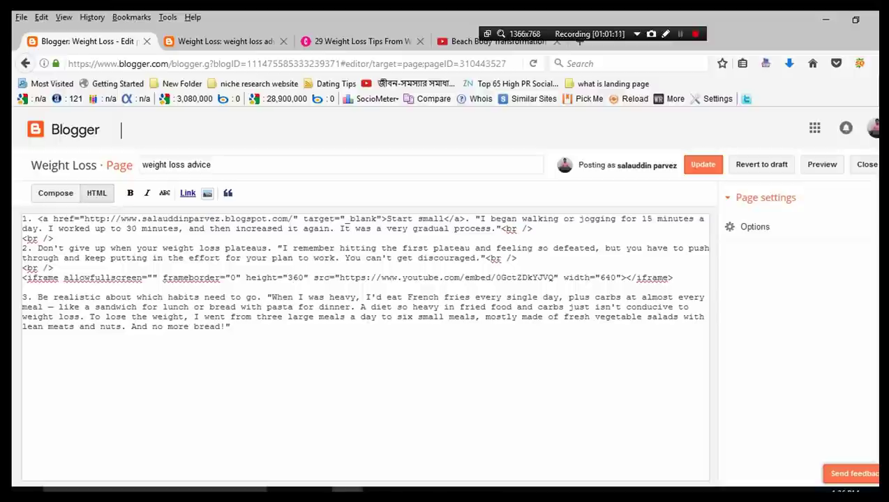
# - Change the iframe width from 640 to 550, update the page, and view the live blog
pyautogui.moveTo(614, 277); pyautogui.dragTo(595, 277)
pyautogui.press('BackSpace')
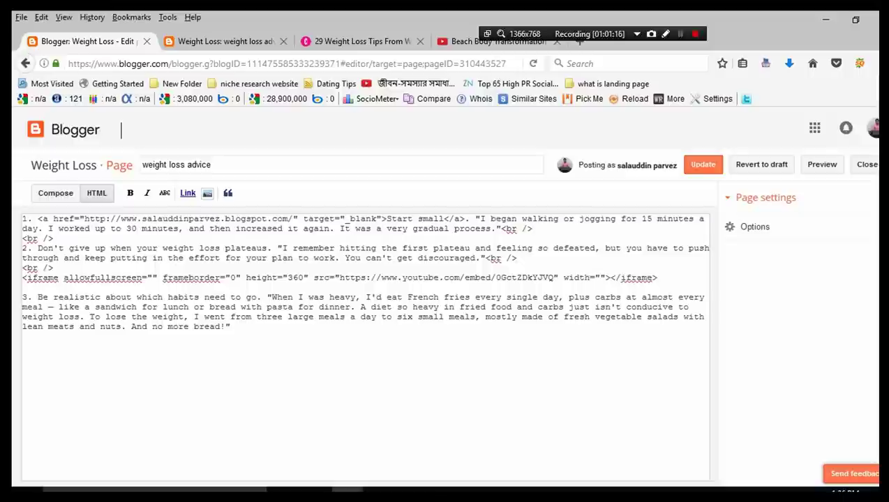
pyautogui.write('550')
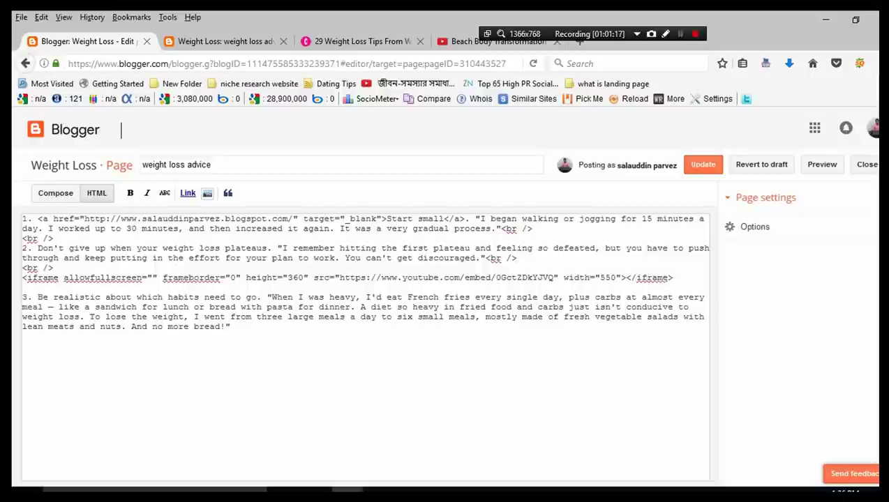
pyautogui.click(702, 164)
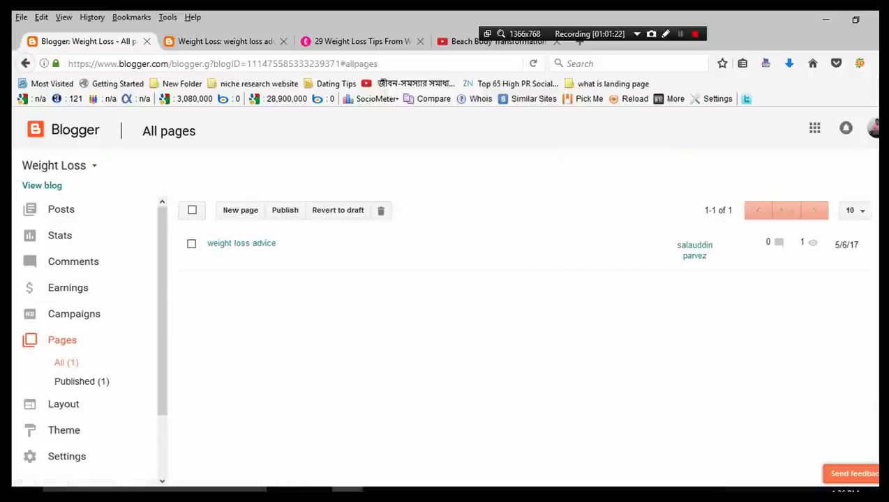
pyautogui.click(220, 41)
pyautogui.scroll(-3, 774, 231)
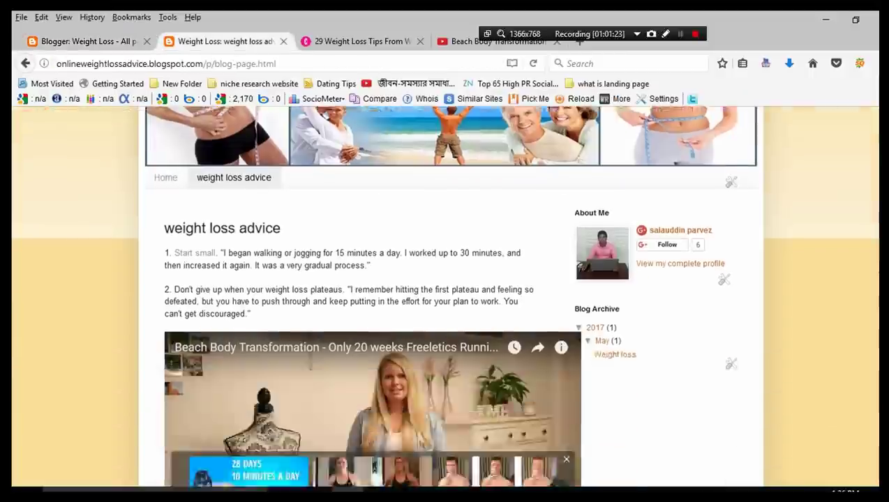
# - Reload the live weight loss advice page and scroll through it to check the narrower embedded video
pyautogui.scroll(3, 773, 231)
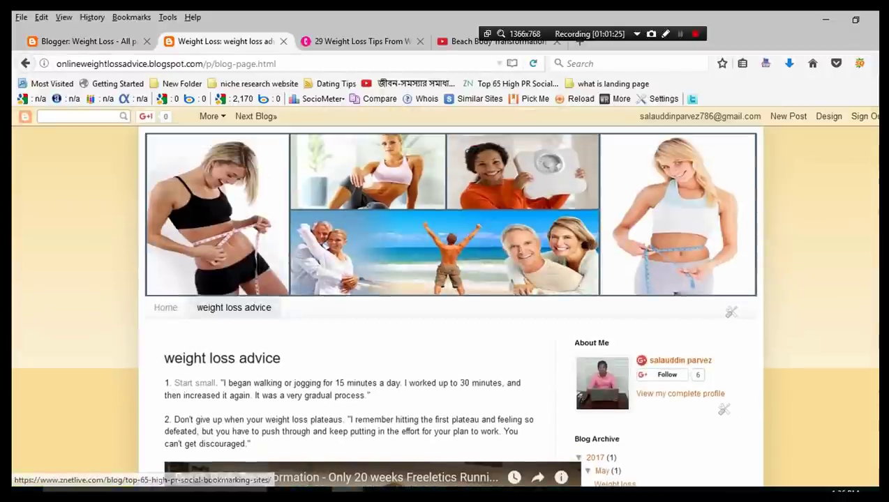
pyautogui.click(533, 63)
pyautogui.scroll(-3, 335, 341)
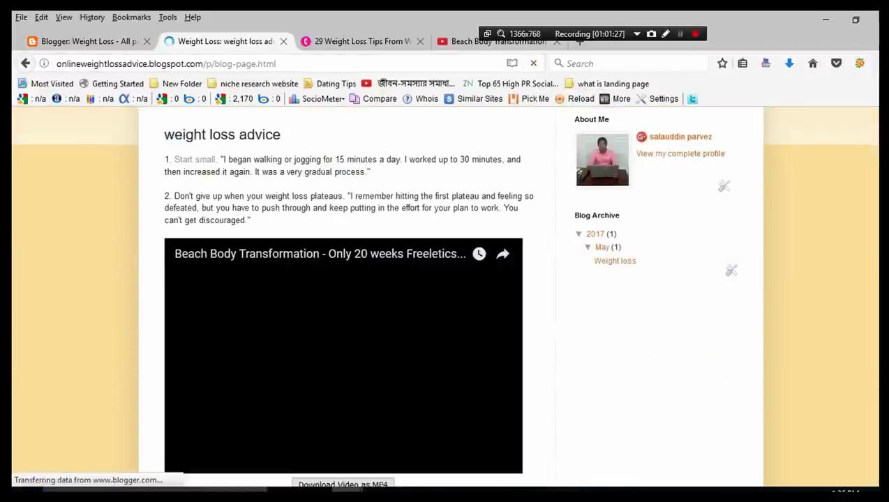
pyautogui.scroll(-4, 336, 341)
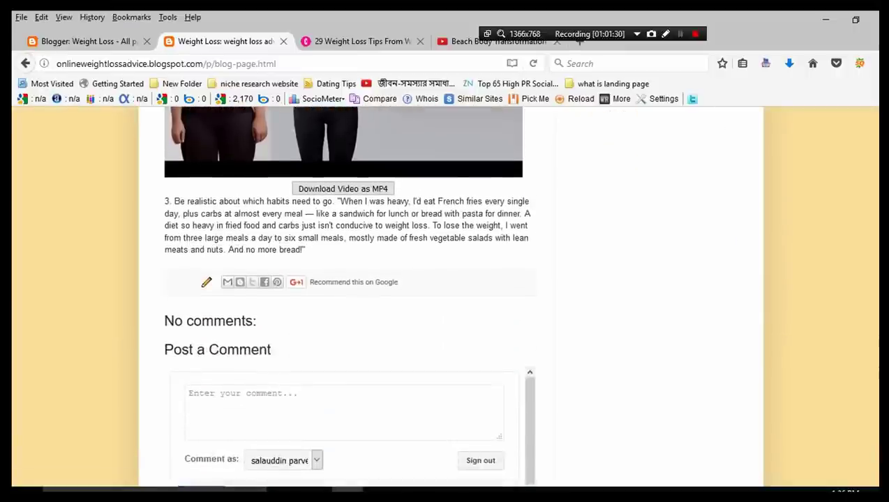
pyautogui.scroll(8, 336, 341)
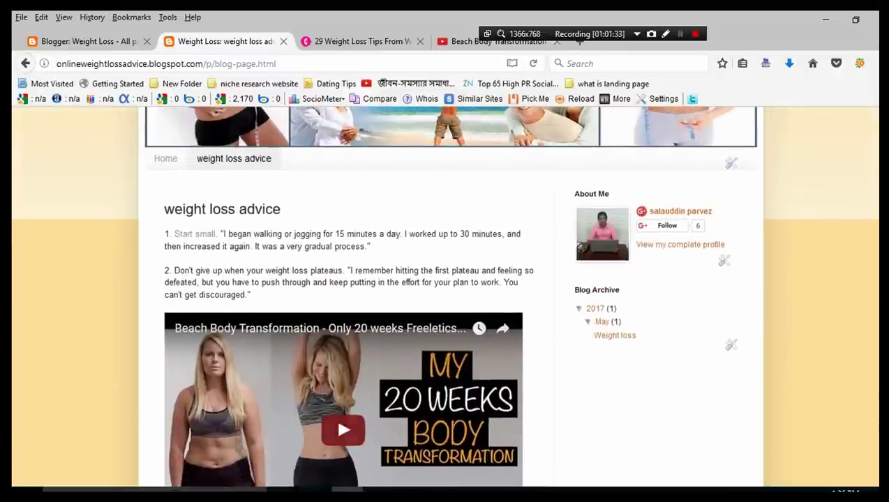
pyautogui.scroll(3, 443, 297)
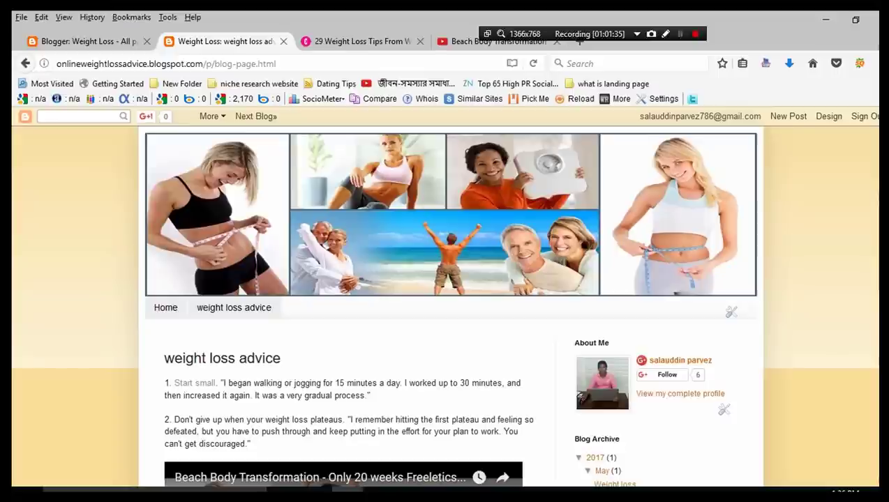
# - Go to the blog home, revisit the advice page, then return to Blogger's All pages list
pyautogui.click(165, 307)
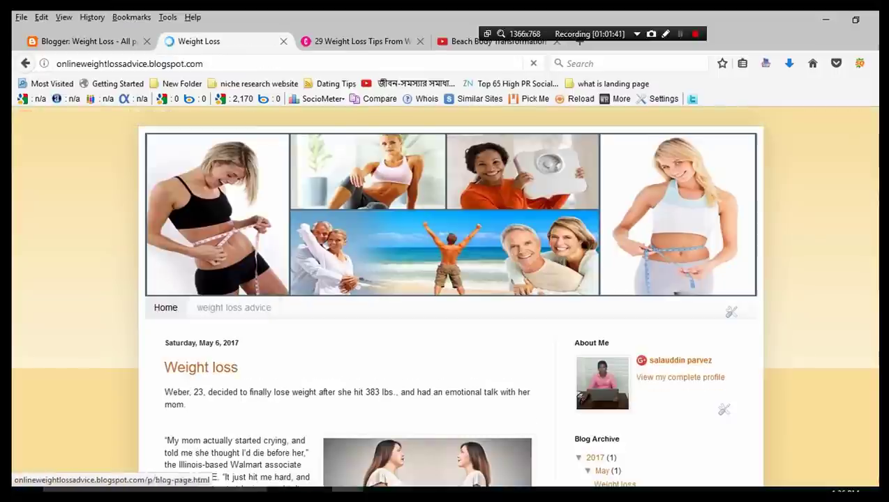
pyautogui.scroll(-2, 476, 371)
pyautogui.scroll(1, 475, 371)
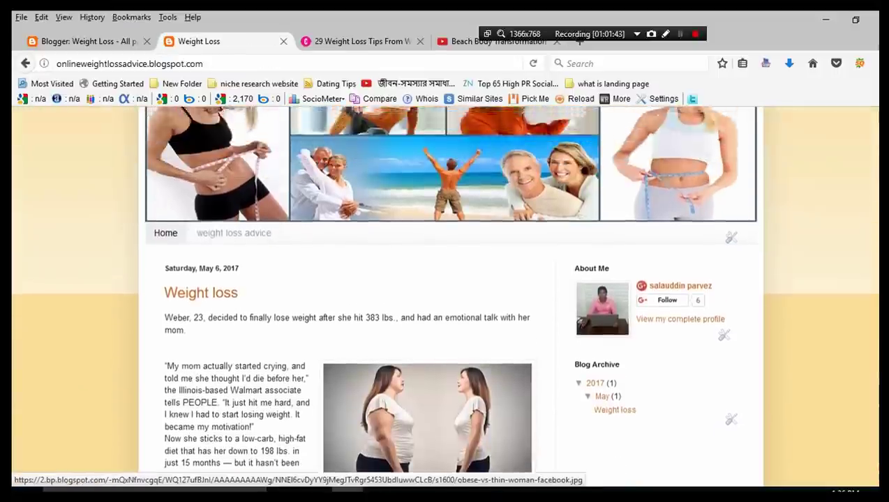
pyautogui.click(234, 233)
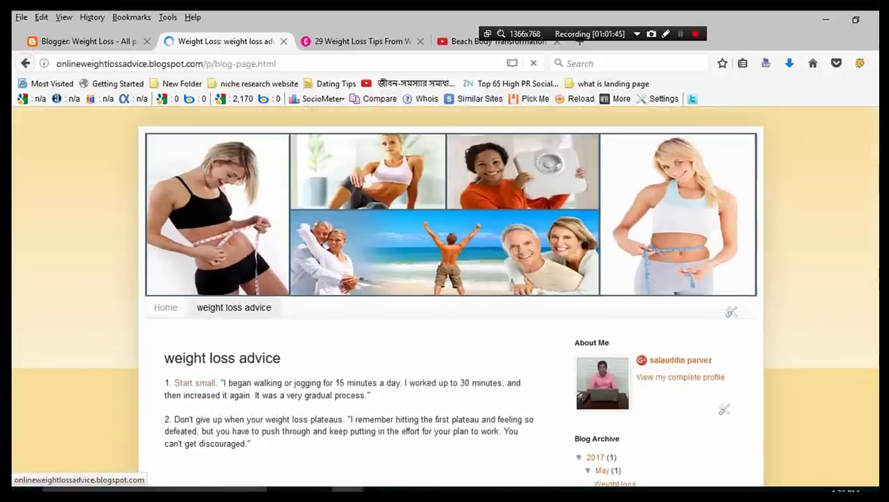
pyautogui.scroll(-2, 444, 296)
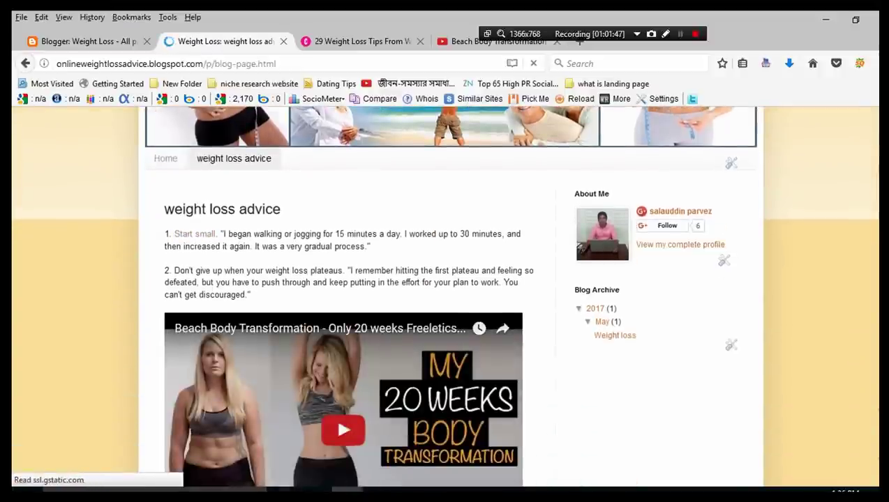
pyautogui.scroll(-3, 444, 296)
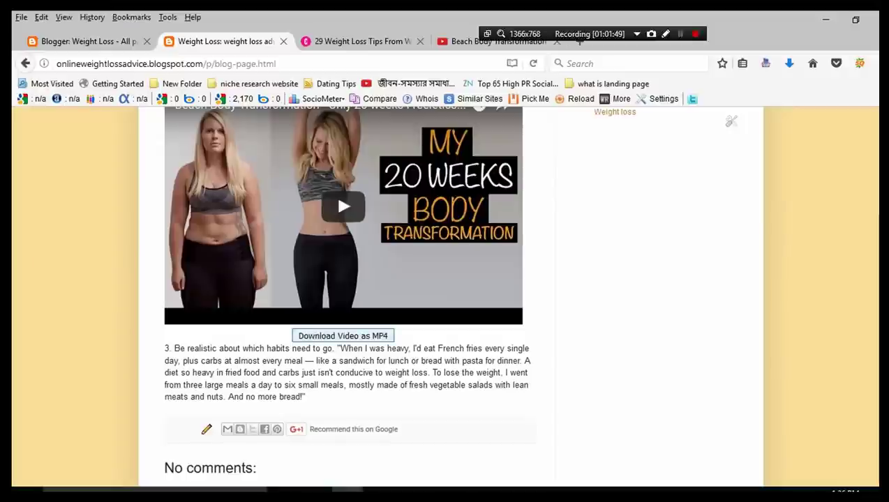
pyautogui.scroll(7, 443, 295)
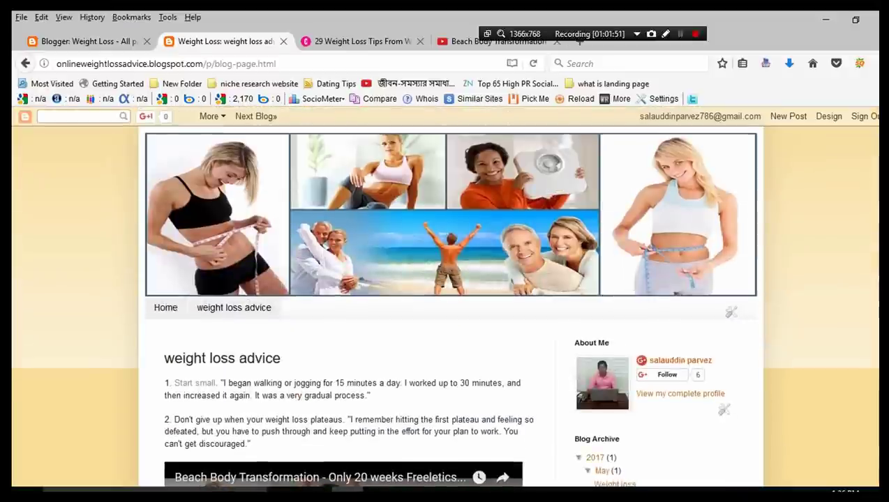
pyautogui.click(165, 308)
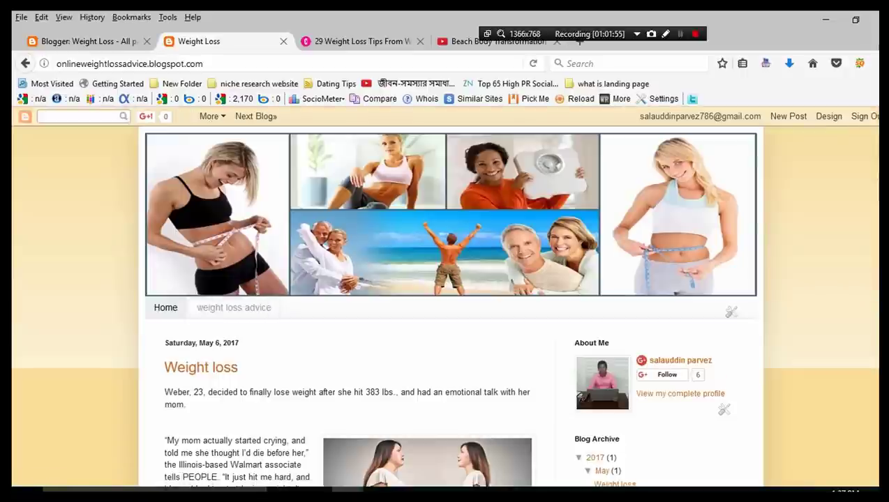
pyautogui.hotkey('ctrl', 'pageup')
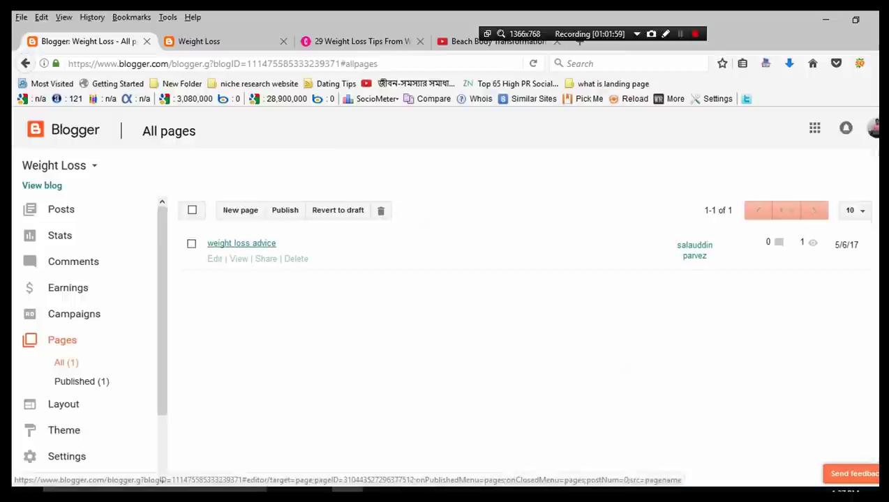
# - Open 'weight loss advice' in the editor and add a blank line after tip 1
pyautogui.click(241, 243)
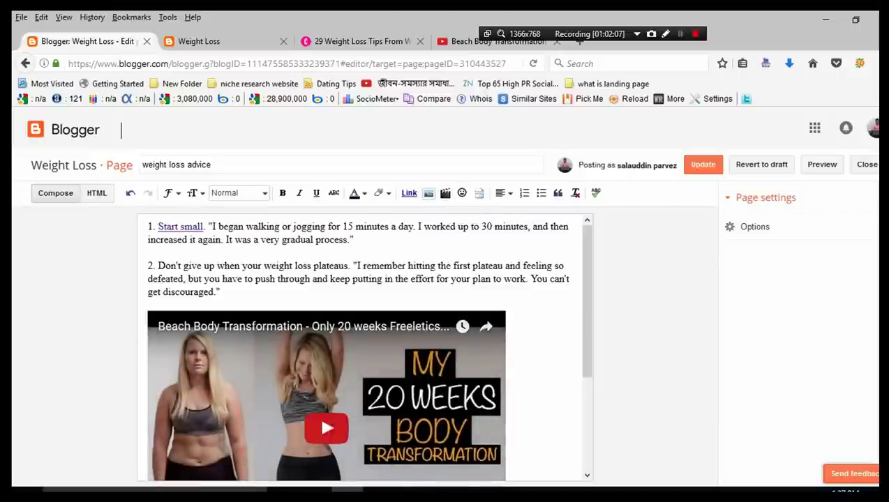
pyautogui.scroll(-4, 319, 413)
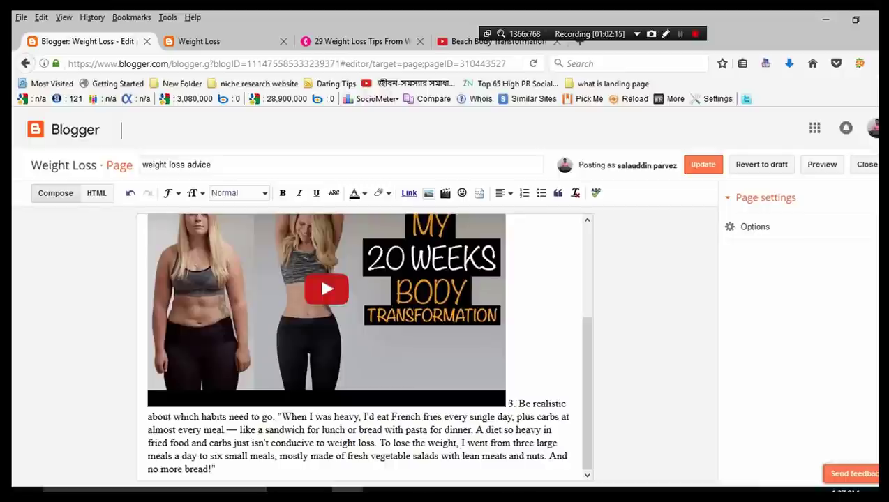
pyautogui.scroll(4, 319, 413)
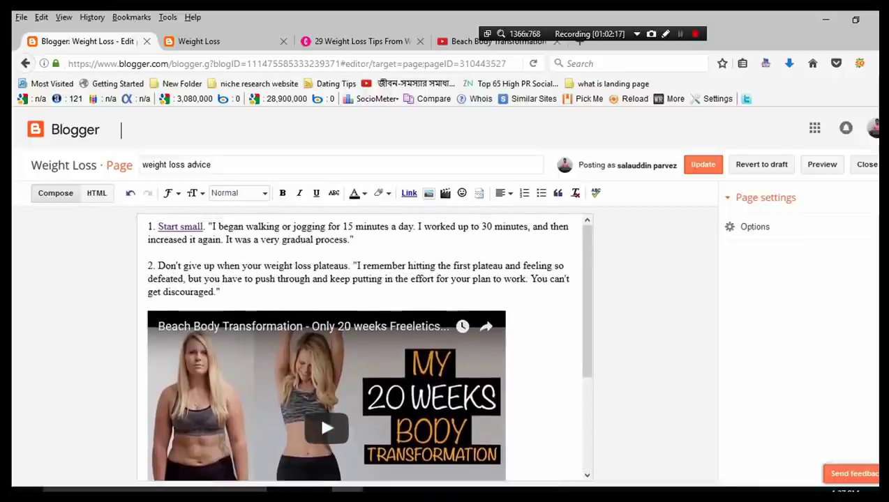
pyautogui.press('Return')
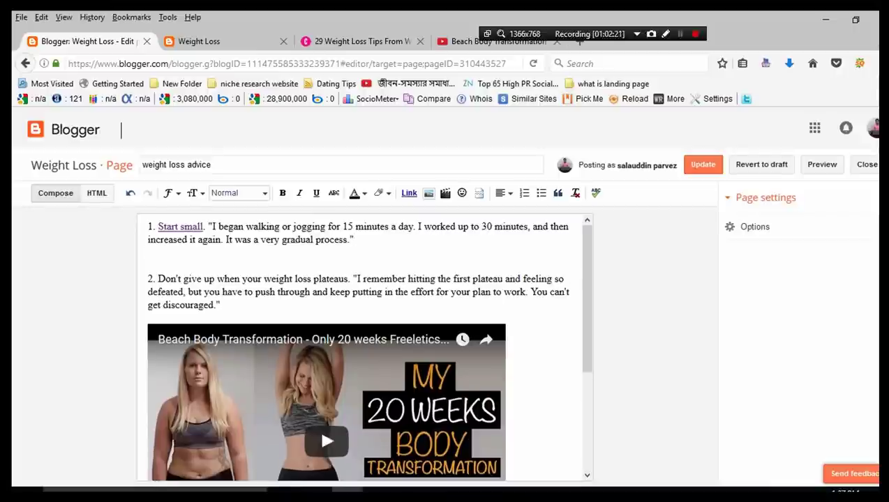
# - Bring up the Add a Video dialog on the page
pyautogui.scroll(-4, 319, 427)
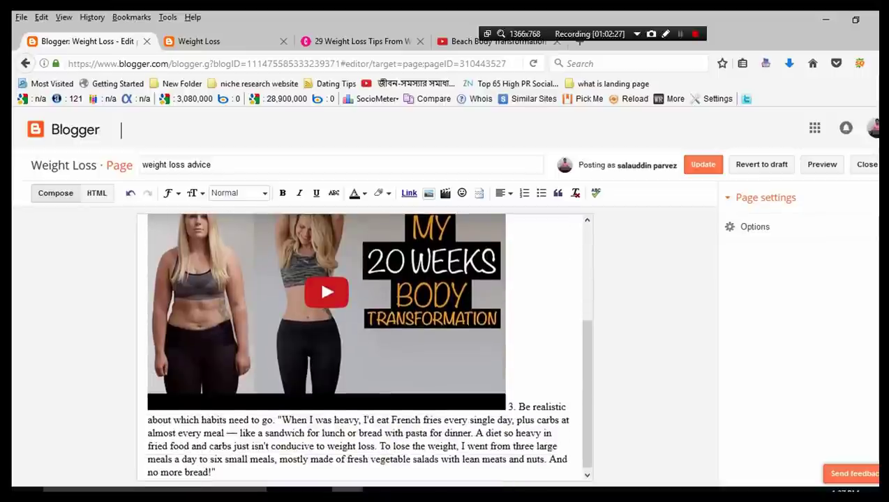
pyautogui.scroll(4, 363, 347)
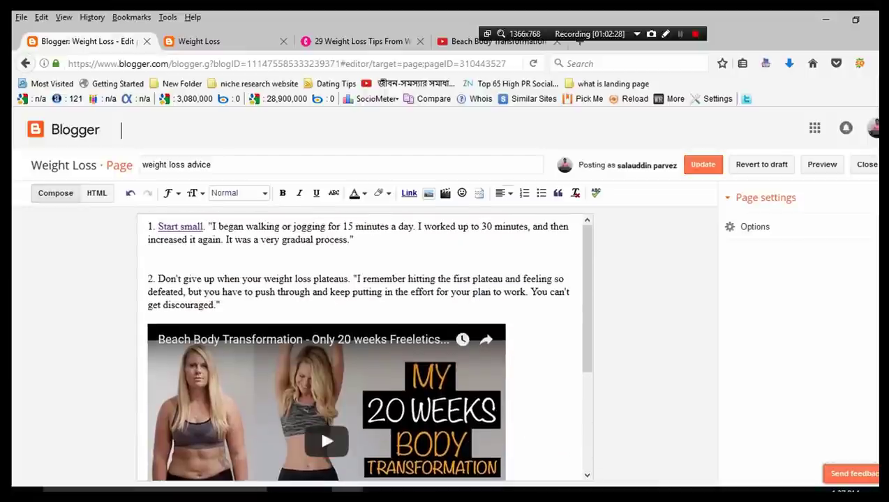
pyautogui.click(444, 194)
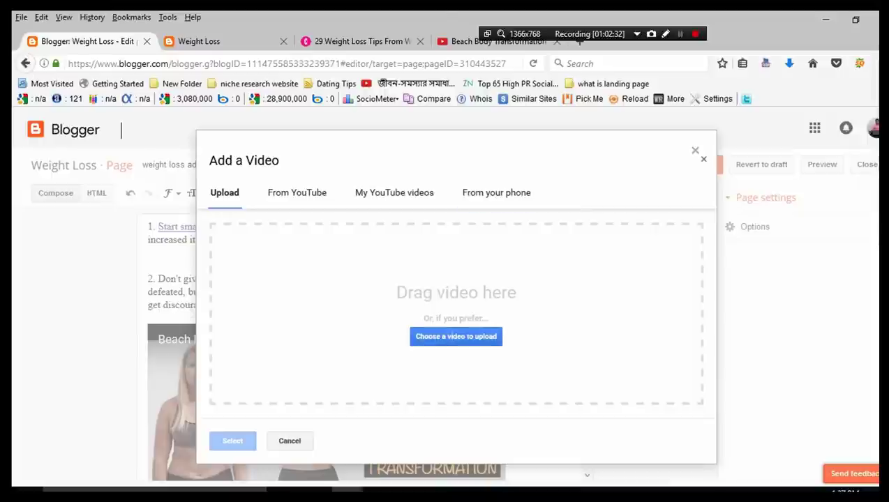
pyautogui.click(456, 336)
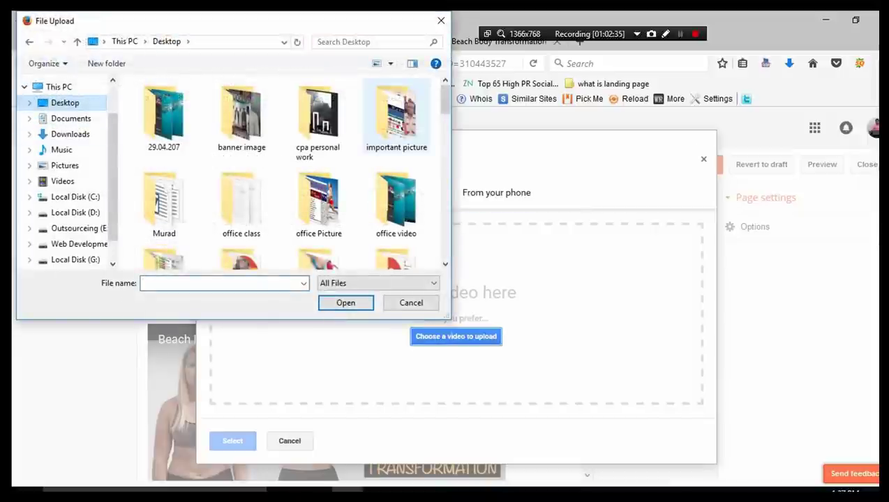
pyautogui.moveTo(444, 98); pyautogui.dragTo(444, 156)
pyautogui.click(241, 182)
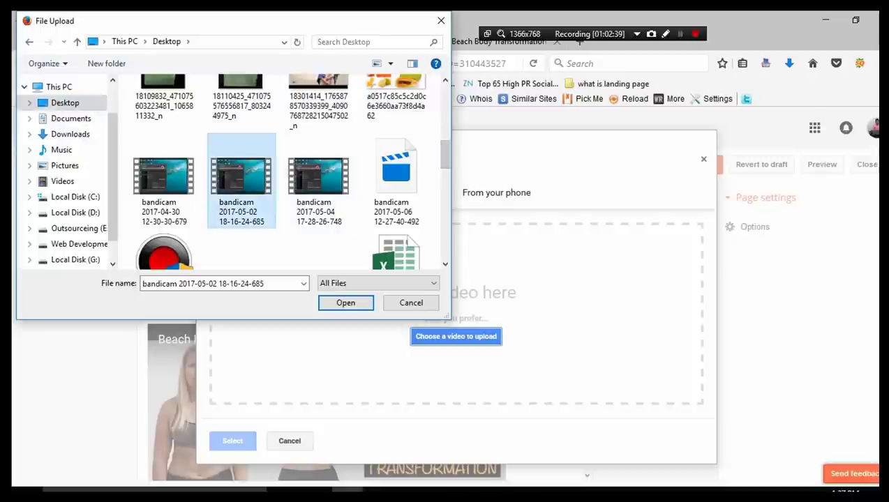
pyautogui.click(345, 302)
pyautogui.click(245, 440)
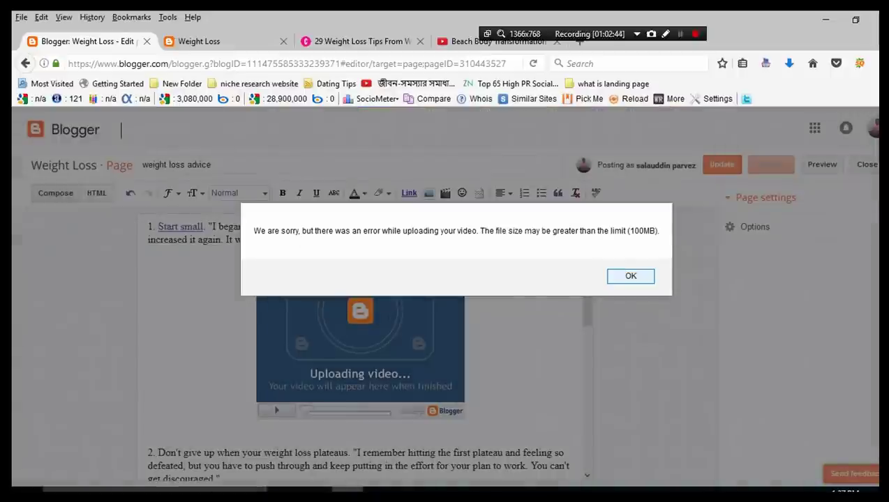
pyautogui.press('Return')
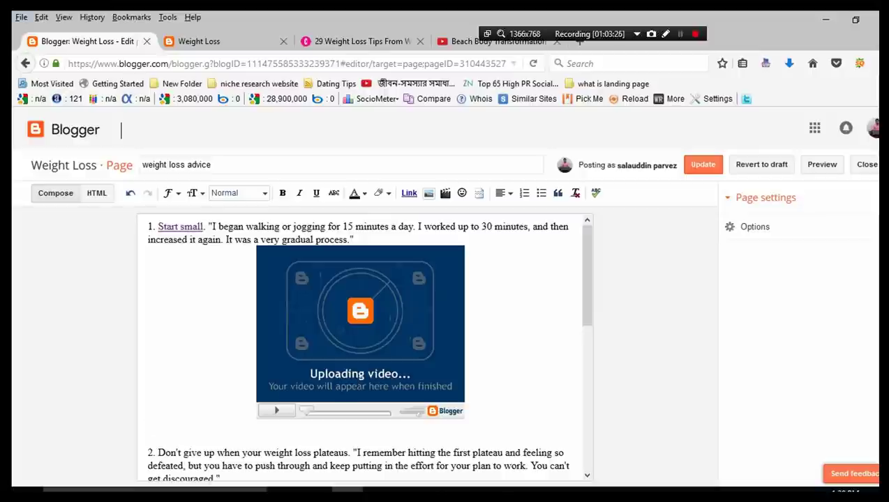
# - Undo the stuck uploading-video placeholder below tip 1 with Ctrl+Z
pyautogui.scroll(-2, 365, 349)
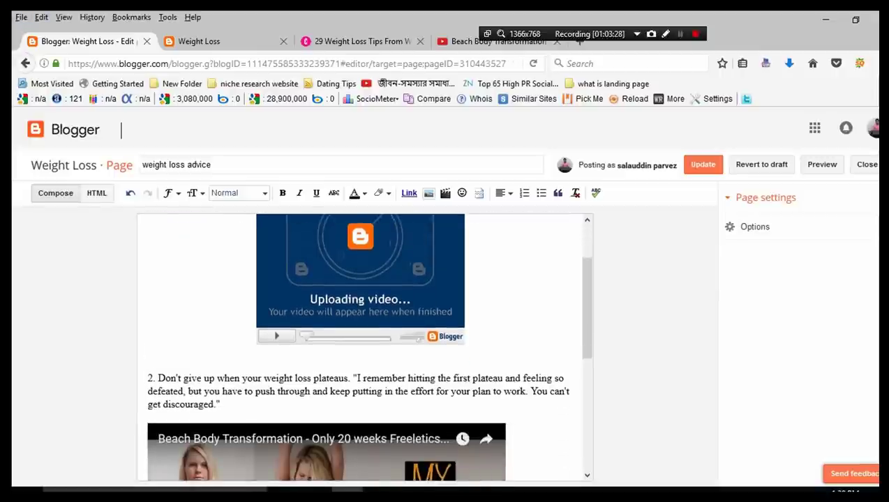
pyautogui.scroll(2, 365, 349)
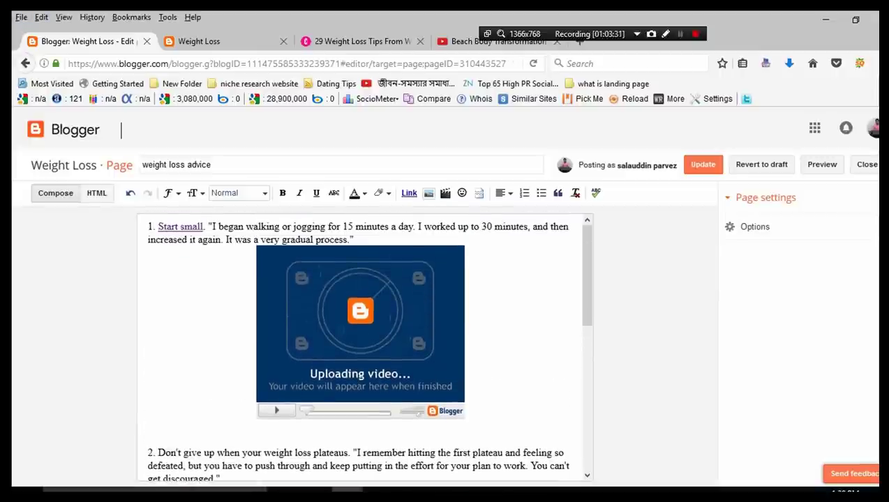
pyautogui.hotkey('ctrl', 'z')
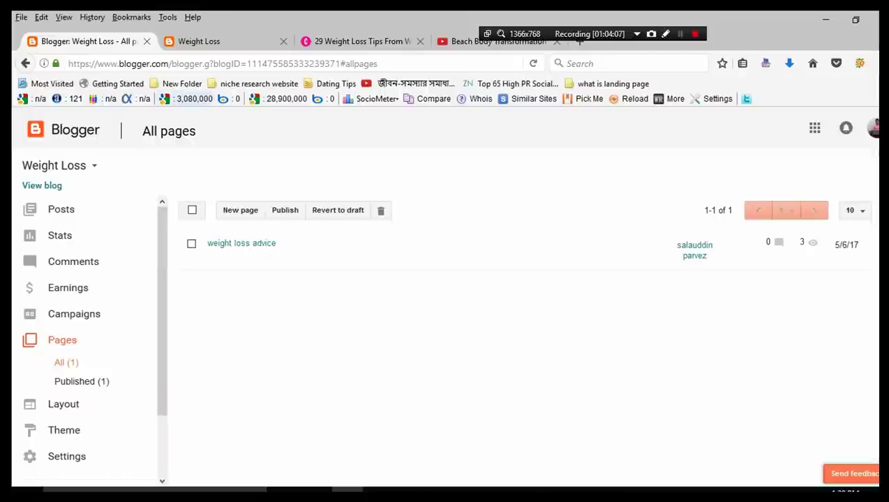
# - Reload the live Weight Loss blog, review the Weight loss post, and follow the About Me profile link
pyautogui.click(198, 41)
pyautogui.press('F5')
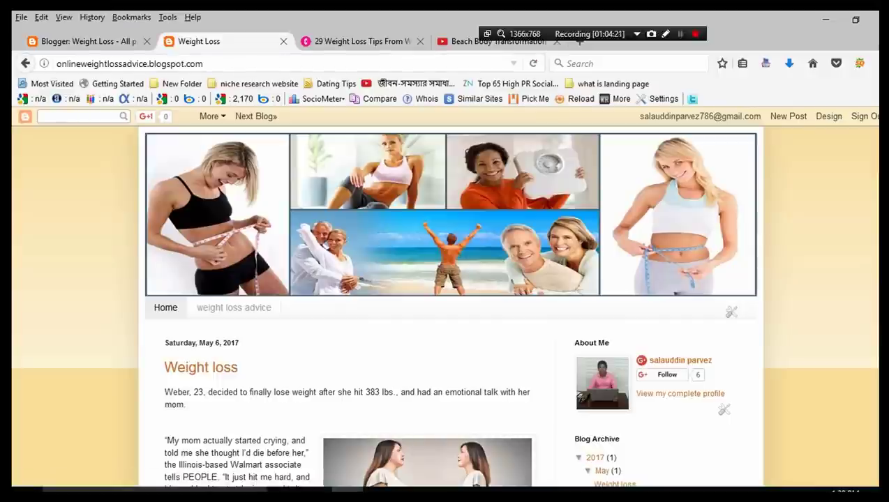
pyautogui.scroll(-6, 447, 293)
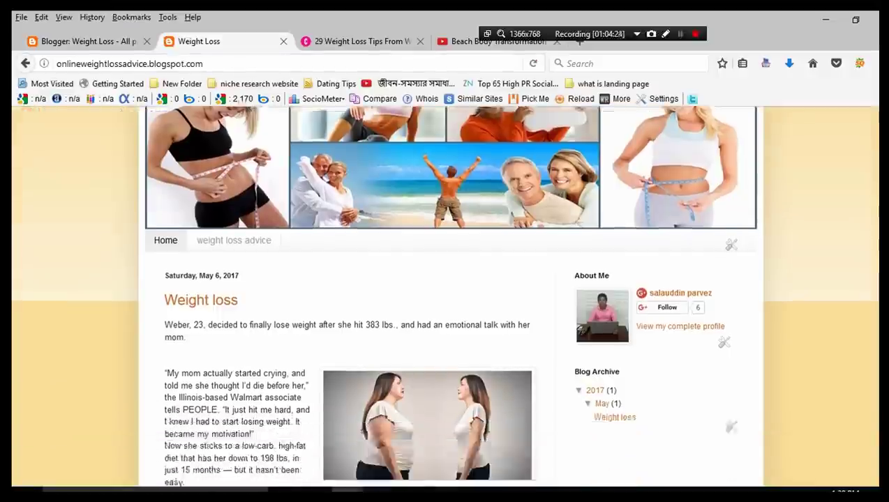
pyautogui.scroll(5, 446, 293)
pyautogui.scroll(1, 446, 293)
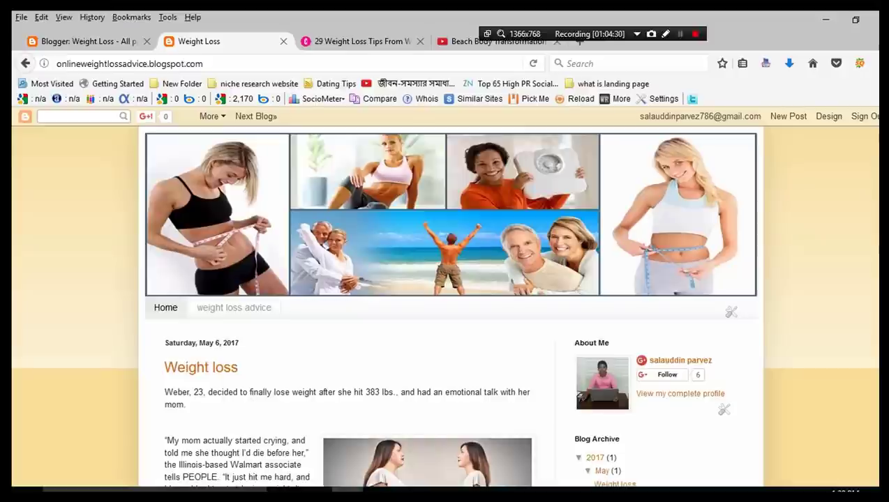
pyautogui.scroll(-5, 443, 298)
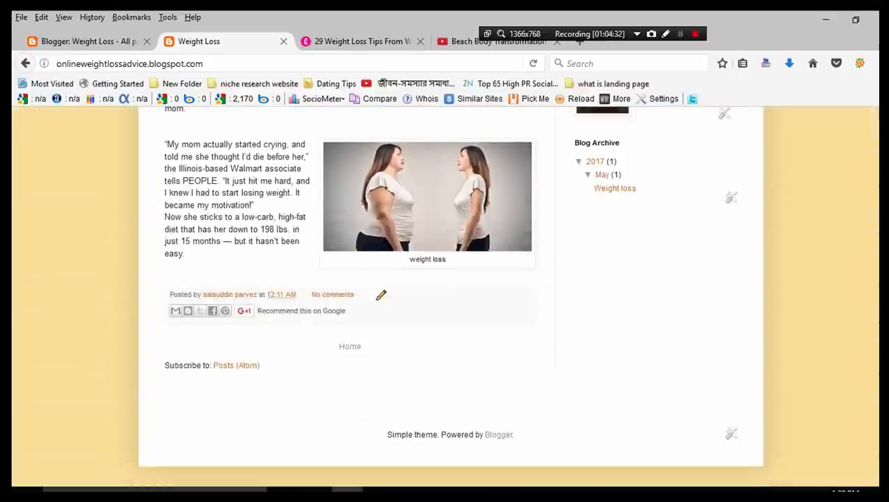
pyautogui.scroll(4, 450, 297)
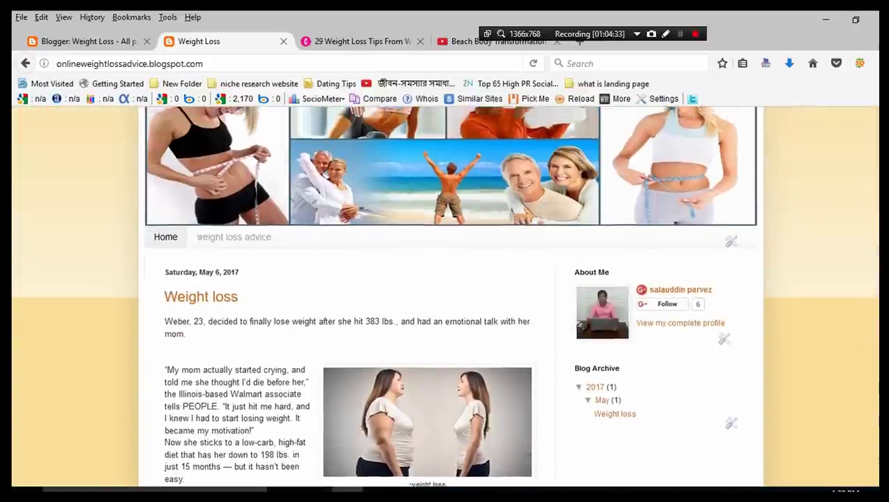
pyautogui.scroll(2, 450, 297)
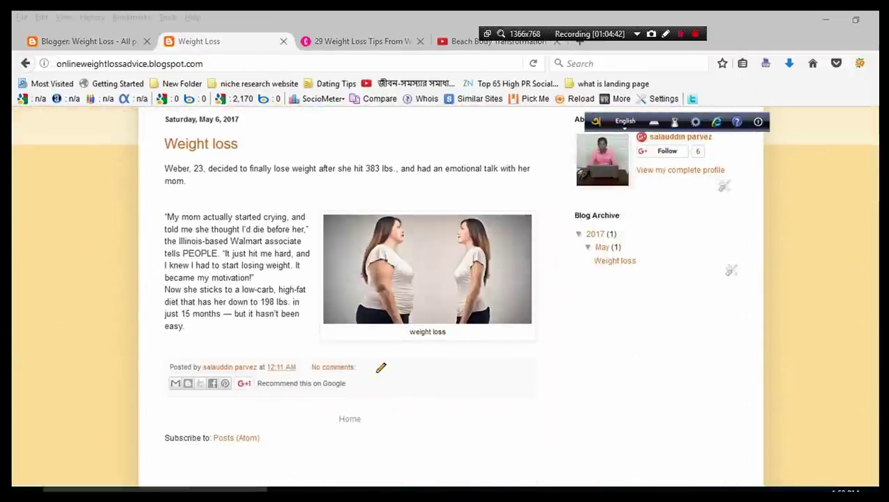
pyautogui.scroll(5, 475, 266)
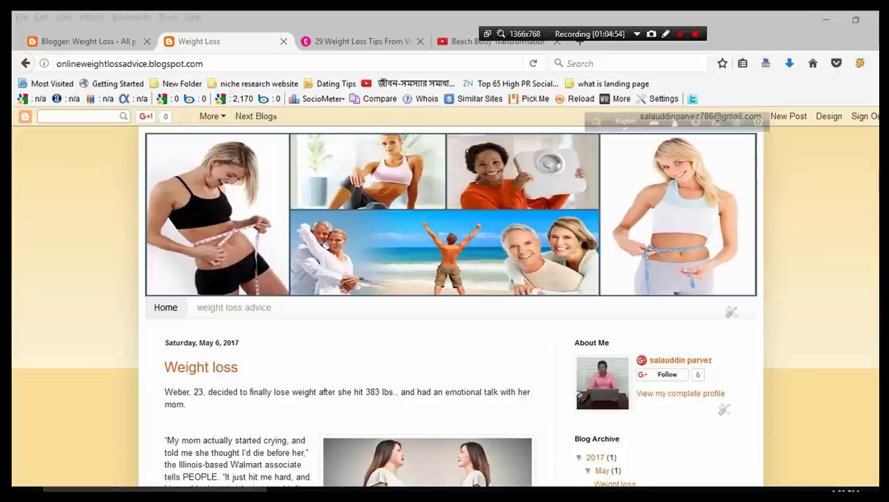
pyautogui.click(681, 360)
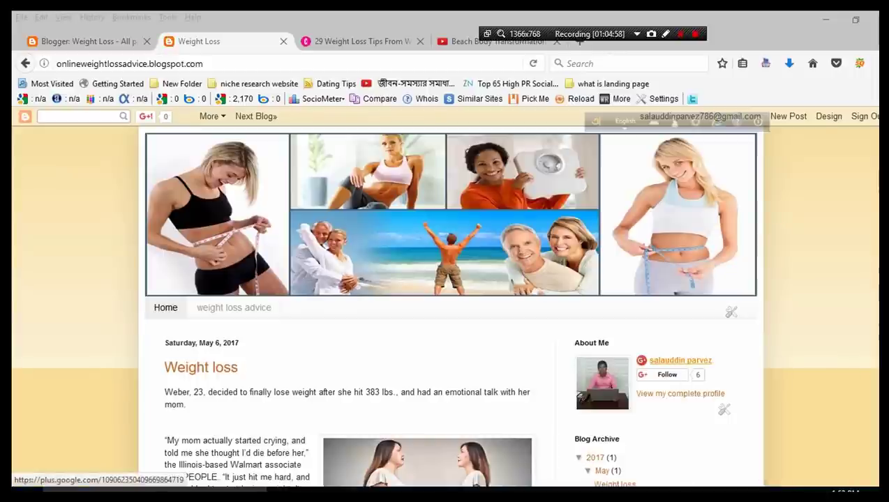
pyautogui.scroll(-2, 680, 360)
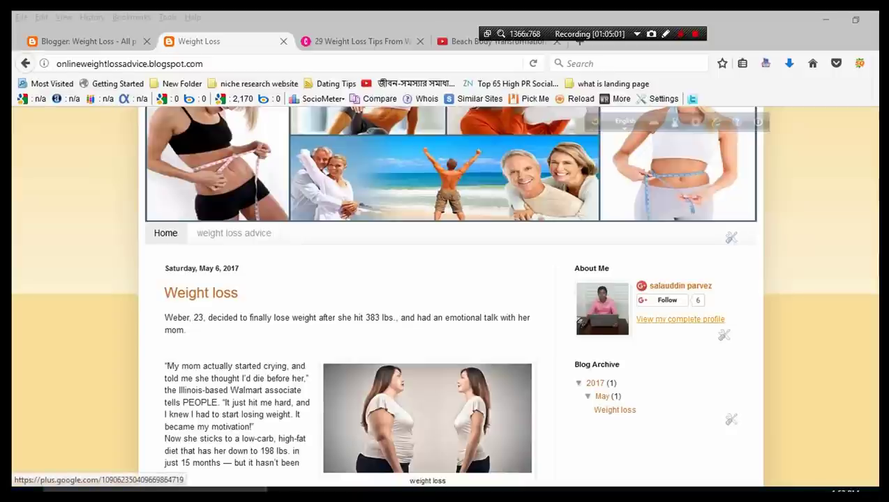
# - View the author's complete Google+ profile, then go back to the Weight Loss blog
pyautogui.click(680, 319)
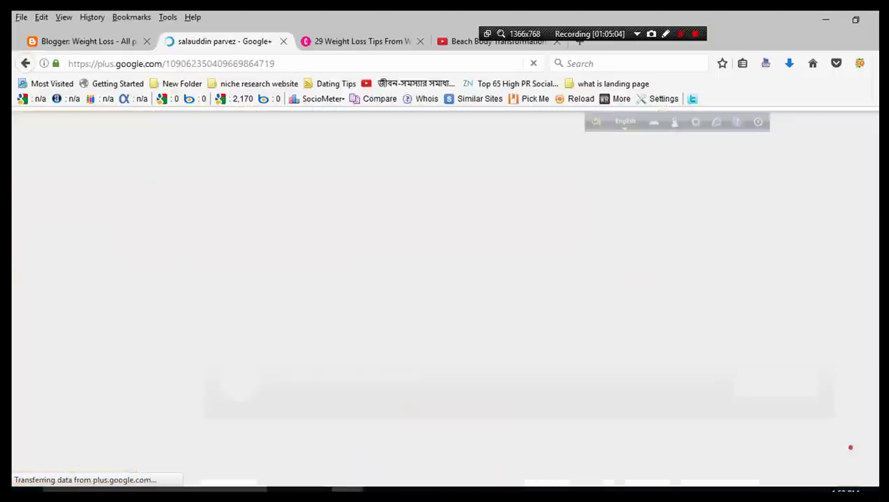
pyautogui.scroll(-2, 518, 279)
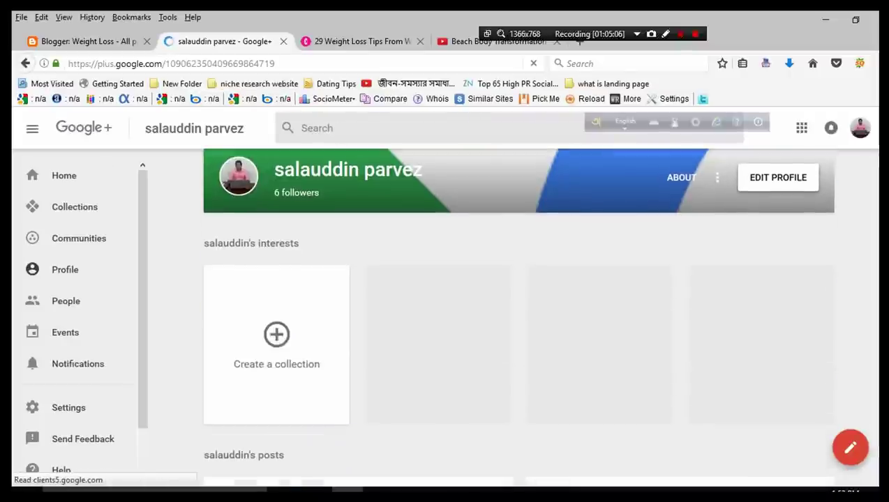
pyautogui.scroll(2, 518, 279)
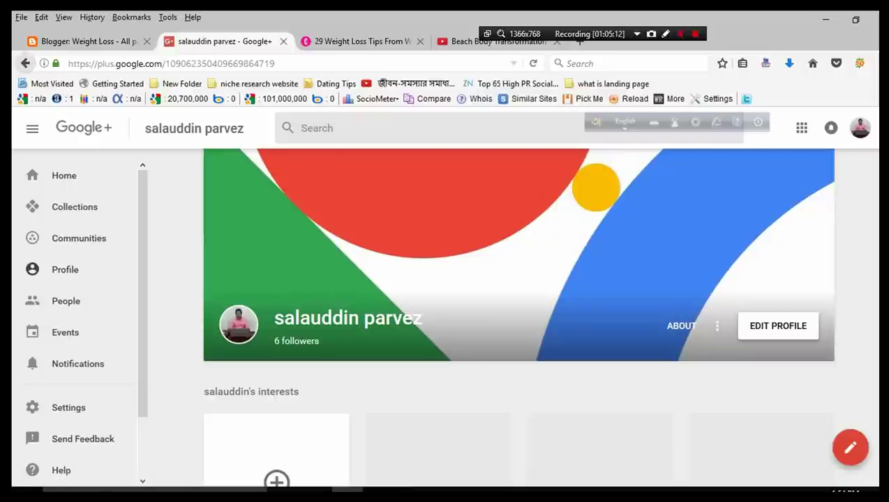
pyautogui.hotkey('alt', 'Left')
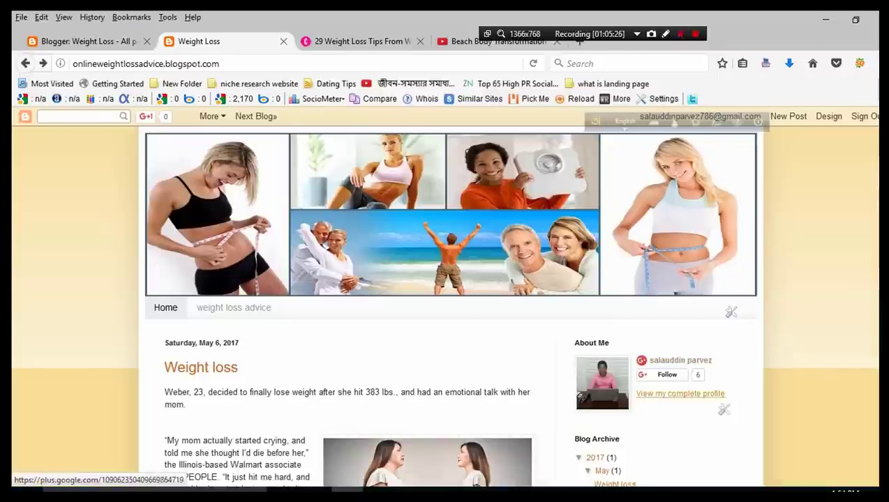
# - Switch back to the 'Blogger: Weight Loss - All pages' dashboard tab
pyautogui.scroll(-2, 446, 314)
pyautogui.scroll(2, 670, 359)
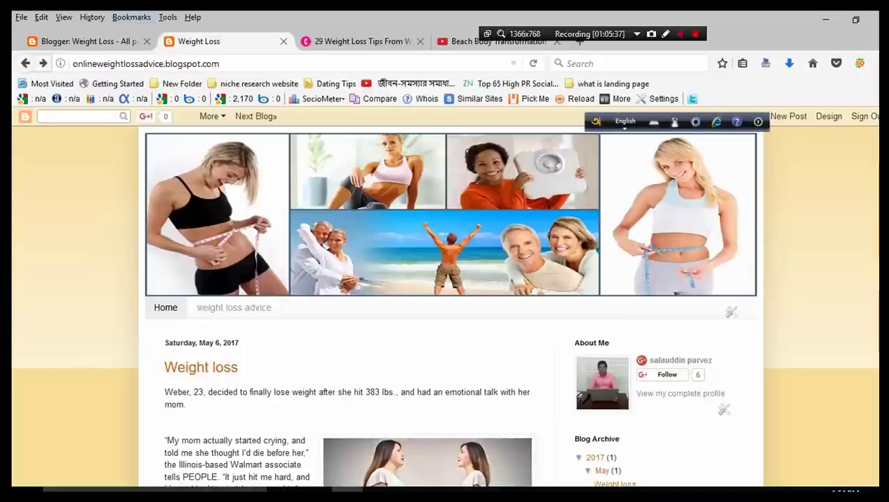
pyautogui.hotkey('ctrl', 'pageup')
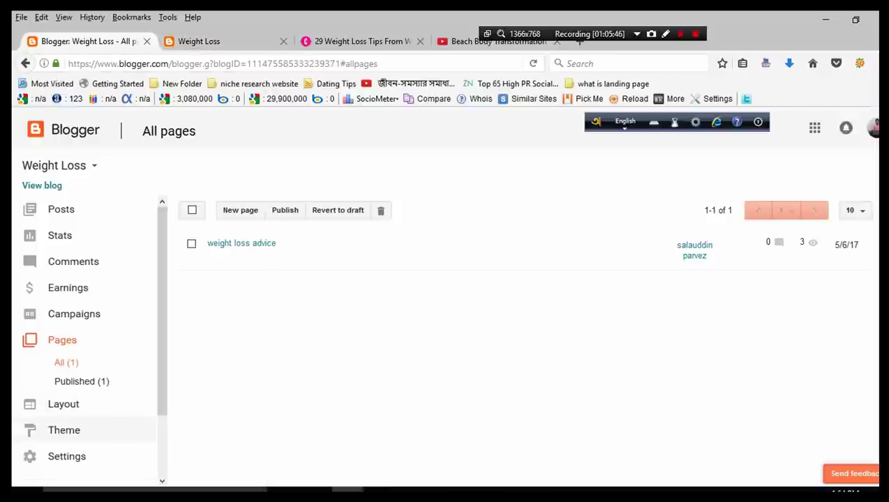
# - Remove the About Me gadget in Layout, confirm, and save the arrangement
pyautogui.click(63, 403)
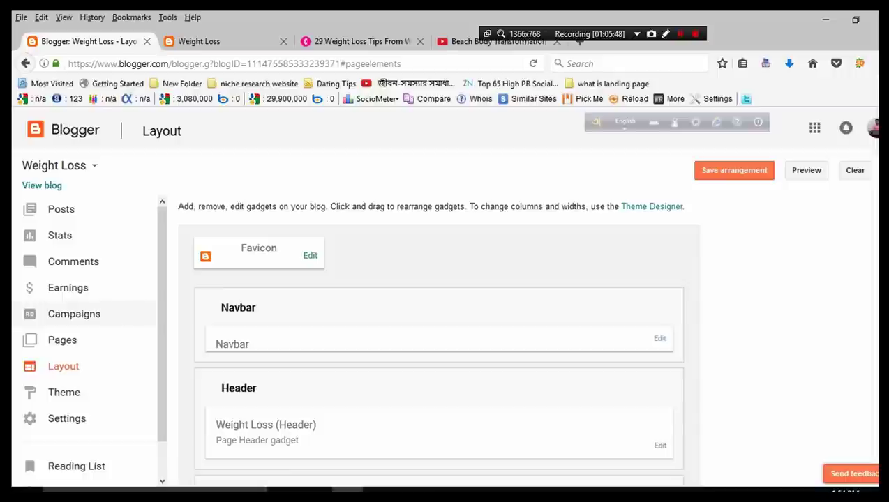
pyautogui.scroll(-3, 438, 342)
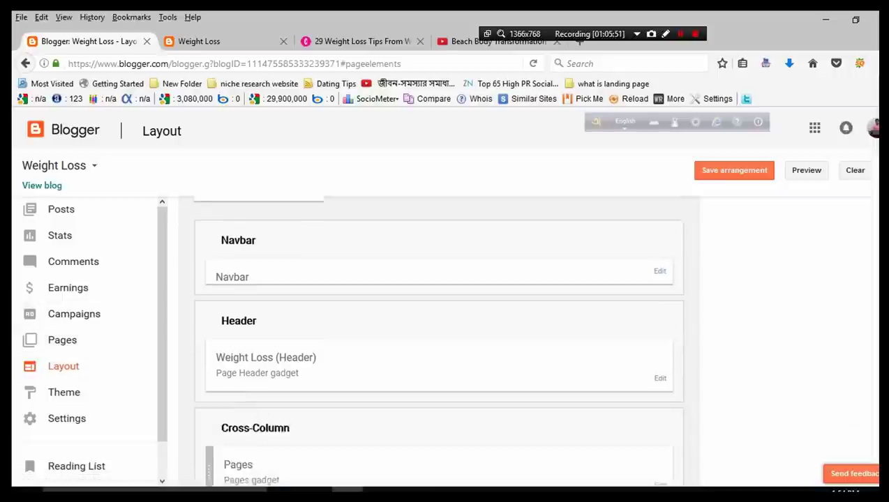
pyautogui.scroll(-7, 438, 342)
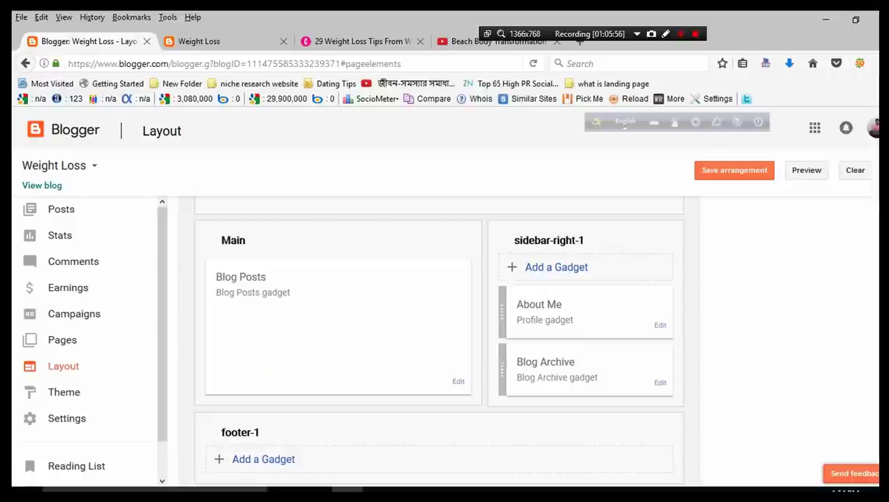
pyautogui.click(659, 325)
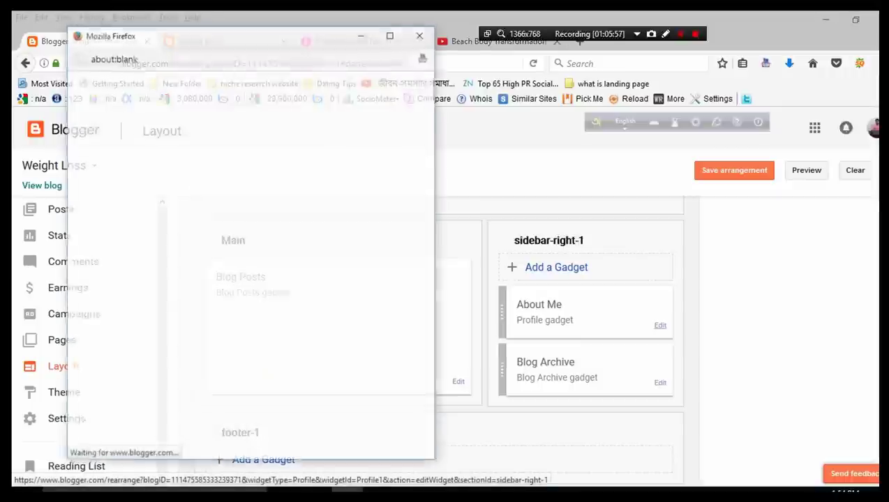
pyautogui.click(217, 276)
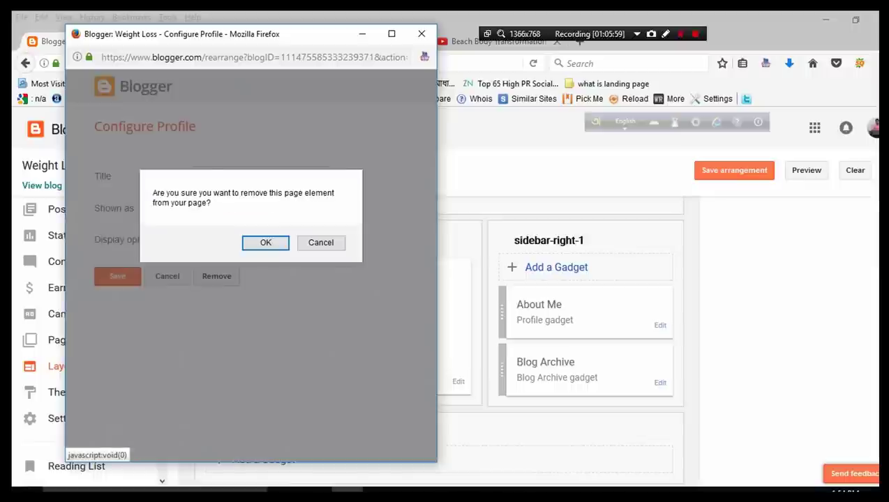
pyautogui.click(261, 242)
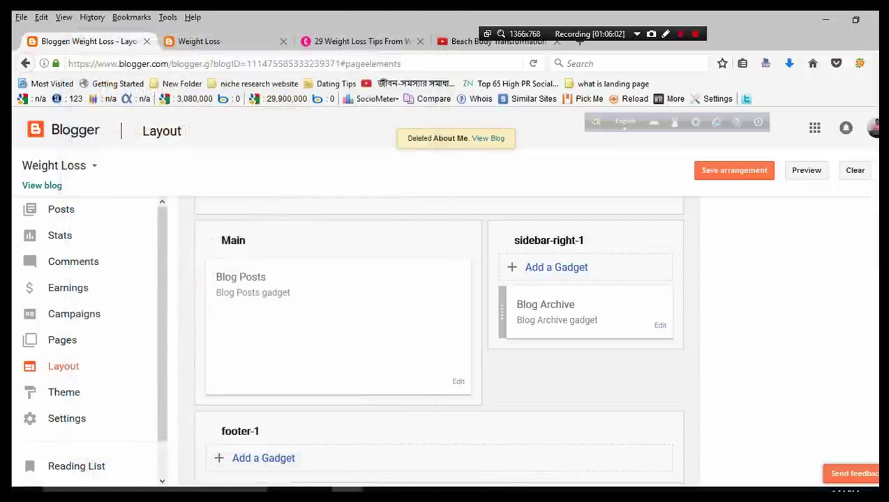
pyautogui.click(733, 170)
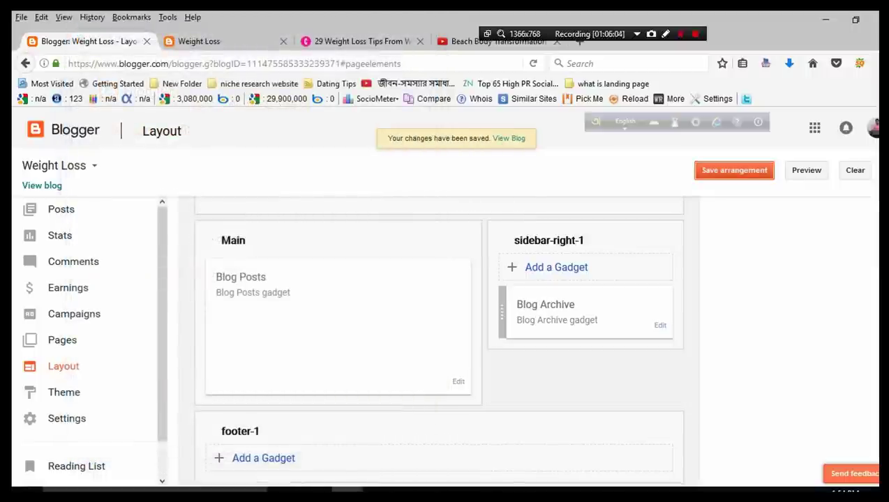
pyautogui.click(198, 41)
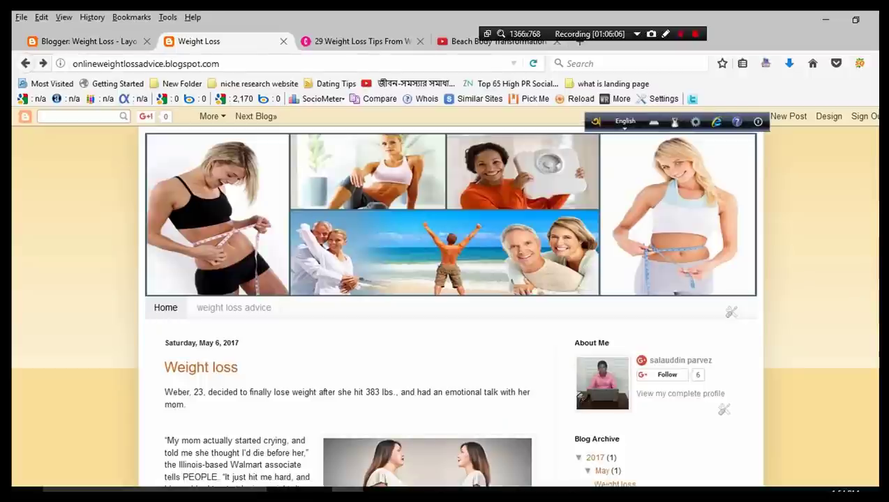
# - Reload the live blog and check that only the Blog Archive gadget remains beside the post
pyautogui.click(533, 63)
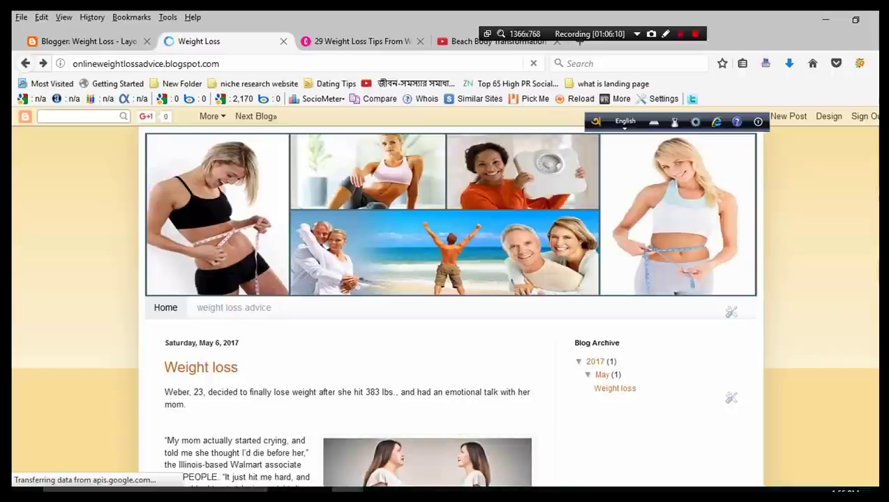
pyautogui.scroll(-3, 446, 293)
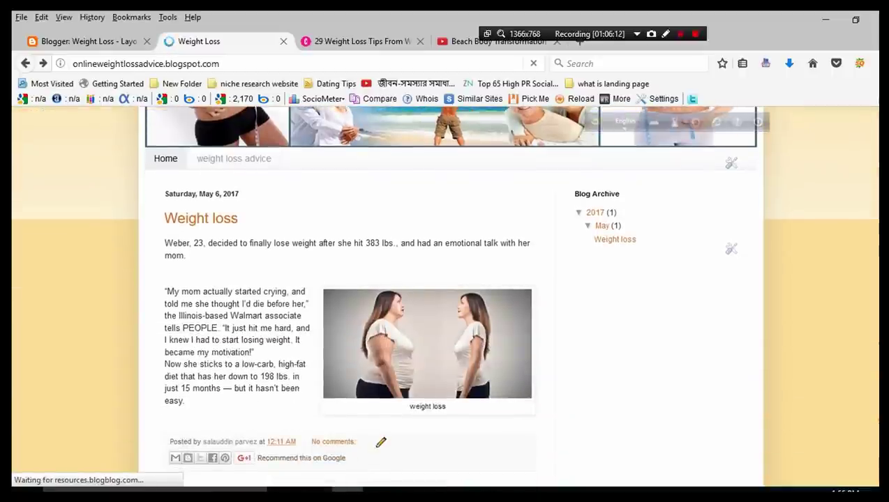
pyautogui.scroll(-3, 447, 293)
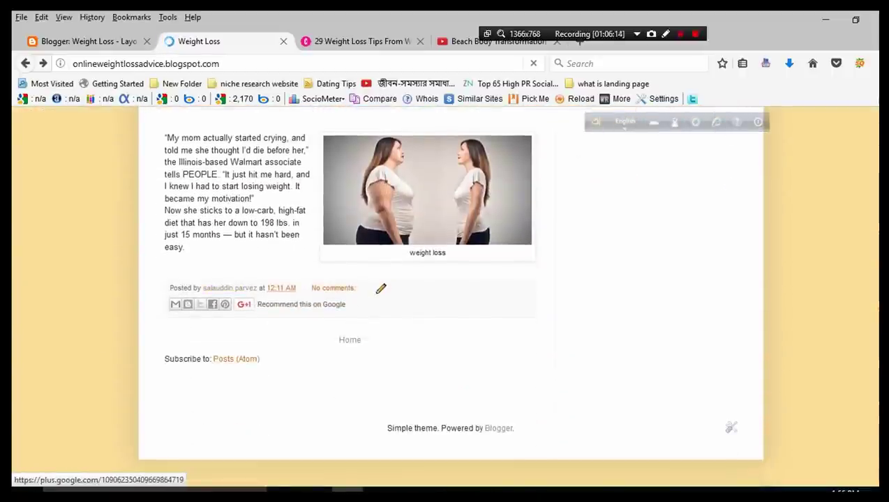
pyautogui.moveTo(230, 288)
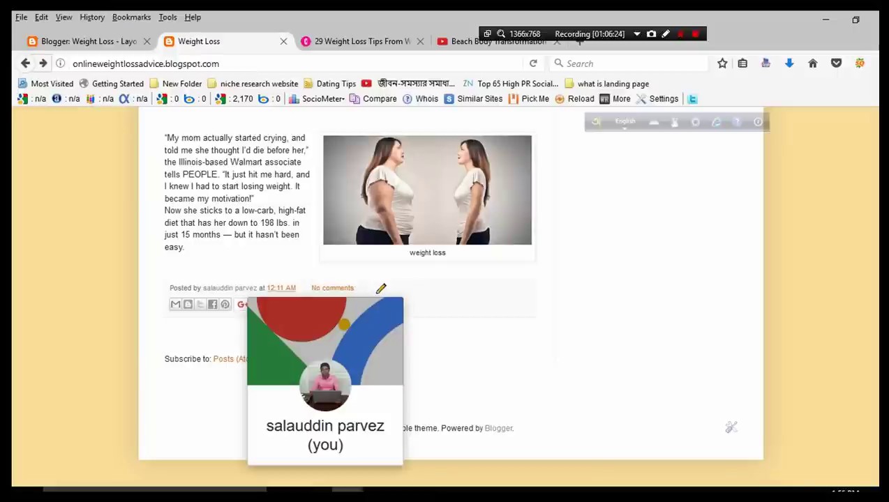
pyautogui.scroll(5, 427, 461)
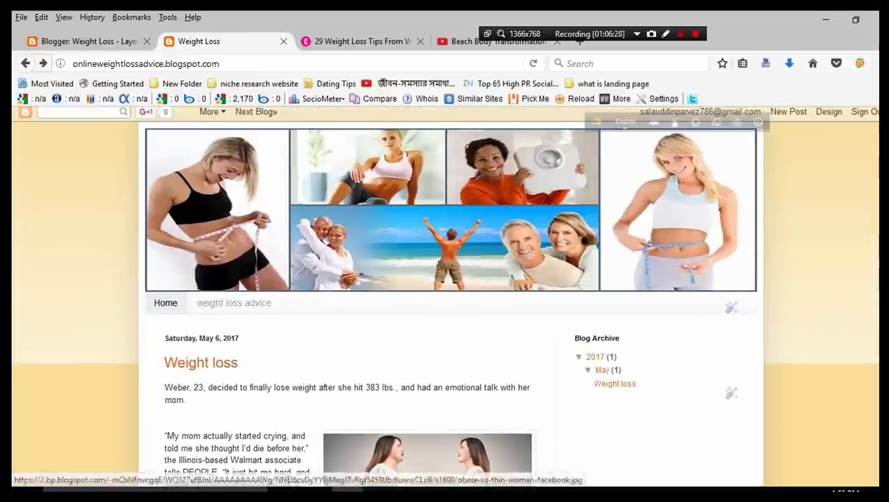
# - Go to the Weight Loss blog's Theme page and open Edit HTML for the template
pyautogui.click(84, 41)
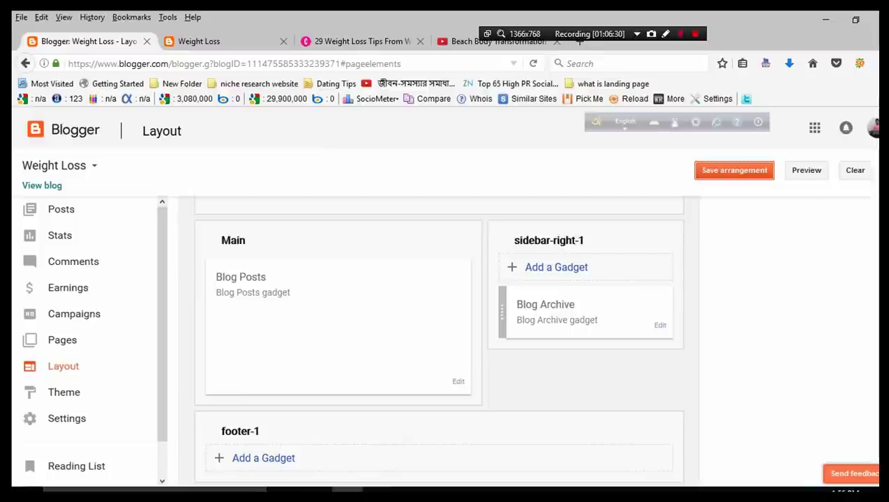
pyautogui.scroll(-1, 84, 335)
pyautogui.click(63, 354)
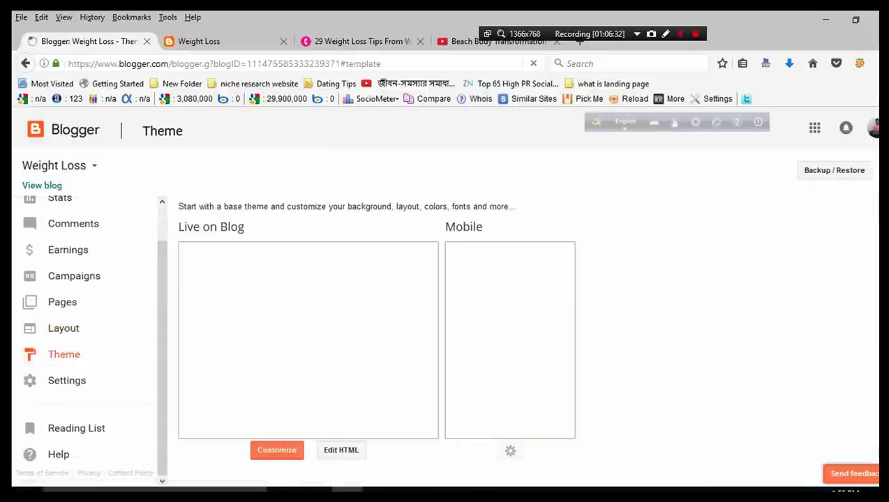
pyautogui.scroll(-3, 376, 314)
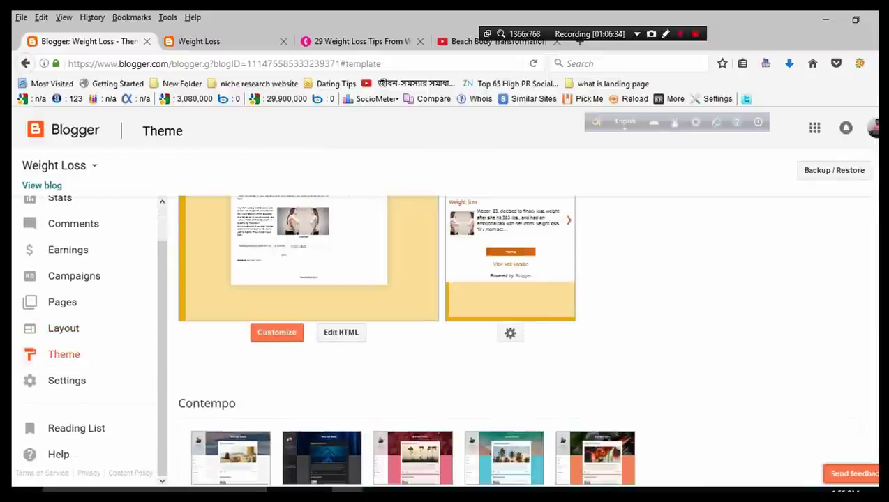
pyautogui.click(340, 332)
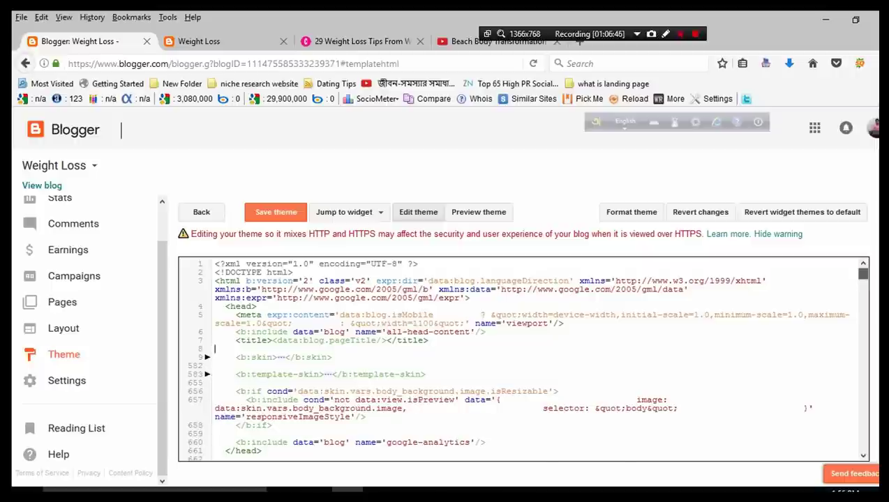
# - Scroll through the theme HTML, open the editor's text search, and minimise Firefox to the desktop
pyautogui.scroll(-15, 523, 359)
pyautogui.scroll(-10, 523, 359)
pyautogui.hotkey('ctrl', 'Tab')
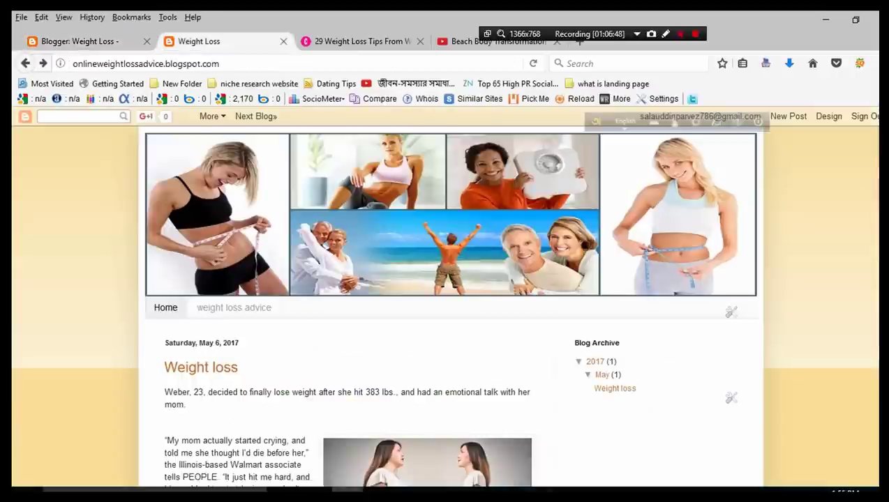
pyautogui.hotkey('ctrl', 'shift', 'Tab')
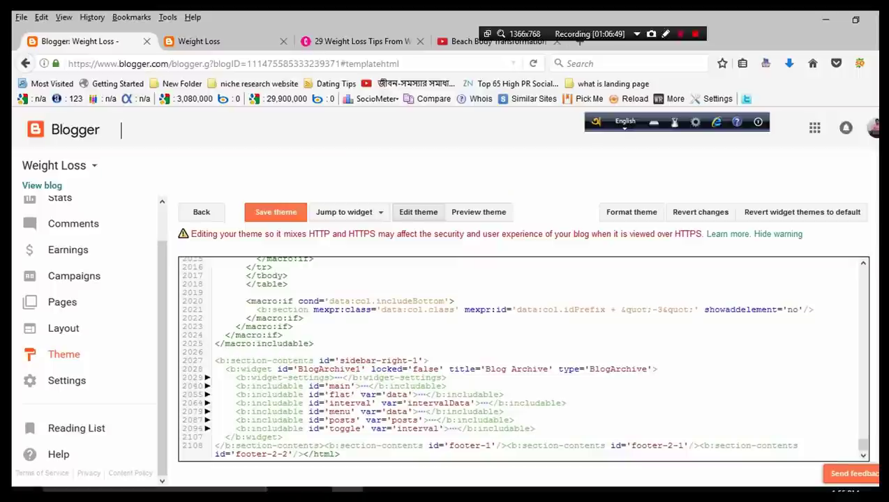
pyautogui.scroll(10, 523, 360)
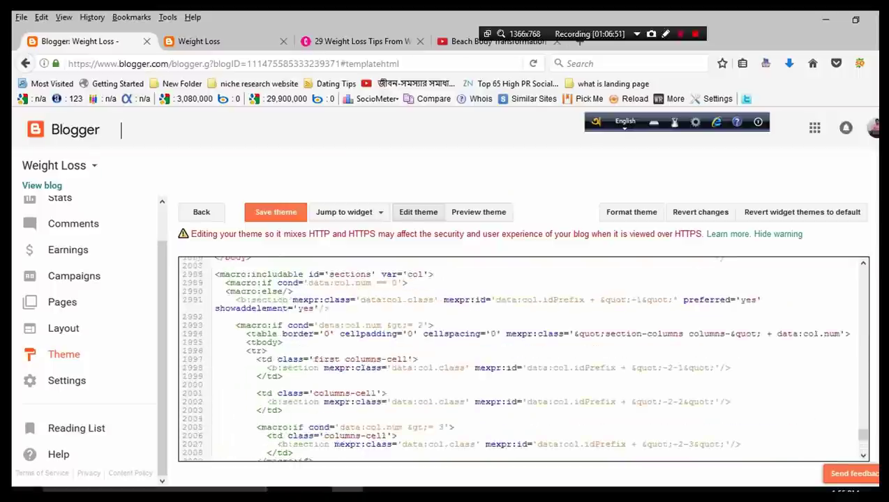
pyautogui.scroll(15, 523, 360)
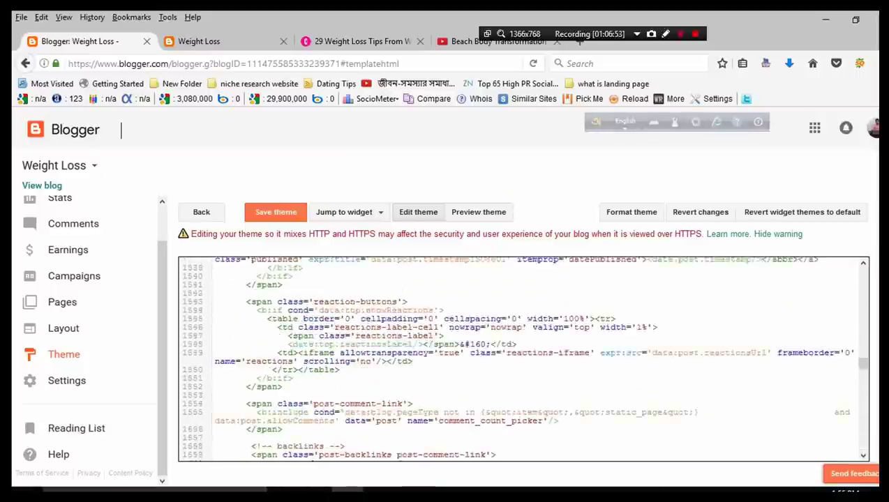
pyautogui.scroll(12, 523, 359)
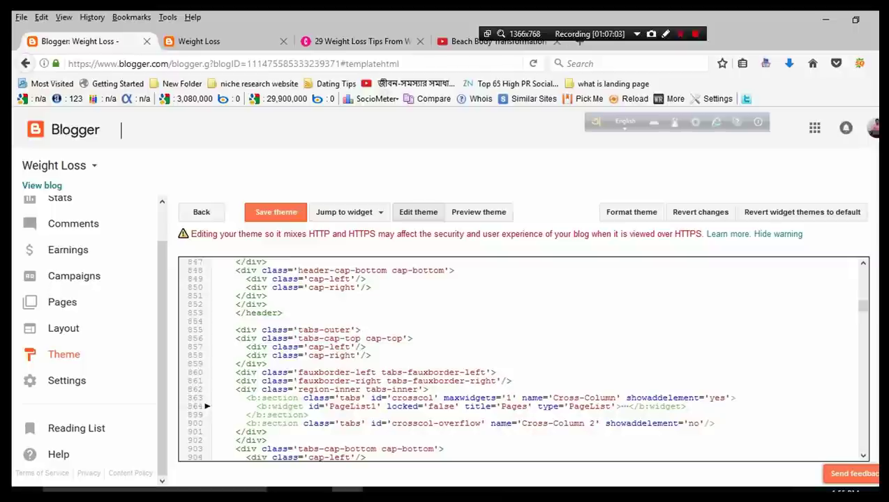
pyautogui.hotkey('ctrl', 'f')
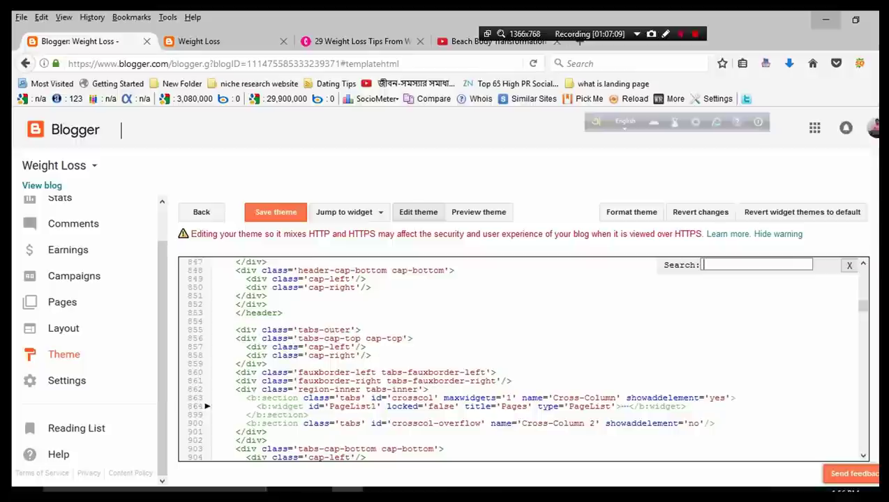
pyautogui.press('super+d')
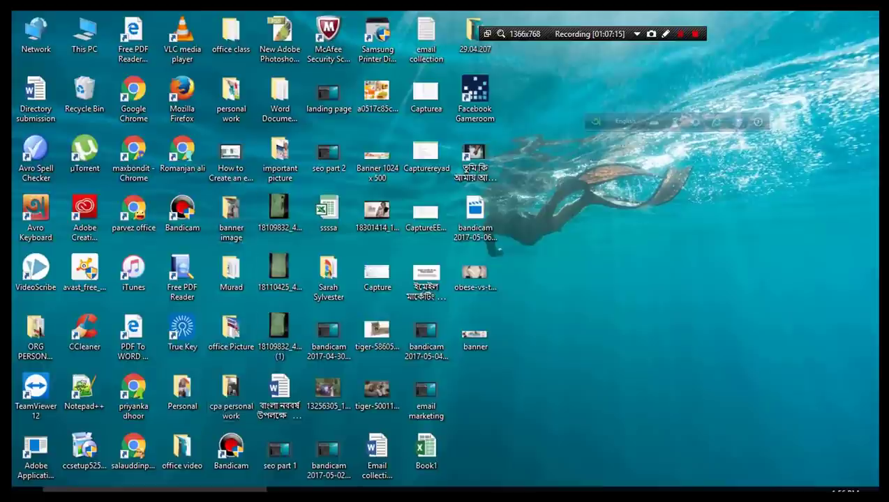
# - Open the 'data' Word document from the office class folder, dismissing the activation notice
pyautogui.doubleClick(231, 32)
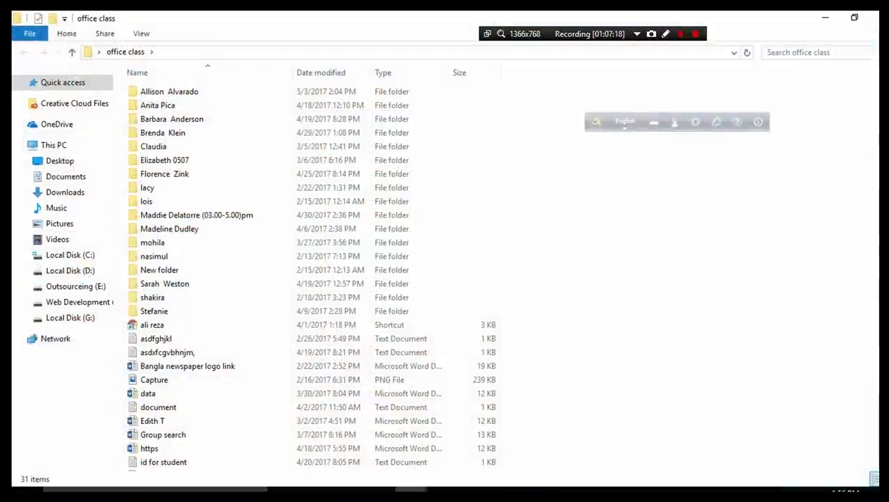
pyautogui.doubleClick(210, 395)
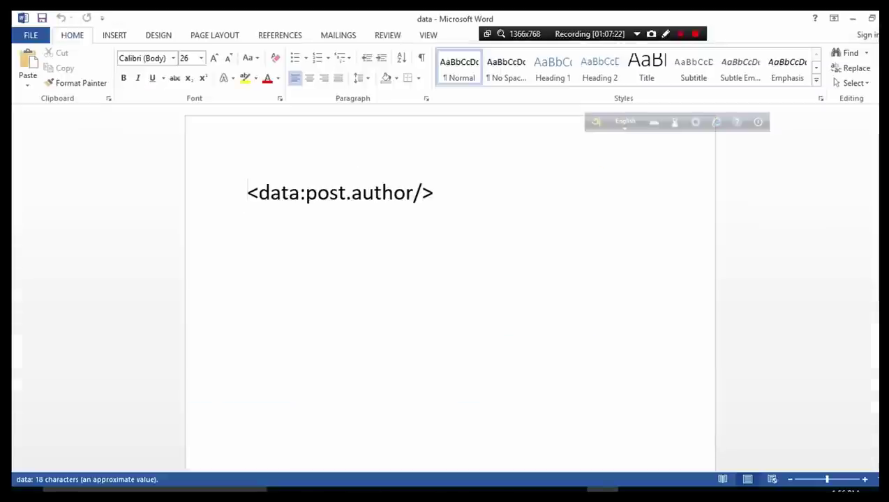
pyautogui.hotkey('shift', 'Left')
pyautogui.hotkey('shift', 'Left')
pyautogui.hotkey('shift', 'Left')
pyautogui.hotkey('shift', 'Left')
pyautogui.hotkey('shift', 'Left')
pyautogui.hotkey('shift', 'Left')
pyautogui.hotkey('shift', 'Left')
pyautogui.hotkey('shift', 'Left')
pyautogui.hotkey('shift', 'Left')
pyautogui.hotkey('shift', 'Left')
pyautogui.hotkey('shift', 'Left')
pyautogui.hotkey('shift', 'Left')
pyautogui.hotkey('shift', 'Left')
pyautogui.hotkey('shift', 'Left')
pyautogui.hotkey('shift', 'Left')
pyautogui.hotkey('shift', 'Left')
pyautogui.hotkey('shift', 'Left')
pyautogui.hotkey('shift', 'Left')
pyautogui.hotkey('shift', 'Left')
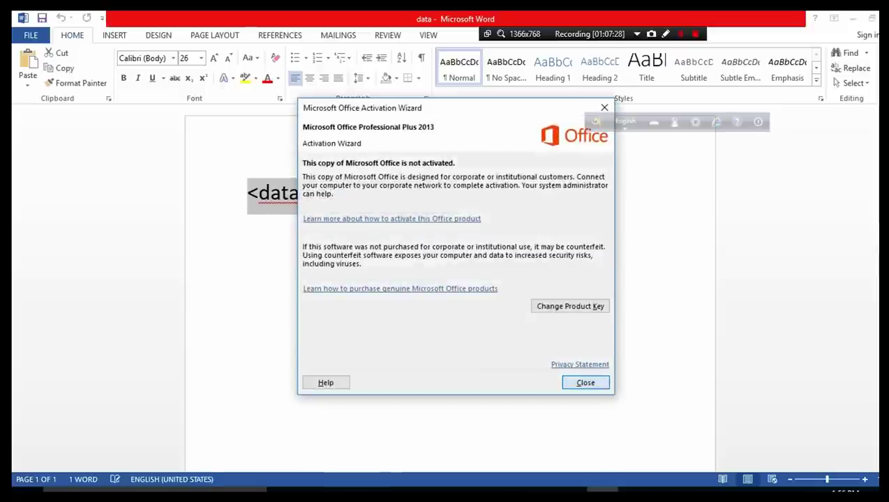
pyautogui.press('Escape')
pyautogui.press('End')
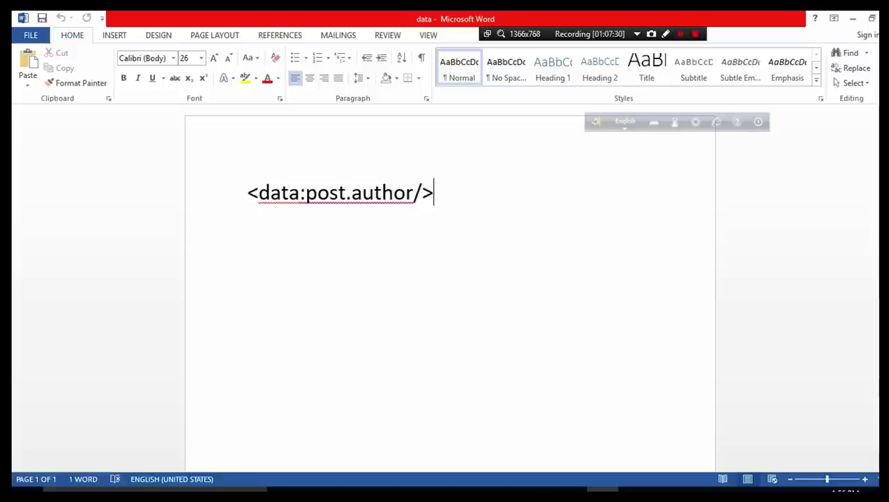
# - Select the whole <data:post.author/> tag and go back to the Blogger theme editor in Firefox
pyautogui.hotkey('shift', 'Left')
pyautogui.hotkey('shift', 'Left')
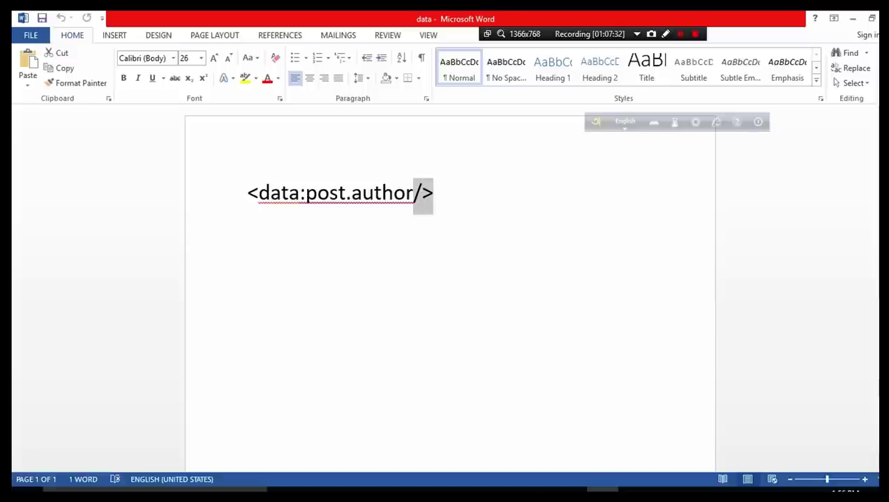
pyautogui.hotkey('shift', 'Left')
pyautogui.hotkey('shift', 'Left')
pyautogui.hotkey('shift', 'Left')
pyautogui.hotkey('shift', 'Left')
pyautogui.hotkey('shift', 'Left')
pyautogui.hotkey('shift', 'Left')
pyautogui.hotkey('shift', 'Left')
pyautogui.hotkey('shift', 'Left')
pyautogui.hotkey('shift', 'Left')
pyautogui.hotkey('shift', 'Left')
pyautogui.hotkey('shift', 'Left')
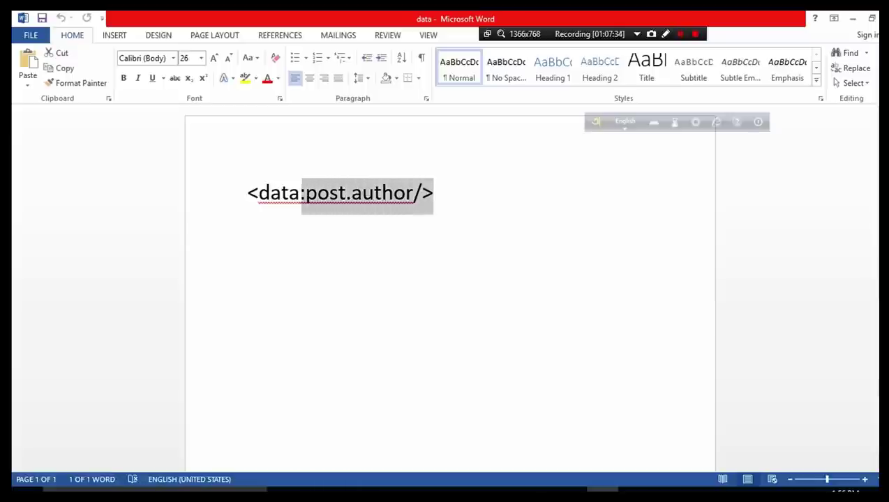
pyautogui.hotkey('shift', 'Left')
pyautogui.hotkey('shift', 'Left')
pyautogui.hotkey('shift', 'Left')
pyautogui.hotkey('shift', 'Left')
pyautogui.hotkey('shift', 'Left')
pyautogui.hotkey('shift', 'Left')
pyautogui.hotkey('ctrl', 'c')
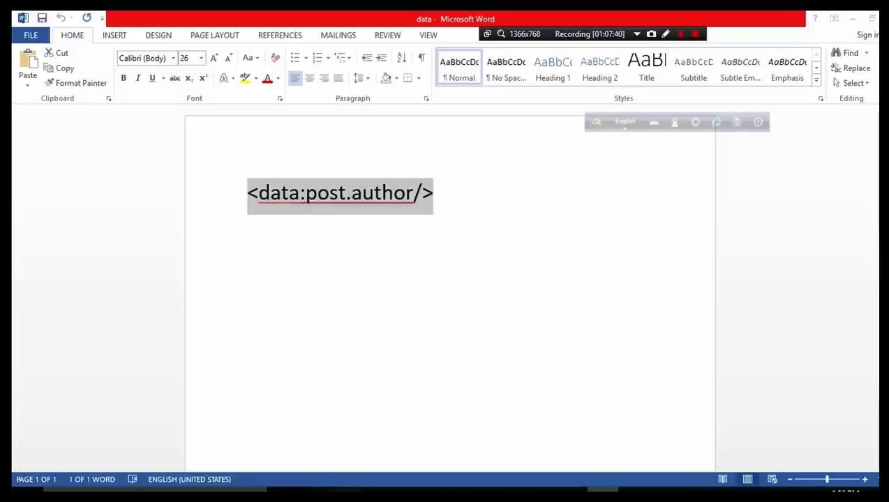
pyautogui.click(346, 489)
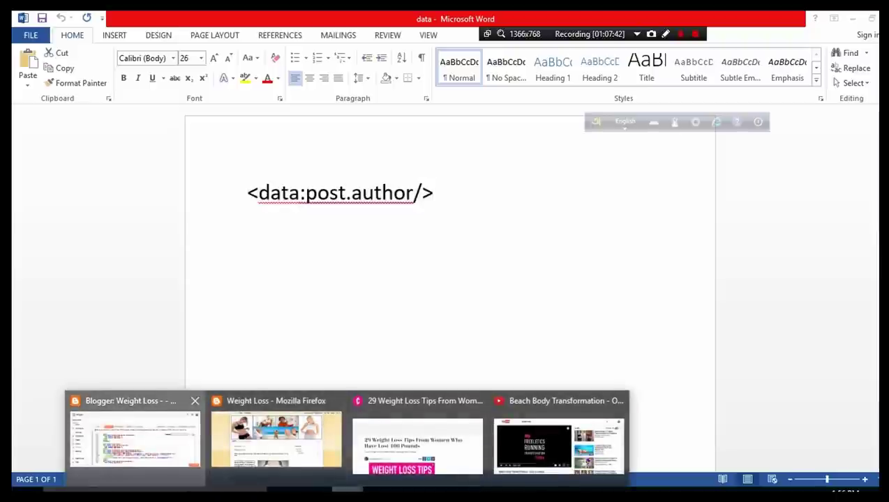
pyautogui.click(135, 440)
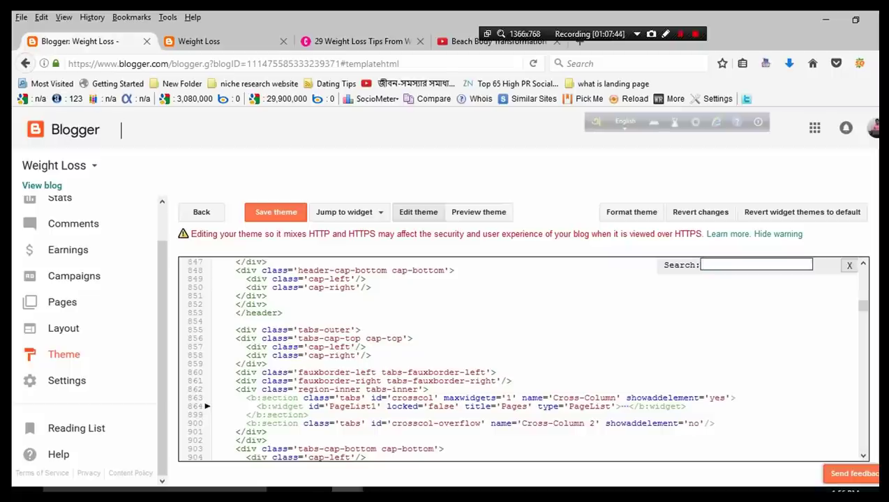
# - Search the theme code for <data:post.author/> and jump to the first match
pyautogui.hotkey('ctrl', 'v')
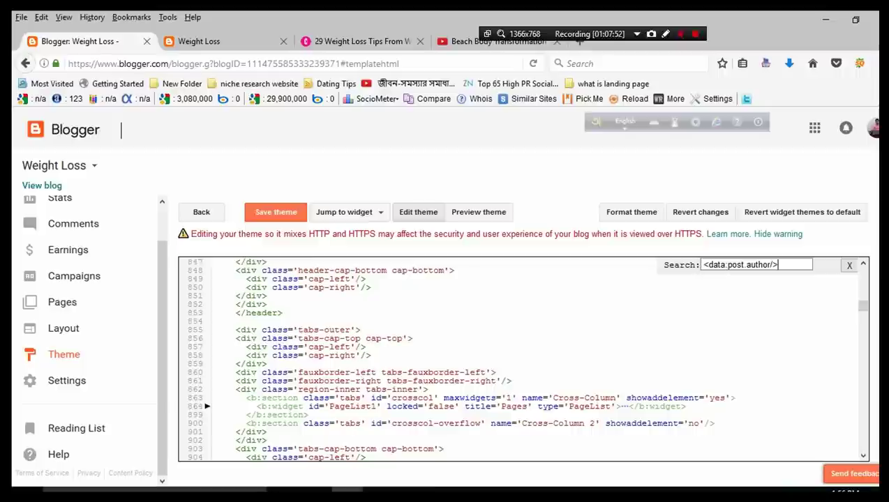
pyautogui.scroll(-2, 523, 358)
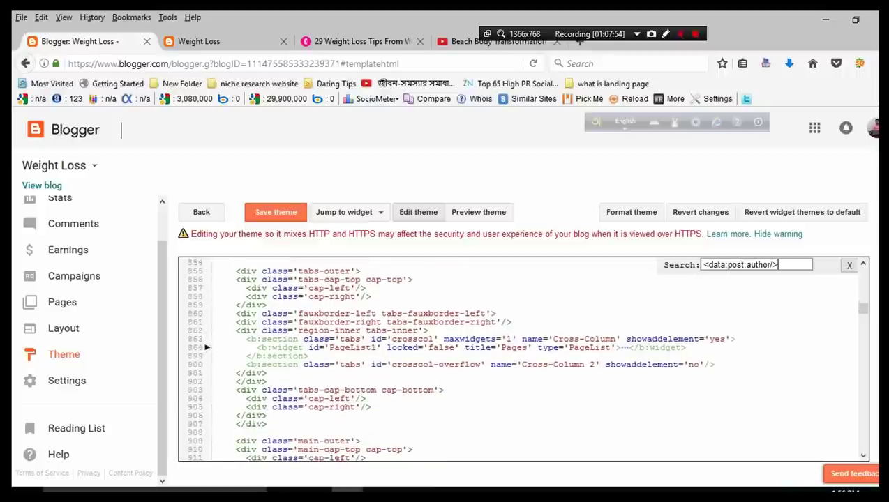
pyautogui.scroll(6, 523, 358)
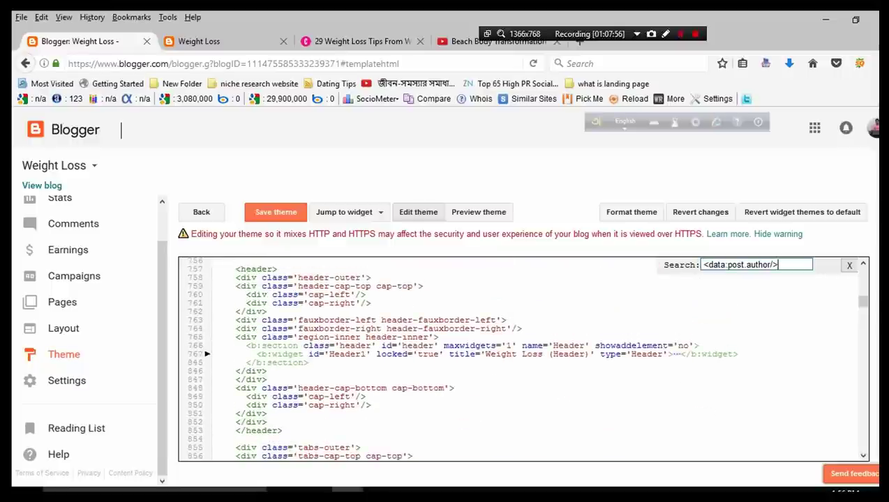
pyautogui.press('Return')
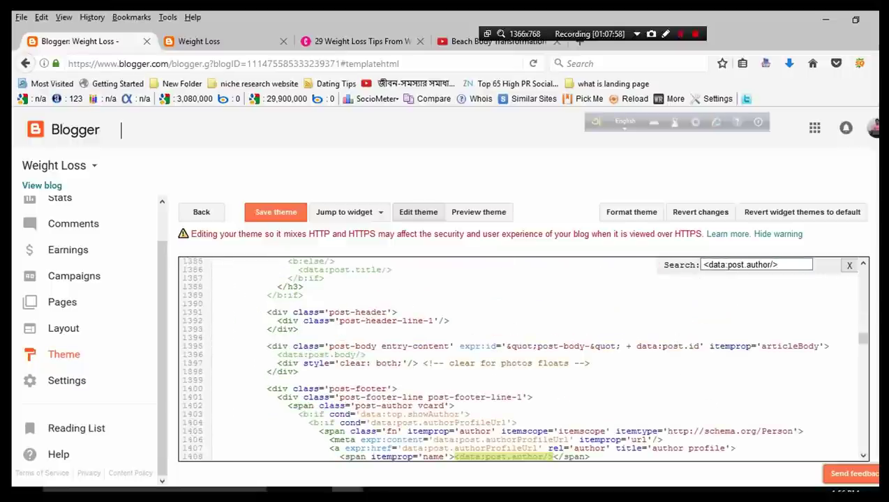
pyautogui.hotkey('shift', 'Left')
pyautogui.hotkey('shift', 'Left')
pyautogui.hotkey('shift', 'Left')
pyautogui.hotkey('shift', 'Left')
pyautogui.hotkey('shift', 'Left')
pyautogui.hotkey('shift', 'Left')
pyautogui.hotkey('shift', 'Left')
pyautogui.hotkey('shift', 'Left')
pyautogui.hotkey('shift', 'Left')
pyautogui.hotkey('shift', 'Left')
pyautogui.hotkey('shift', 'Left')
pyautogui.hotkey('shift', 'Left')
pyautogui.hotkey('shift', 'Left')
pyautogui.hotkey('shift', 'Left')
pyautogui.hotkey('shift', 'Left')
pyautogui.hotkey('shift', 'Left')
pyautogui.hotkey('shift', 'Left')
pyautogui.hotkey('shift', 'Left')
pyautogui.hotkey('shift', 'Left')
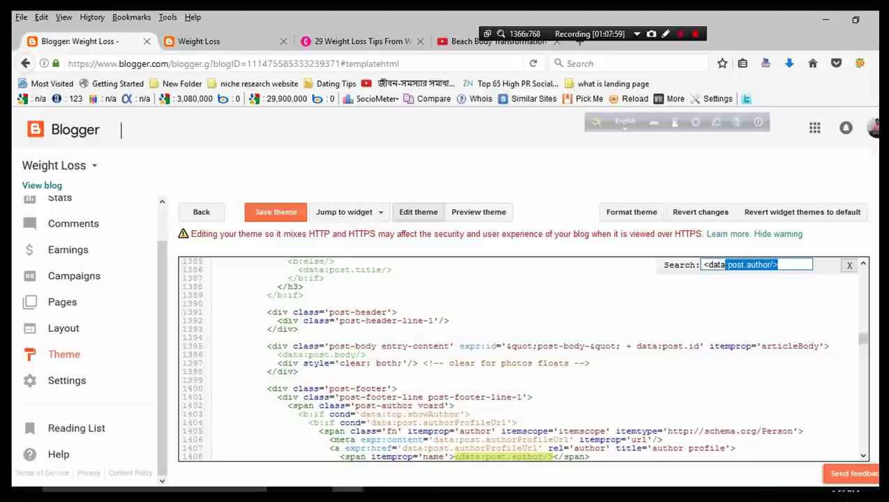
pyautogui.scroll(-7, 524, 358)
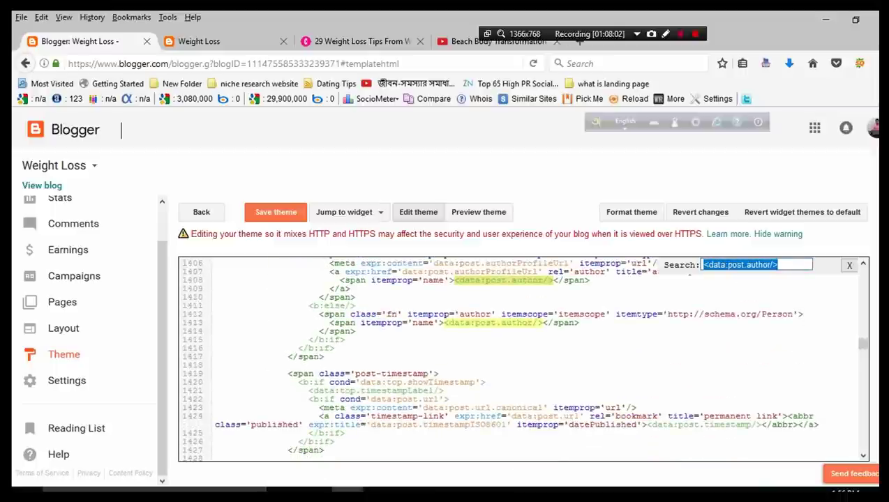
pyautogui.press('Right')
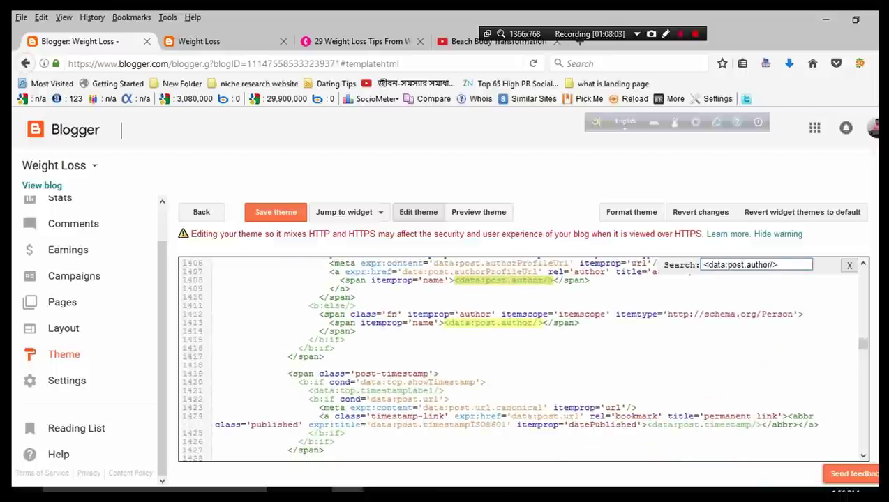
# - Delete the author tags on lines 1408 and 1413
pyautogui.click(557, 280)
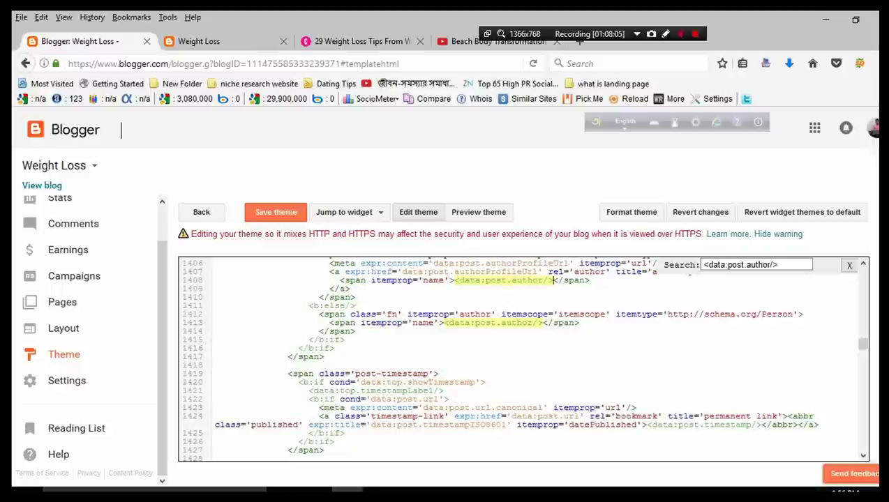
pyautogui.press('BackSpace')
pyautogui.press('BackSpace')
pyautogui.press('BackSpace')
pyautogui.press('BackSpace')
pyautogui.press('BackSpace')
pyautogui.press('BackSpace')
pyautogui.press('BackSpace')
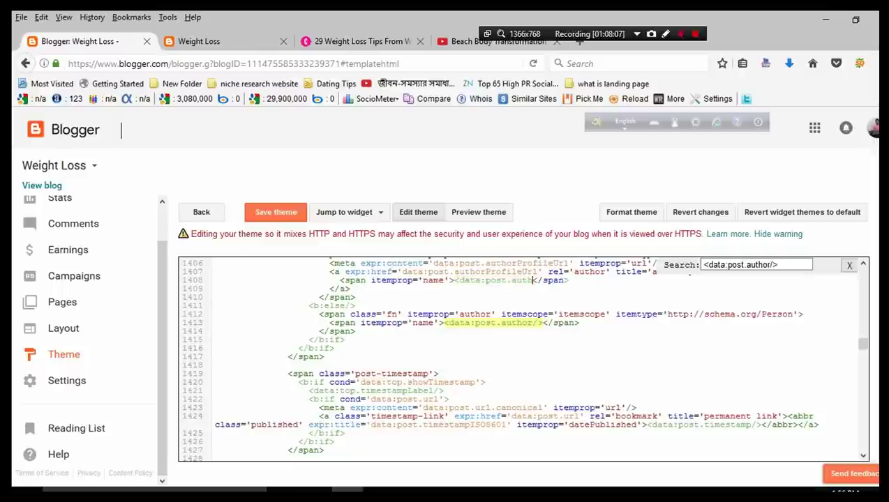
pyautogui.press('BackSpace')
pyautogui.press('BackSpace')
pyautogui.press('BackSpace')
pyautogui.press('BackSpace')
pyautogui.press('BackSpace')
pyautogui.press('BackSpace')
pyautogui.press('BackSpace')
pyautogui.press('BackSpace')
pyautogui.press('BackSpace')
pyautogui.press('BackSpace')
pyautogui.press('BackSpace')
pyautogui.press('BackSpace')
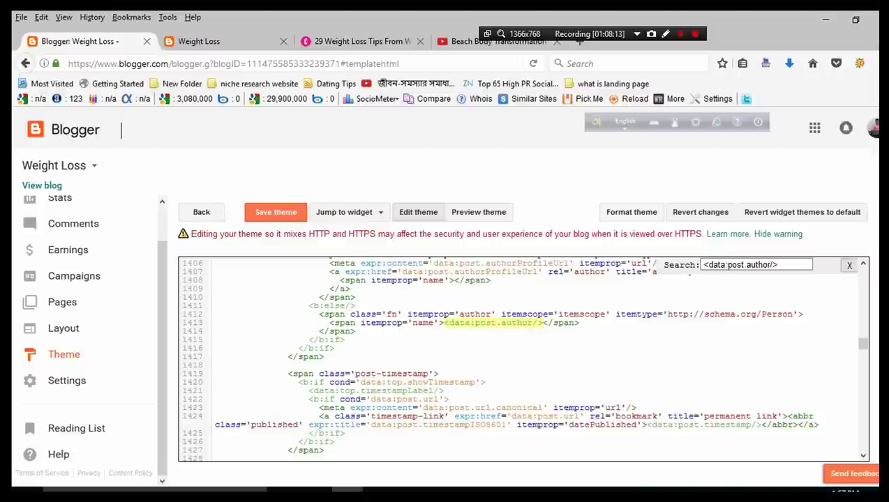
pyautogui.press('BackSpace')
pyautogui.press('BackSpace')
pyautogui.press('BackSpace')
pyautogui.press('BackSpace')
pyautogui.press('BackSpace')
pyautogui.press('BackSpace')
pyautogui.press('BackSpace')
pyautogui.press('BackSpace')
pyautogui.press('BackSpace')
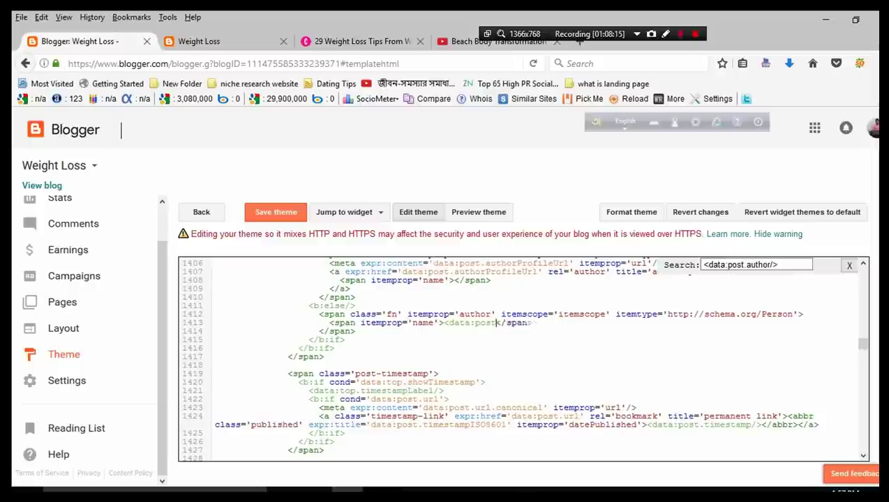
pyautogui.press('BackSpace')
pyautogui.press('BackSpace')
pyautogui.press('BackSpace')
pyautogui.press('BackSpace')
pyautogui.press('BackSpace')
pyautogui.press('BackSpace')
pyautogui.press('BackSpace')
pyautogui.press('BackSpace')
pyautogui.press('BackSpace')
pyautogui.press('BackSpace')
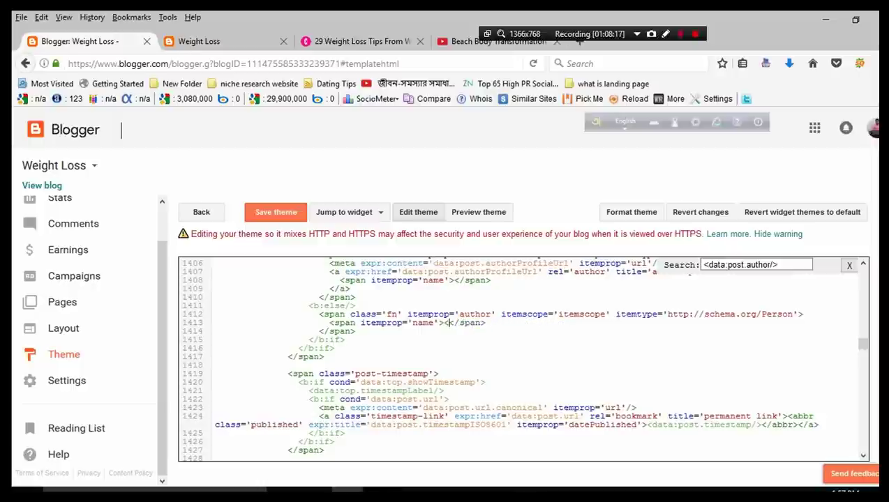
pyautogui.press('BackSpace')
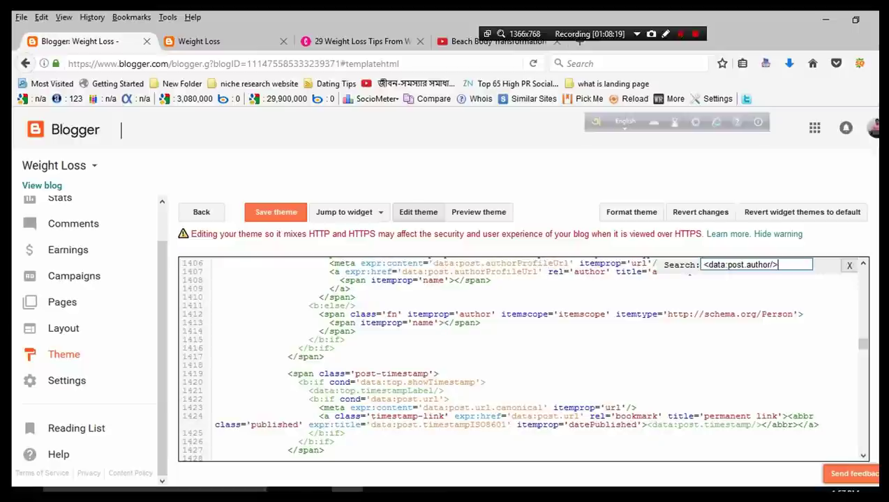
# - Find the next matches and delete the author tags on lines 1522 and 1527
pyautogui.press('Return')
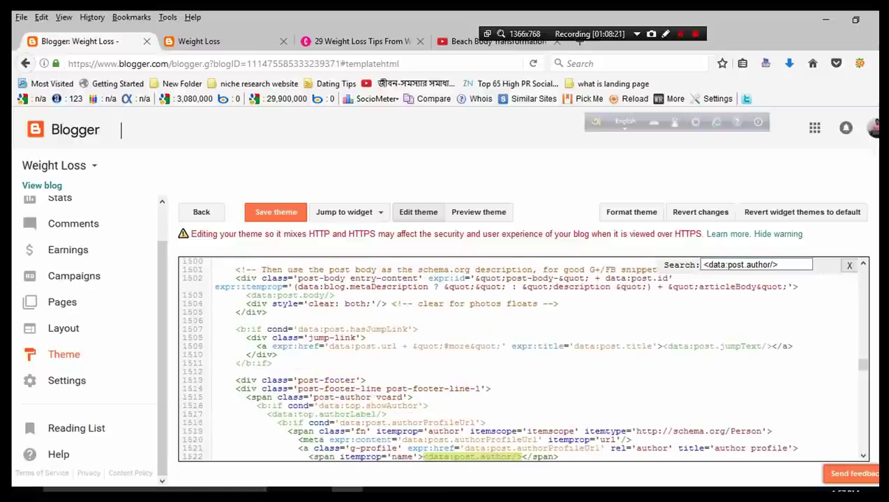
pyautogui.press('Return')
pyautogui.click(521, 339)
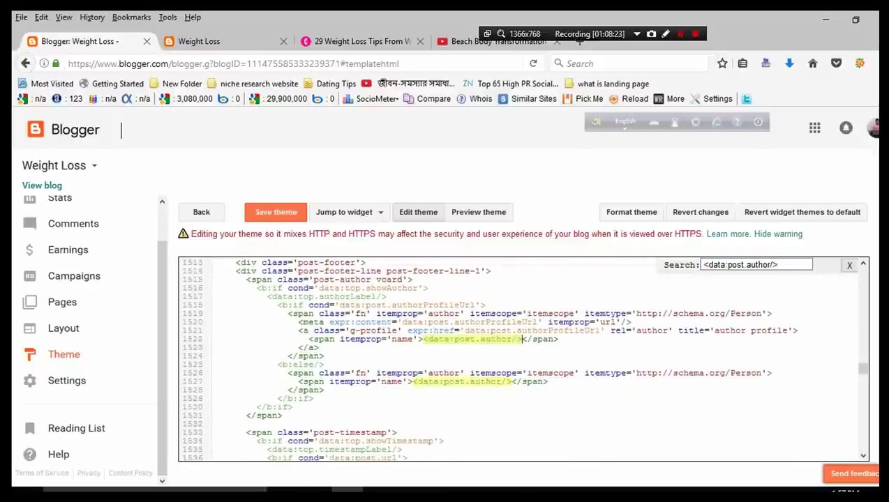
pyautogui.press('BackSpace')
pyautogui.press('BackSpace')
pyautogui.press('BackSpace')
pyautogui.press('BackSpace')
pyautogui.press('BackSpace')
pyautogui.press('BackSpace')
pyautogui.press('BackSpace')
pyautogui.press('BackSpace')
pyautogui.press('BackSpace')
pyautogui.press('BackSpace')
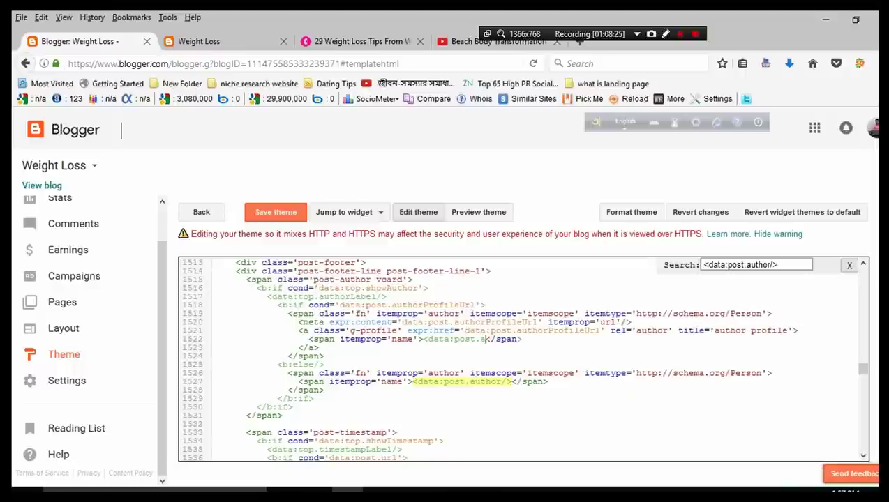
pyautogui.press('BackSpace')
pyautogui.press('BackSpace')
pyautogui.press('BackSpace')
pyautogui.press('BackSpace')
pyautogui.press('BackSpace')
pyautogui.press('BackSpace')
pyautogui.press('BackSpace')
pyautogui.press('BackSpace')
pyautogui.press('BackSpace')
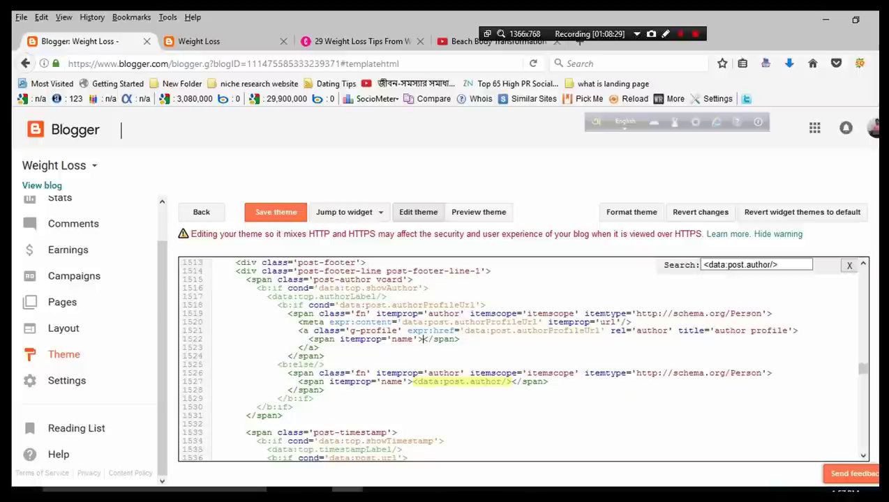
pyautogui.click(512, 382)
pyautogui.press('BackSpace')
pyautogui.press('BackSpace')
pyautogui.press('BackSpace')
pyautogui.press('BackSpace')
pyautogui.press('BackSpace')
pyautogui.press('BackSpace')
pyautogui.press('BackSpace')
pyautogui.press('BackSpace')
pyautogui.press('BackSpace')
pyautogui.press('BackSpace')
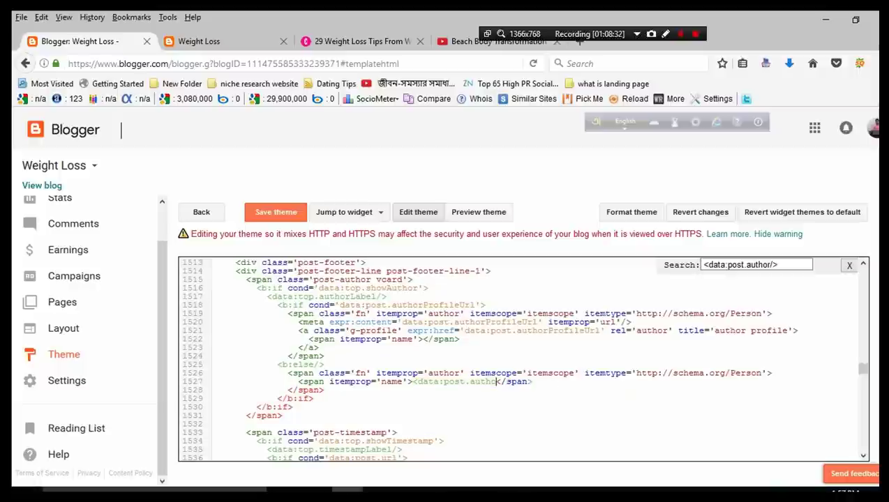
pyautogui.press('BackSpace')
pyautogui.press('BackSpace')
pyautogui.press('BackSpace')
pyautogui.press('BackSpace')
pyautogui.press('BackSpace')
pyautogui.press('BackSpace')
pyautogui.press('BackSpace')
pyautogui.press('BackSpace')
pyautogui.press('BackSpace')
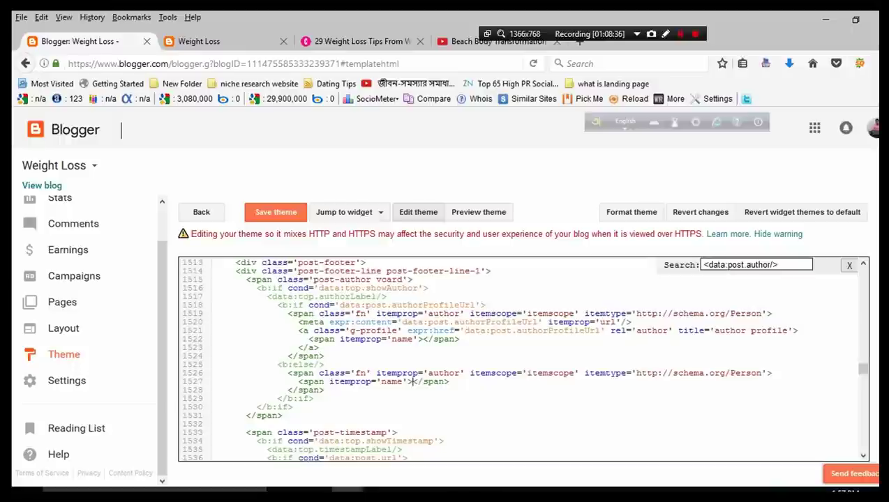
# - Jump to the line 1612 match and save the edited theme
pyautogui.press('Return')
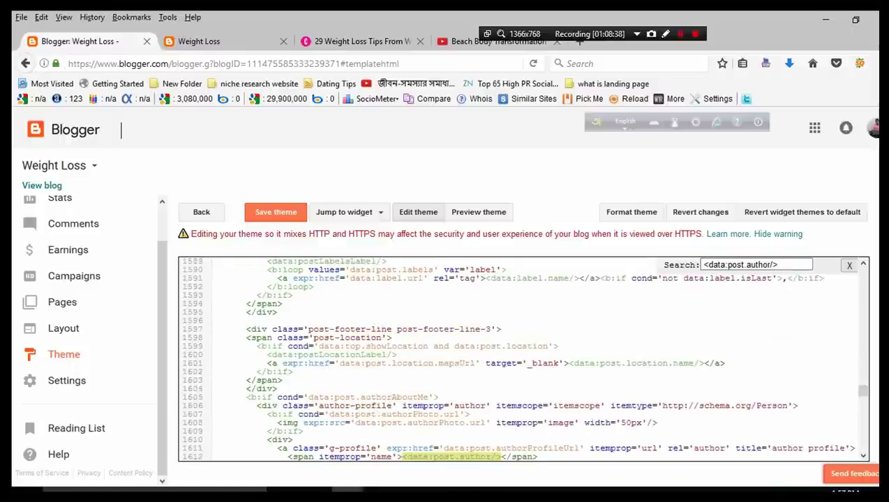
pyautogui.scroll(-2, 523, 360)
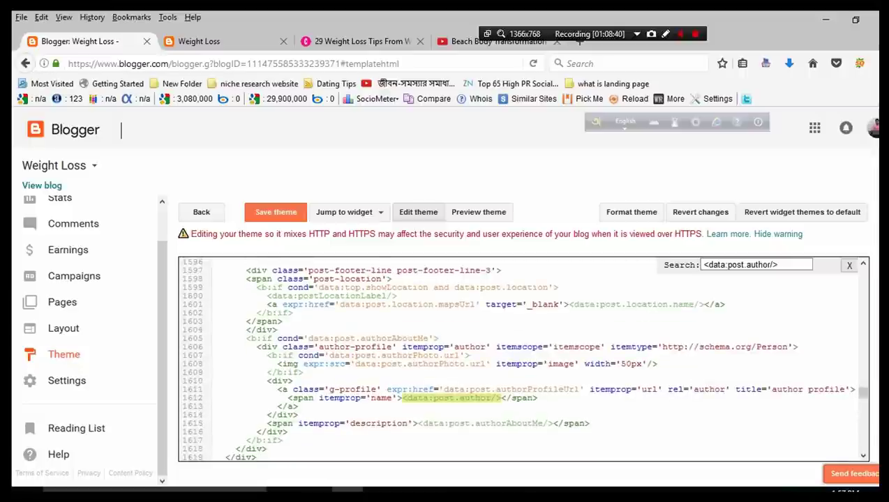
pyautogui.click(501, 398)
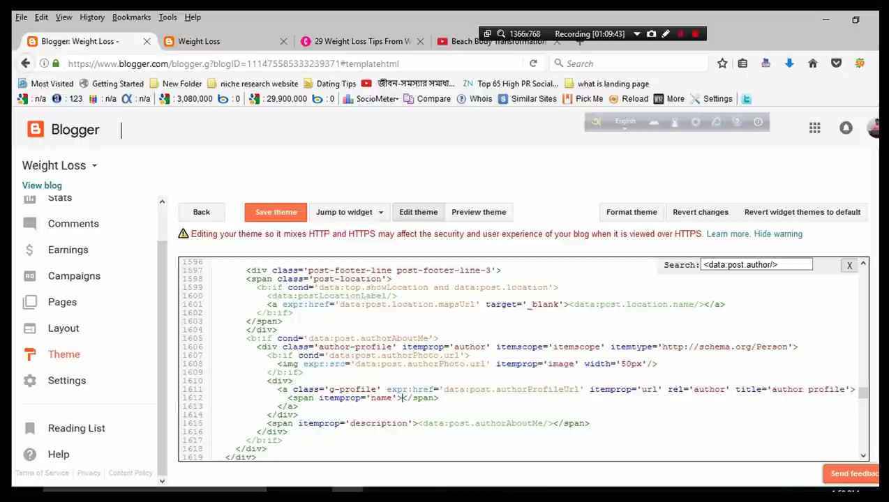
pyautogui.click(276, 212)
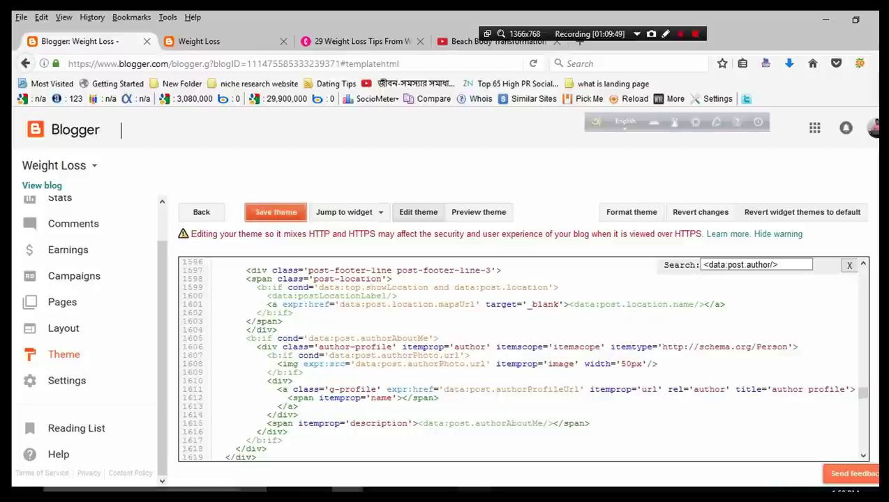
# - Reload the live blog and confirm the footer reads 'Posted by at 12:11 AM' without a name
pyautogui.click(199, 41)
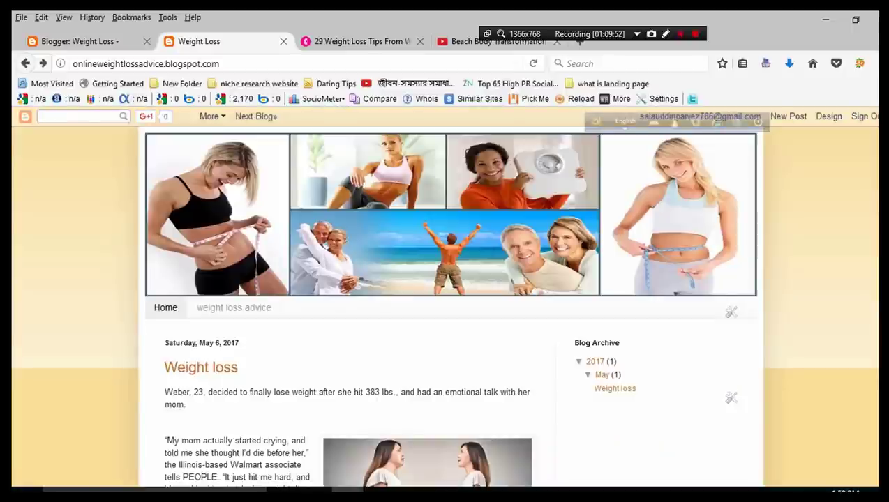
pyautogui.scroll(-5, 230, 368)
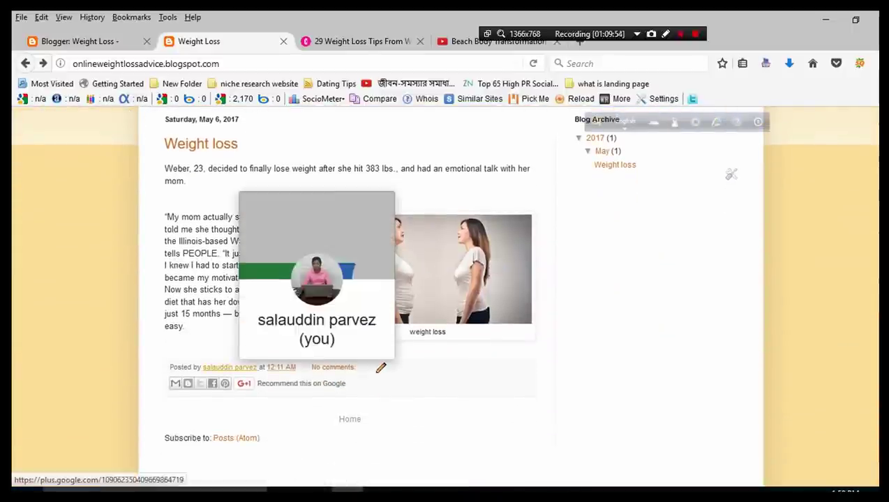
pyautogui.press('F5')
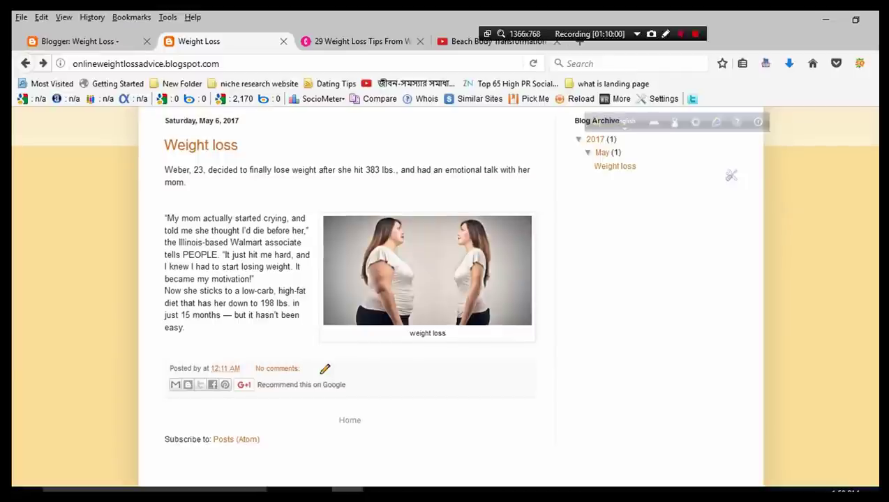
pyautogui.scroll(3, 473, 293)
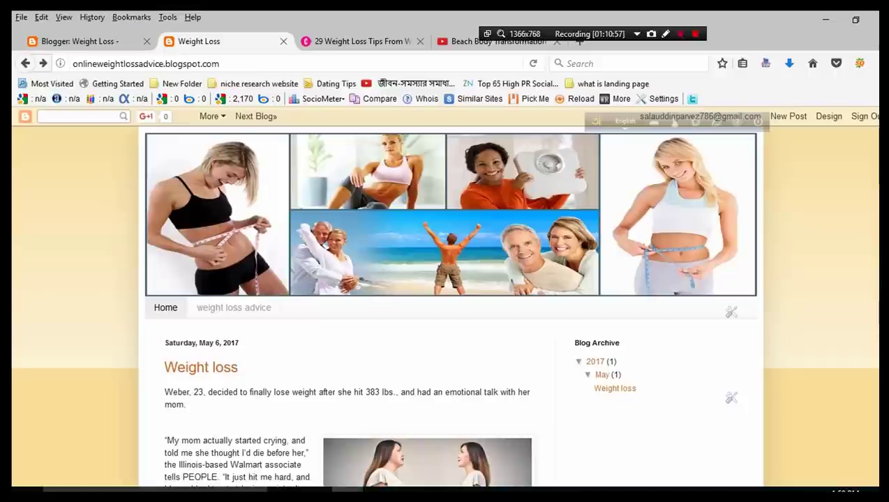
pyautogui.scroll(-10, 447, 300)
pyautogui.scroll(10, 447, 300)
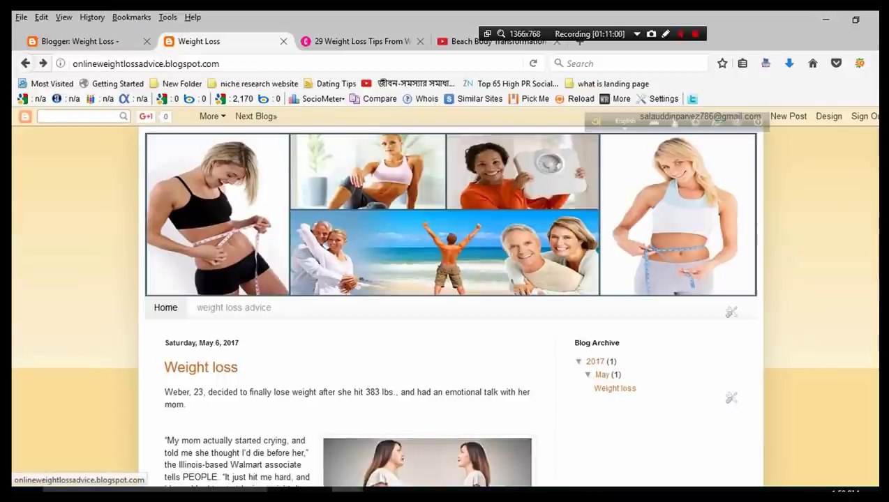
pyautogui.scroll(-1, 447, 300)
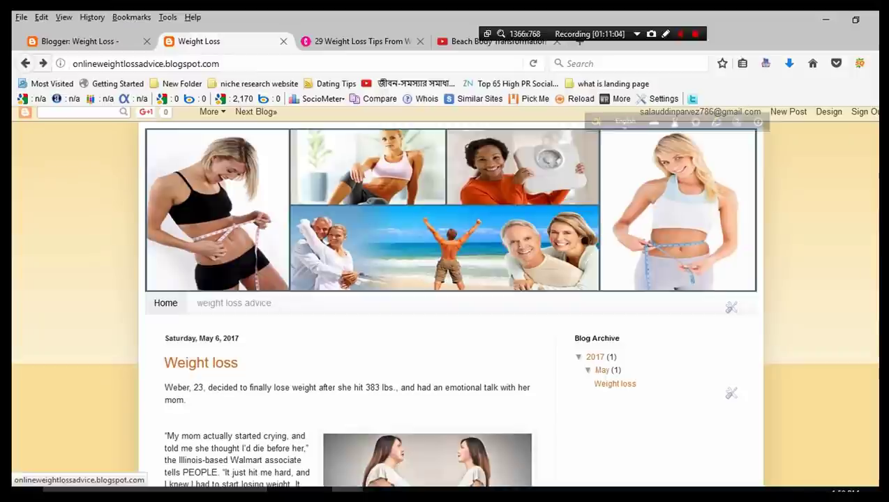
pyautogui.scroll(-4, 427, 196)
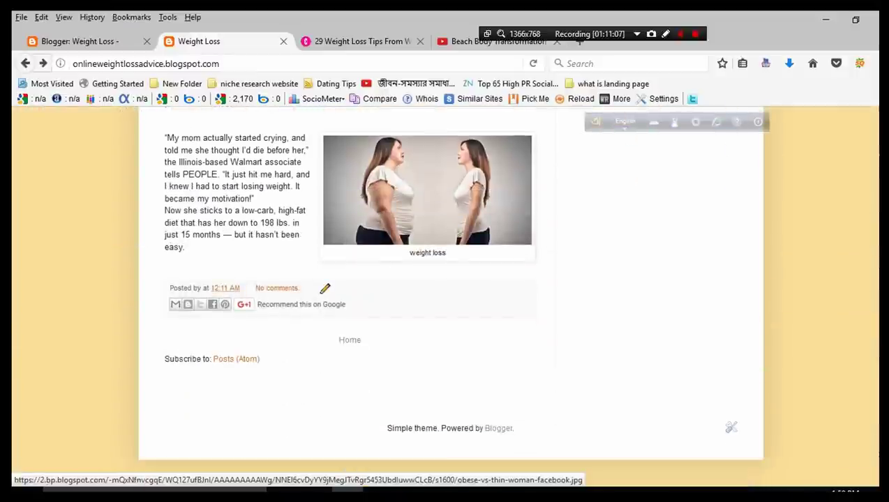
pyautogui.scroll(5, 446, 300)
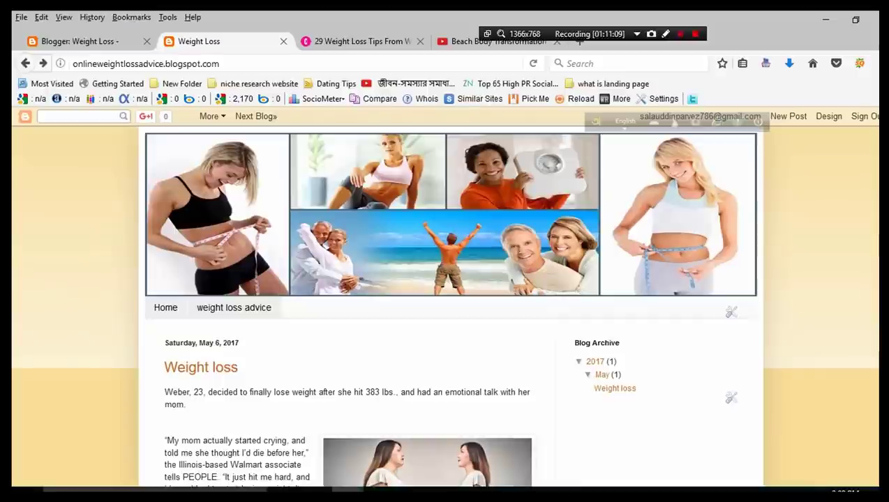
pyautogui.click(77, 41)
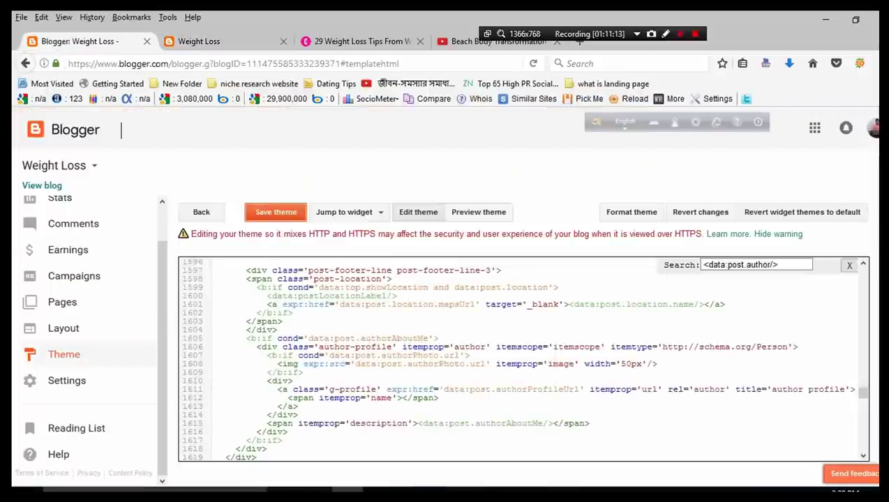
# - Create a new post from the Posts list and give it the title 'woman advice'
pyautogui.scroll(1, 84, 293)
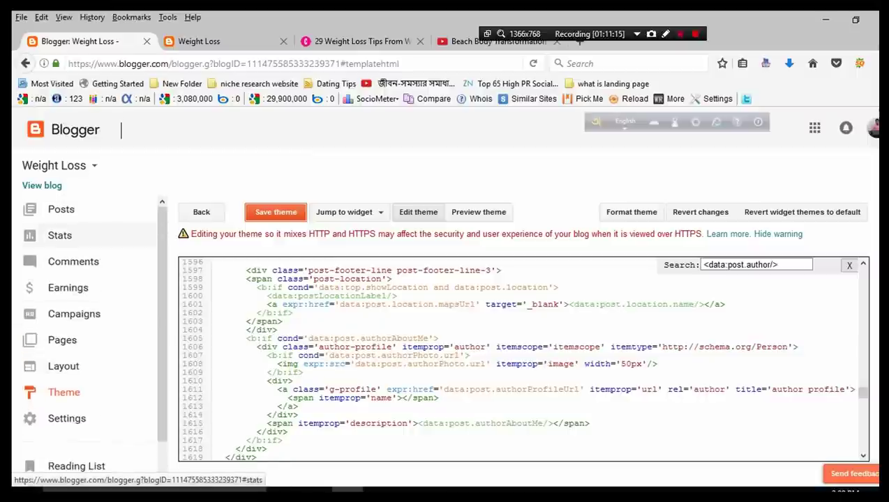
pyautogui.click(61, 210)
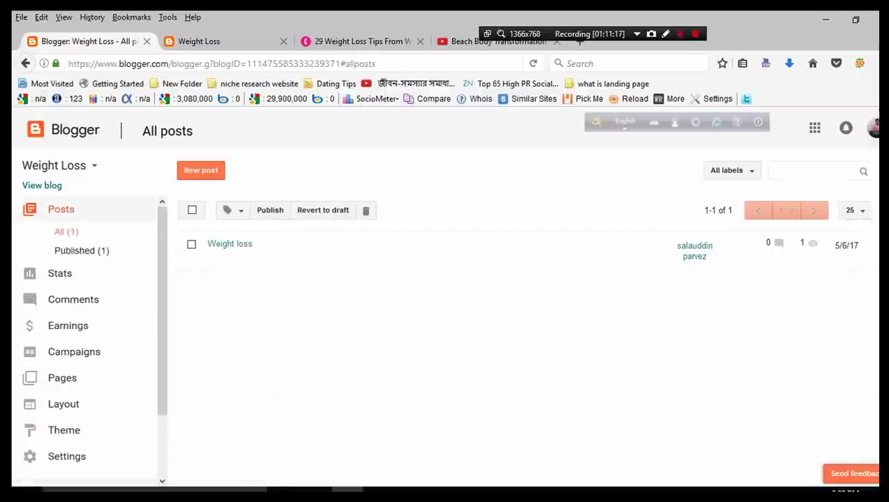
pyautogui.click(201, 170)
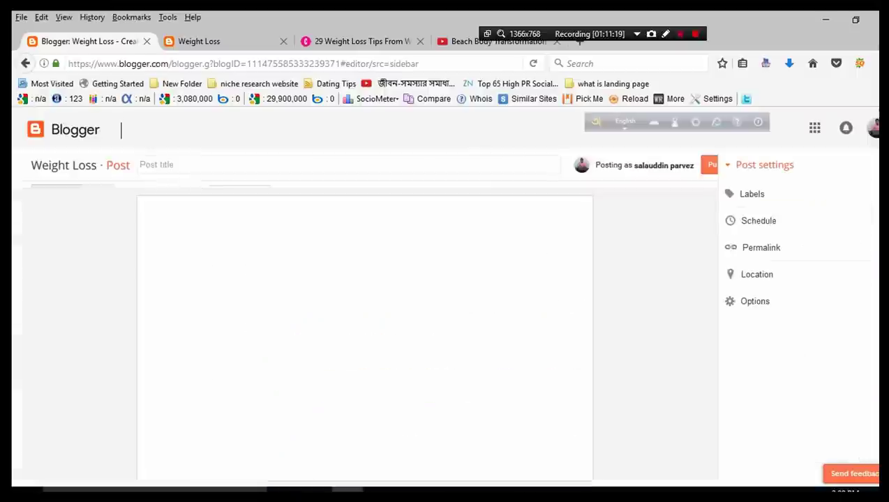
pyautogui.click(209, 165)
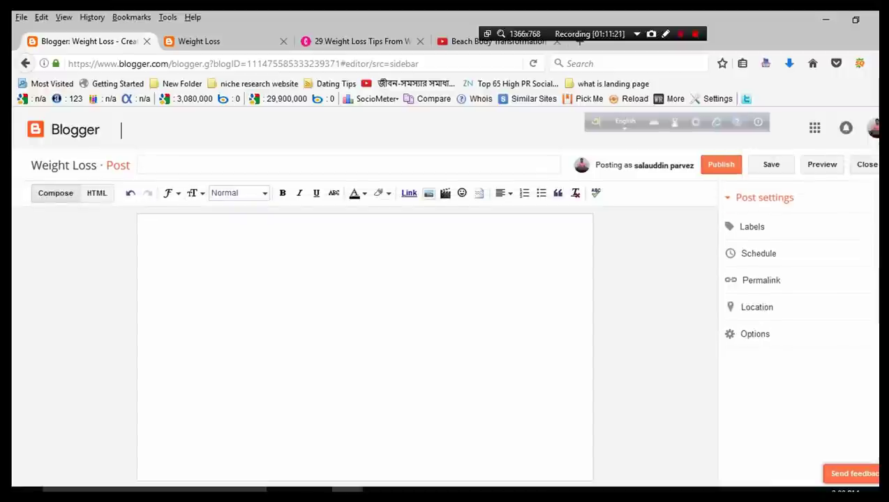
pyautogui.write('WOMAN')
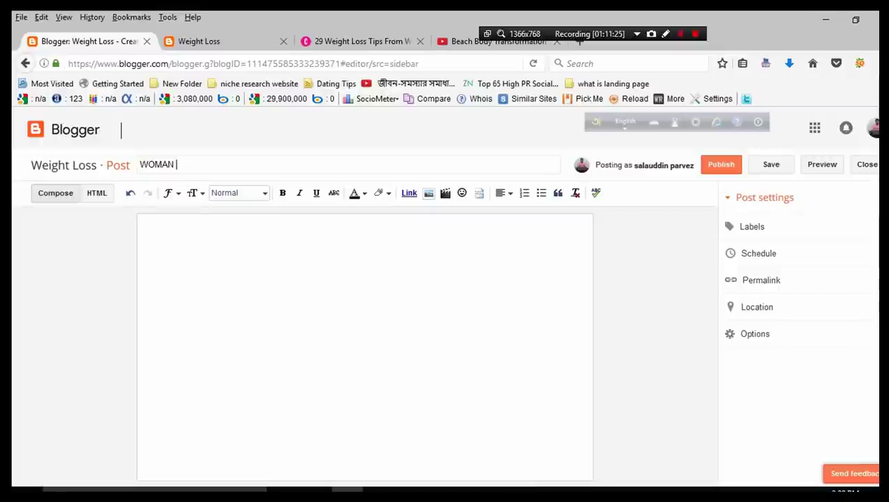
pyautogui.press('BackSpace')
pyautogui.press('BackSpace')
pyautogui.press('BackSpace')
pyautogui.press('BackSpace')
pyautogui.press('BackSpace')
pyautogui.write('woman advice')
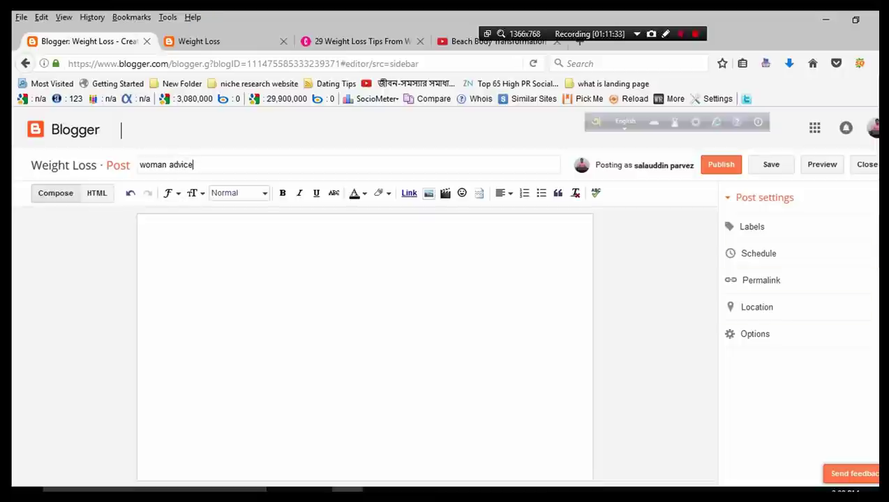
pyautogui.click(359, 41)
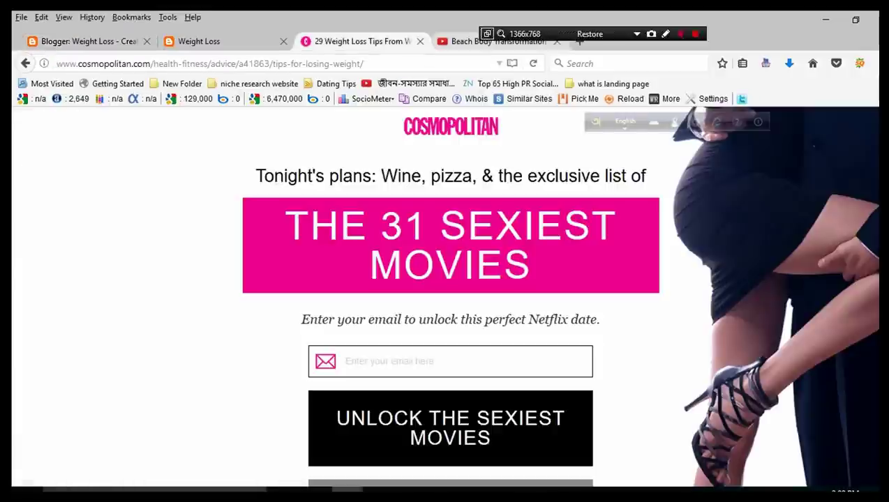
# - Close the Cosmopolitan weight loss article tab
pyautogui.hotkey('ctrl', 'Tab')
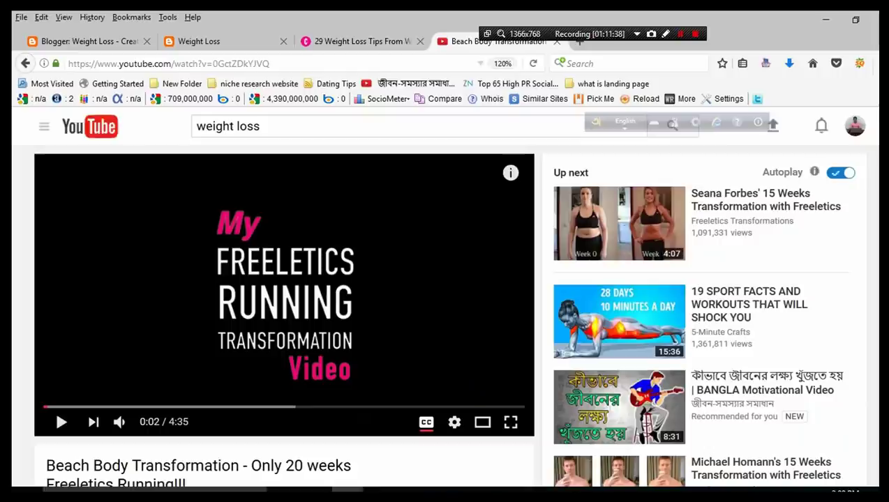
pyautogui.hotkey('ctrl', 'shift', 'Tab')
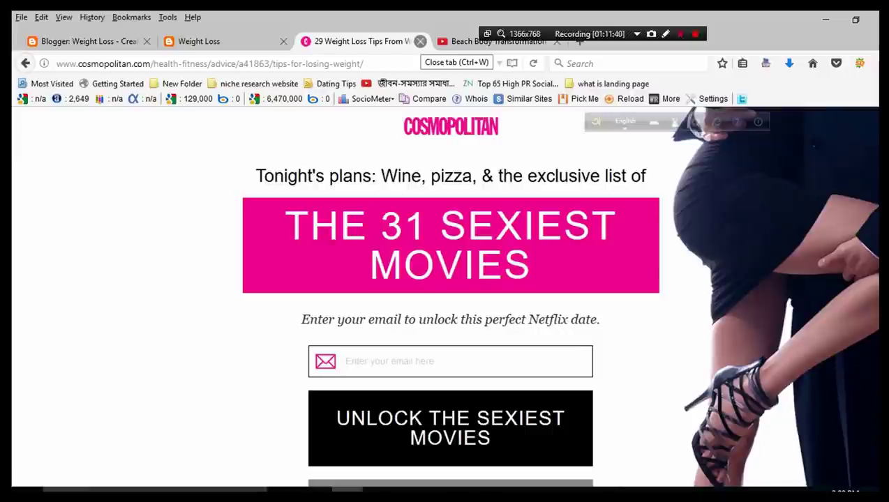
pyautogui.click(420, 41)
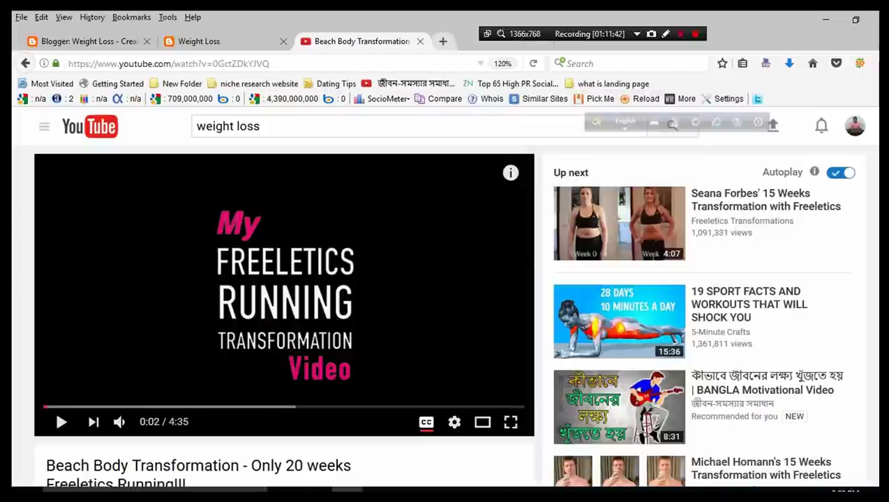
# - Search Google for 'woman advice for weight loss' in a new tab
pyautogui.hotkey('ctrl', 't')
pyautogui.click(627, 64)
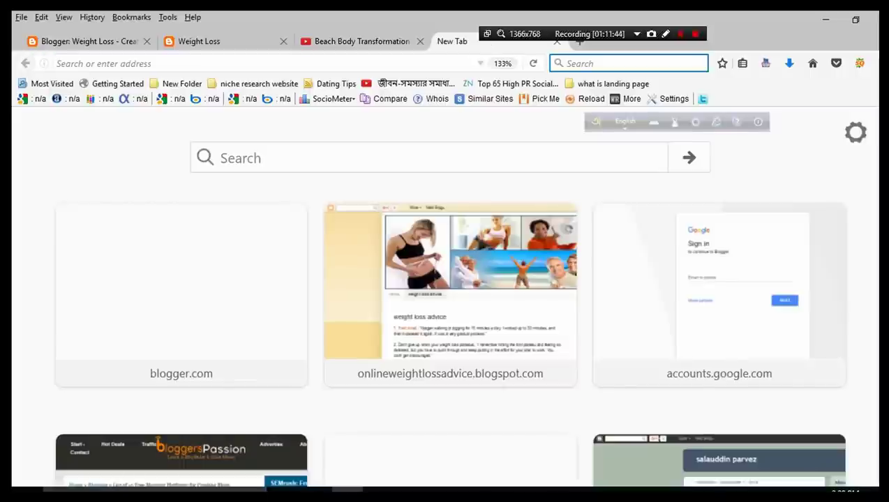
pyautogui.press('Return')
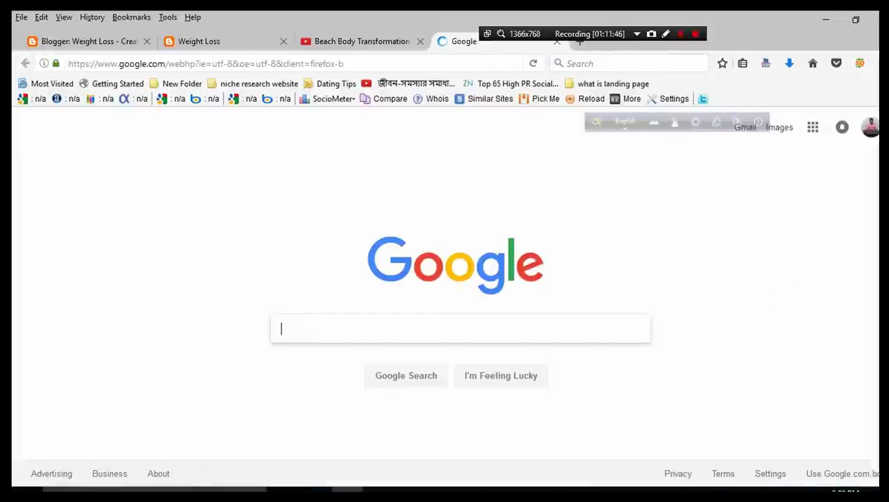
pyautogui.write('woman ')
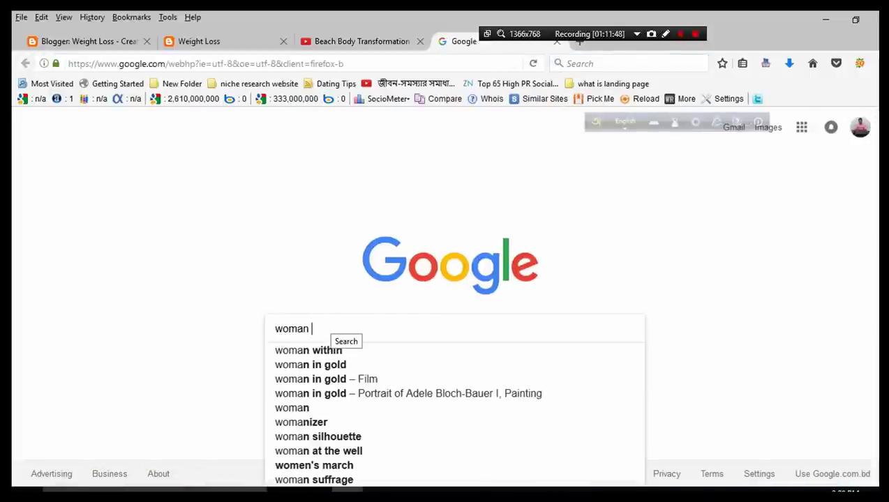
pyautogui.write('advice')
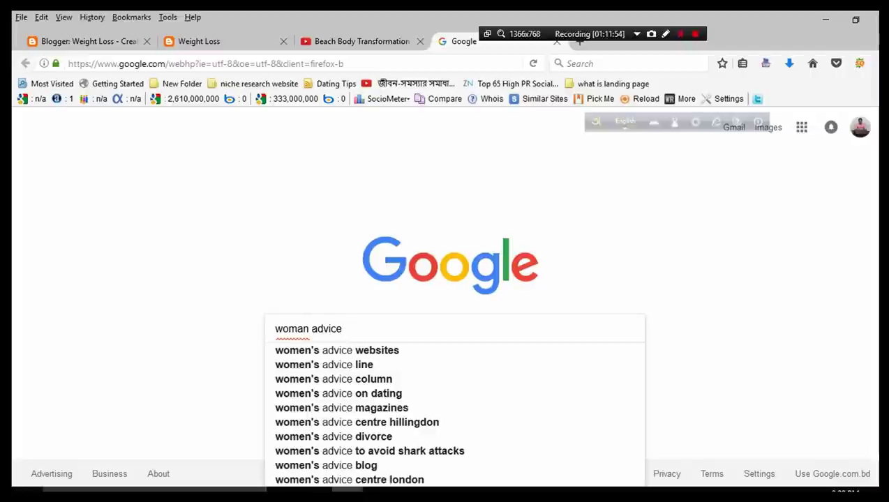
pyautogui.write(' for')
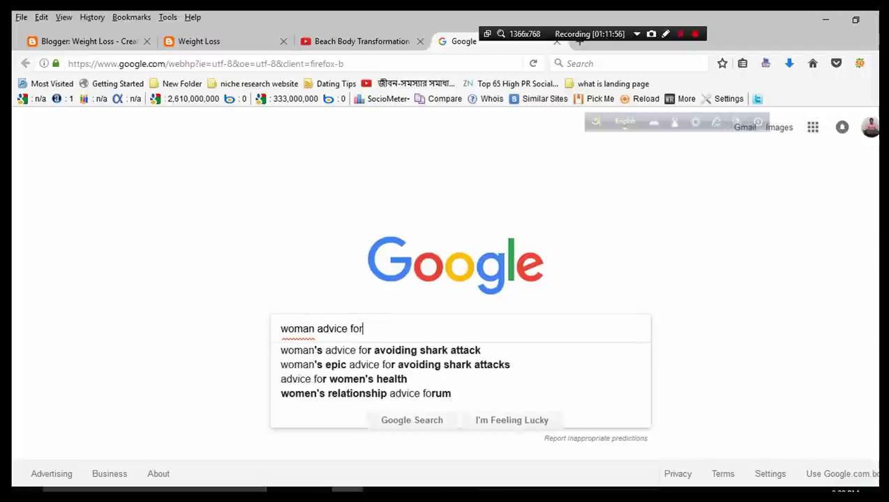
pyautogui.write(' wei')
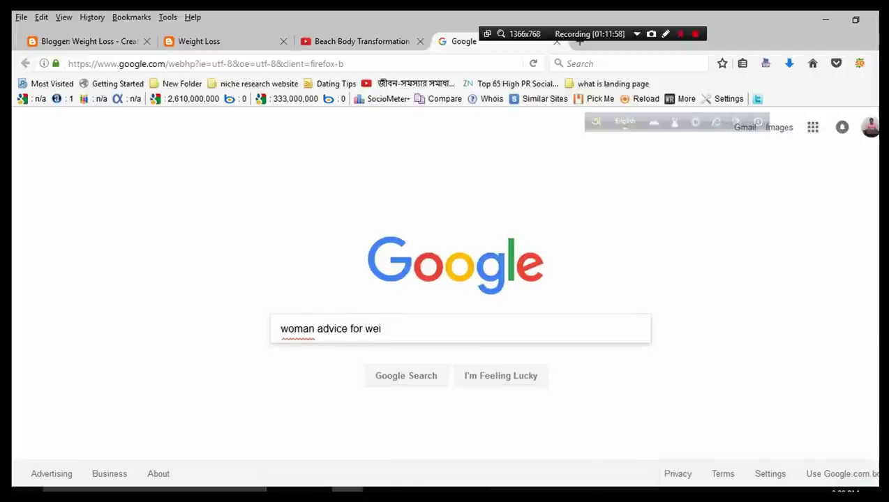
pyautogui.write('ght lo')
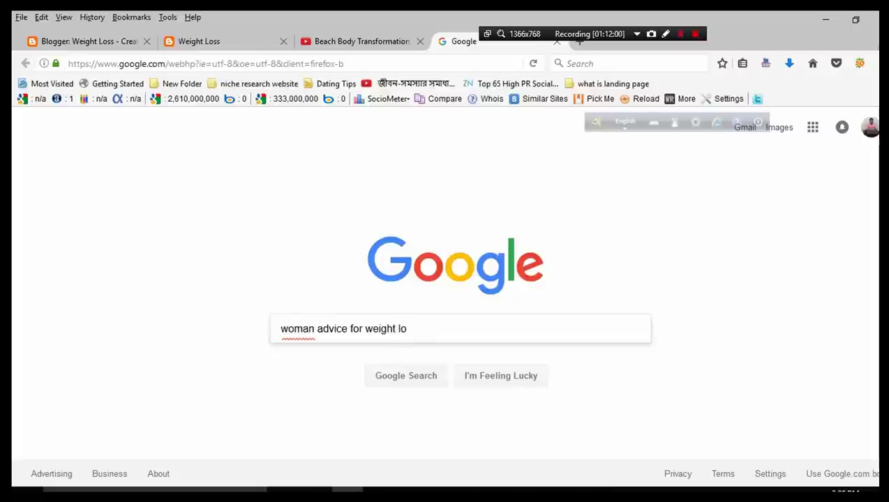
pyautogui.write('ss')
pyautogui.press('Return')
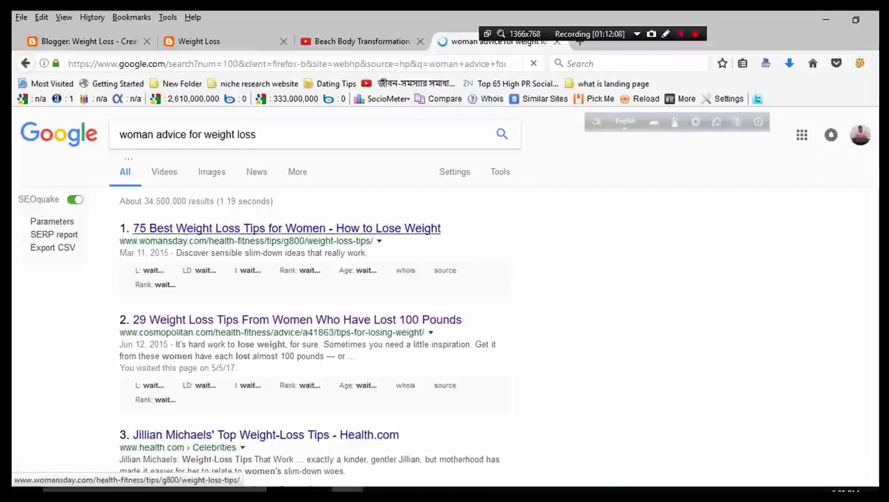
# - Open the Woman's Day '75 Best Weight Loss Tips for Women' result and scroll through the article
pyautogui.click(286, 228)
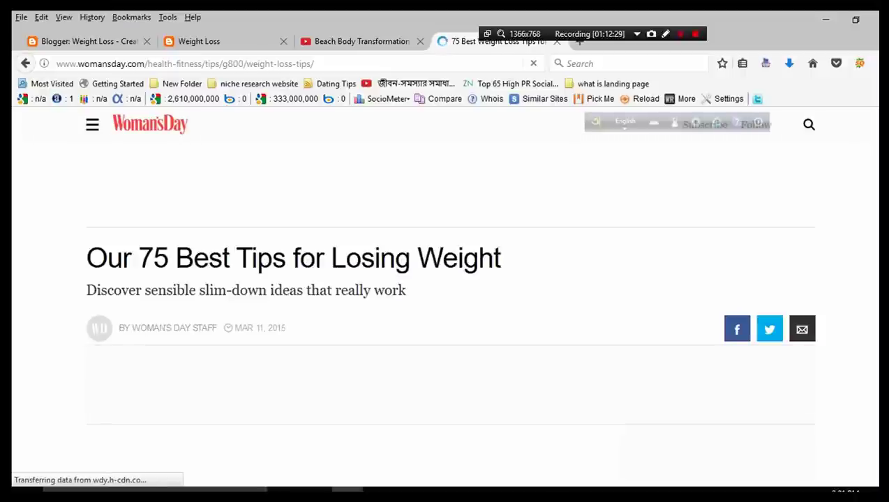
pyautogui.scroll(-10, 446, 279)
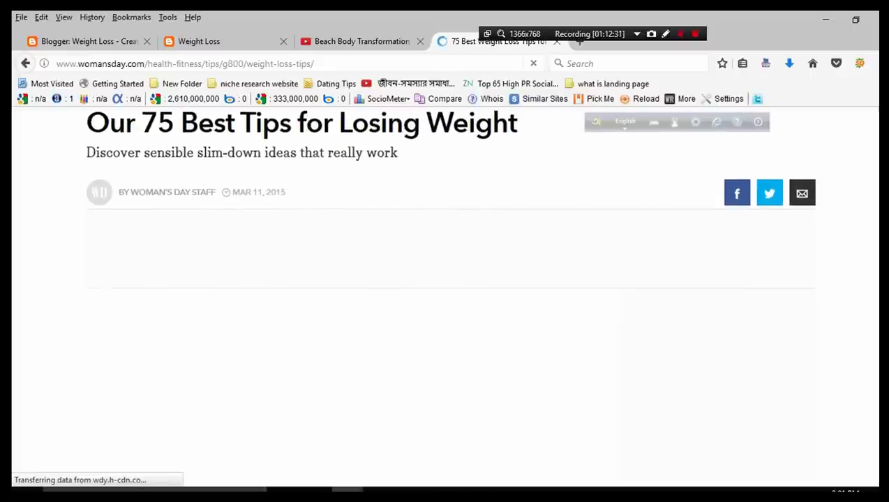
pyautogui.scroll(-9, 439, 335)
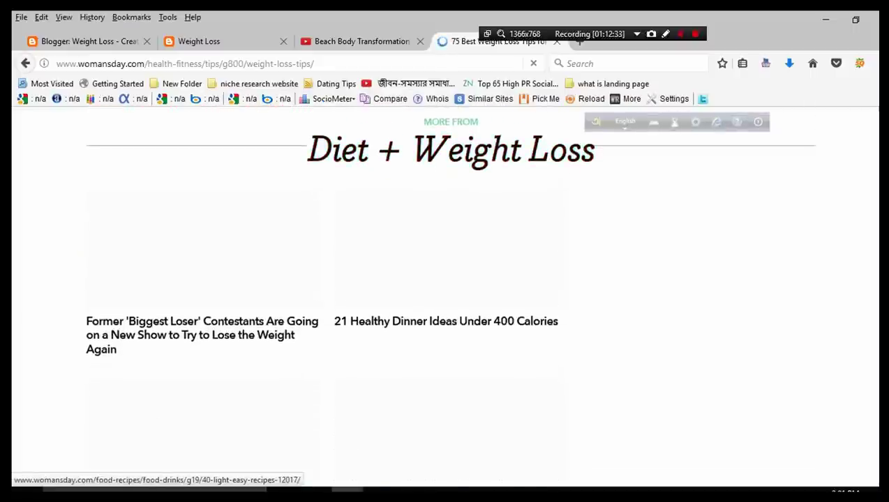
pyautogui.scroll(-3, 439, 335)
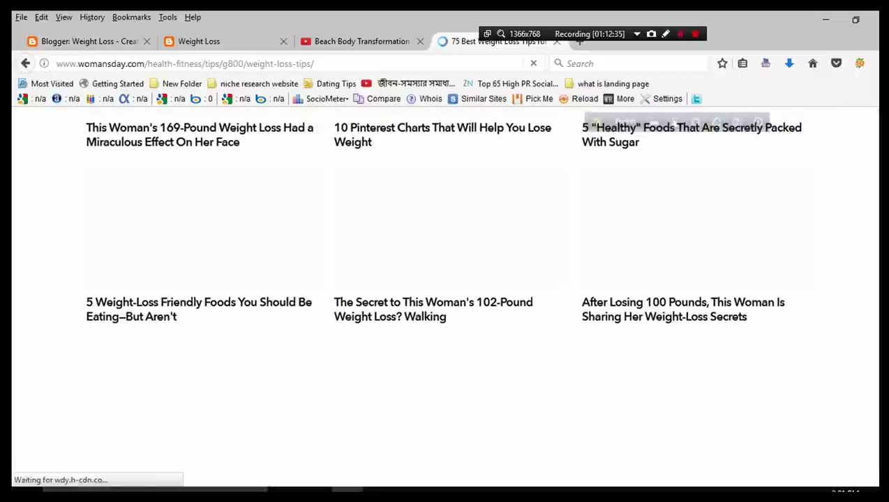
pyautogui.scroll(5, 439, 335)
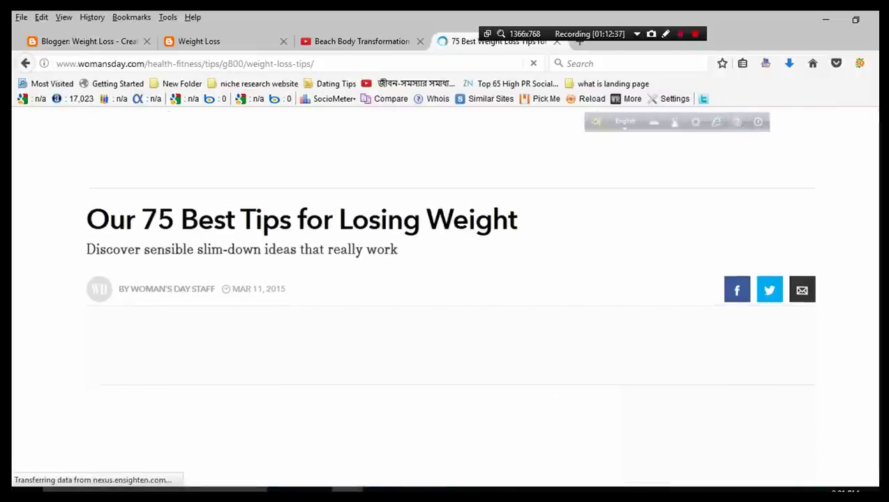
pyautogui.scroll(-5, 447, 293)
pyautogui.scroll(-2, 447, 293)
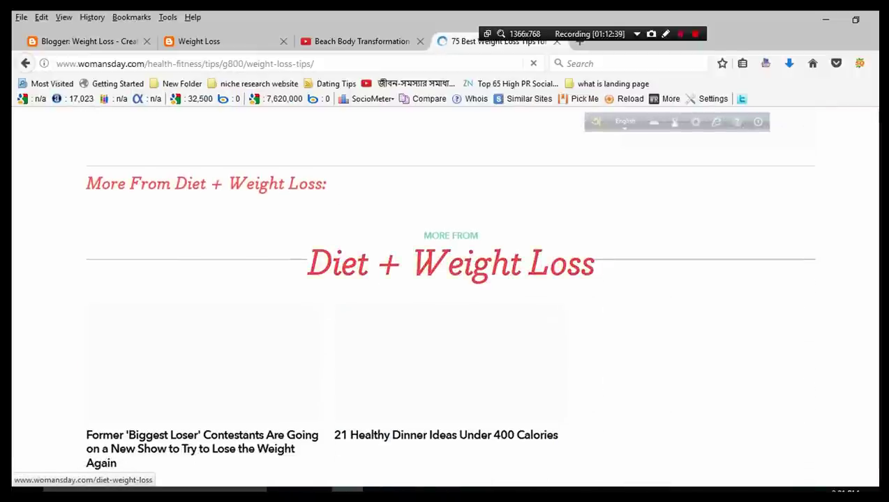
pyautogui.scroll(-5, 439, 261)
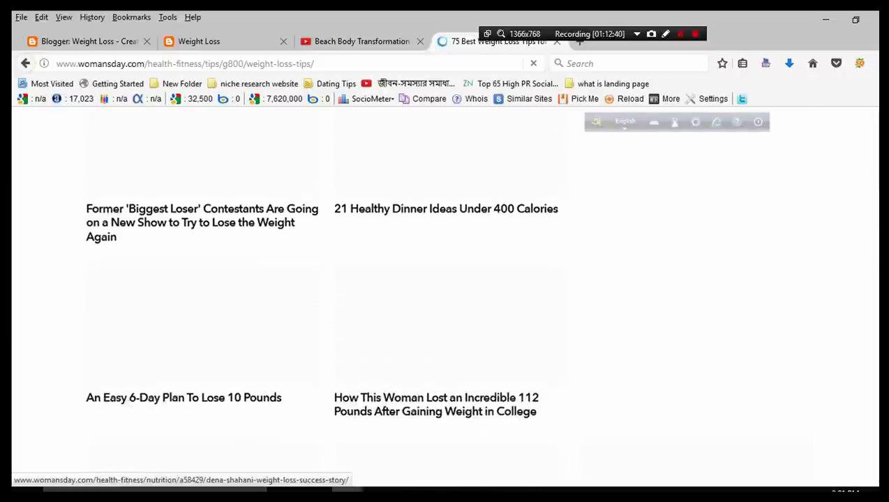
pyautogui.scroll(3, 439, 272)
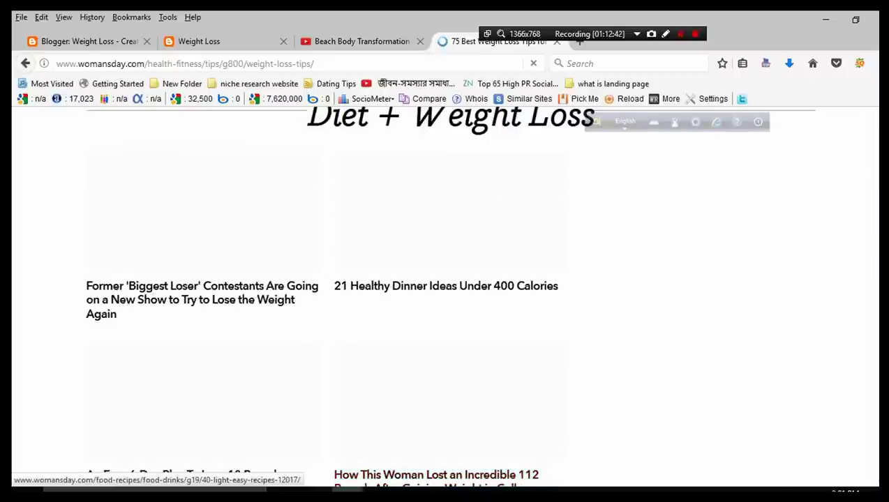